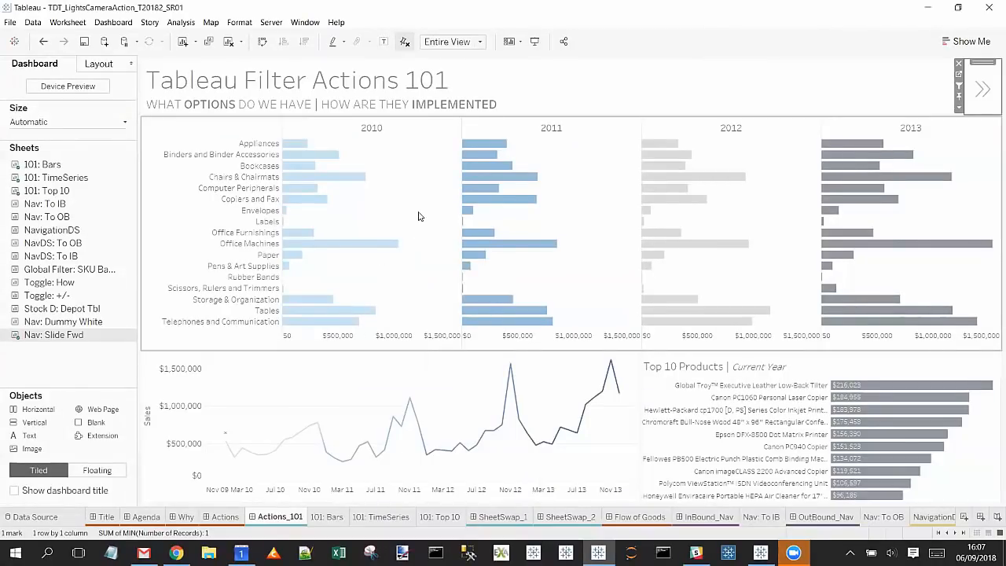
# - Turn on Use as Filter for the category sales bar chart and check the setting in its options
pyautogui.moveTo(314, 192)
pyautogui.moveTo(889, 392)
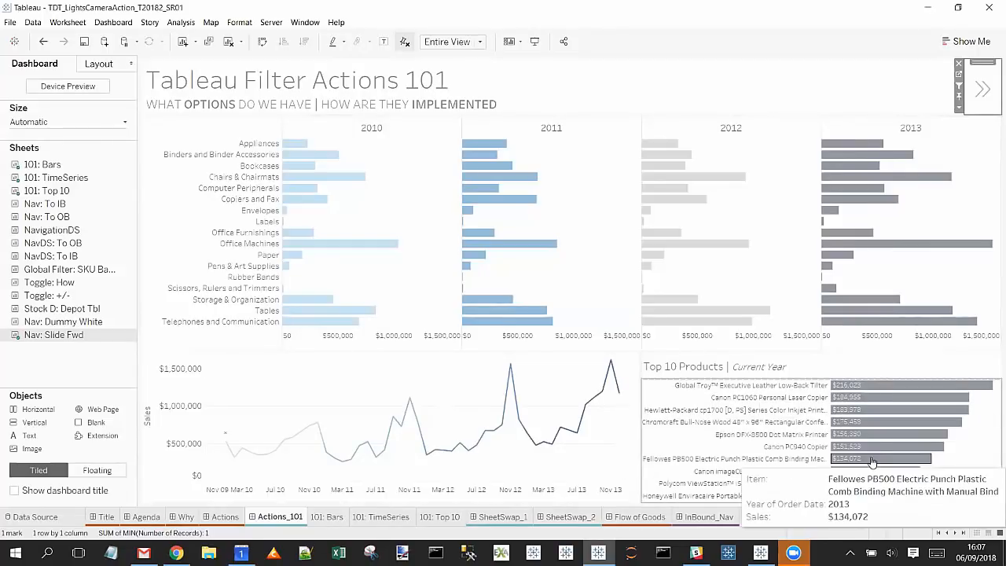
pyautogui.click(421, 213)
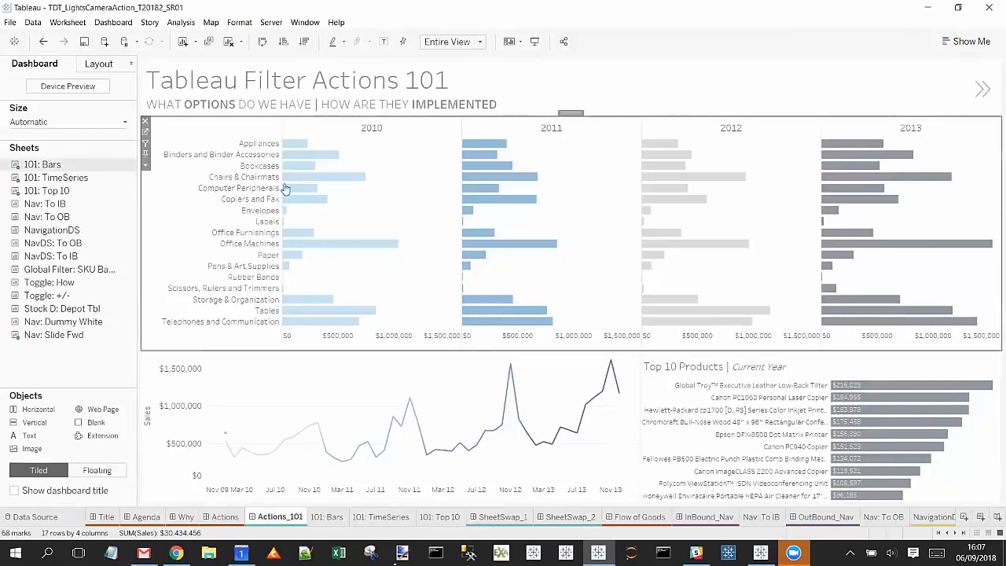
pyautogui.click(145, 146)
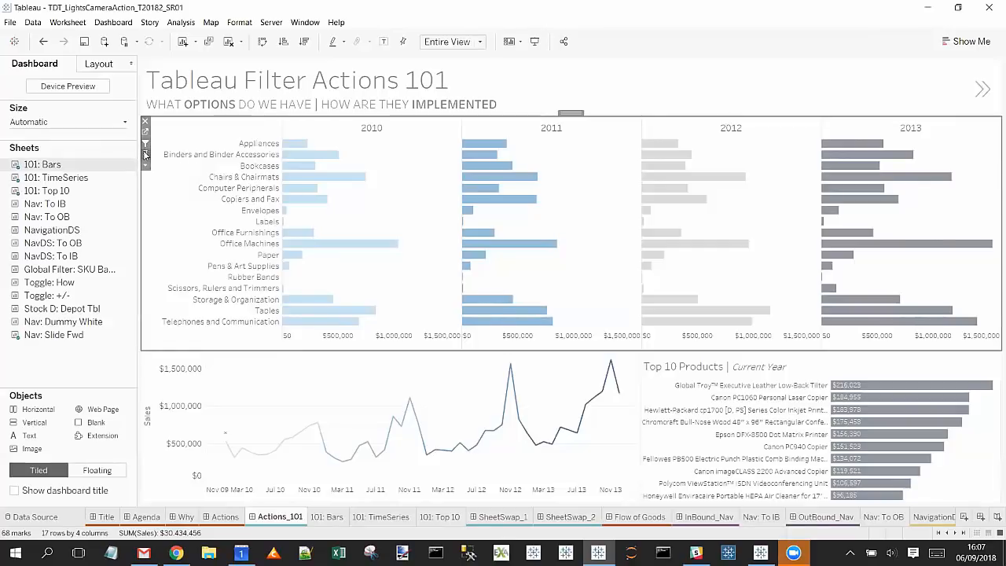
pyautogui.click(146, 164)
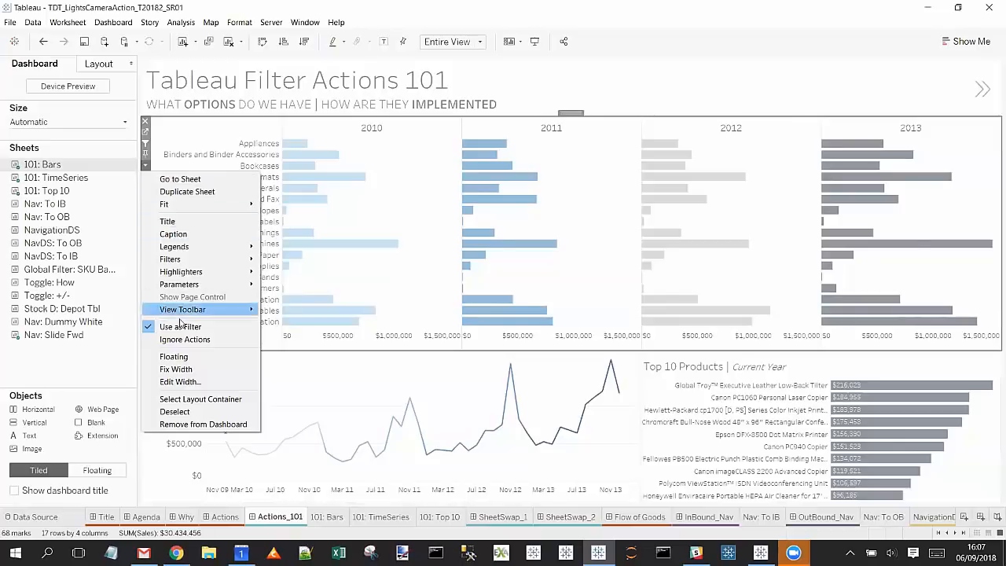
pyautogui.click(380, 213)
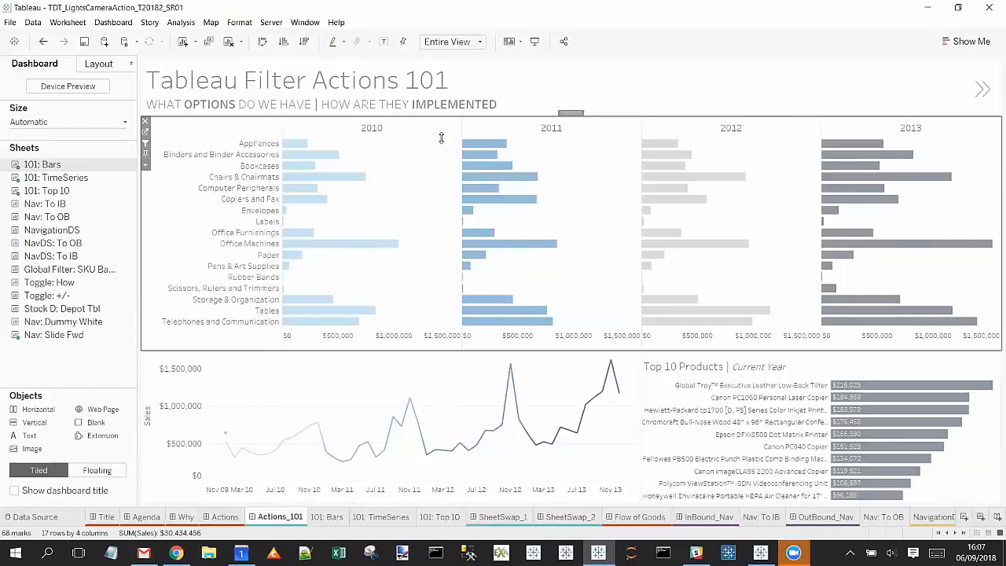
# - Test the filter with the 2011 Chairs & Chairmats bar and examine the time series and Top 10 Products charts
pyautogui.moveTo(400, 253)
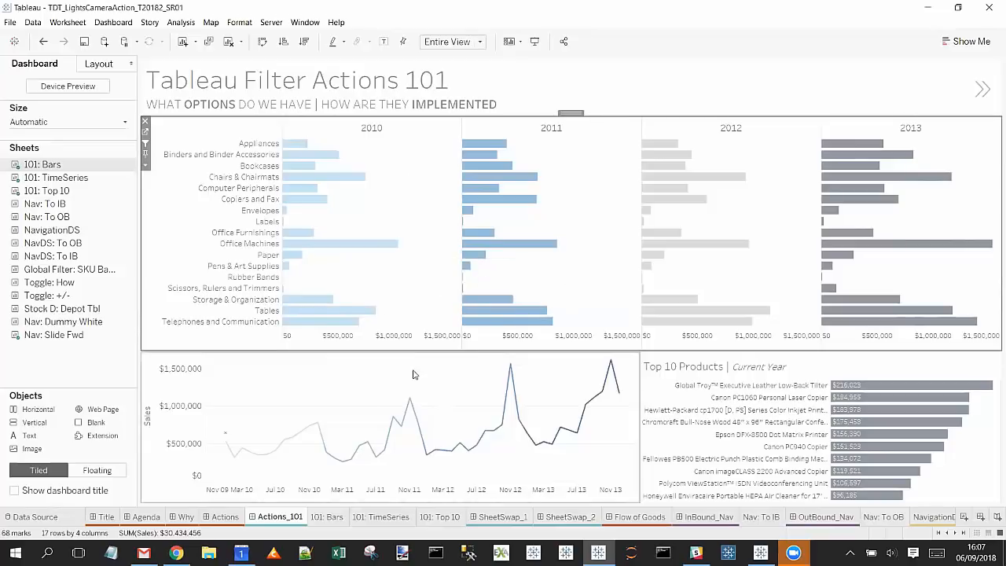
pyautogui.moveTo(520, 183)
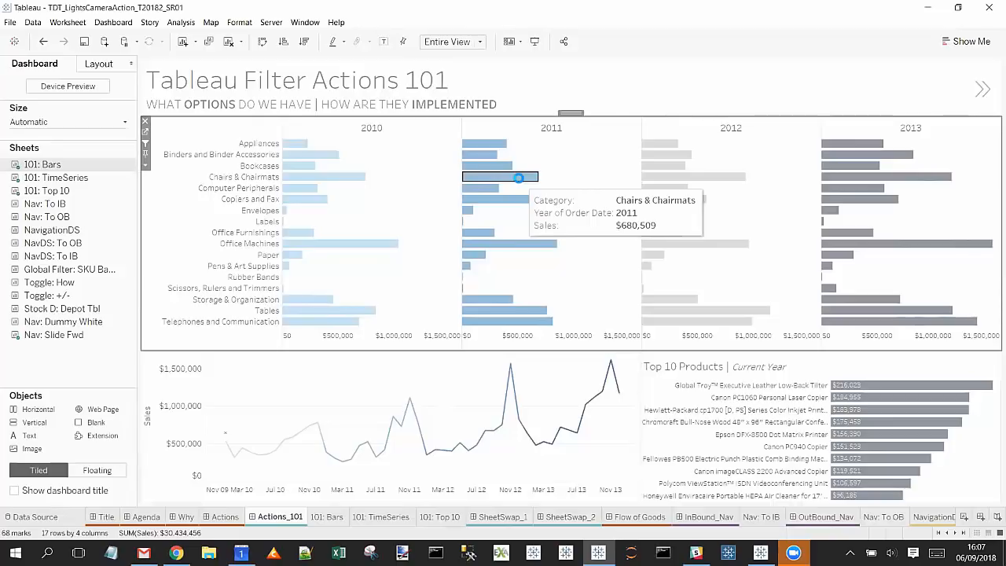
pyautogui.click(519, 183)
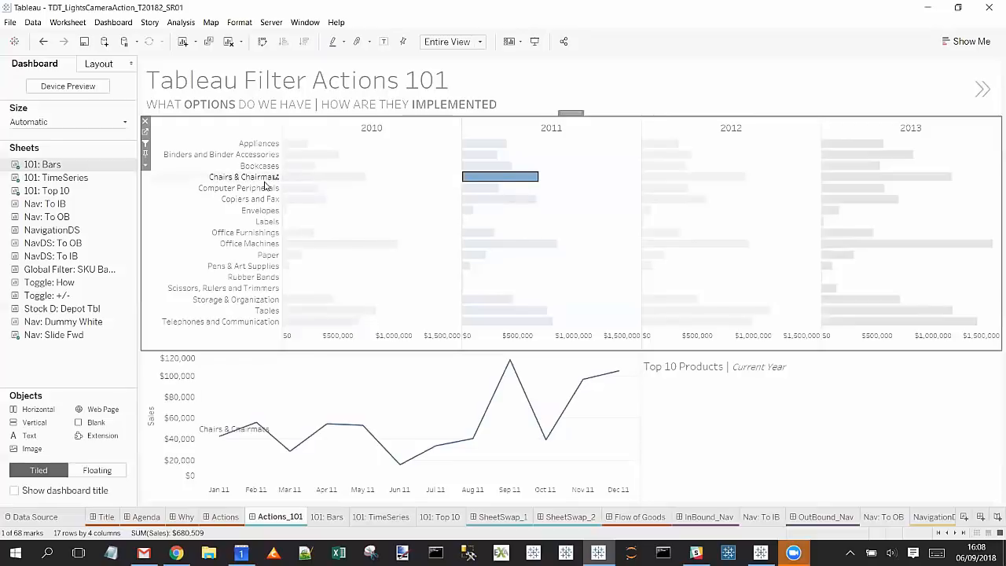
pyautogui.moveTo(495, 181)
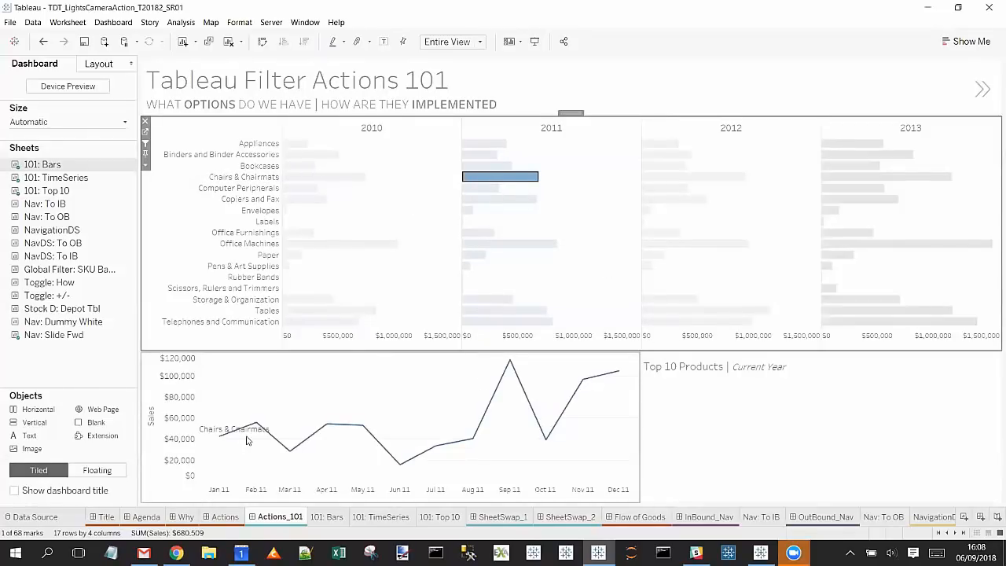
pyautogui.moveTo(246, 439)
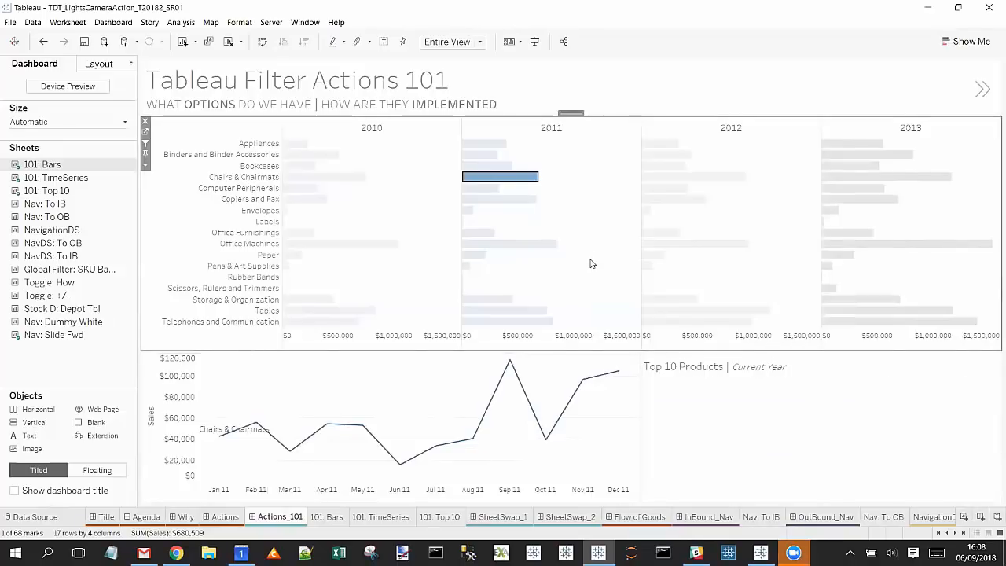
# - Edit the dashboard's generated filter action, removing 101: Bars from the target sheets and limiting the target filters to selected fields
pyautogui.click(112, 22)
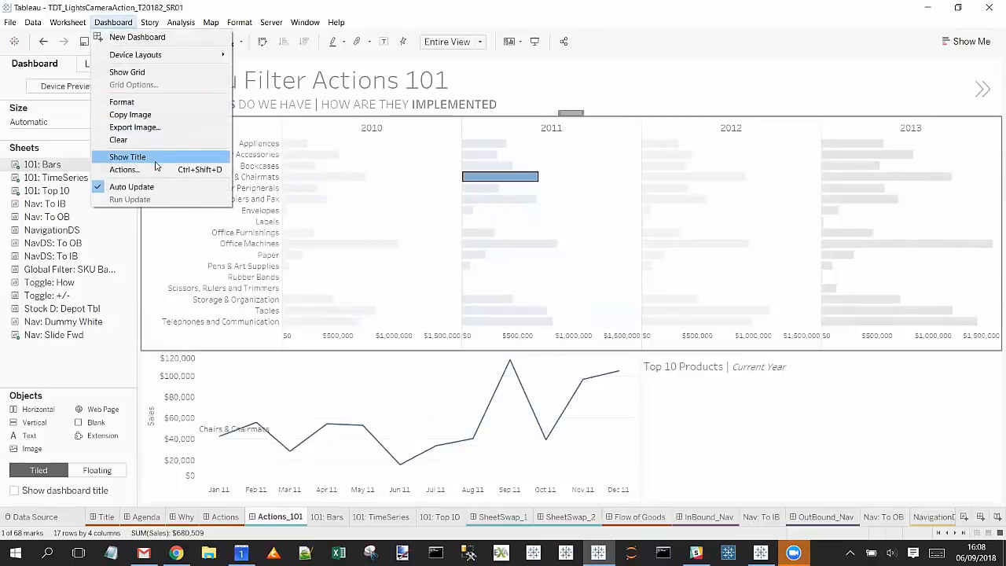
pyautogui.click(126, 169)
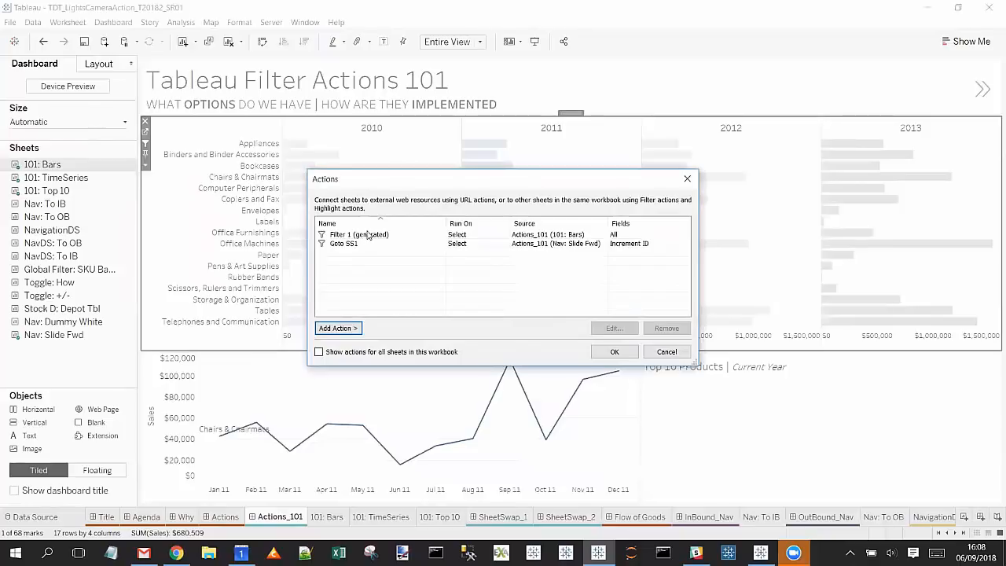
pyautogui.click(367, 236)
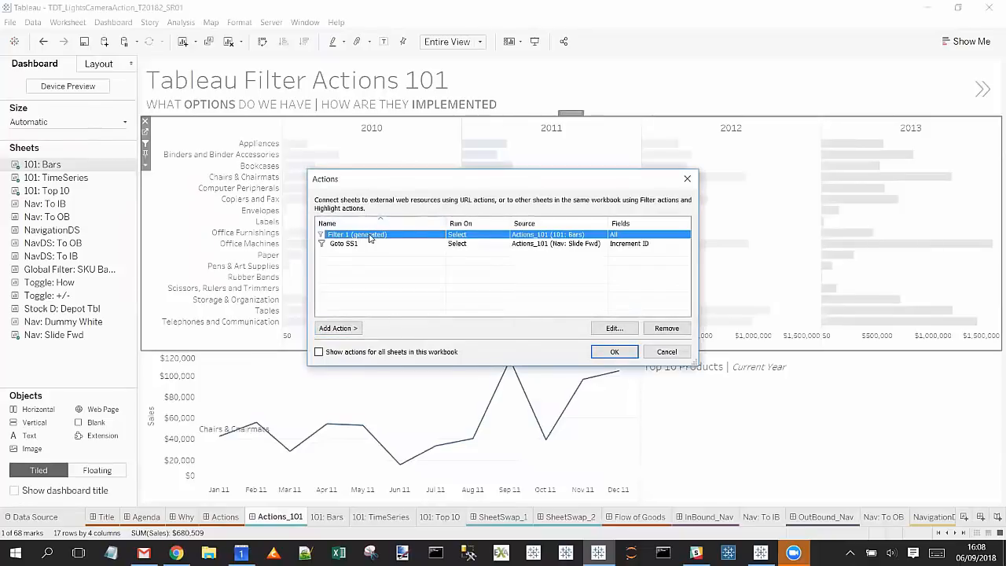
pyautogui.click(611, 329)
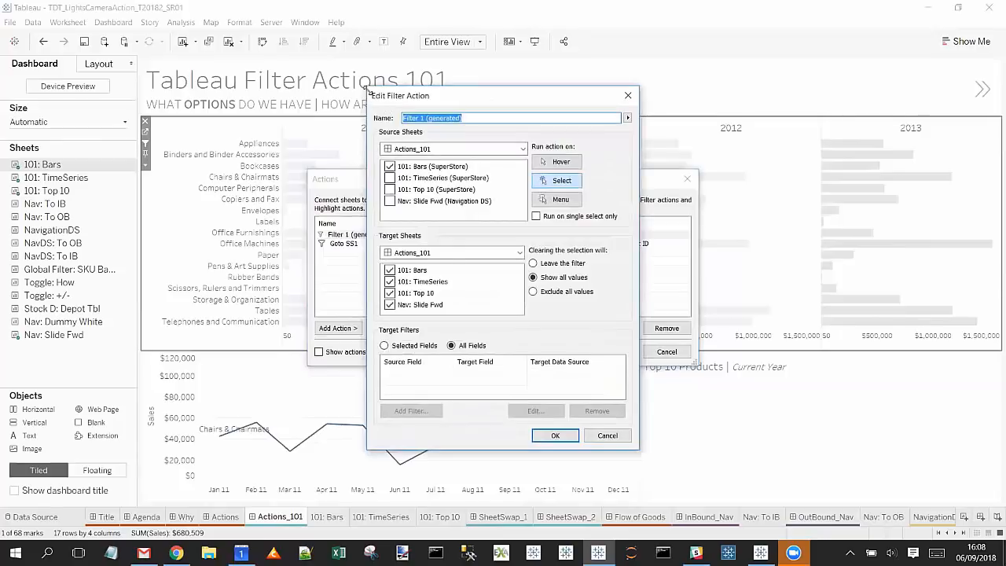
pyautogui.moveTo(369, 91); pyautogui.dragTo(217, 38)
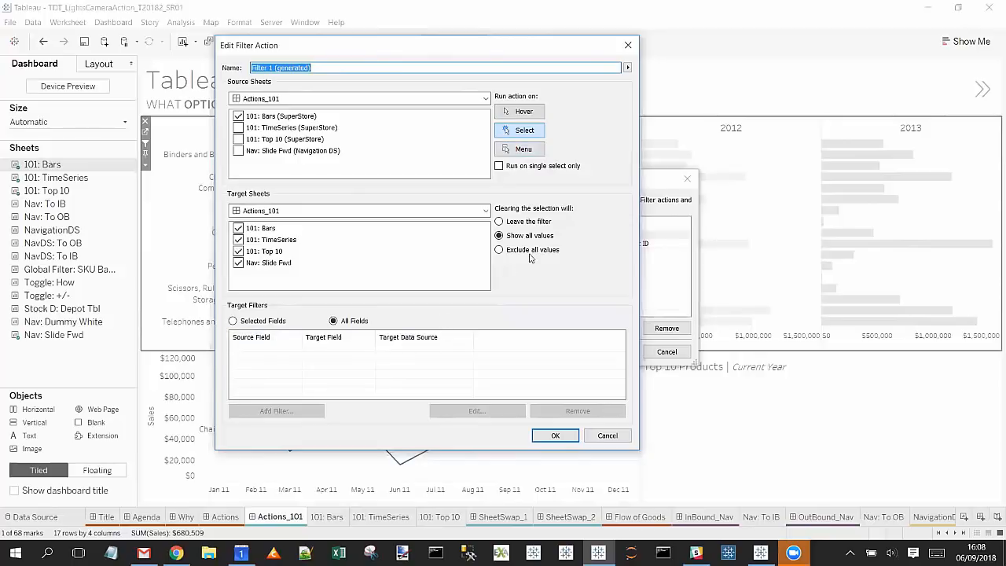
pyautogui.click(239, 230)
pyautogui.click(244, 322)
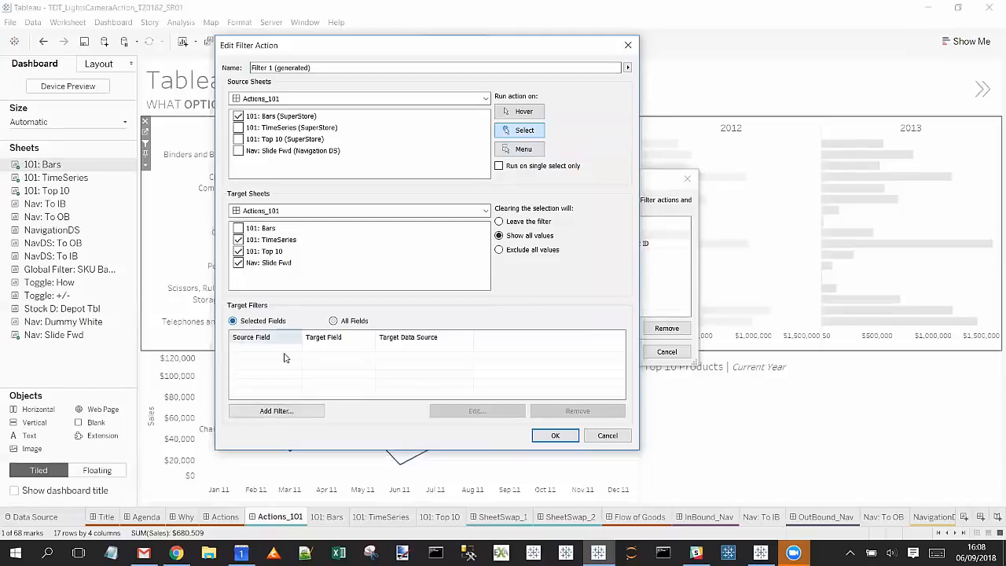
# - Add a target filter mapping the SuperStore Category field to Category in SuperStore, and save the filter action
pyautogui.click(275, 410)
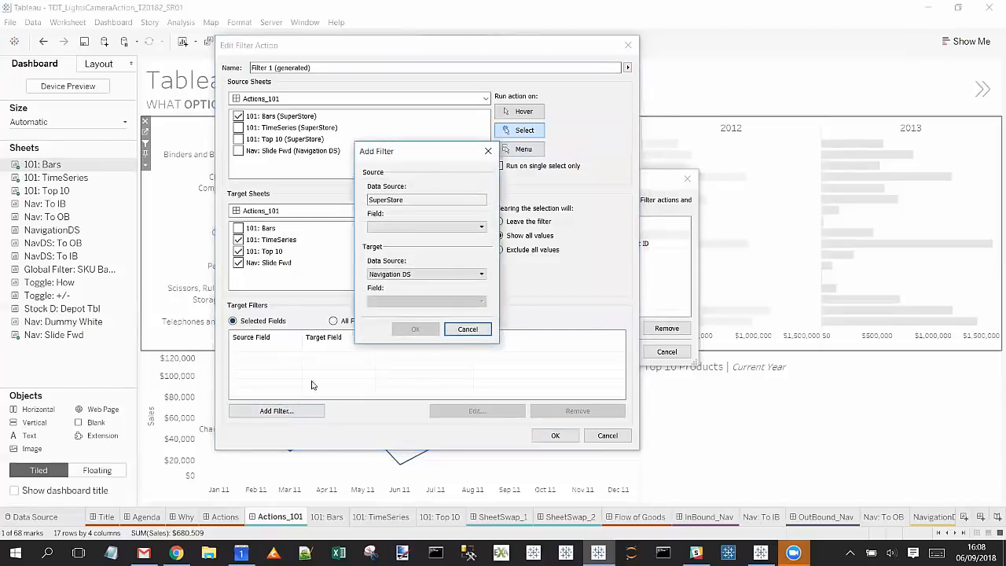
pyautogui.click(408, 226)
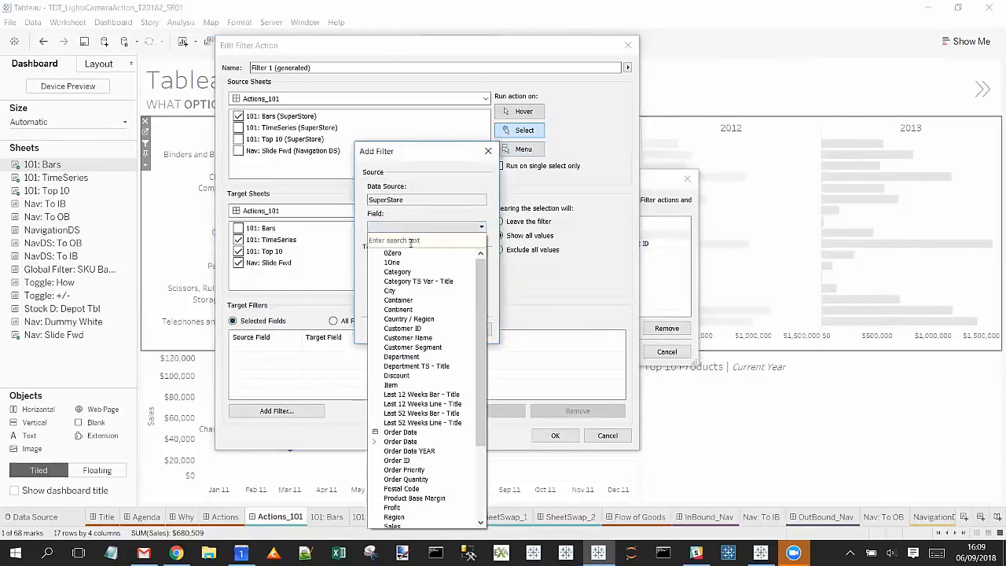
pyautogui.click(408, 272)
pyautogui.click(409, 275)
pyautogui.click(408, 297)
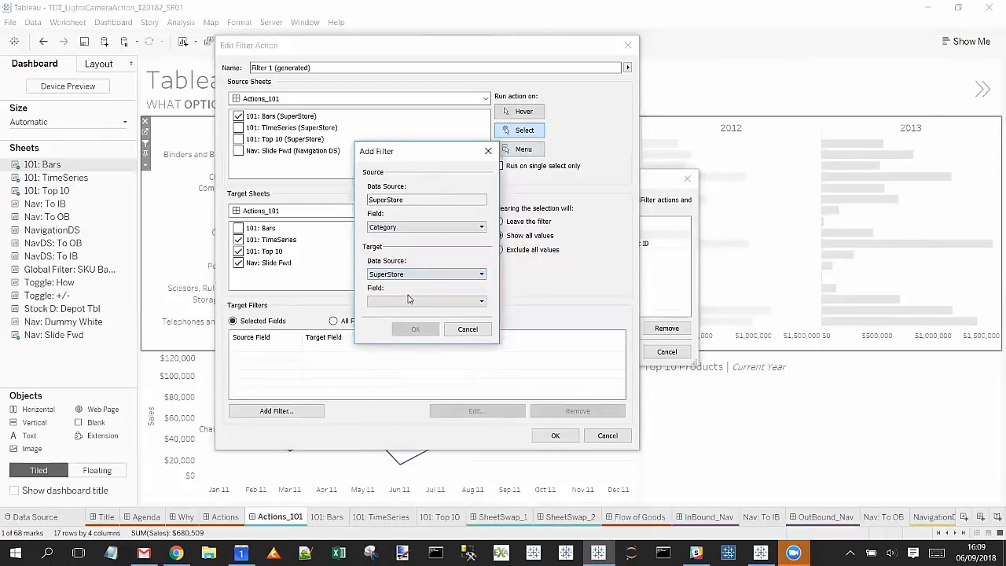
pyautogui.click(408, 300)
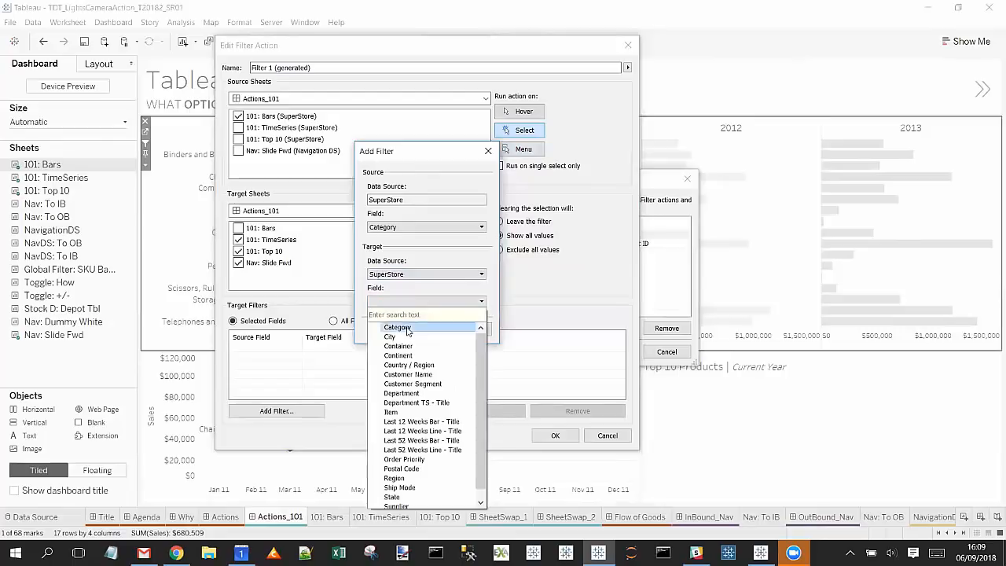
pyautogui.click(407, 327)
pyautogui.click(415, 330)
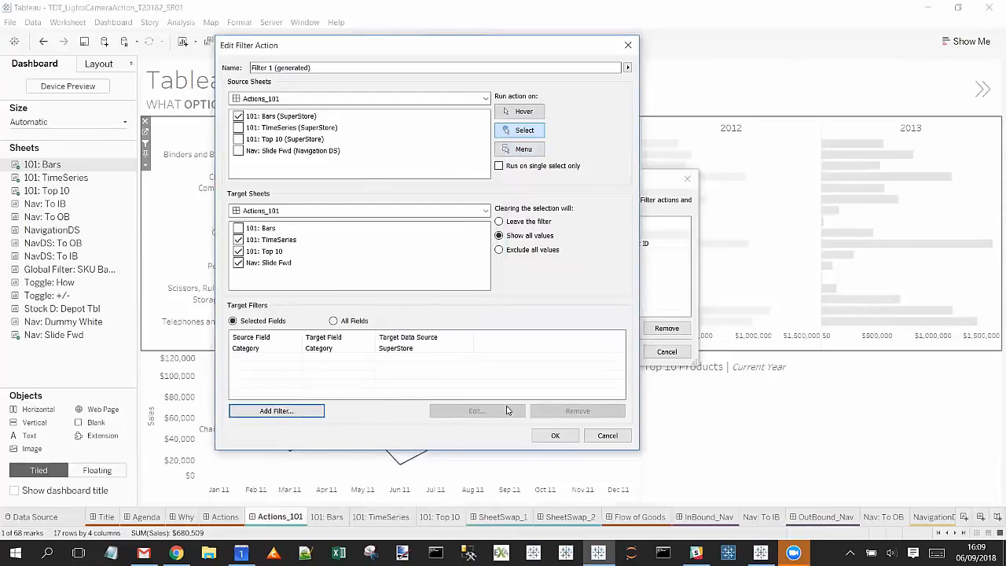
pyautogui.click(543, 435)
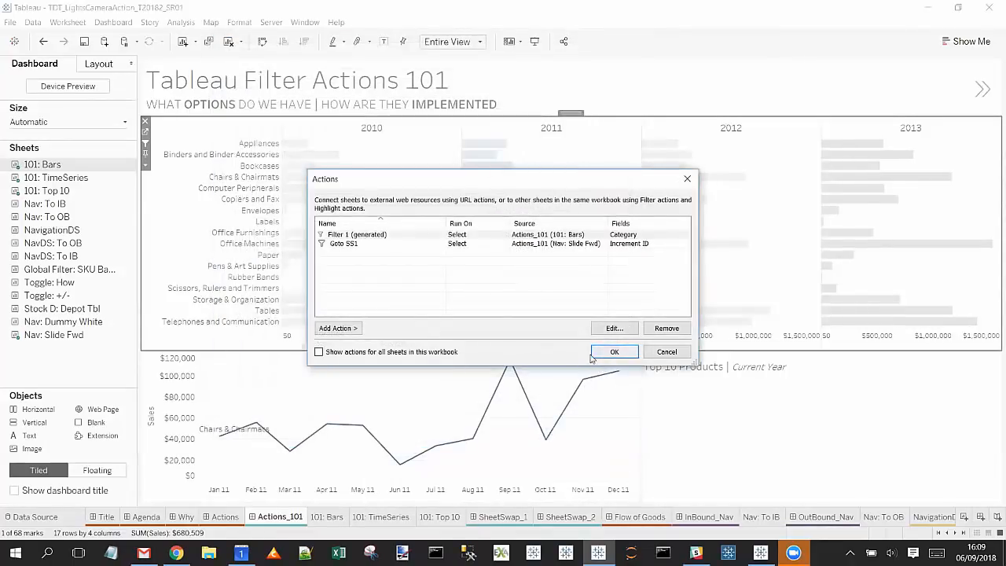
pyautogui.click(614, 351)
# - Test the revised action with the 2010 Copiers and Fax bar and examine the time series and Top 10 Products charts
pyautogui.moveTo(347, 181)
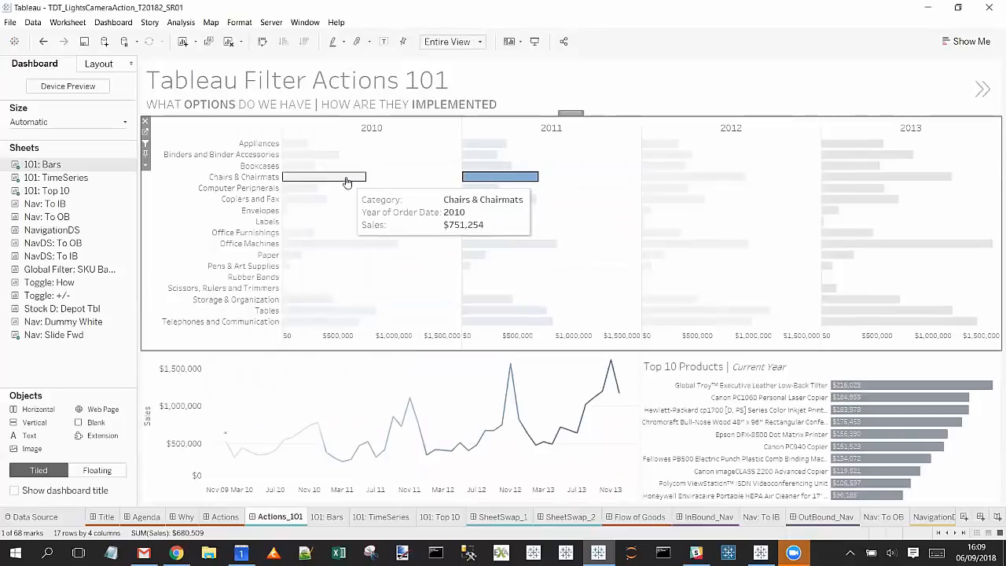
pyautogui.click(323, 201)
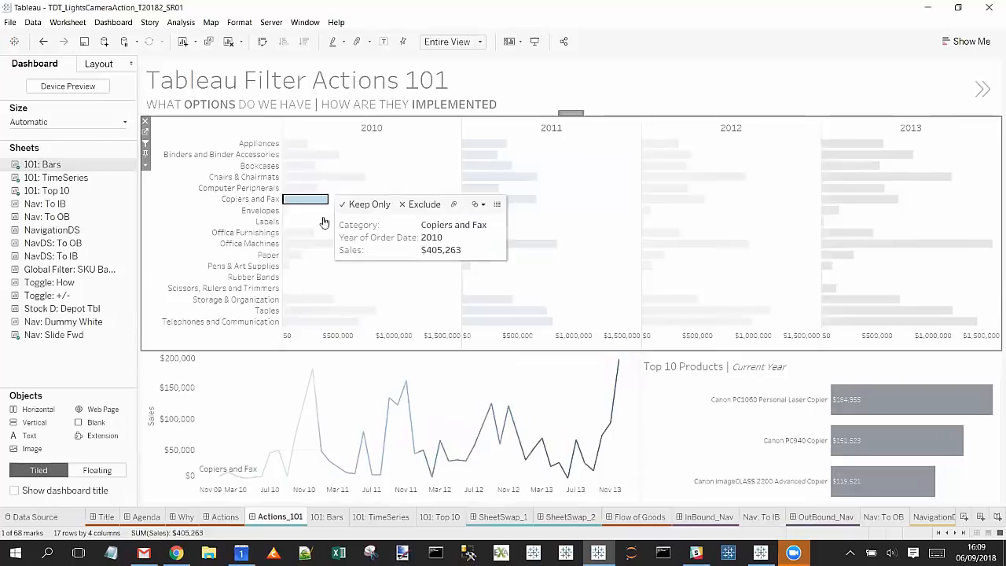
pyautogui.moveTo(232, 475)
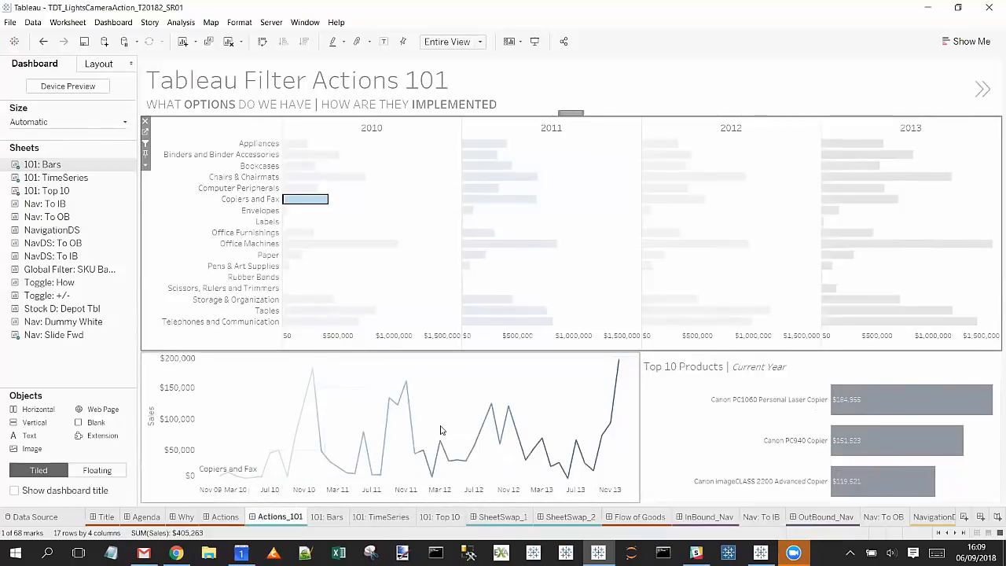
pyautogui.moveTo(860, 452)
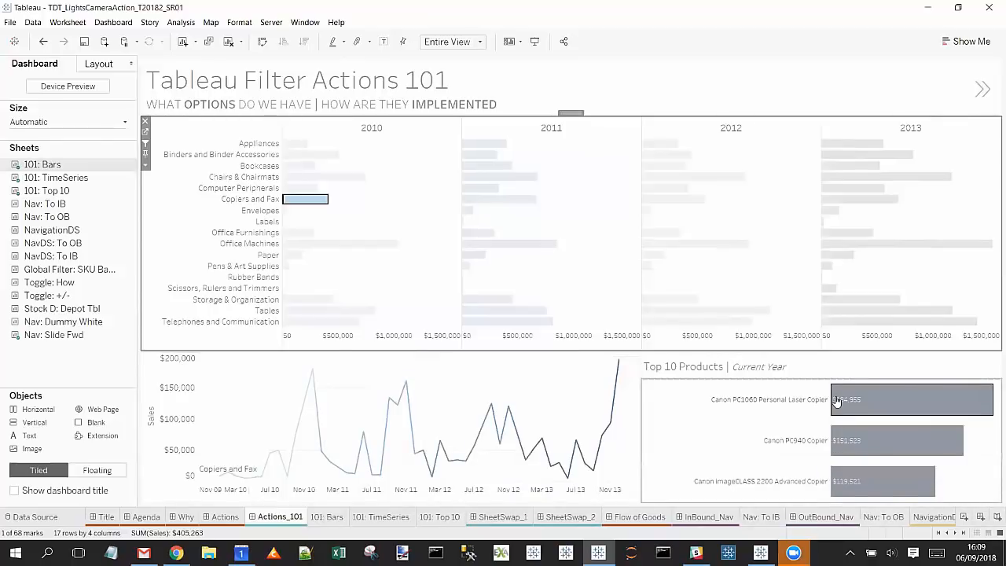
# - Go to the time series chart's own worksheet and widen the filter area to show the full filter name
pyautogui.click(578, 376)
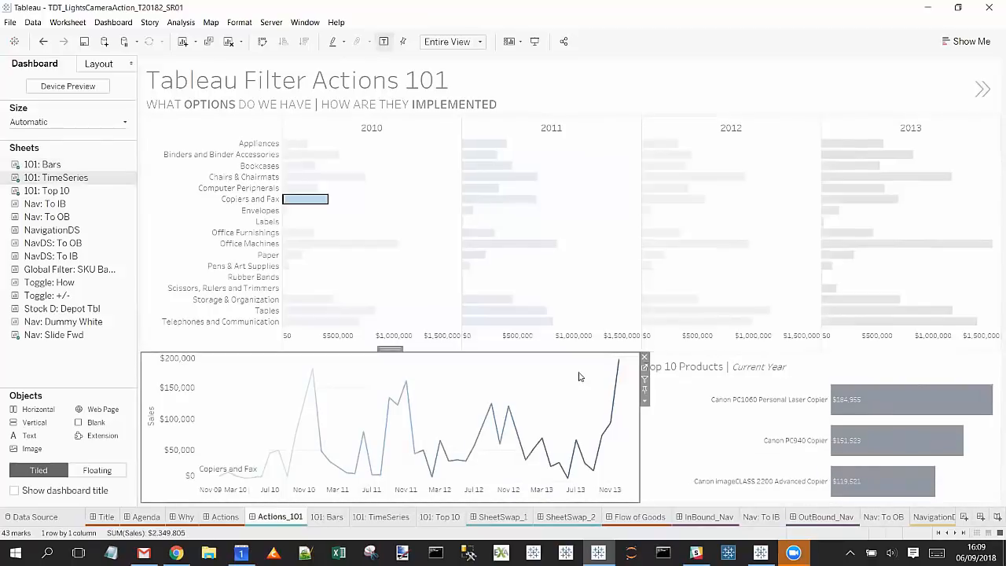
pyautogui.click(644, 369)
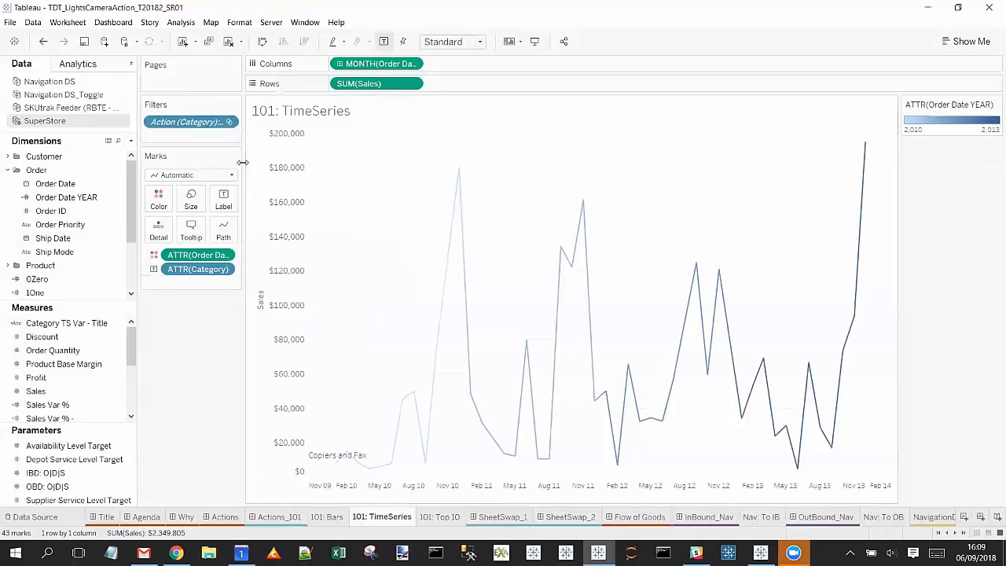
pyautogui.moveTo(243, 163); pyautogui.dragTo(303, 162)
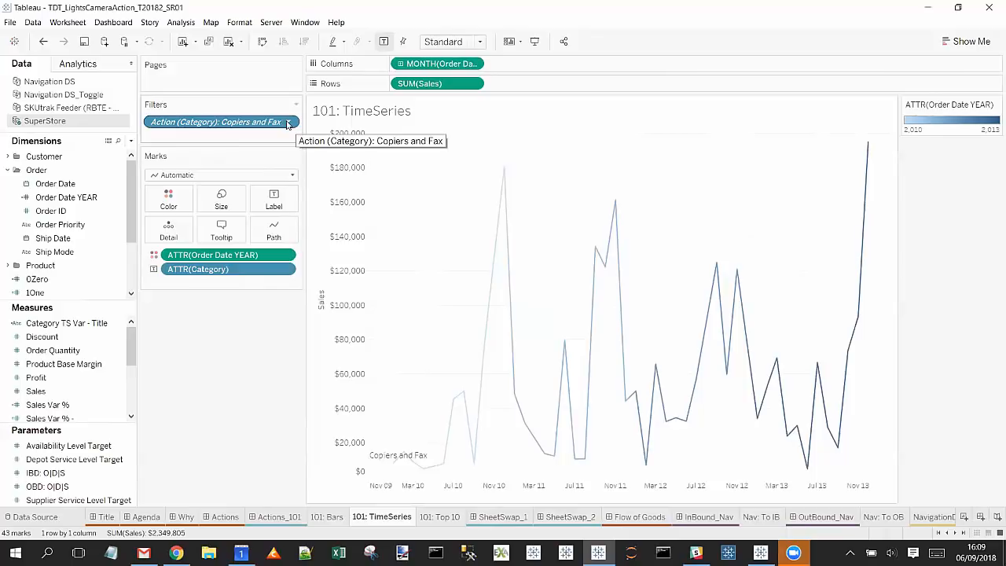
# - Try Not a Category as the only custom value in the time series' action filter instead of Copiers and Fax, and undo it
pyautogui.click(288, 123)
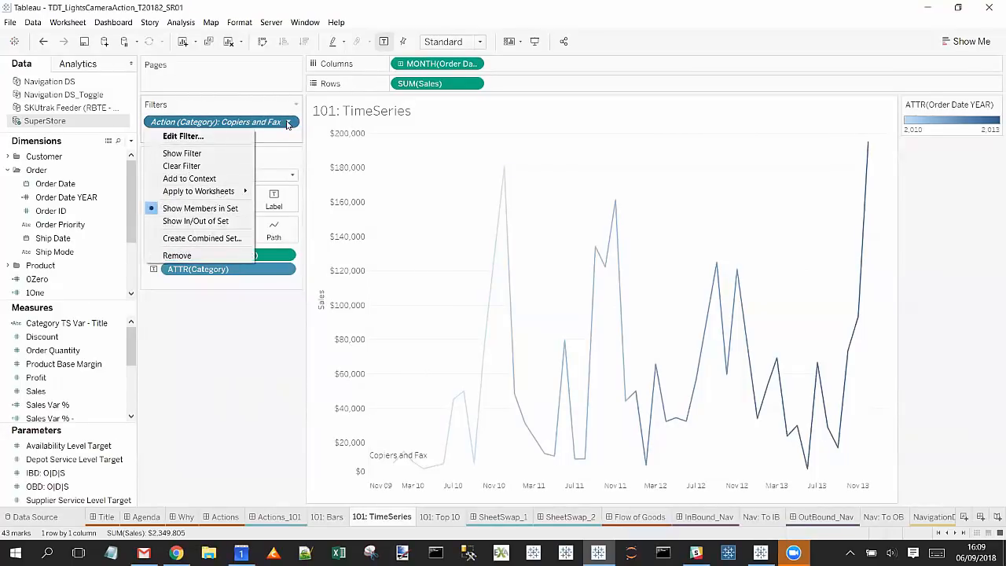
pyautogui.moveTo(233, 191)
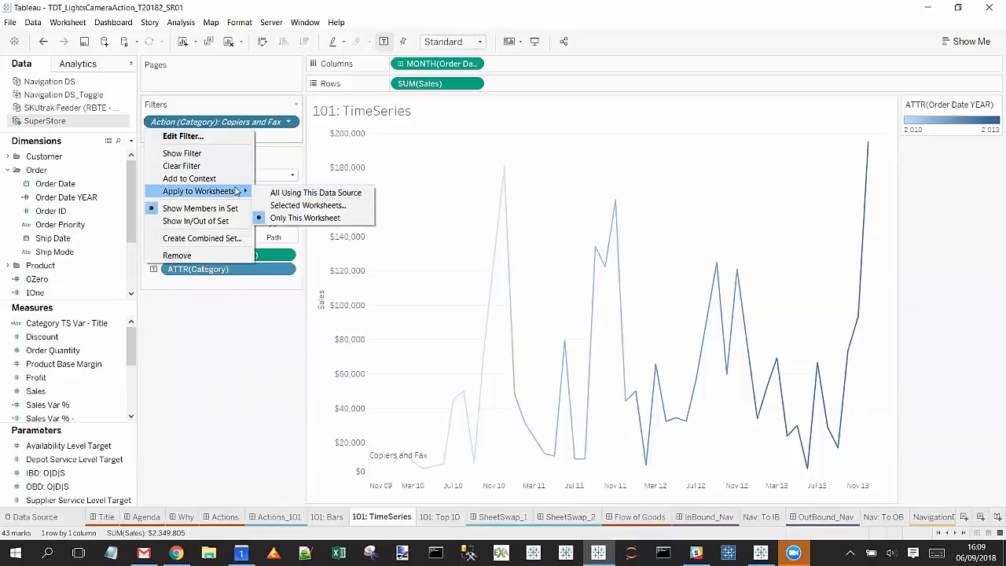
pyautogui.click(226, 138)
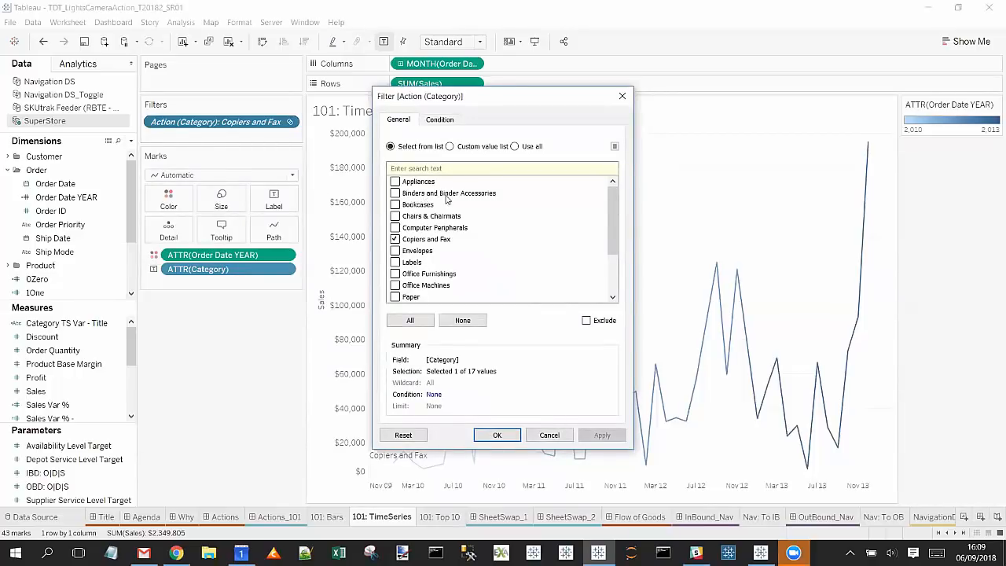
pyautogui.click(467, 149)
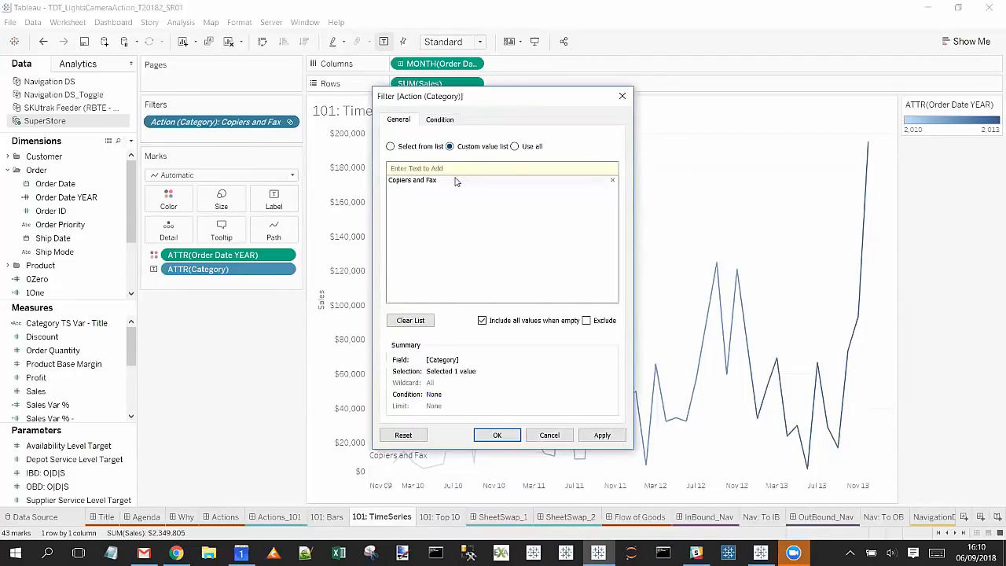
pyautogui.click(612, 180)
pyautogui.click(513, 163)
pyautogui.write('Not a Category')
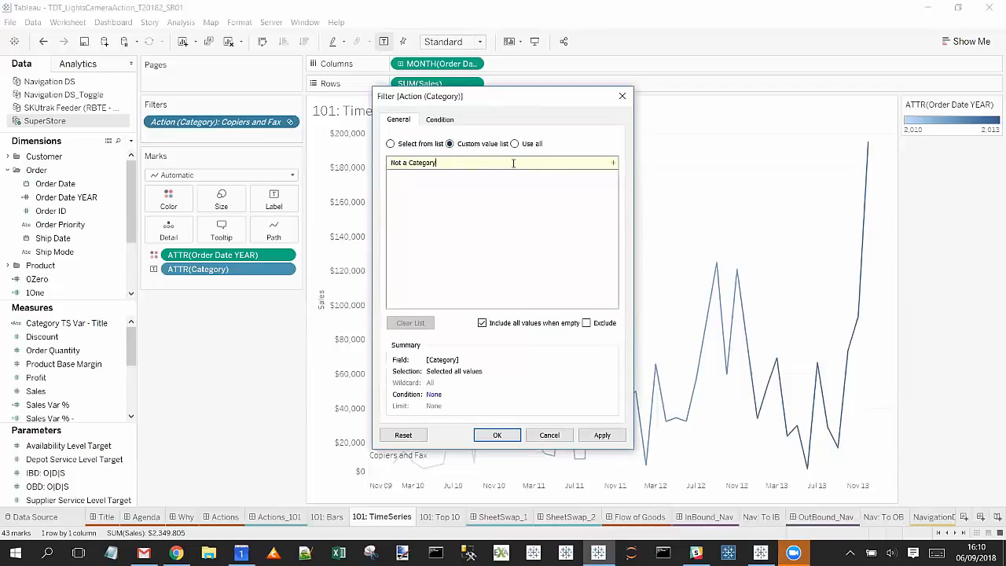
pyautogui.click(615, 164)
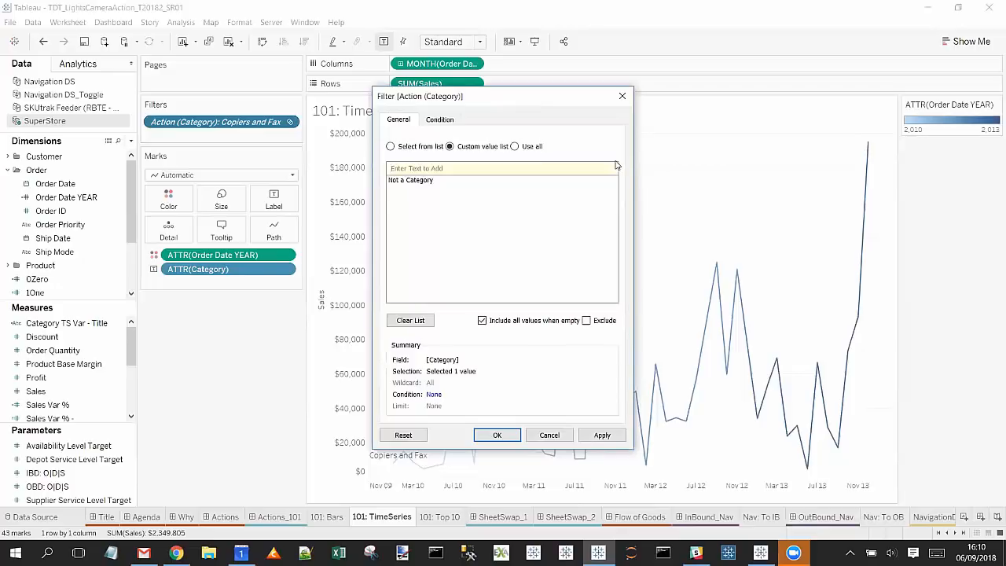
pyautogui.click(484, 437)
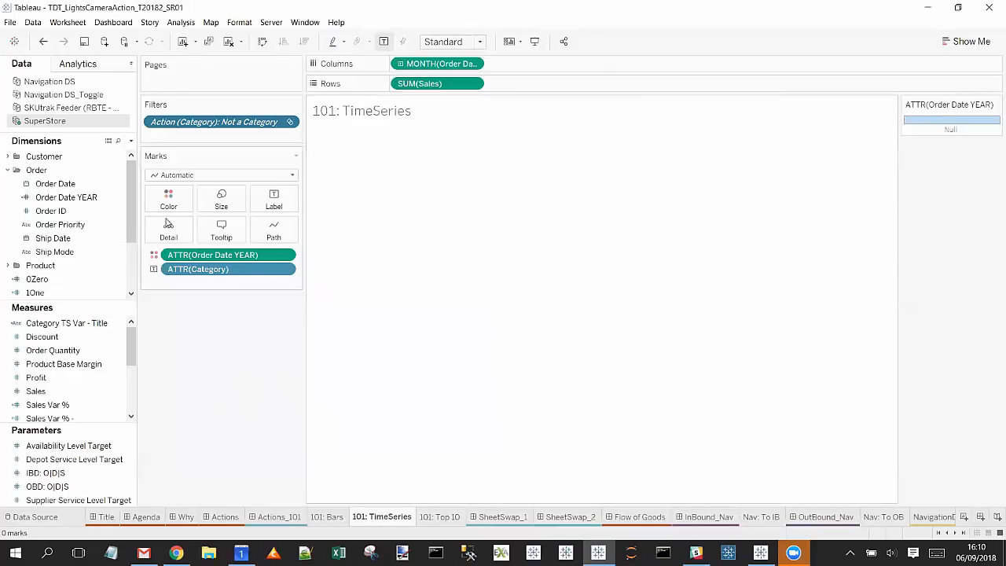
pyautogui.click(44, 46)
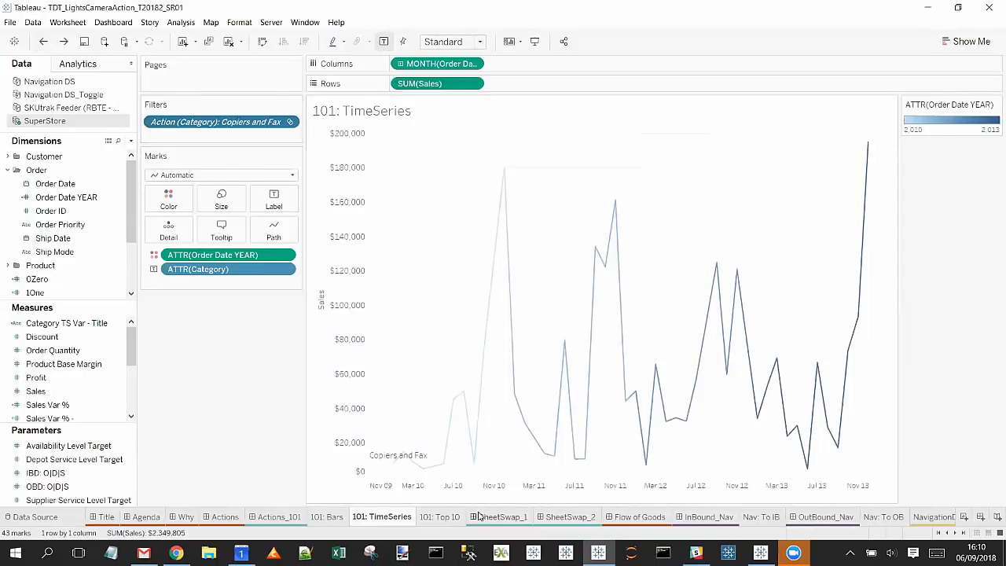
# - On the 101: Bars worksheet, create a calculated field Not a Cat with the formula 'Not a Category' and add it to the marks as detail
pyautogui.moveTo(448, 514)
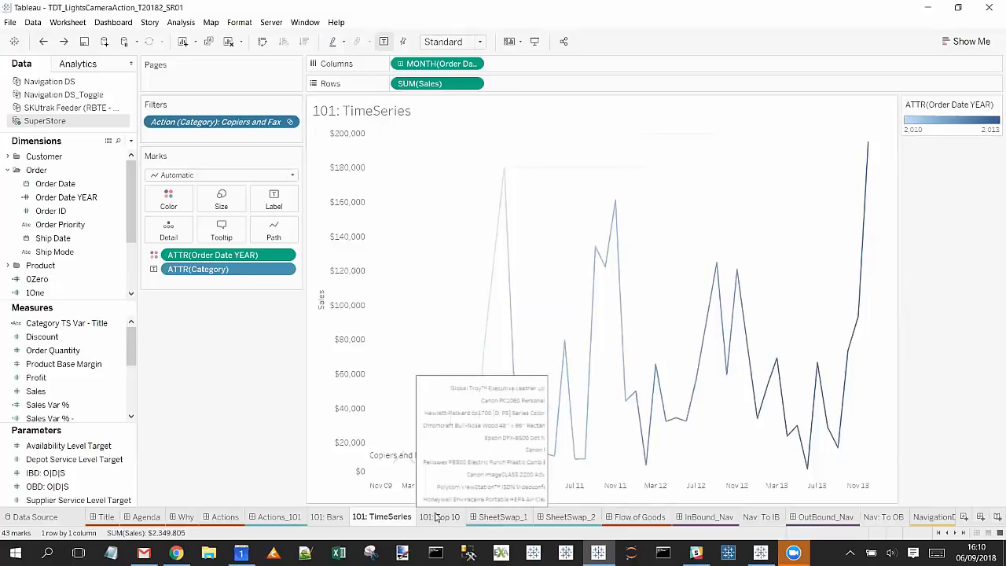
pyautogui.click(327, 516)
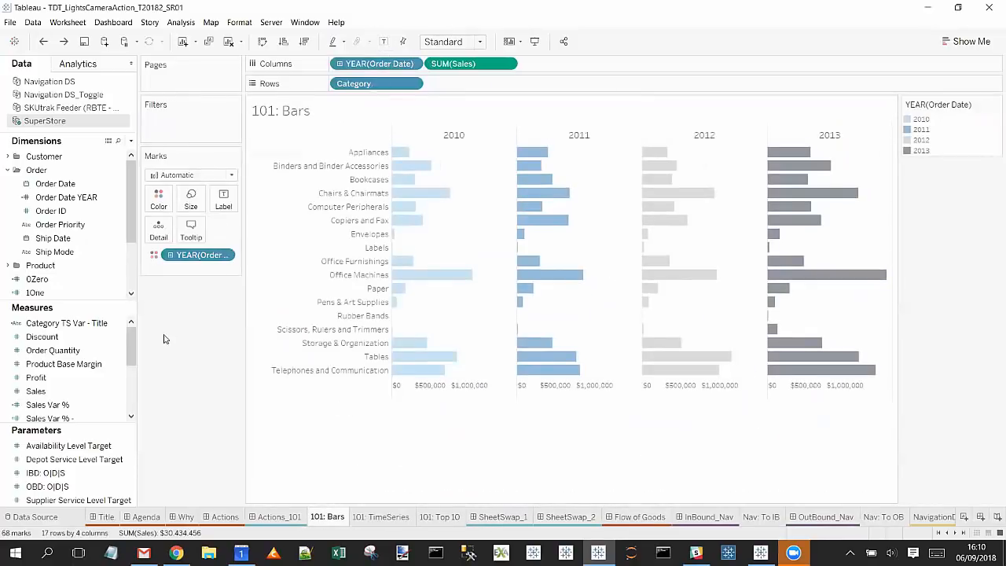
pyautogui.rightClick(70, 282)
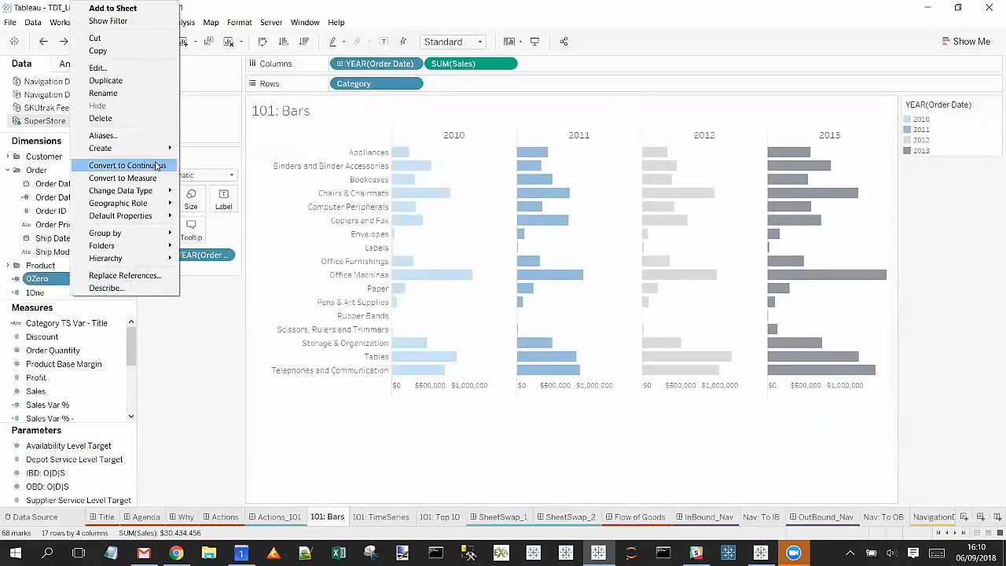
pyautogui.moveTo(161, 148)
pyautogui.click(196, 149)
pyautogui.write('Not')
pyautogui.press('Tab')
pyautogui.write("'N")
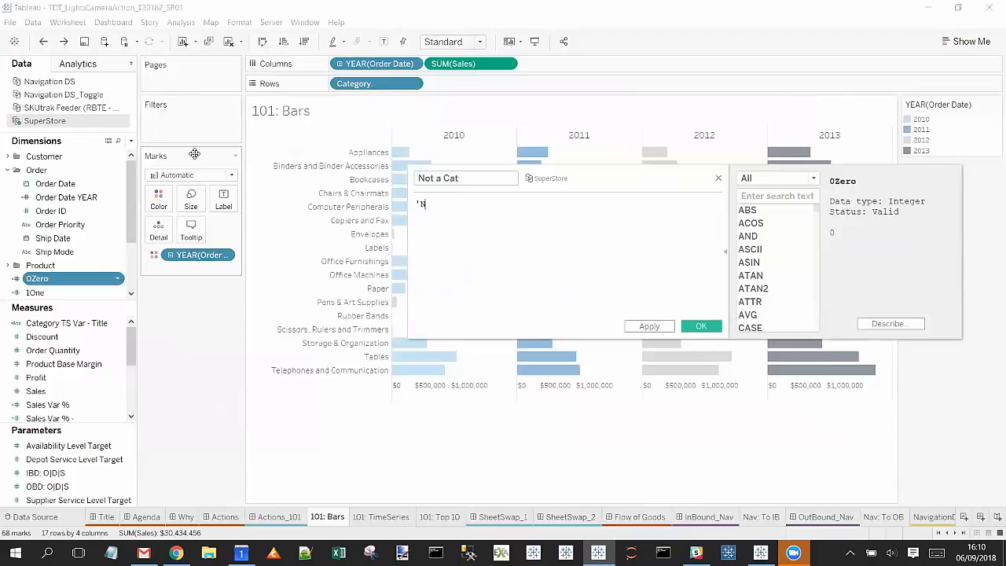
pyautogui.write("ot a Category'")
pyautogui.scroll(3, 469, 276)
pyautogui.click(471, 275)
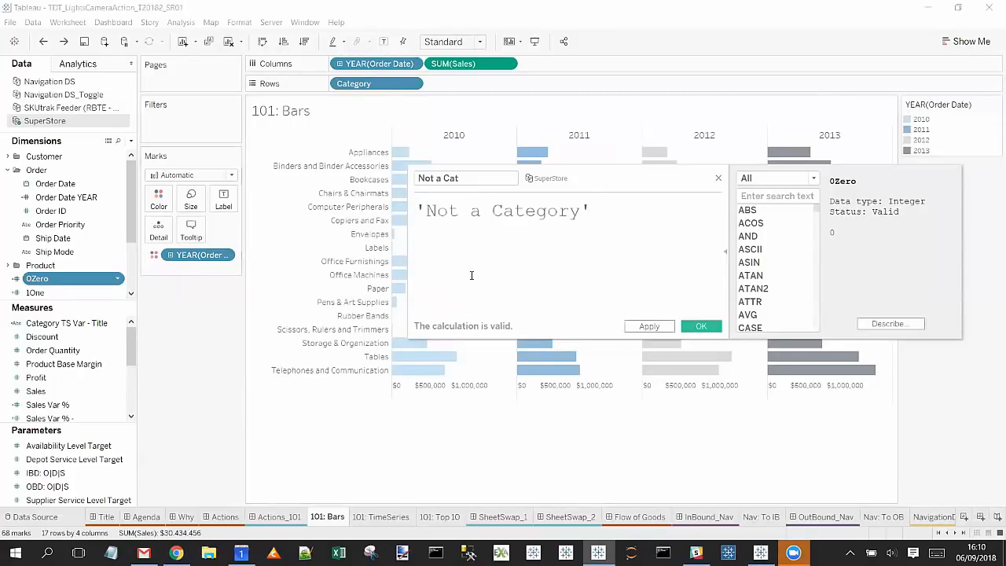
pyautogui.click(700, 326)
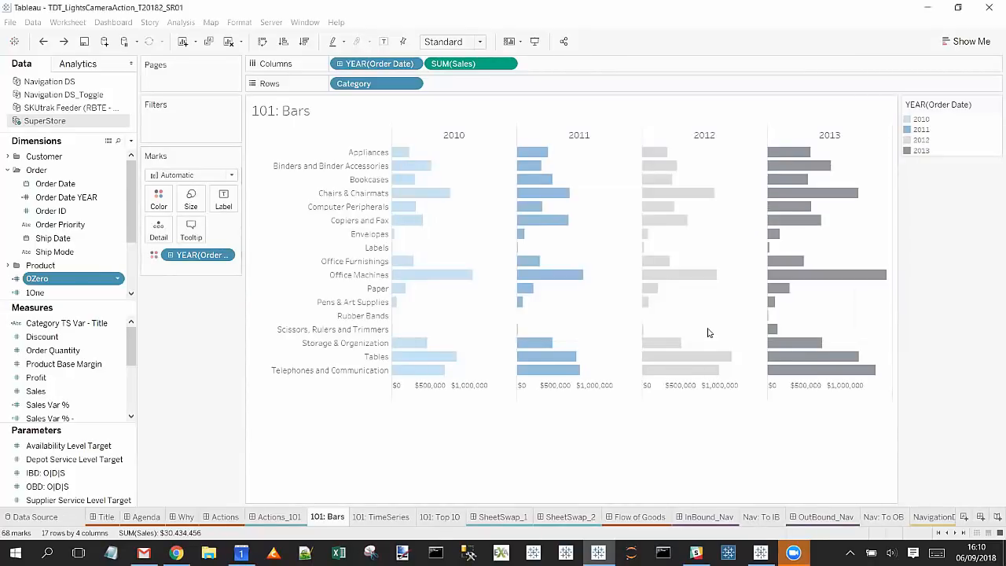
pyautogui.moveTo(87, 281); pyautogui.dragTo(180, 275)
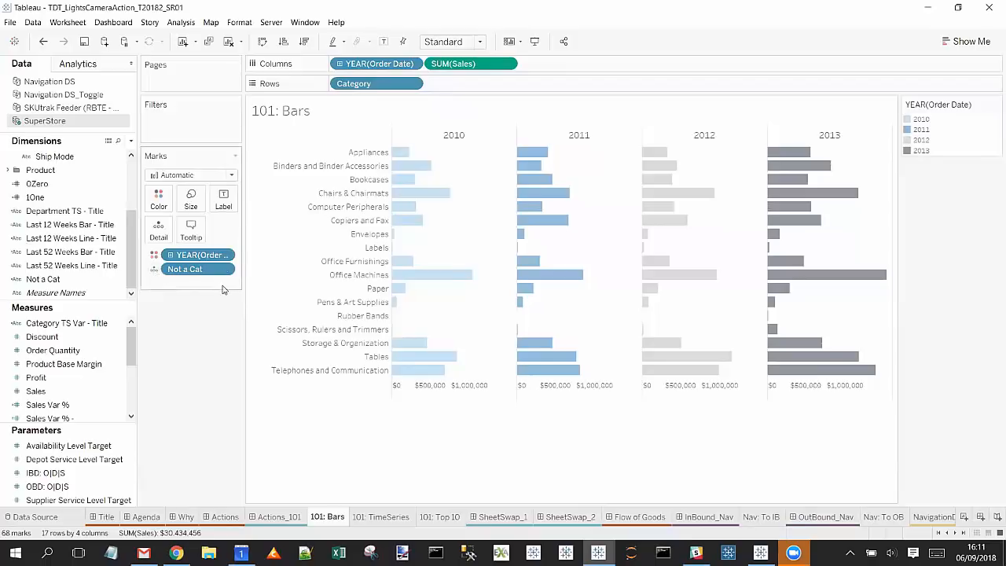
# - Return to the Actions_101 dashboard and open its generated filter action, Filter 1, for editing
pyautogui.click(267, 516)
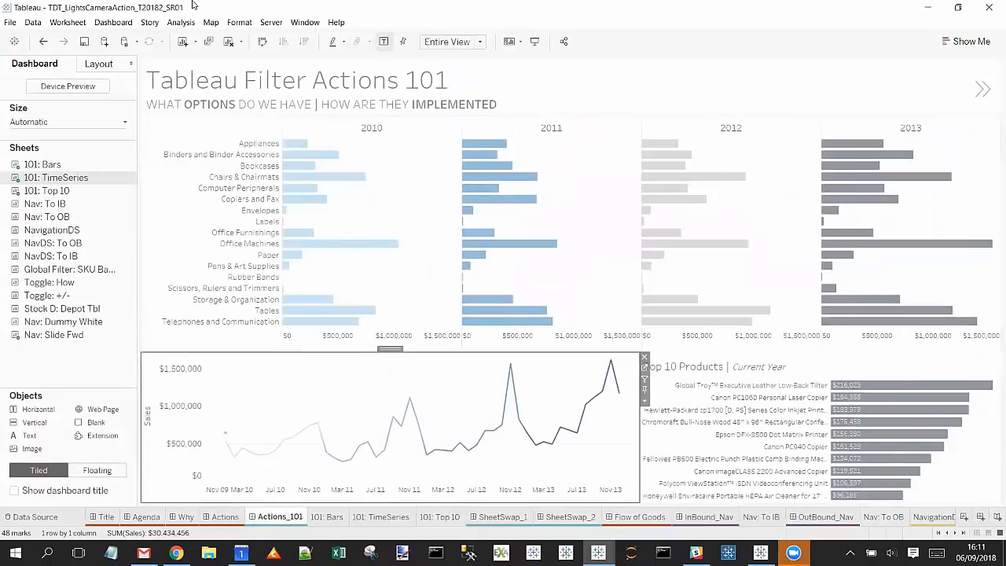
pyautogui.click(117, 24)
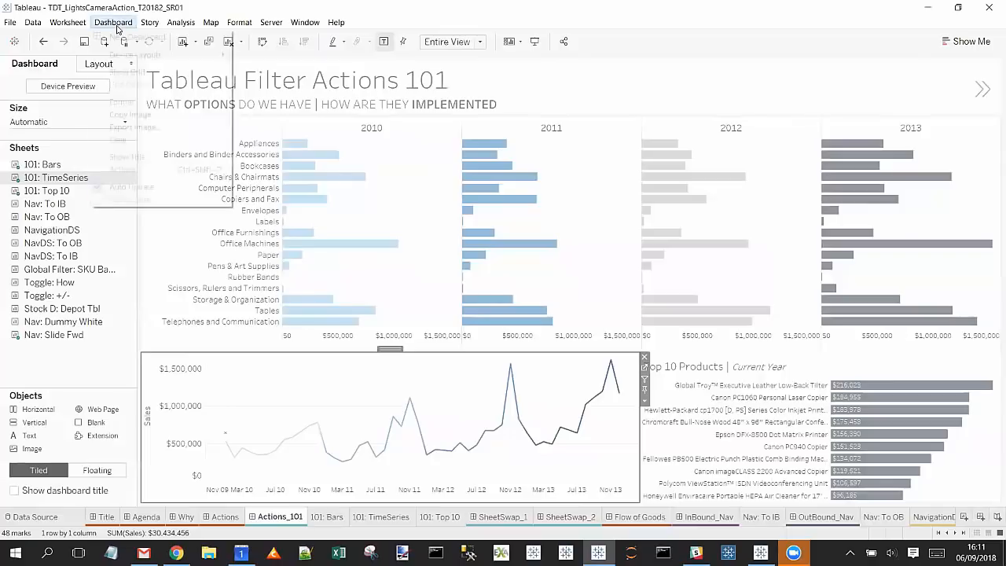
pyautogui.click(127, 169)
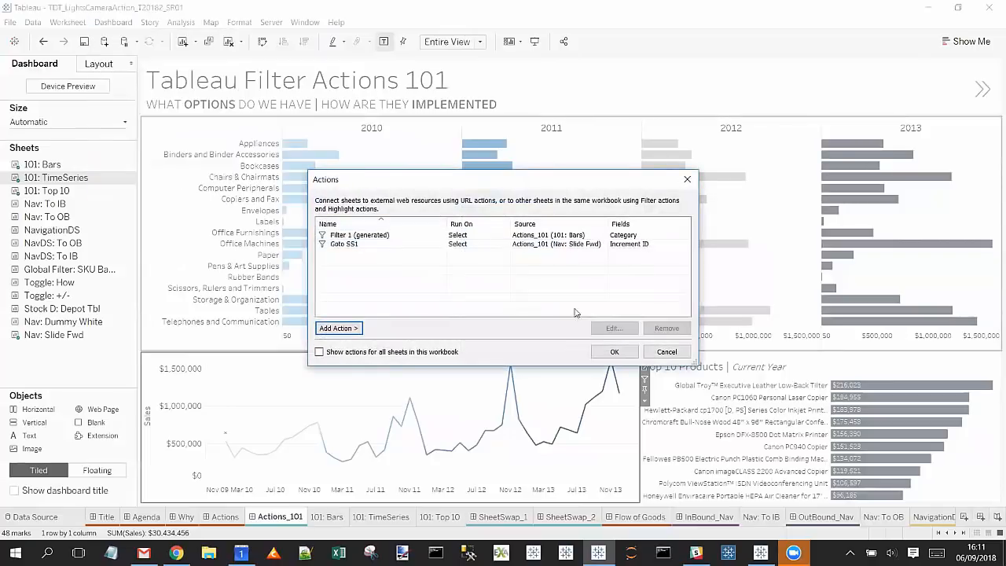
pyautogui.click(471, 235)
pyautogui.click(613, 327)
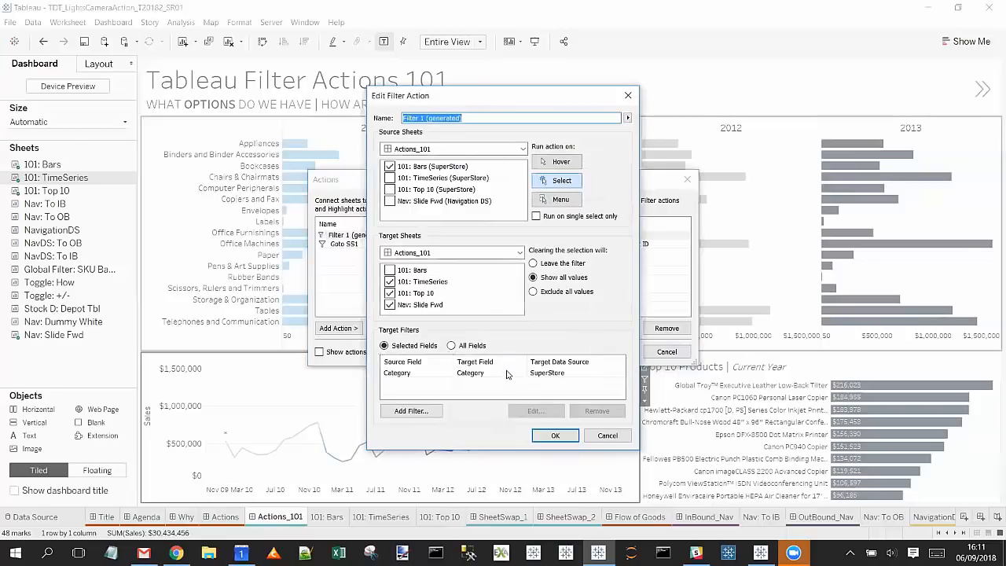
# - Change the target filter's source field to Not a Cat, mapped to Category in SuperStore, and save the filter action
pyautogui.click(506, 375)
pyautogui.click(535, 410)
pyautogui.click(490, 252)
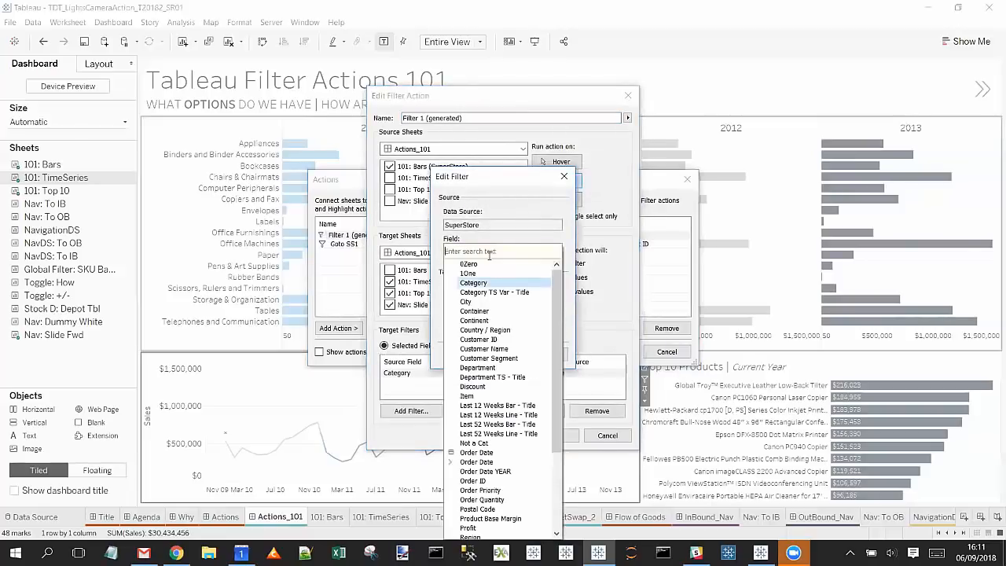
pyautogui.write('ni')
pyautogui.press('BackSpace')
pyautogui.write('o')
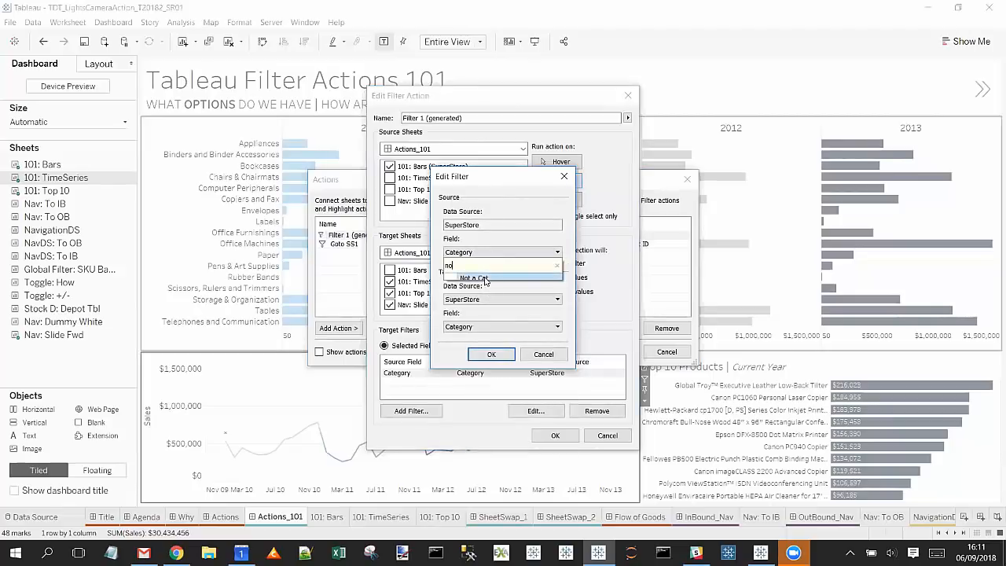
pyautogui.click(483, 278)
pyautogui.click(489, 327)
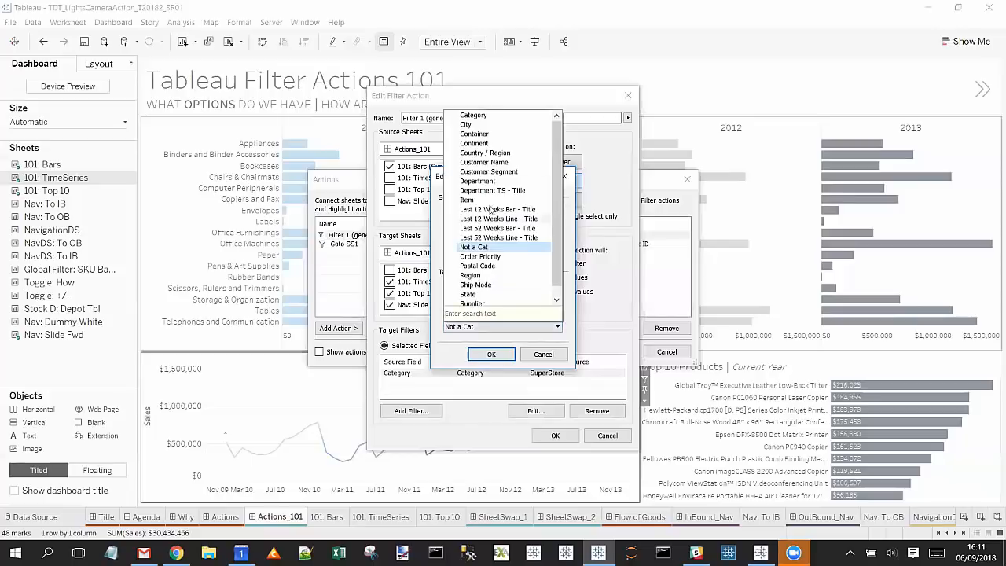
pyautogui.click(486, 116)
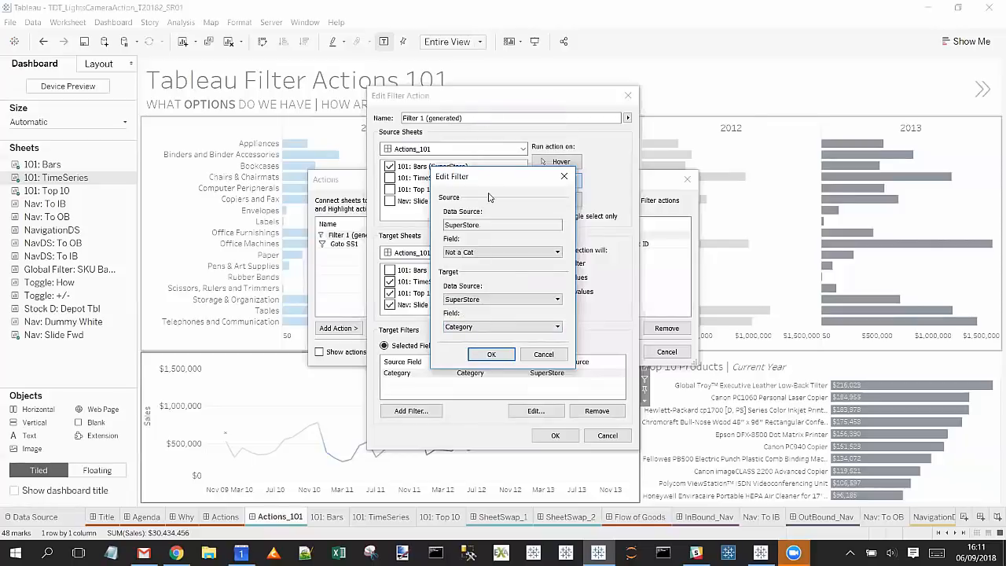
pyautogui.click(491, 353)
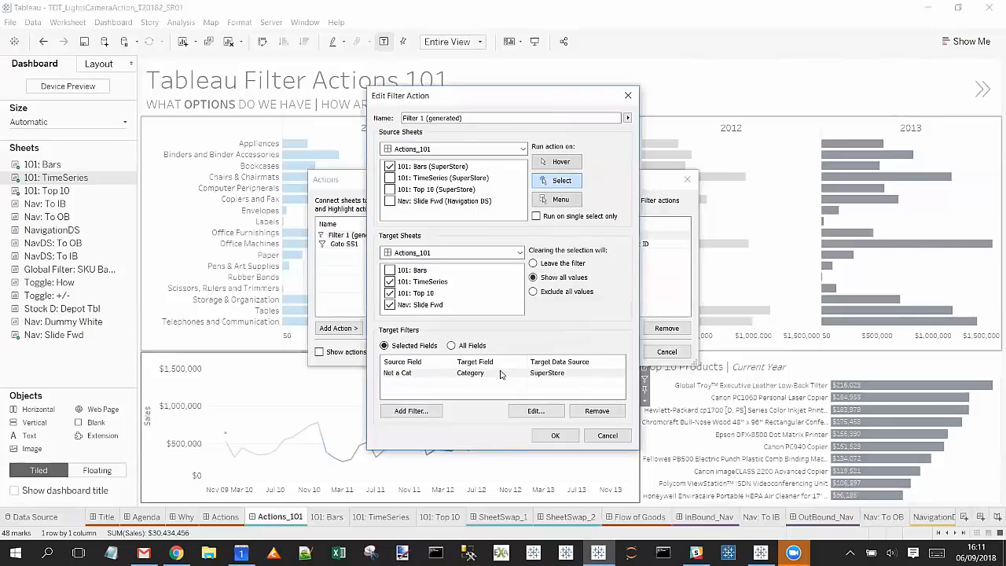
pyautogui.click(555, 436)
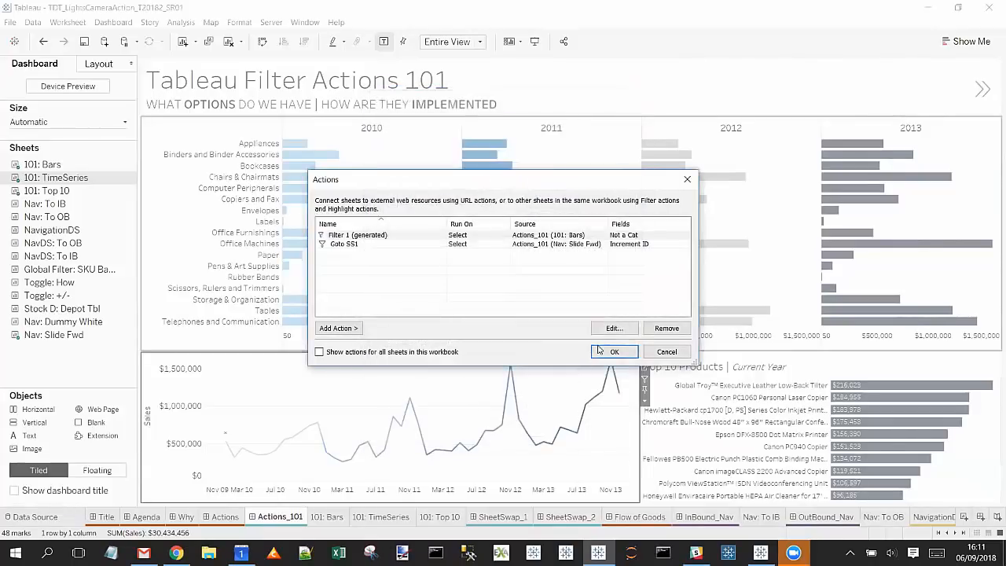
pyautogui.click(605, 352)
# - Test the revised action with the 2011 Chairs & Chairmats bar and go to the time series chart's own worksheet
pyautogui.click(517, 182)
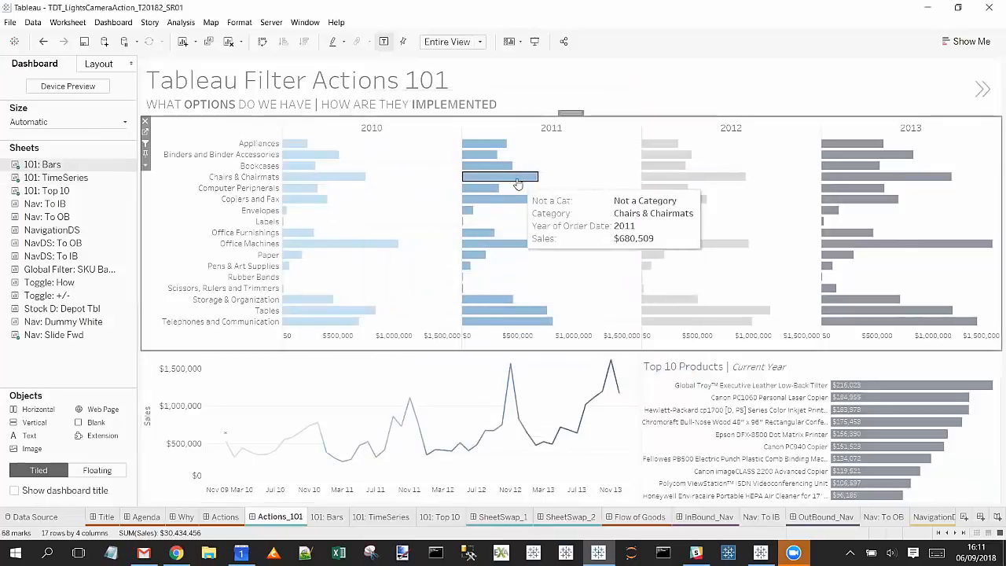
pyautogui.click(588, 395)
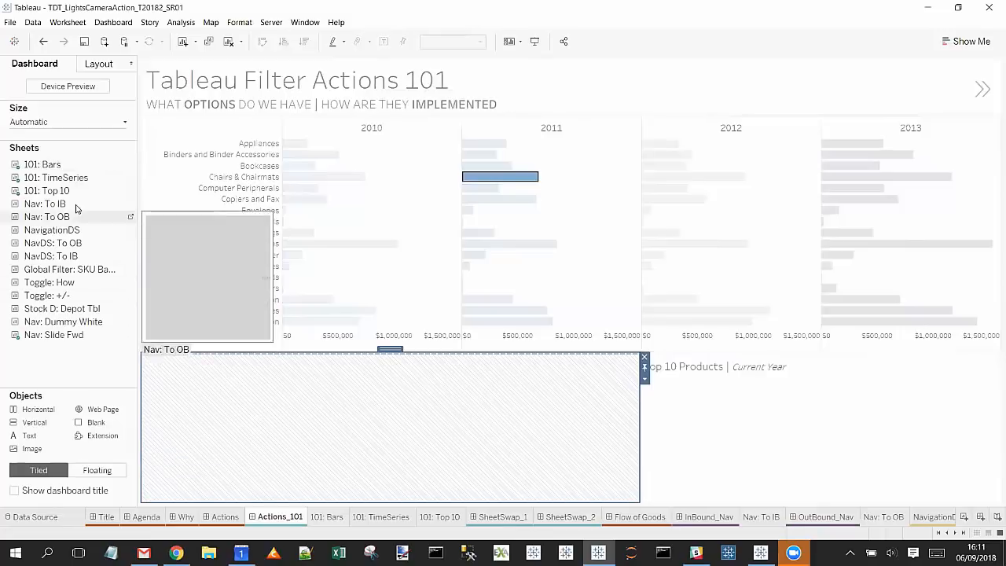
pyautogui.doubleClick(79, 179)
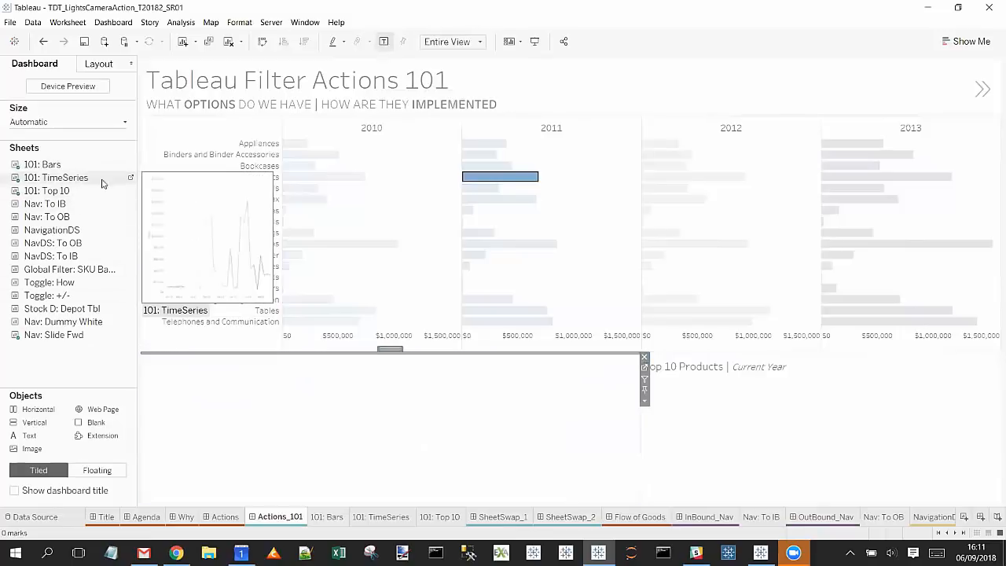
pyautogui.click(132, 180)
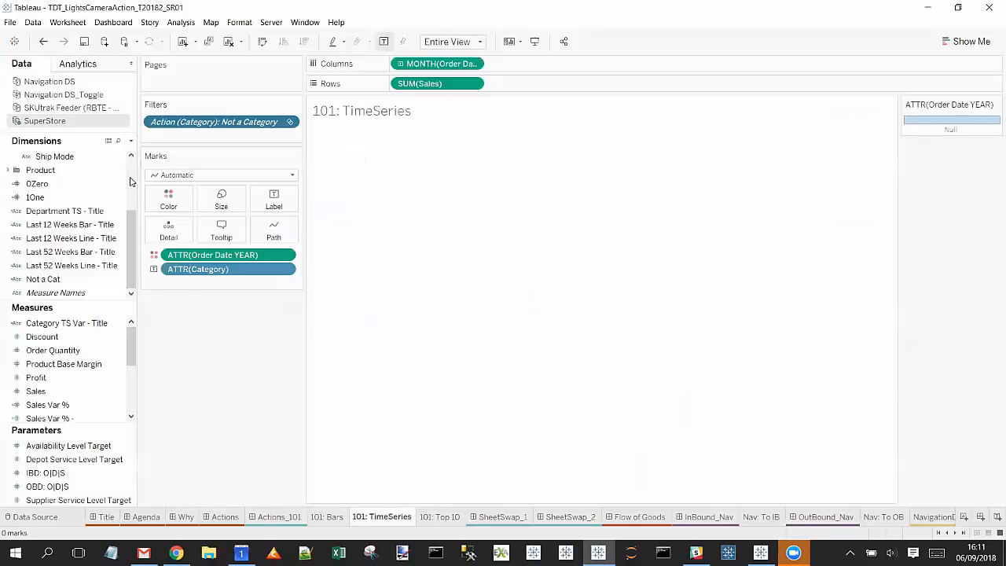
# - Inspect the custom value list of the time series' Category action filter and close it without changes
pyautogui.click(288, 123)
pyautogui.click(245, 138)
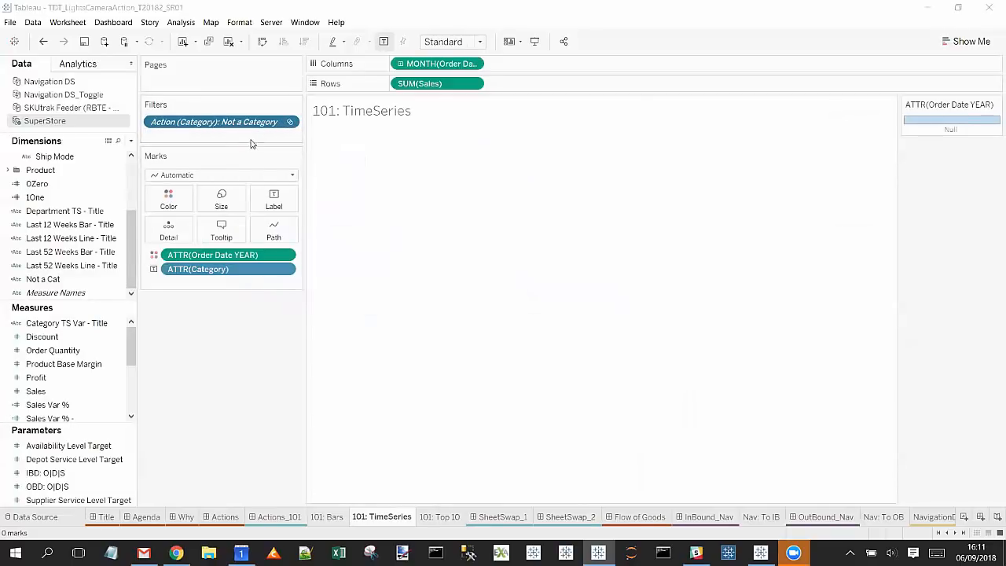
pyautogui.click(449, 146)
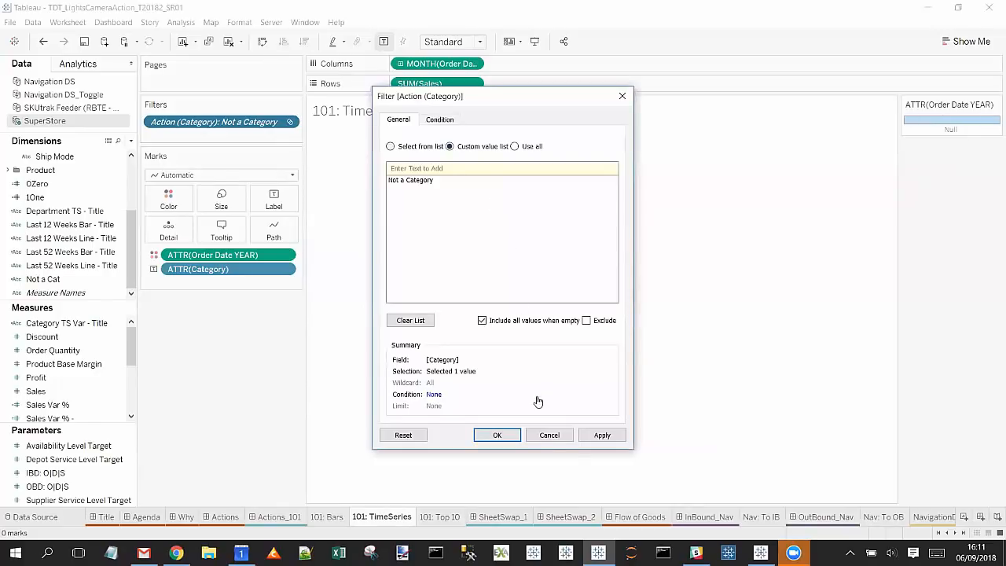
pyautogui.click(550, 436)
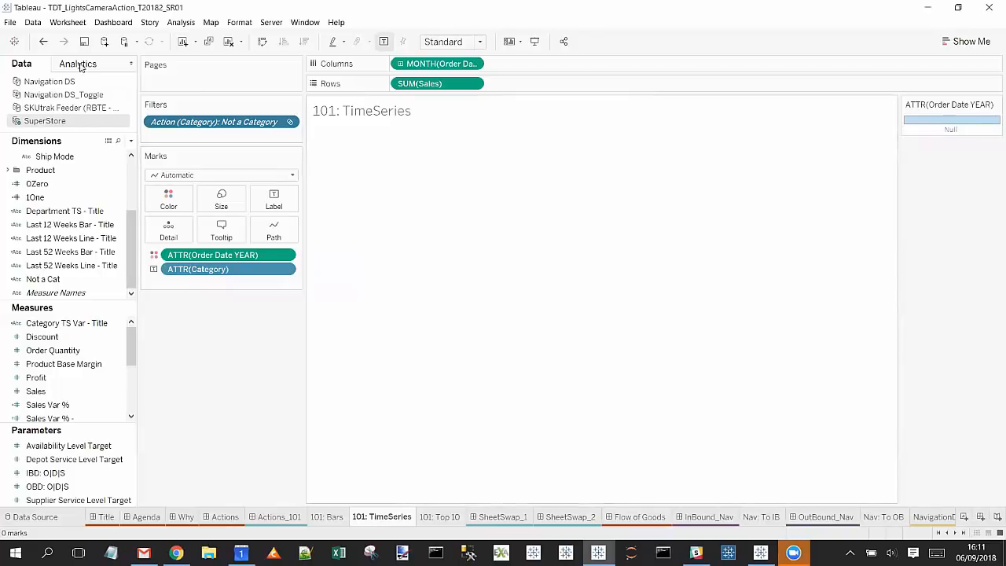
# - Undo the Chairs & Chairmats selection on the dashboard and test the action with the 2011 Copiers and Fax and Office Machines bars
pyautogui.click(43, 40)
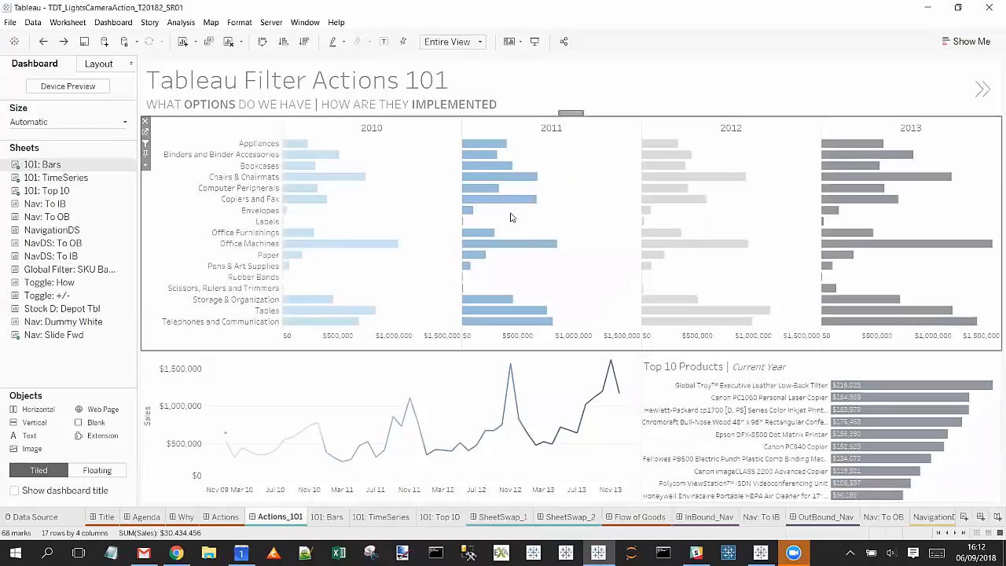
pyautogui.click(504, 203)
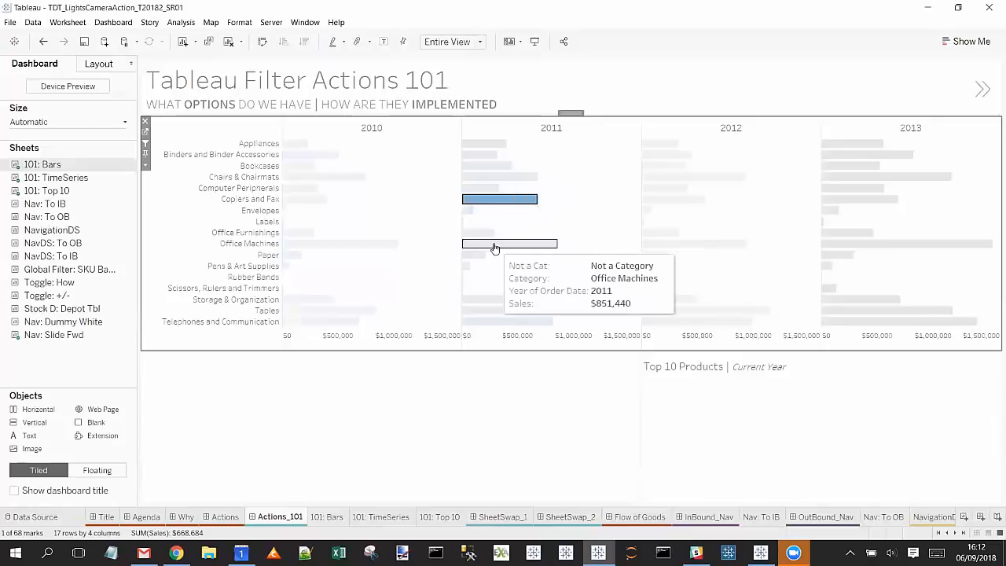
pyautogui.click(495, 245)
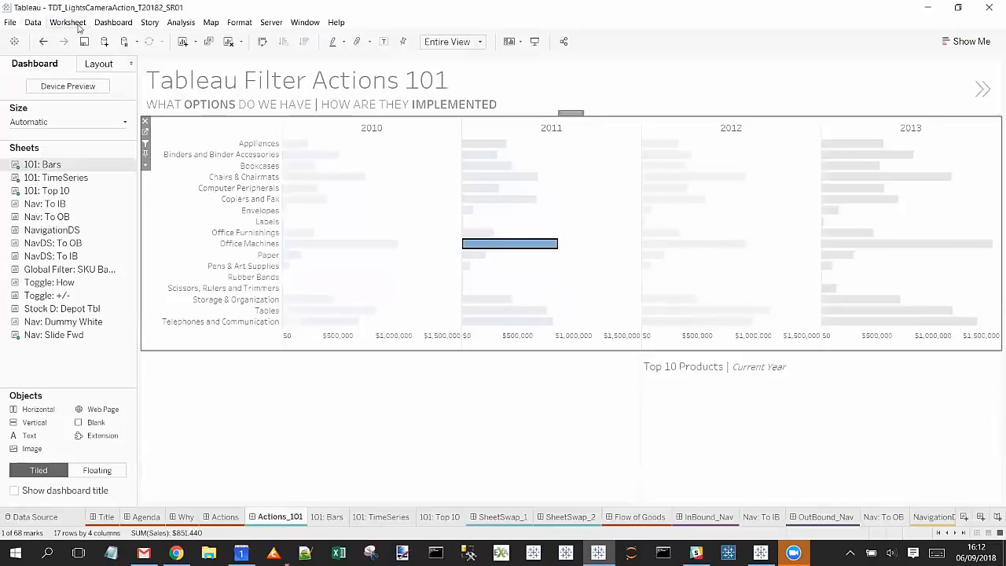
# - Set the source field of the Filter 1 action's target filter to Category and save the dashboard actions
pyautogui.click(114, 23)
pyautogui.click(157, 169)
pyautogui.click(374, 236)
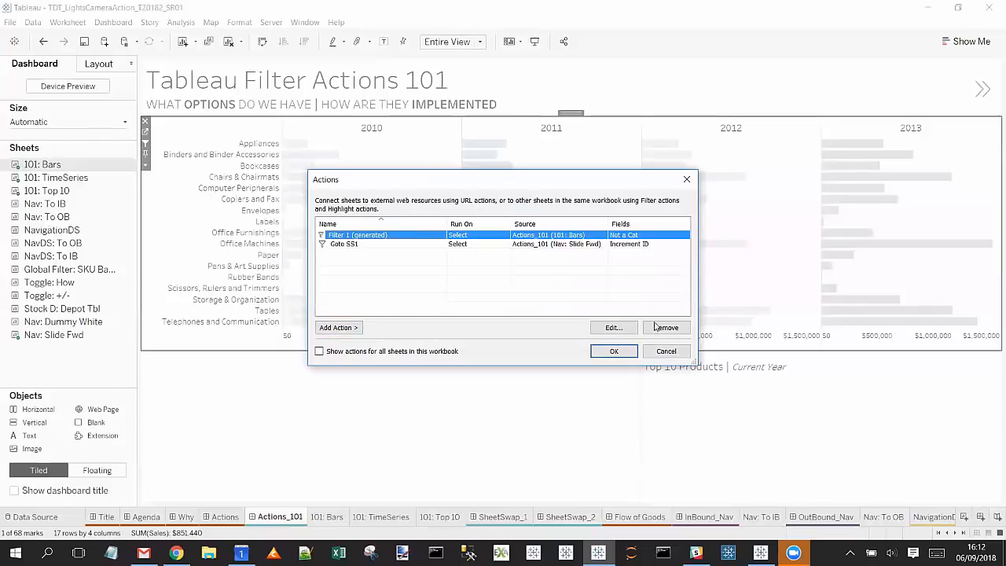
pyautogui.click(612, 327)
pyautogui.click(463, 374)
pyautogui.click(535, 410)
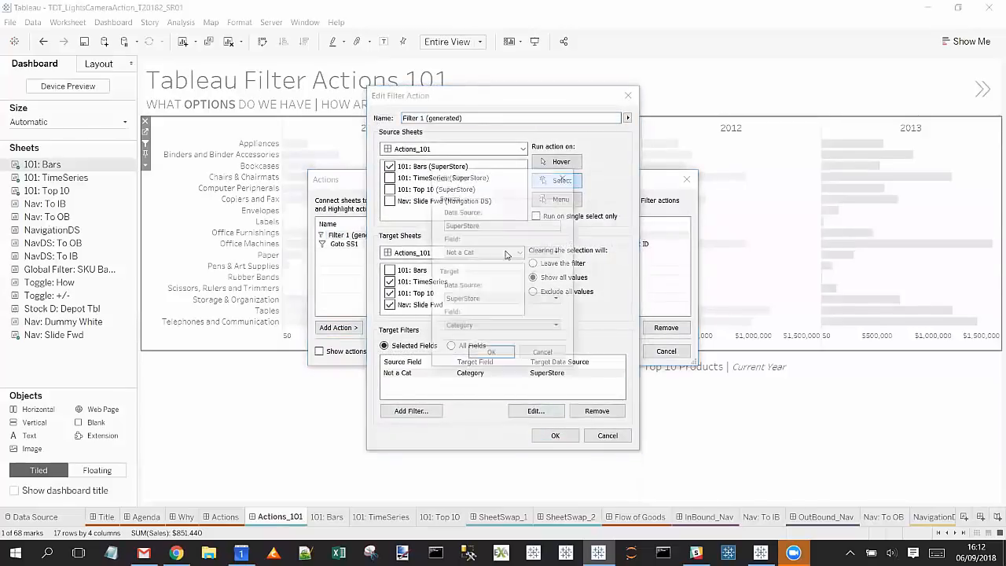
pyautogui.click(503, 252)
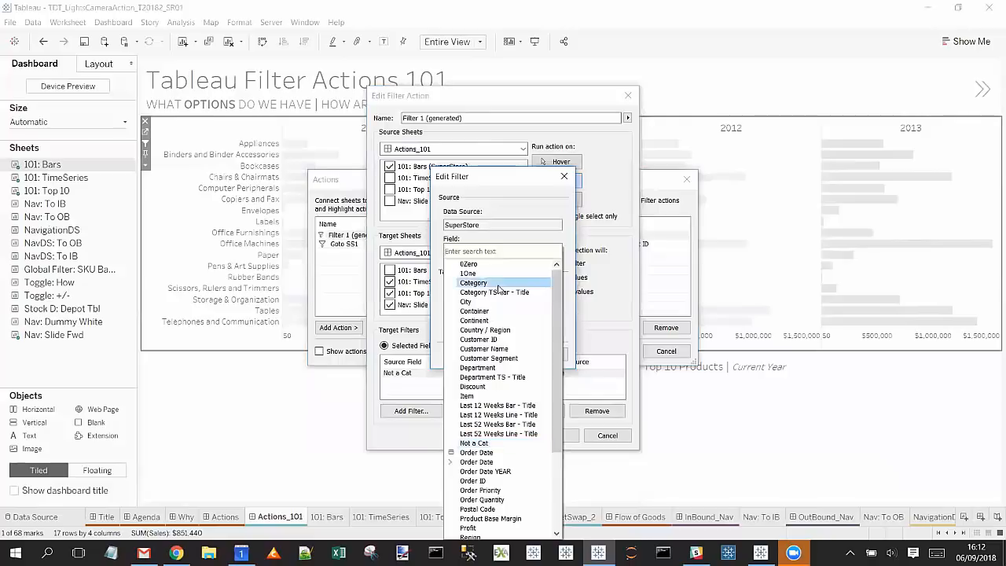
pyautogui.click(491, 283)
pyautogui.click(487, 353)
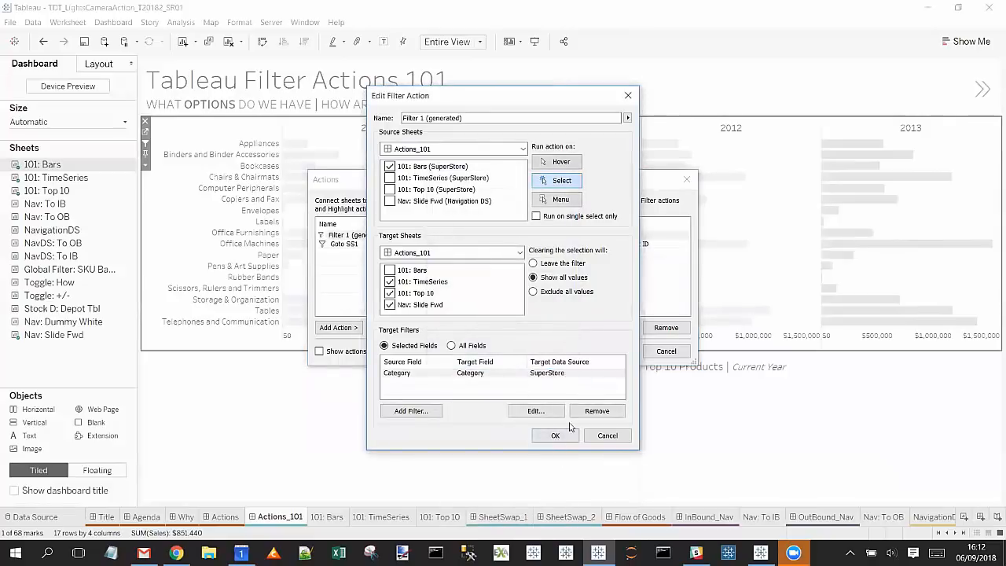
pyautogui.click(555, 435)
pyautogui.click(619, 355)
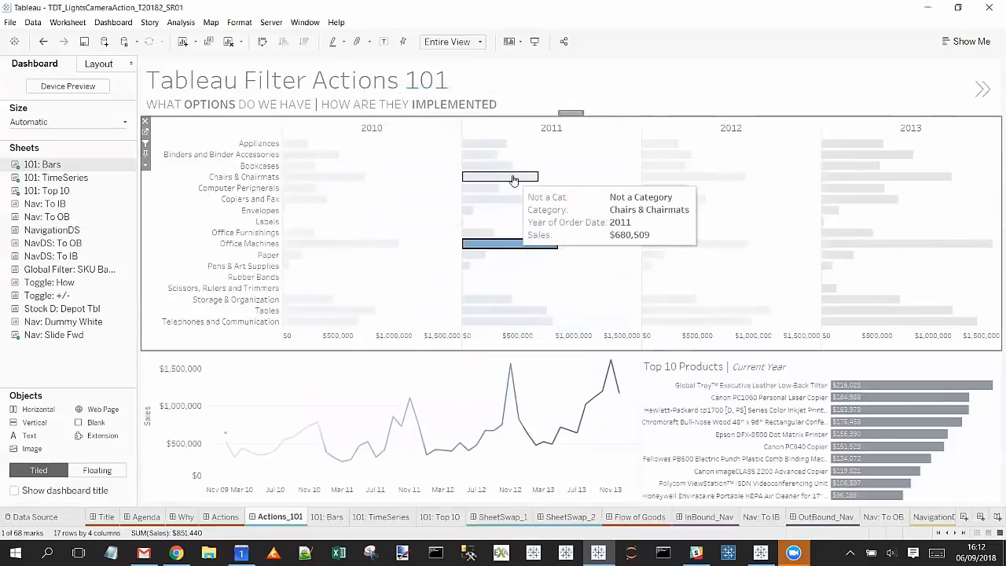
# - Test the action with the 2011 Chairs & Chairmats and Copiers and Fax bars and go to the Top 10 chart's own worksheet
pyautogui.click(513, 178)
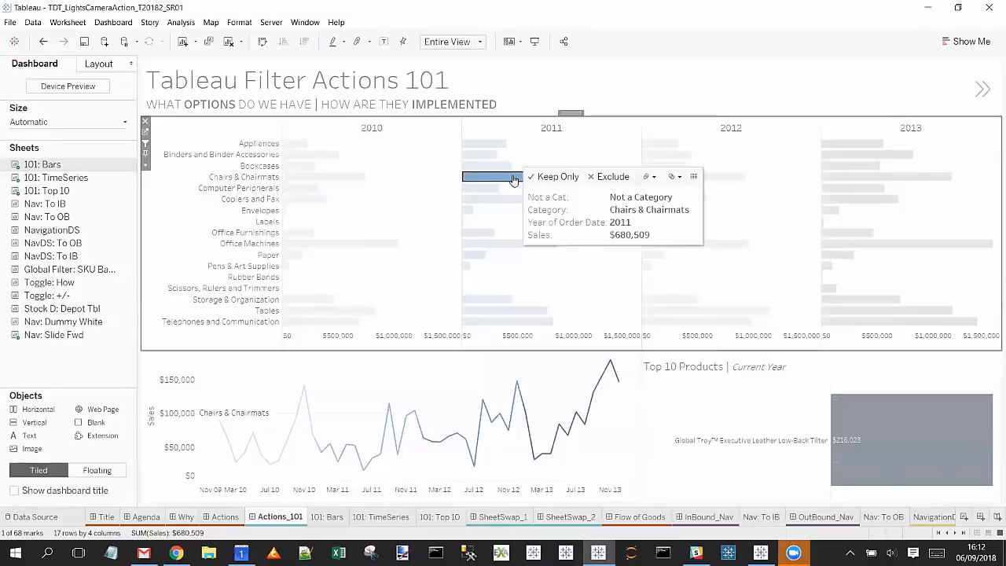
pyautogui.click(501, 201)
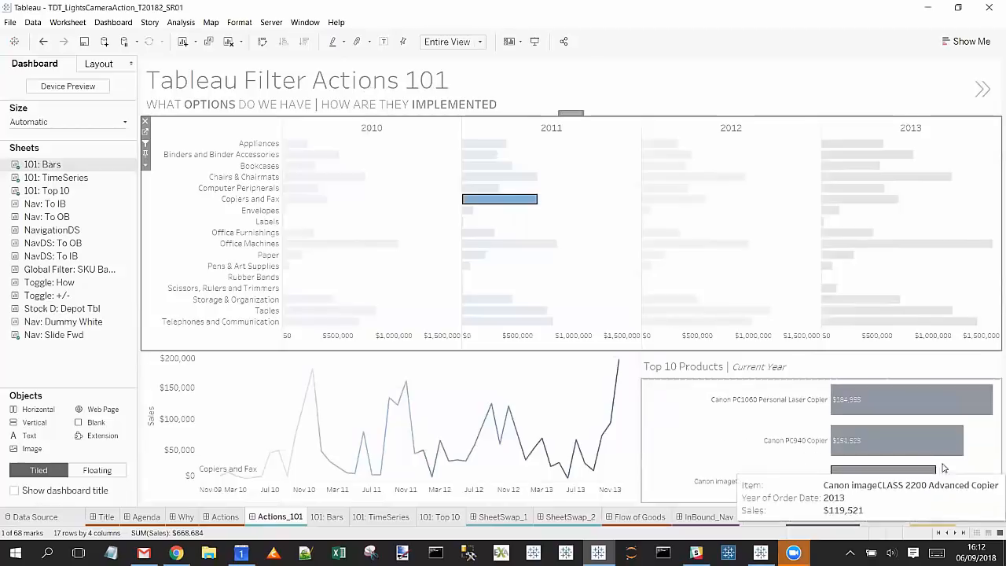
pyautogui.click(813, 414)
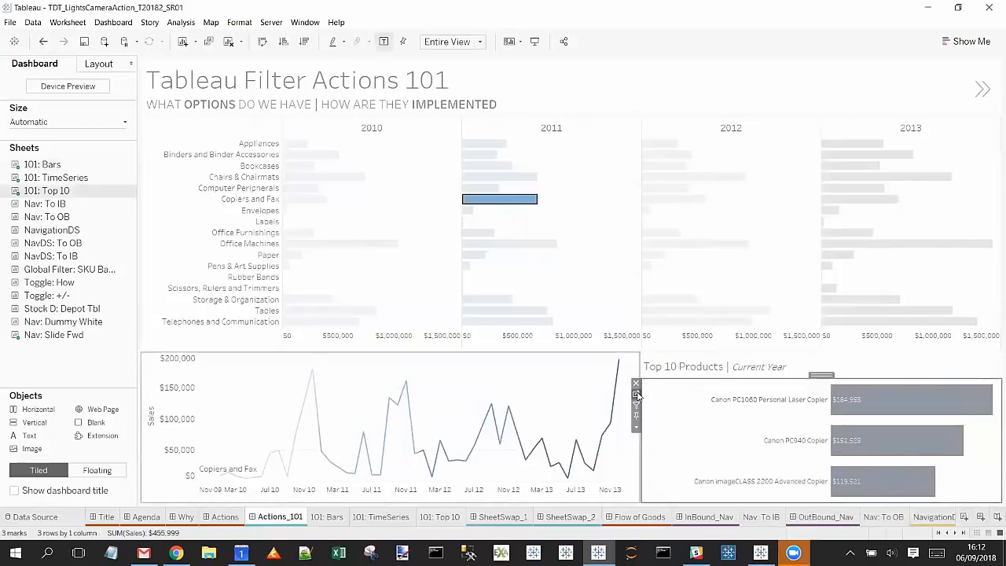
pyautogui.click(635, 395)
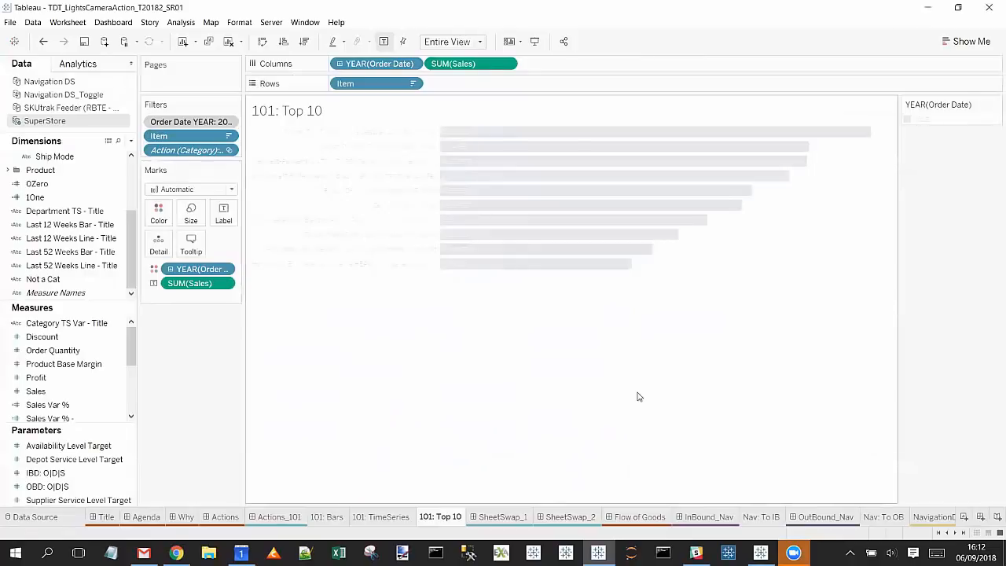
# - Inspect the Top settings of the Item filter on the Top 10 worksheet and close them without changes
pyautogui.click(227, 136)
pyautogui.click(209, 149)
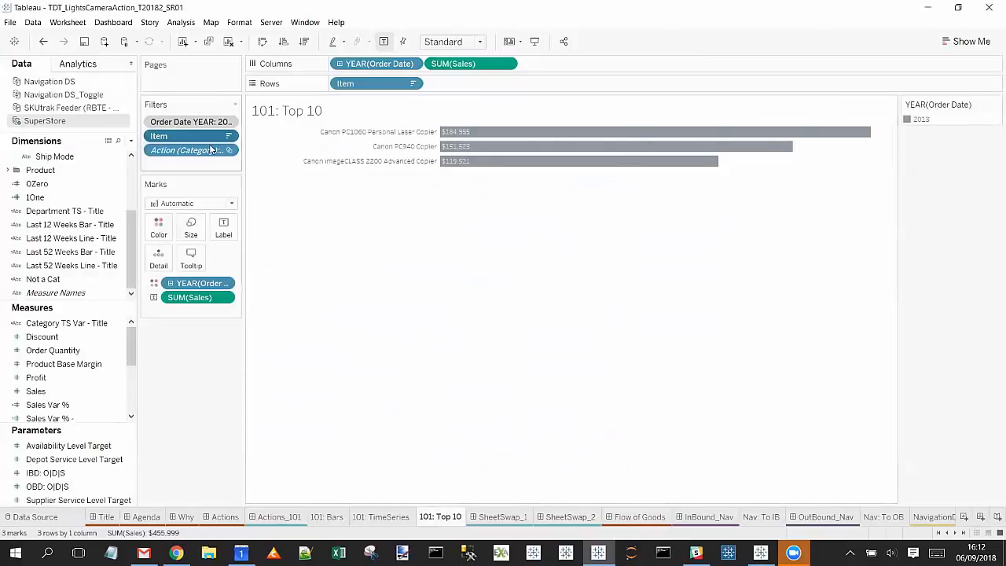
pyautogui.click(517, 120)
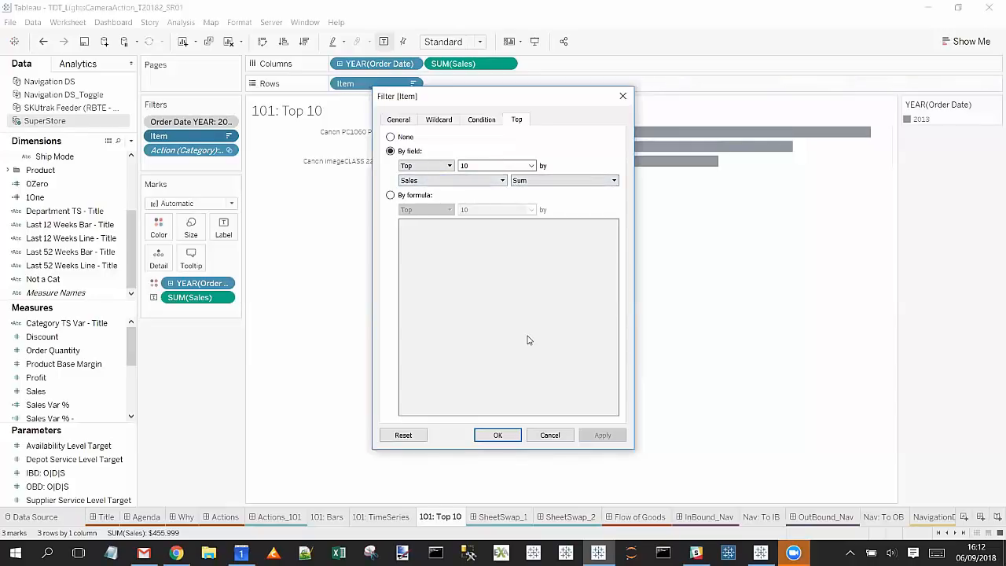
pyautogui.click(549, 435)
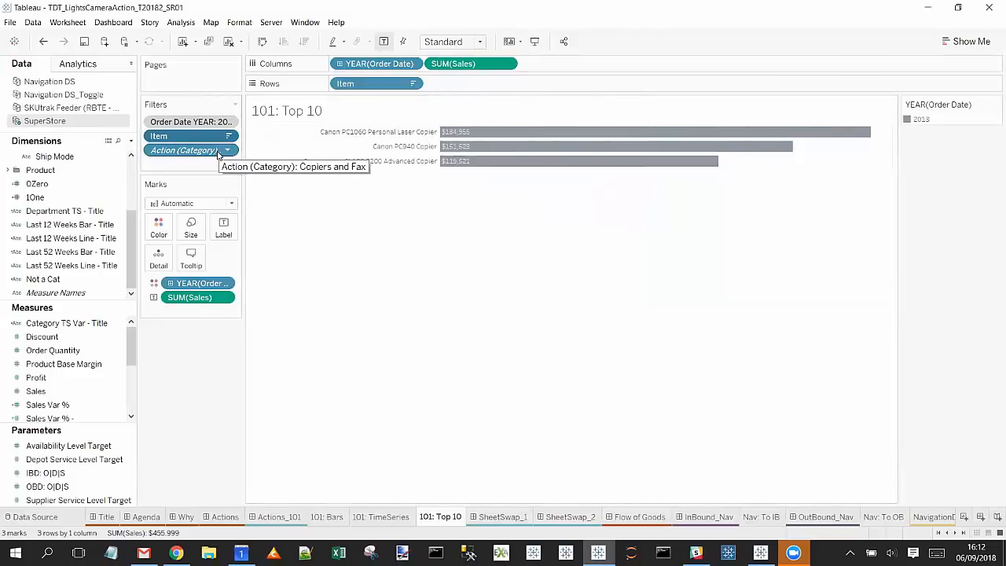
# - Add the Category action filter to context on the 101: Top 10 worksheet
pyautogui.moveTo(526, 134)
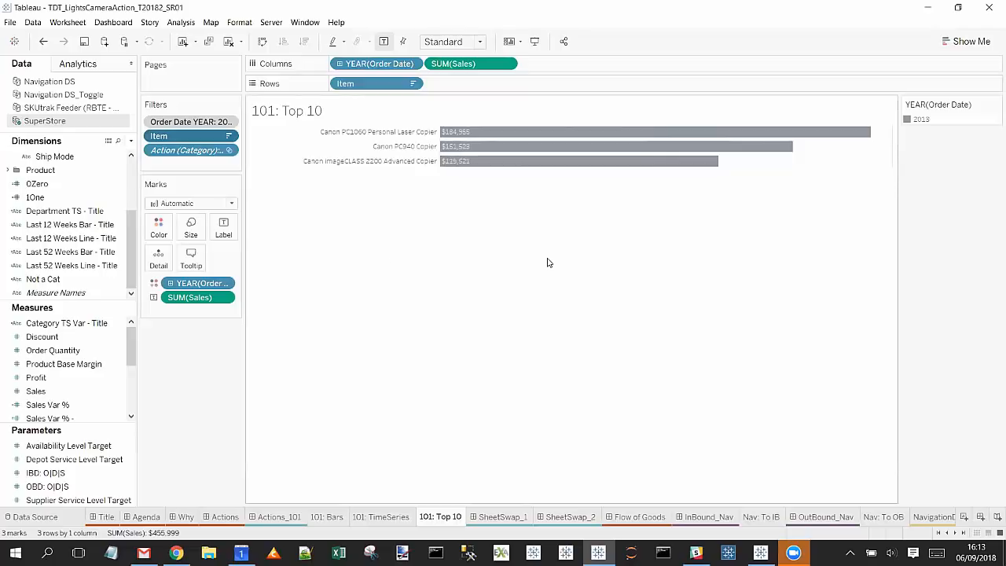
pyautogui.click(228, 152)
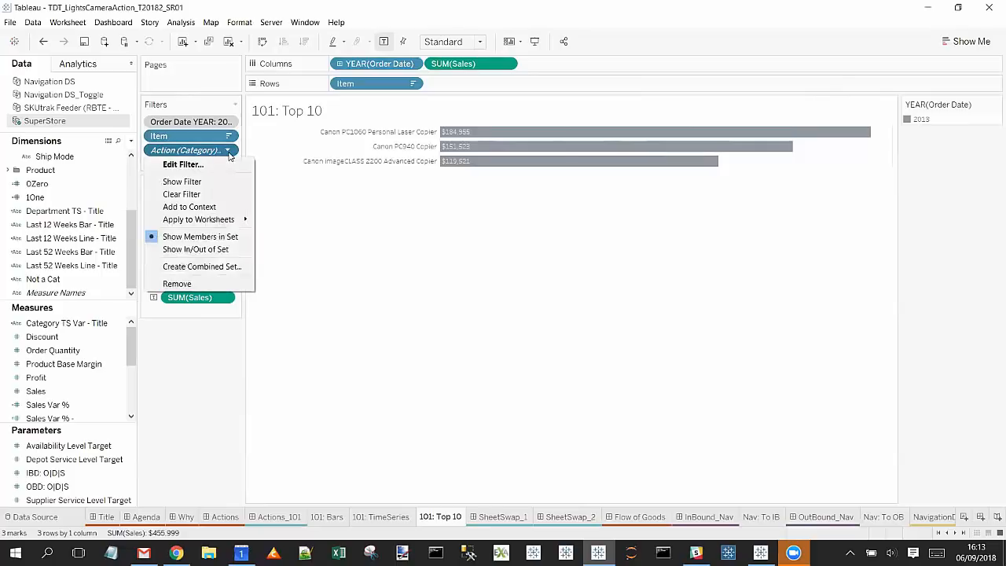
pyautogui.click(225, 206)
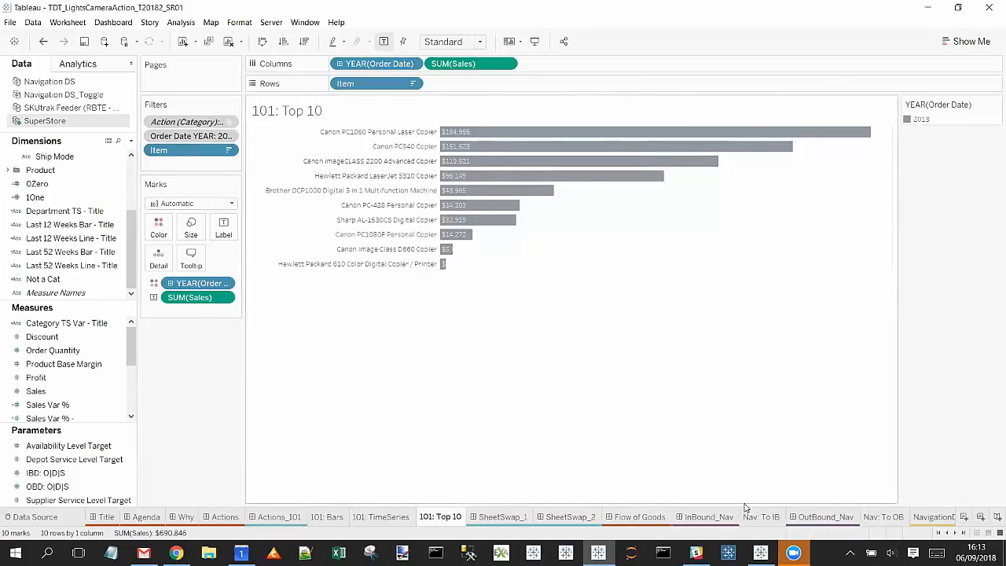
# - Return to the Actions_101 dashboard, test the 2010 Chairs & Chairmats and 2012 Bookcases bars, and clear the selection
pyautogui.click(282, 516)
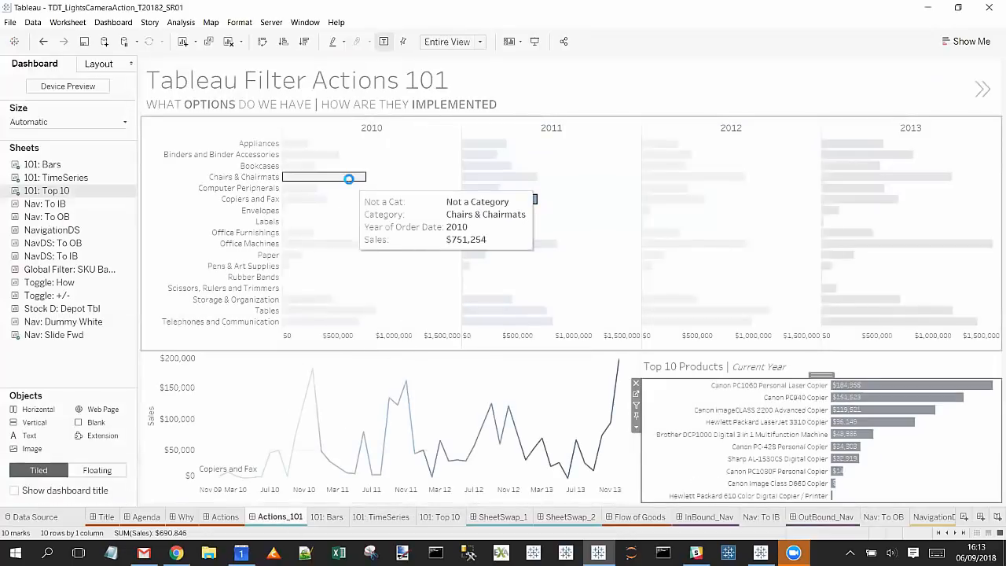
pyautogui.click(349, 178)
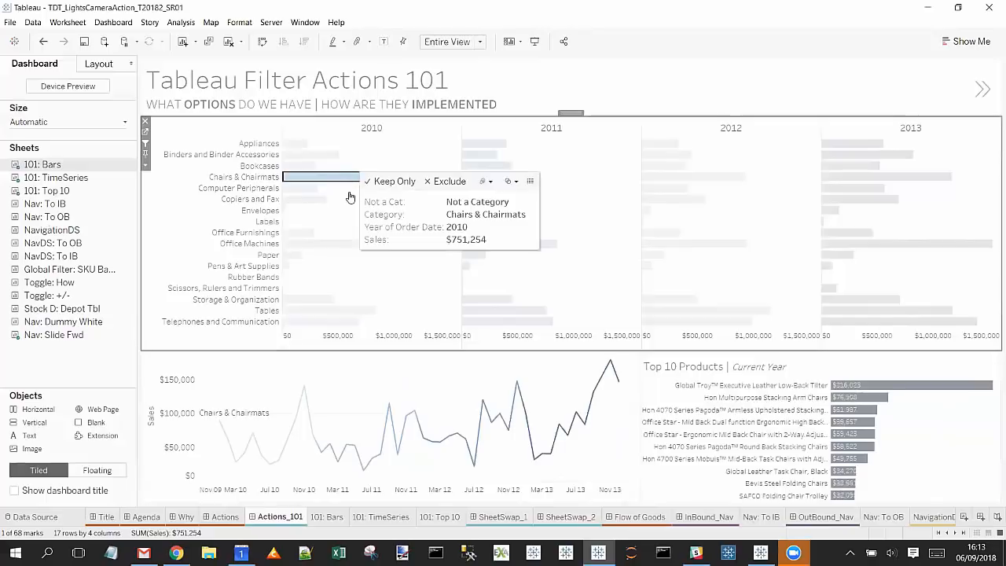
pyautogui.click(662, 173)
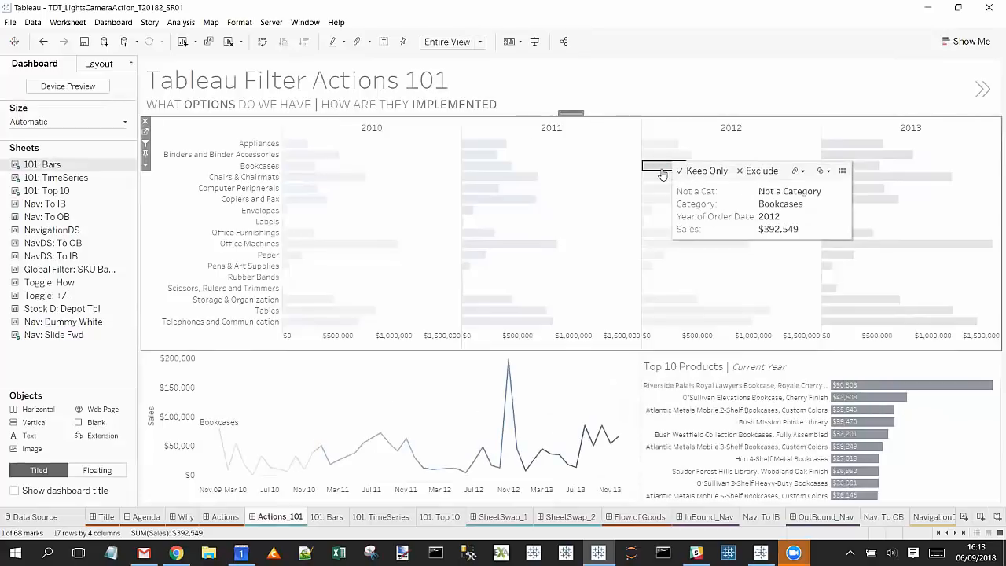
pyautogui.click(659, 169)
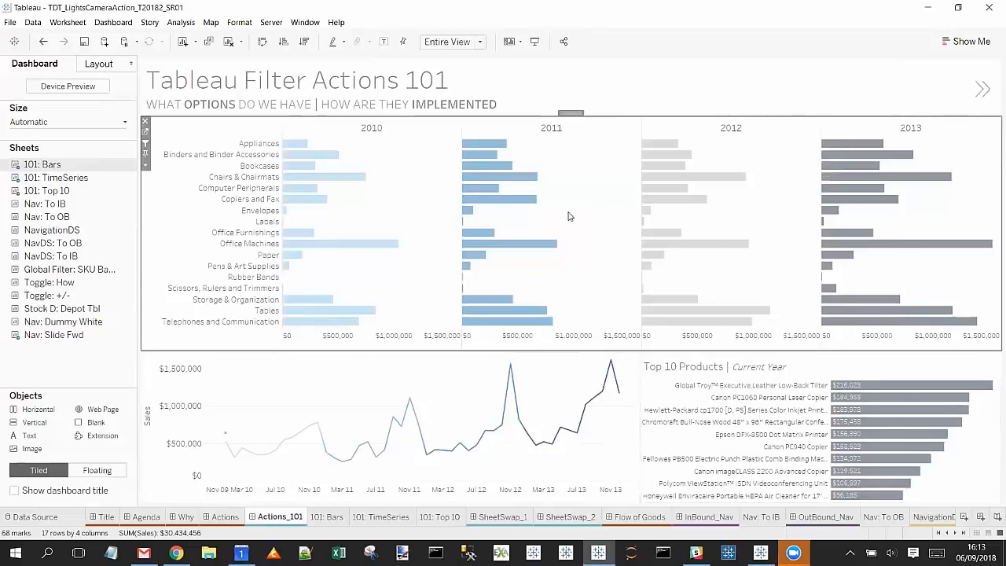
# - Go forward to the SheetSwap_1 dashboard and open its list of dashboard actions
pyautogui.click(975, 102)
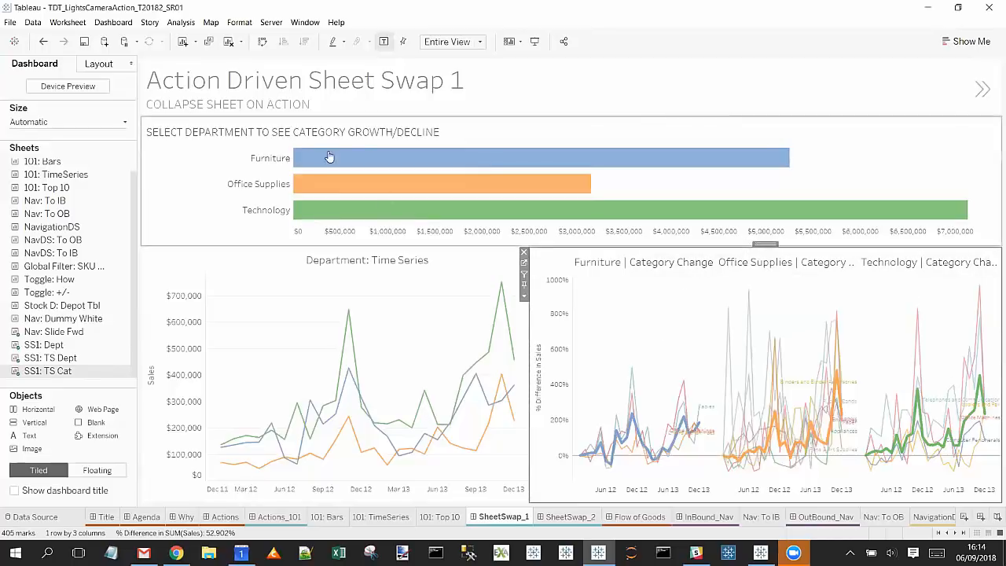
pyautogui.click(113, 22)
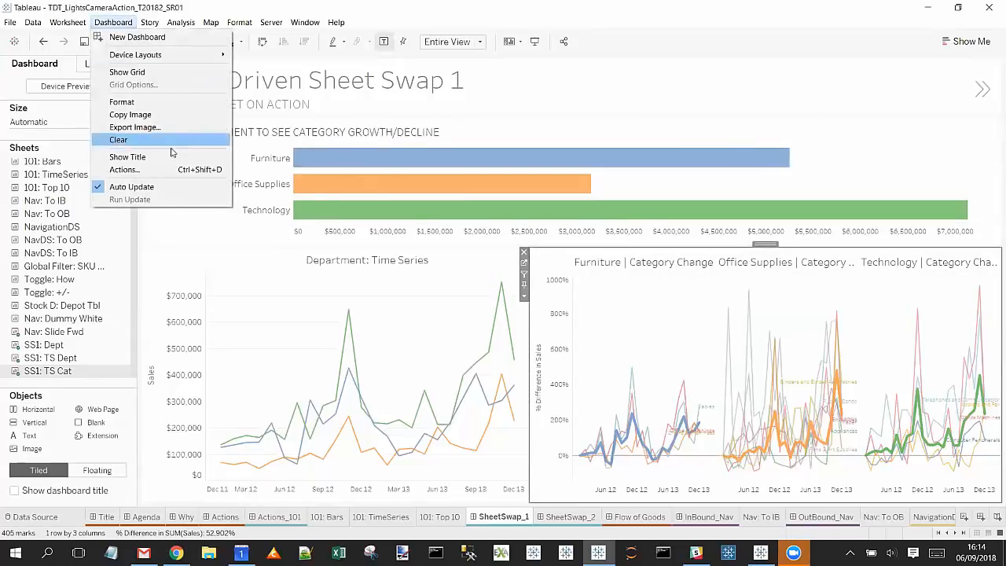
pyautogui.press('super')
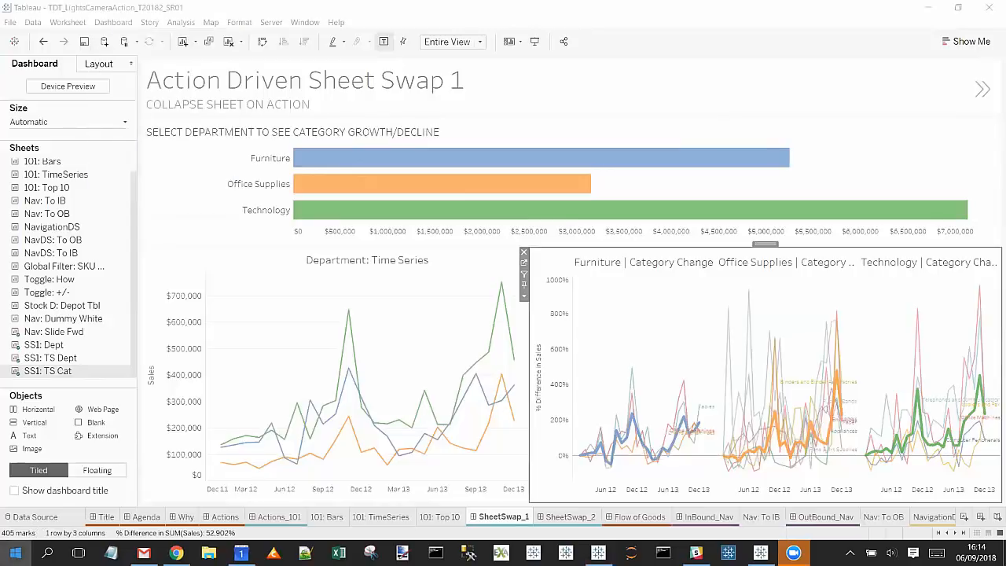
pyautogui.click(190, 318)
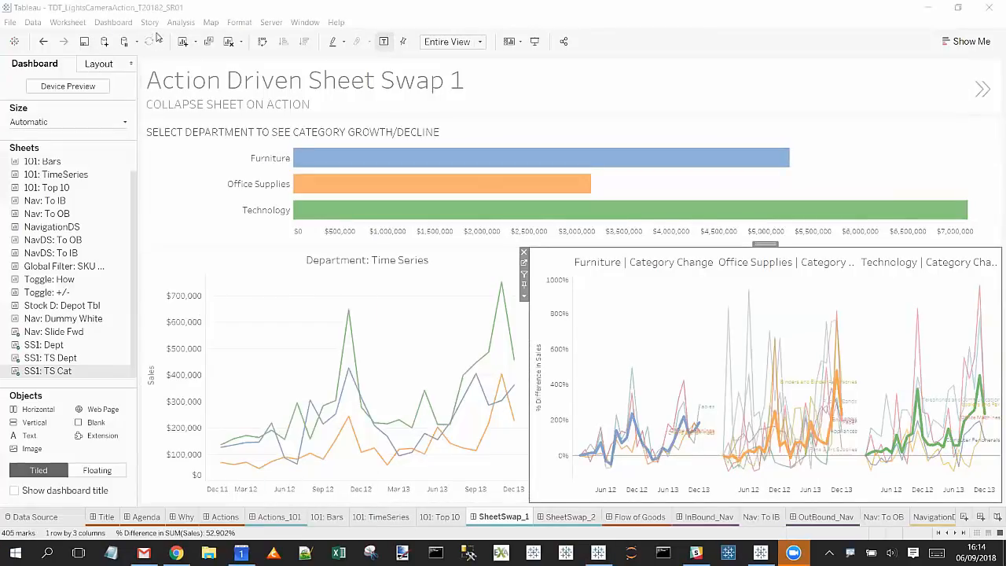
pyautogui.click(179, 23)
pyautogui.moveTo(113, 22)
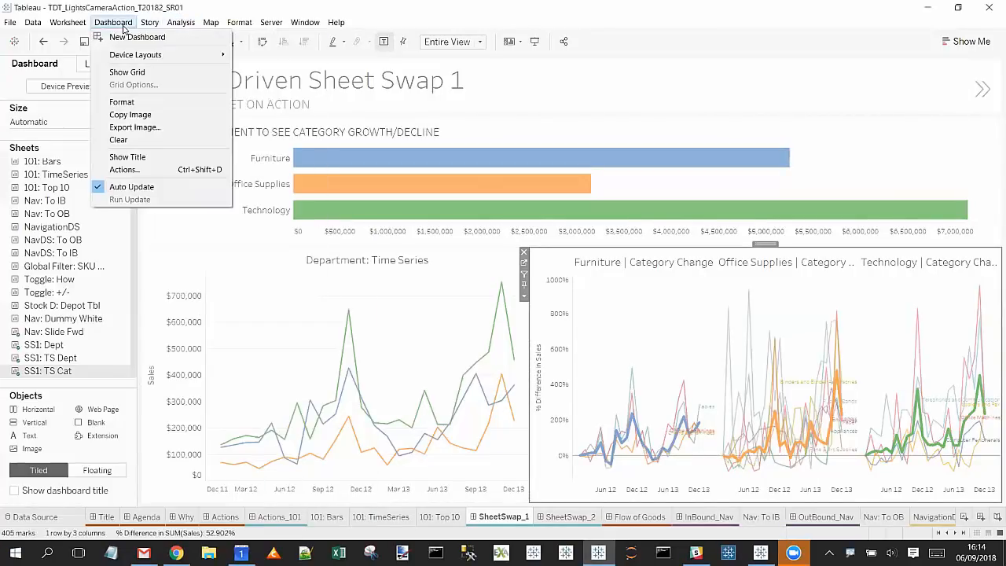
pyautogui.click(158, 170)
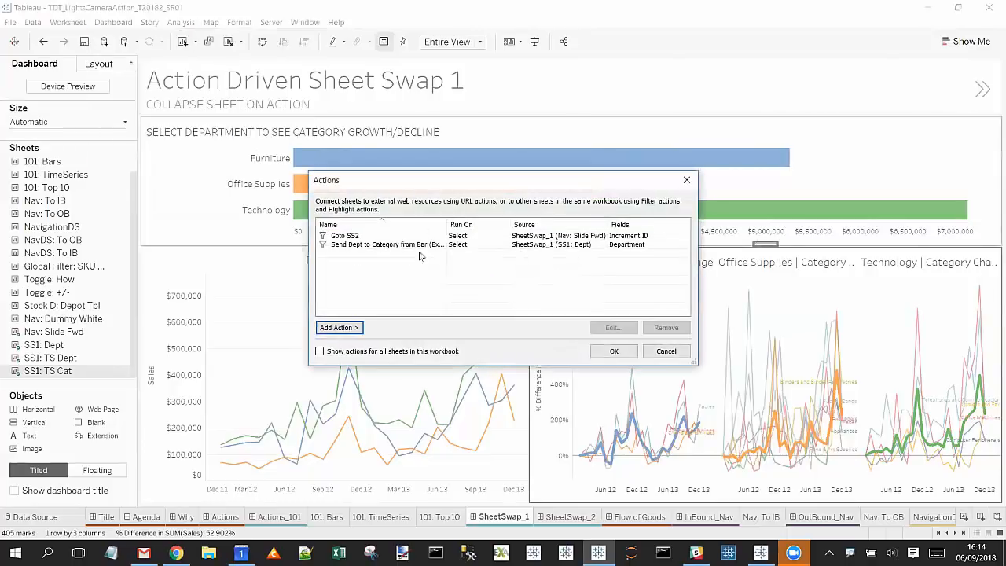
# - Examine the source, target, clearing and field settings of the Send Dept to Category from Bar action and close them without changes
pyautogui.click(392, 238)
pyautogui.click(399, 245)
pyautogui.click(612, 327)
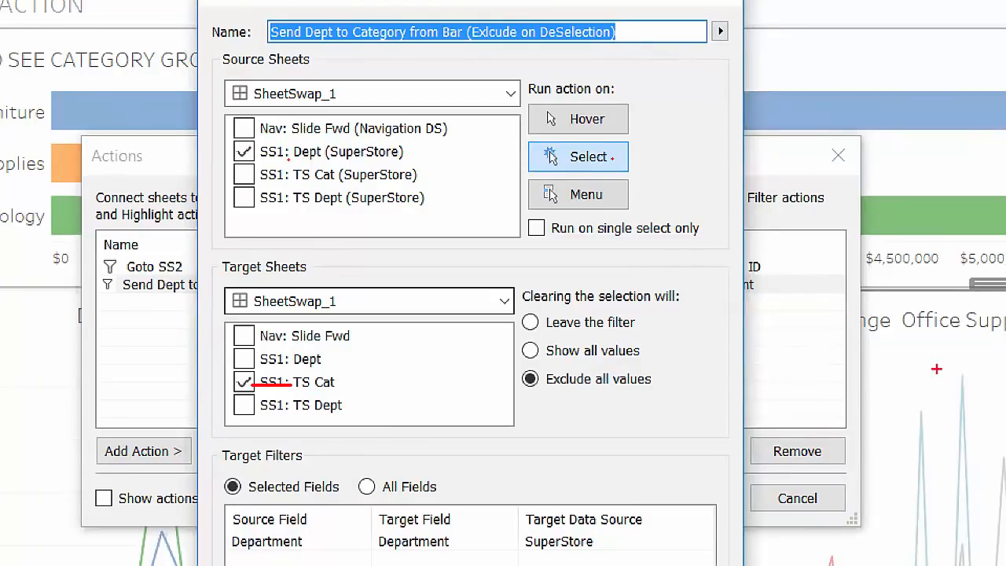
pyautogui.moveTo(921, 376)
pyautogui.mouseDown()
pyautogui.moveTo(933, 429)
pyautogui.moveTo(923, 385)
pyautogui.mouseUp()
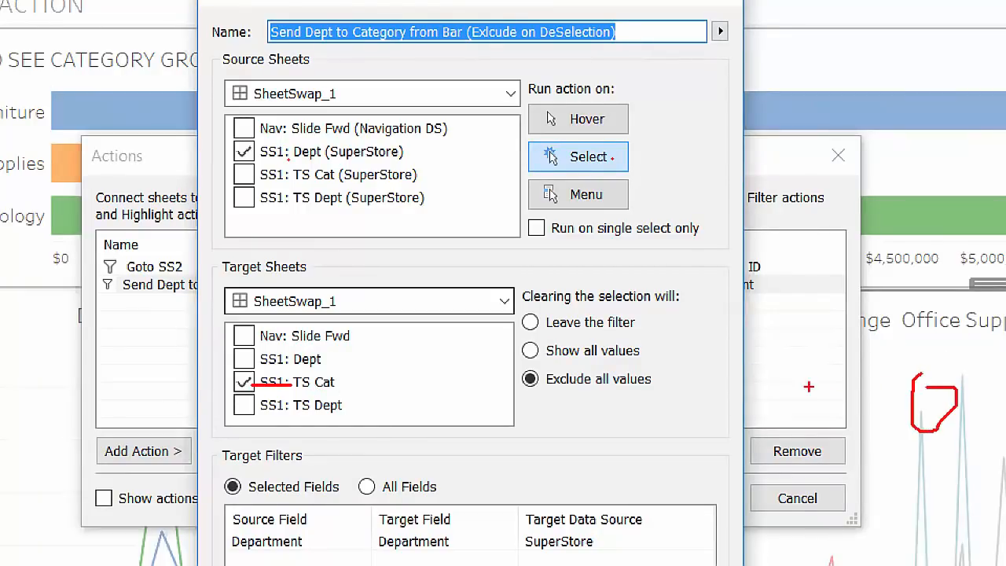
pyautogui.moveTo(232, 540); pyautogui.dragTo(416, 541)
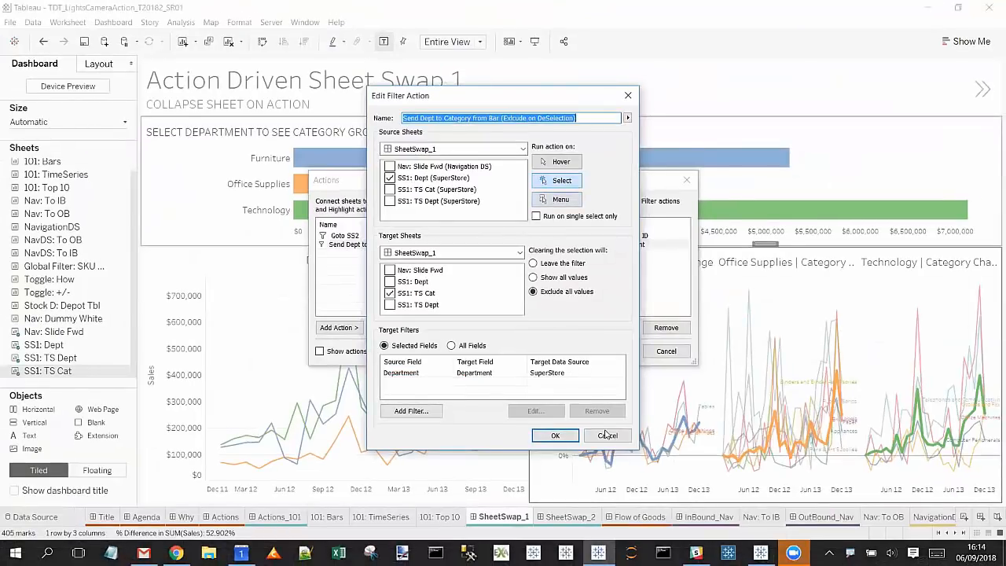
pyautogui.click(607, 435)
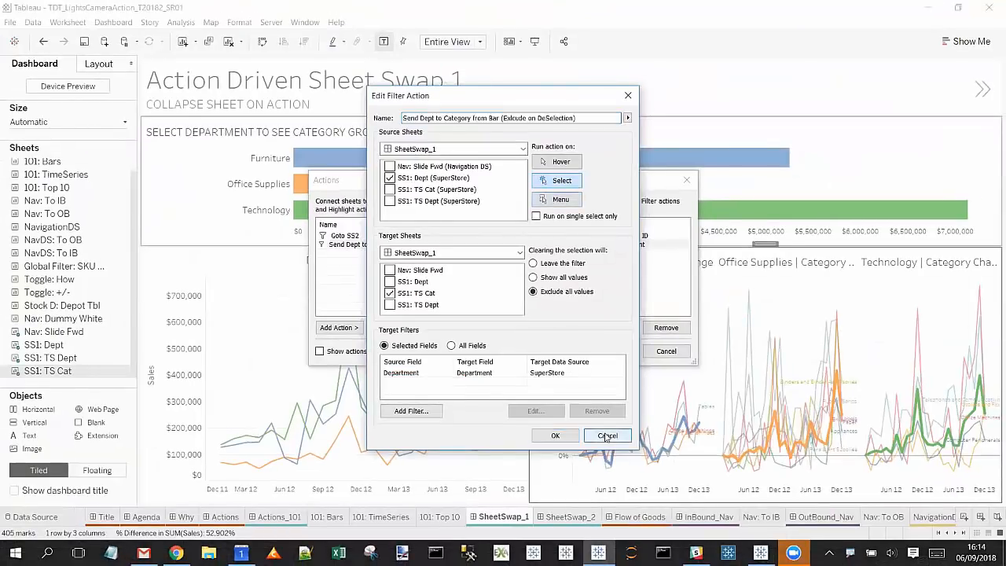
pyautogui.click(665, 352)
# - Test the sheet swap with the Office Supplies and Furniture bars, deselecting and reselecting Furniture
pyautogui.click(458, 188)
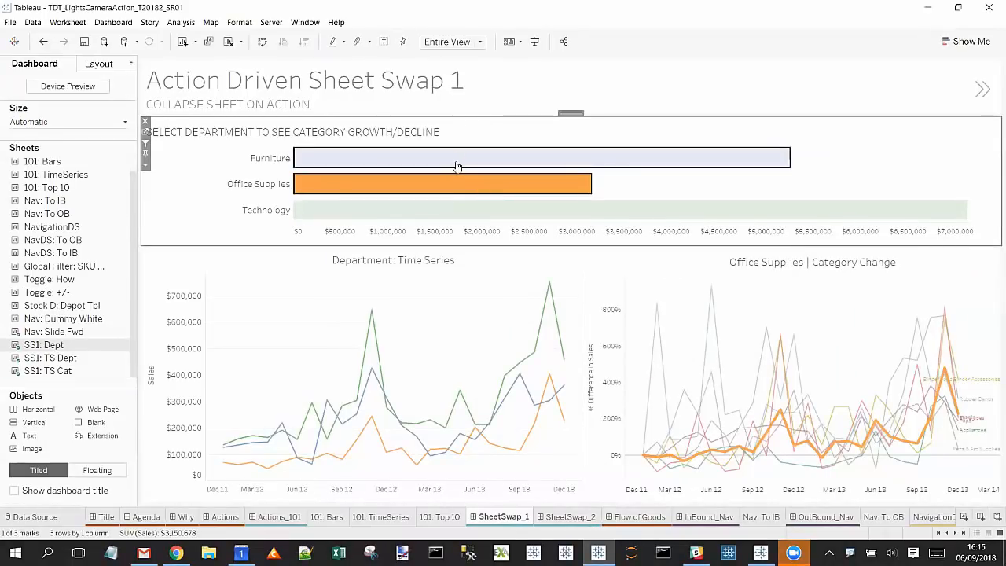
pyautogui.click(457, 166)
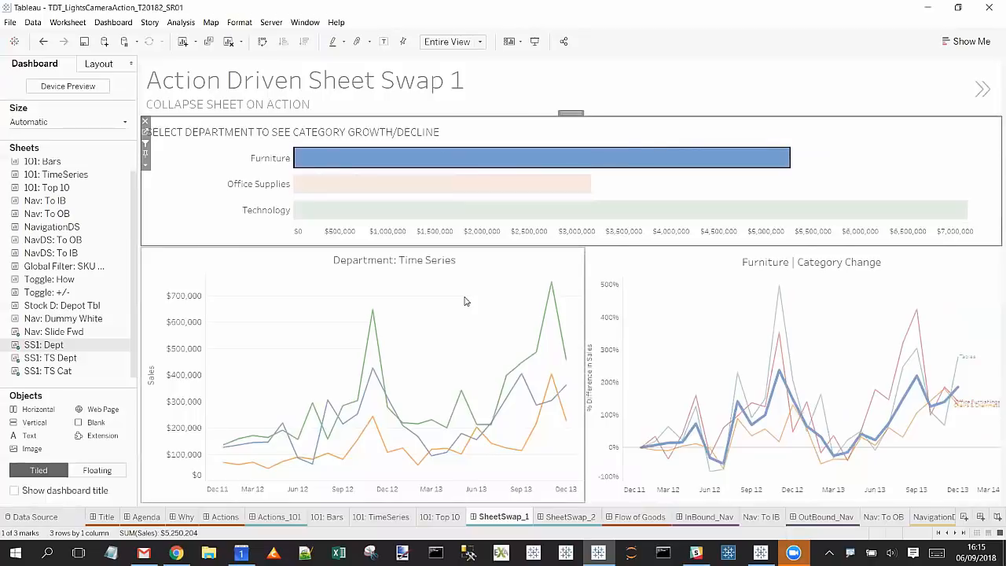
pyautogui.click(539, 161)
pyautogui.click(538, 163)
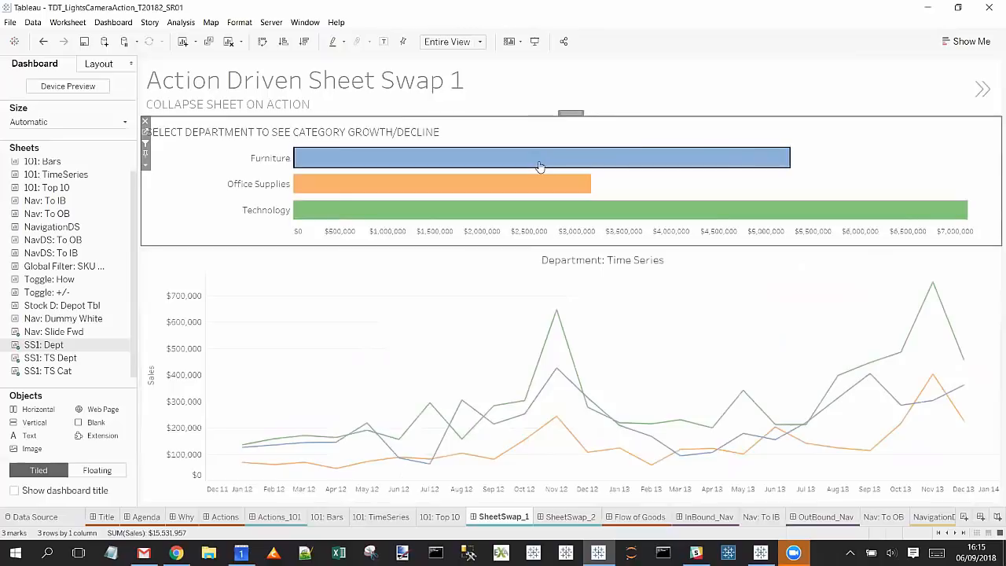
pyautogui.click(539, 163)
# - Check the filters on the Department time series' own worksheet and return to the SheetSwap_1 dashboard
pyautogui.click(471, 314)
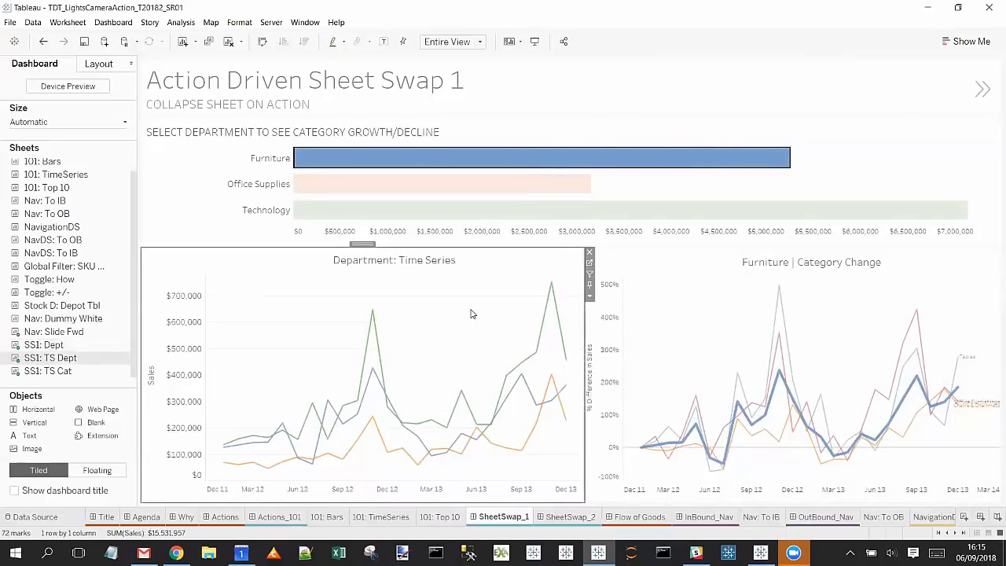
pyautogui.click(589, 268)
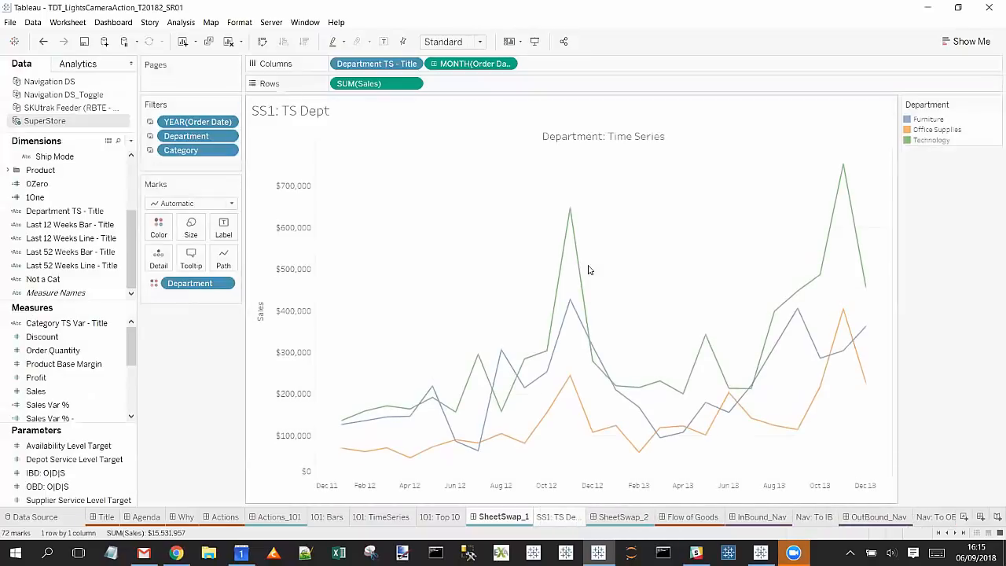
pyautogui.click(512, 519)
pyautogui.click(649, 197)
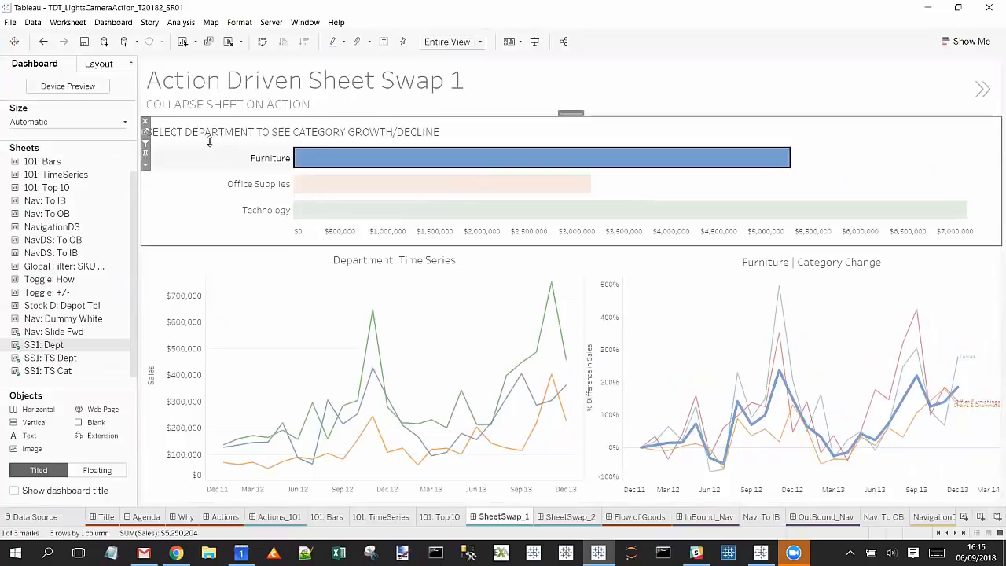
# - Open the department bar chart's own worksheet and examine the 1One calculated field's formula, closing it without changes
pyautogui.click(146, 132)
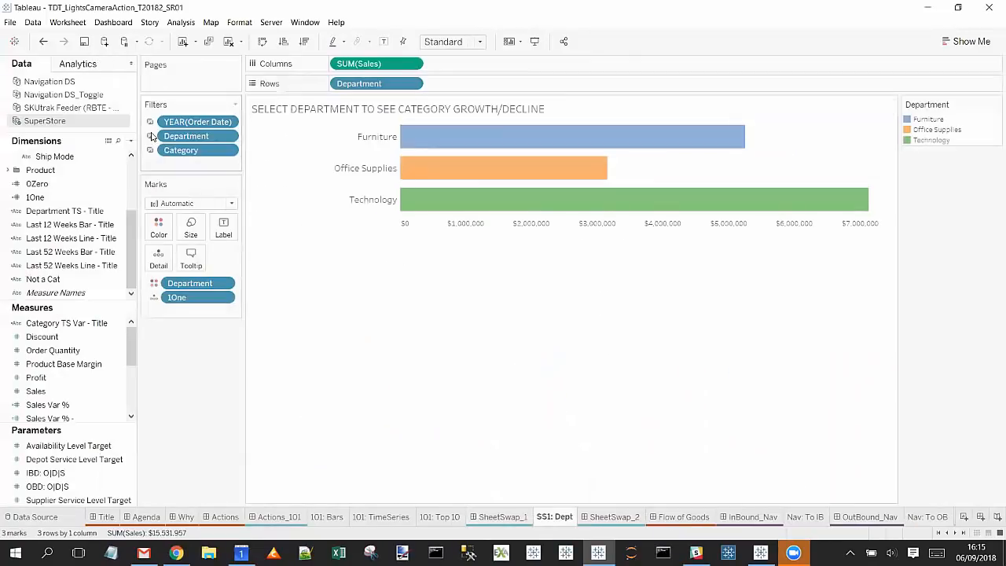
pyautogui.scroll(2, 130, 223)
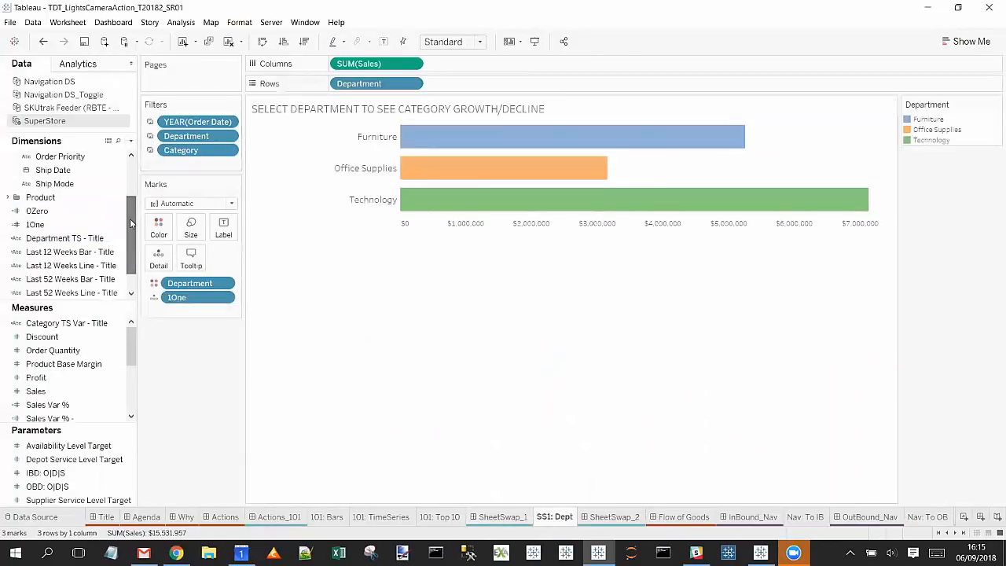
pyautogui.click(62, 225)
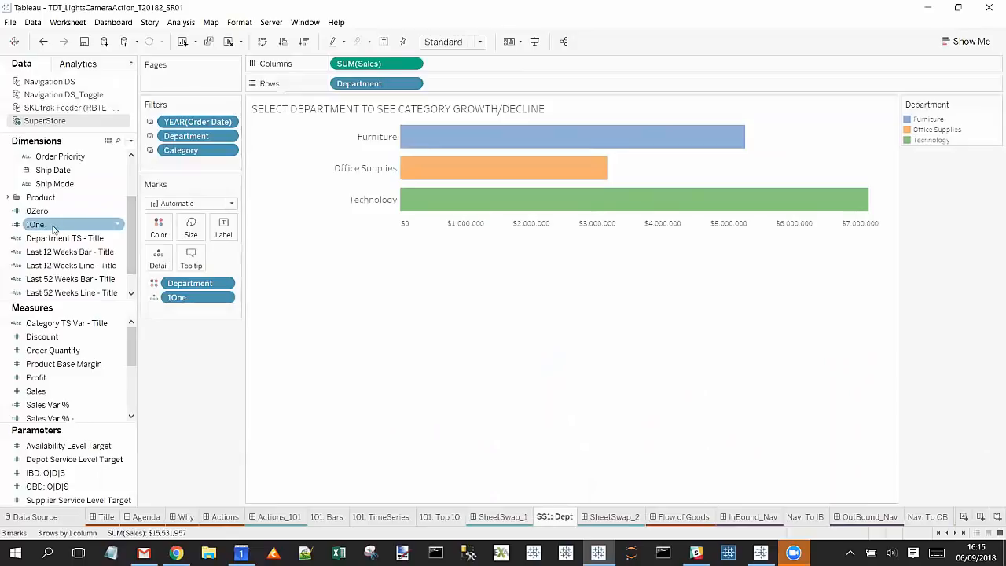
pyautogui.rightClick(54, 228)
pyautogui.click(78, 292)
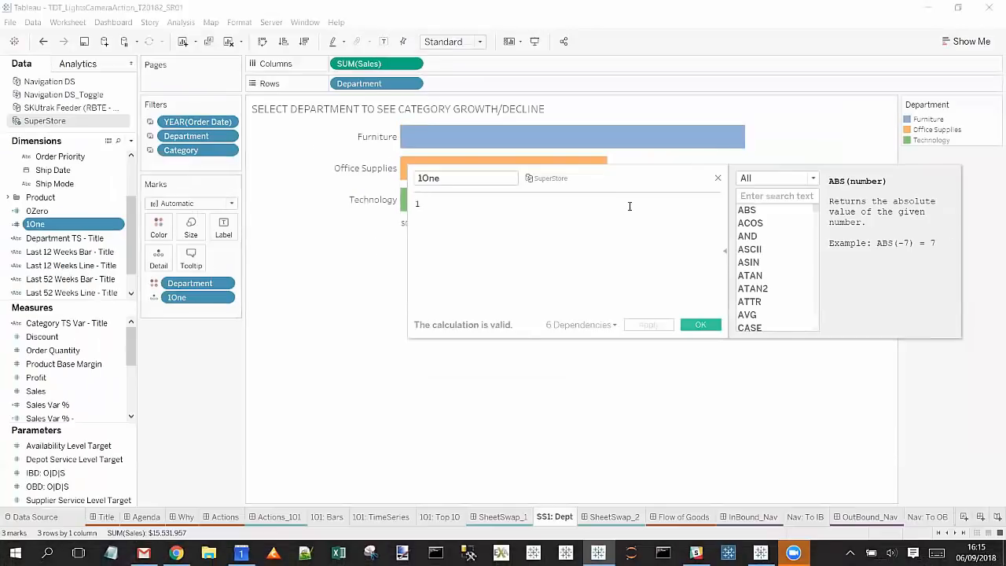
pyautogui.click(716, 180)
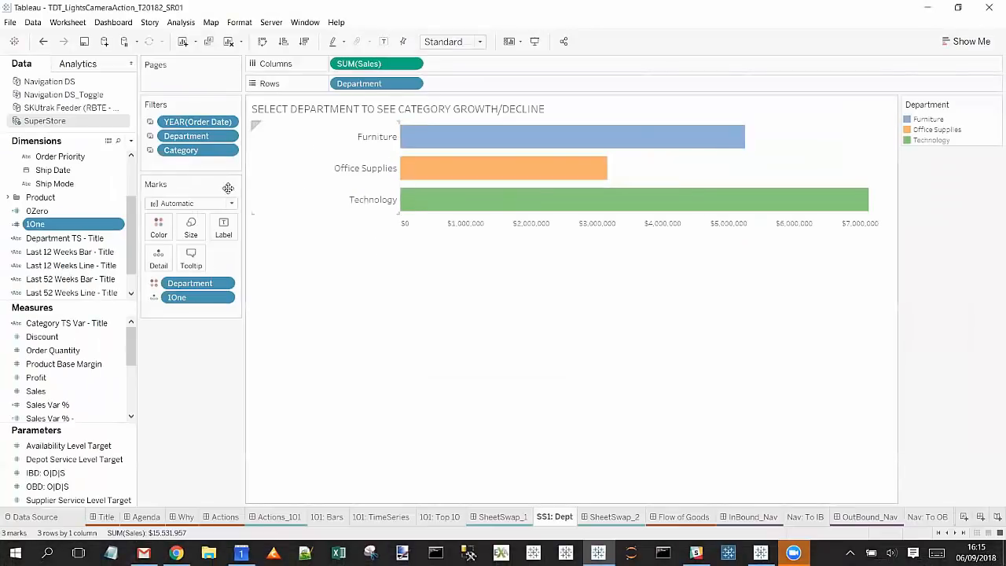
# - Examine the 0Zero calculated field's formula, close it without changes and return to the SheetSwap_1 dashboard
pyautogui.click(95, 211)
pyautogui.rightClick(103, 211)
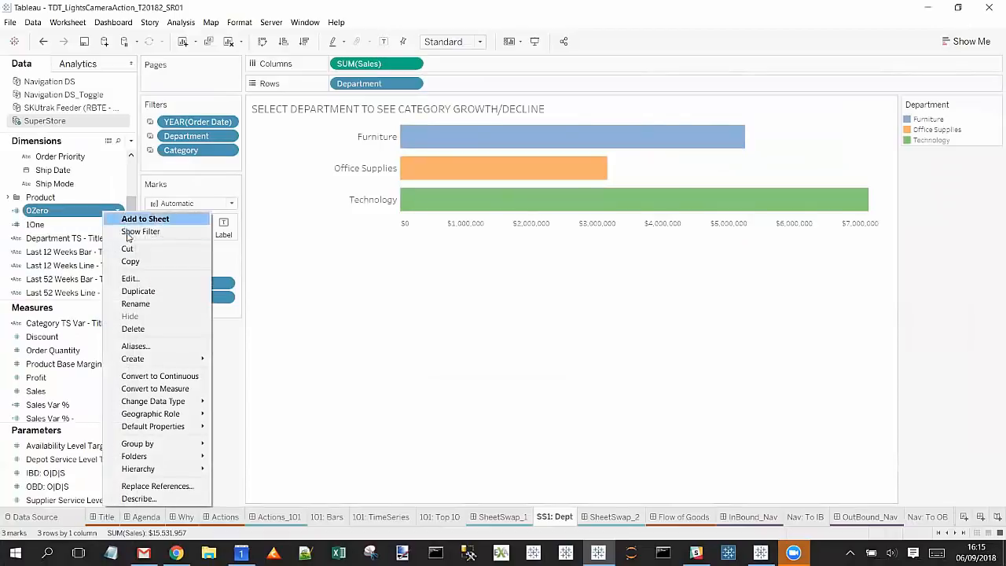
pyautogui.click(132, 279)
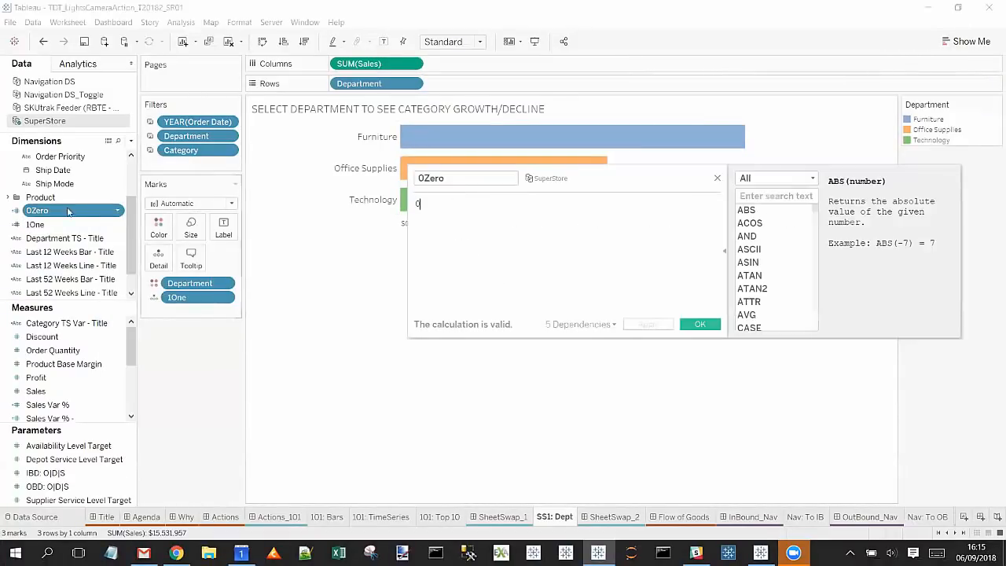
pyautogui.click(714, 181)
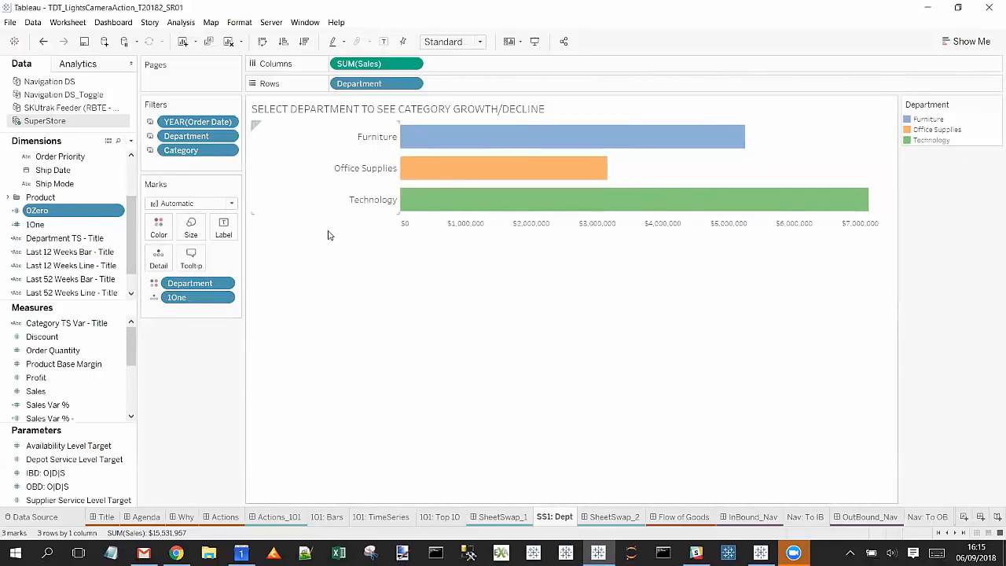
pyautogui.click(498, 516)
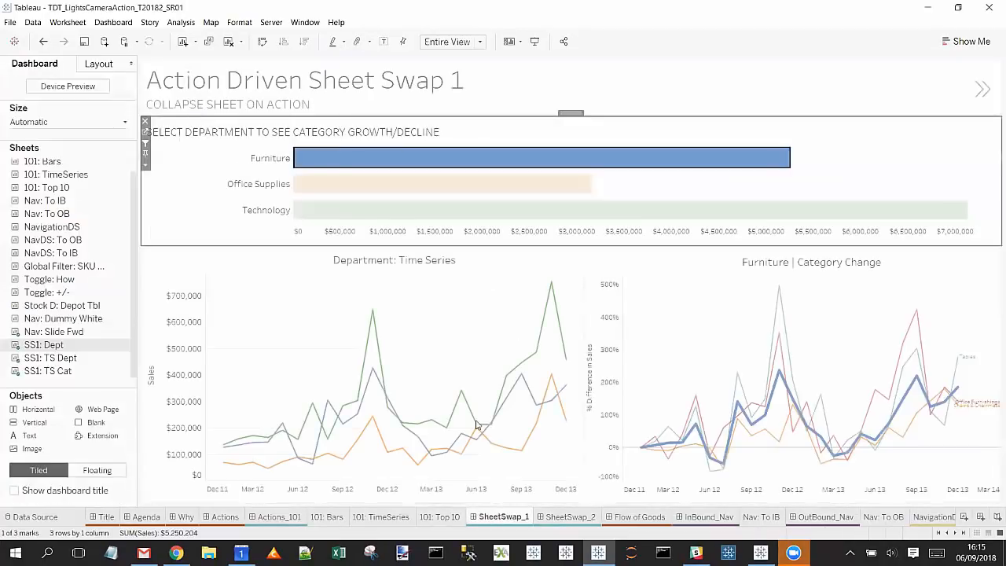
# - Add a new filter action named Kill Dept TS to the SheetSwap_1 dashboard
pyautogui.click(113, 22)
pyautogui.click(161, 169)
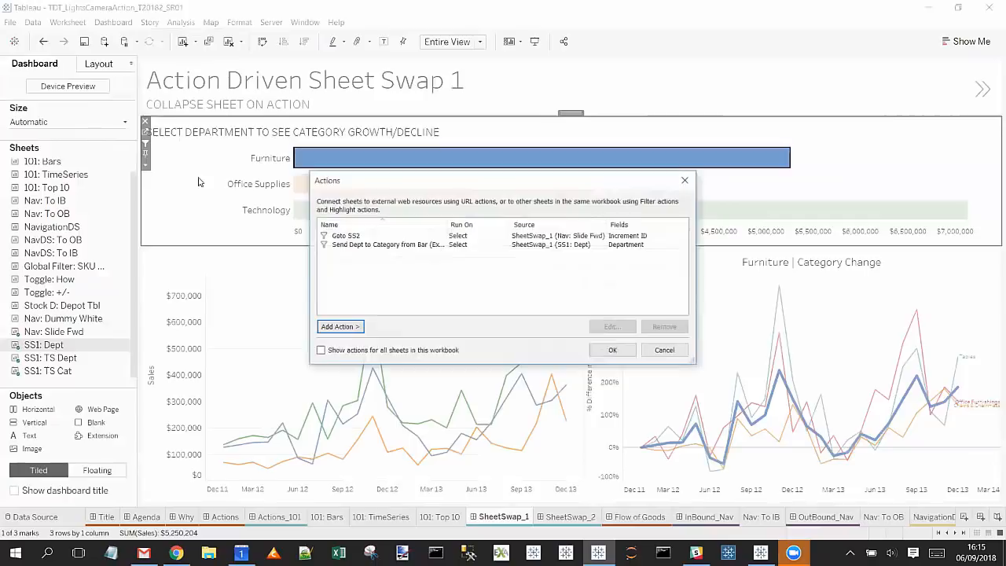
pyautogui.click(349, 327)
pyautogui.click(388, 330)
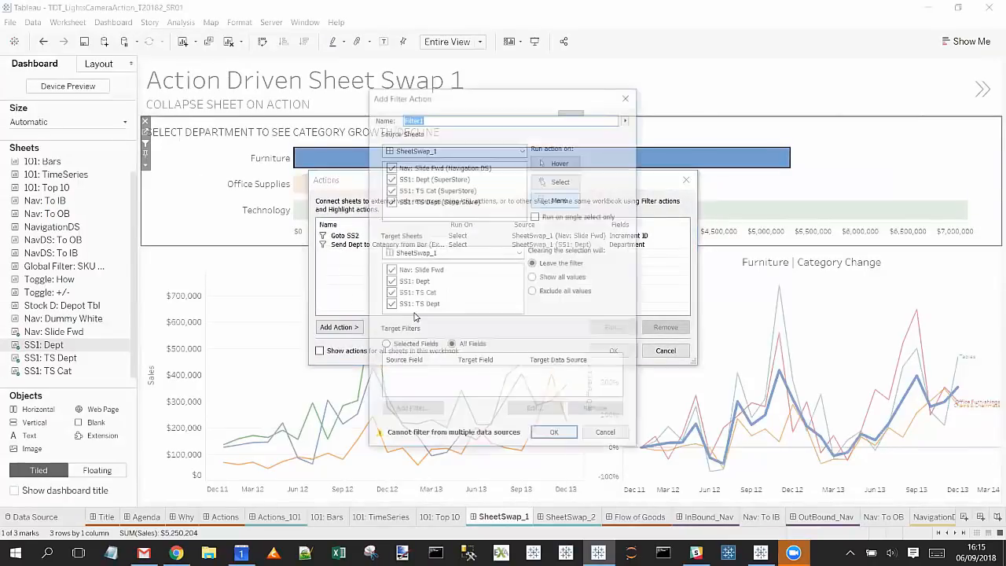
pyautogui.write('Kill')
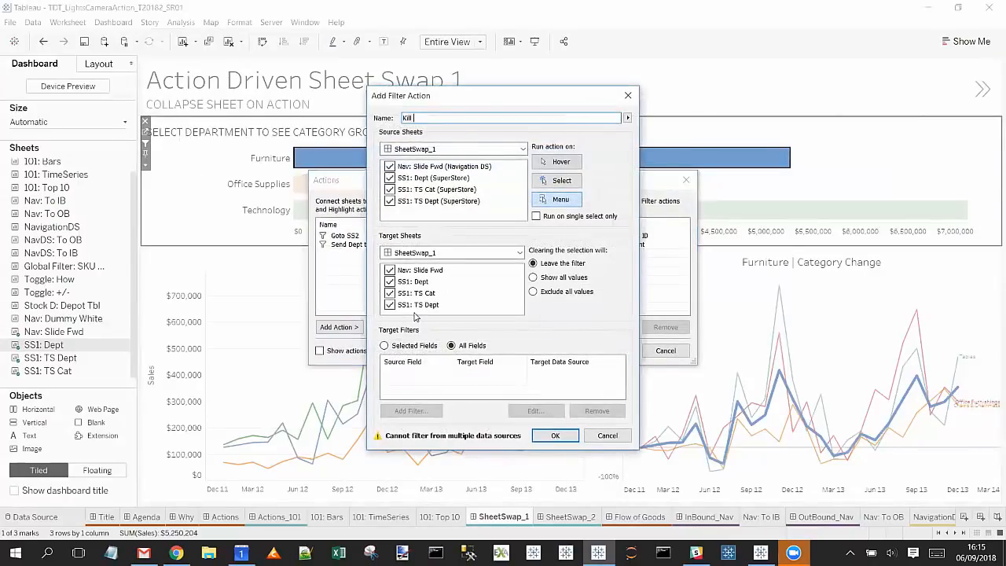
pyautogui.write(' Dept TS')
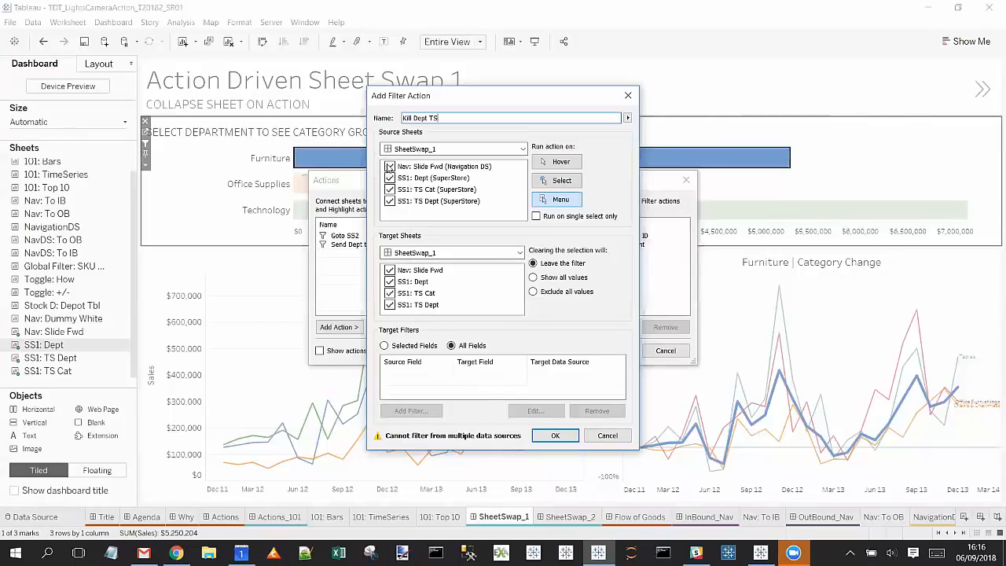
# - Run the action on Select from only SS1: Dept to only SS1: TS Dept, with clearing the selection showing all values
pyautogui.click(389, 166)
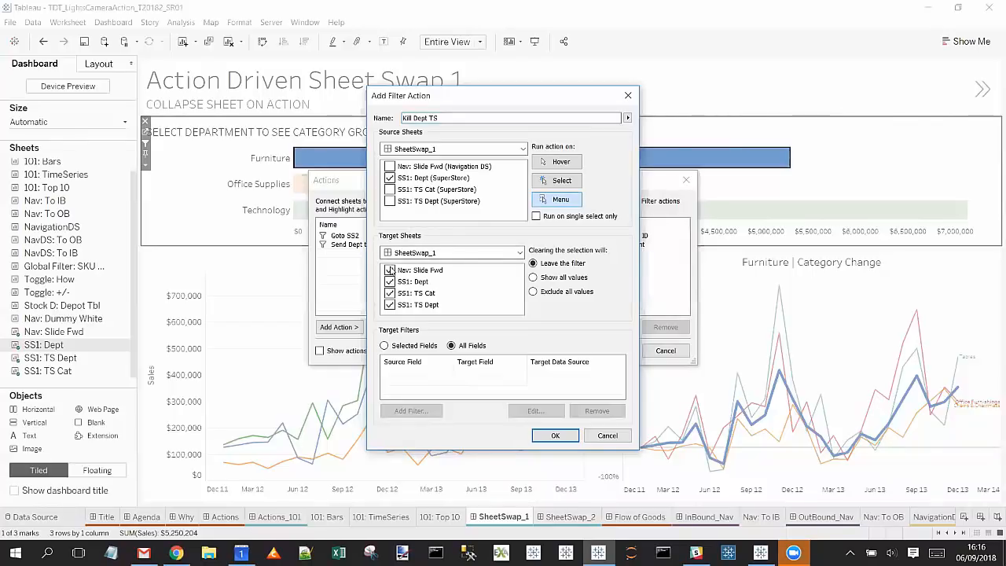
pyautogui.click(390, 293)
pyautogui.click(561, 180)
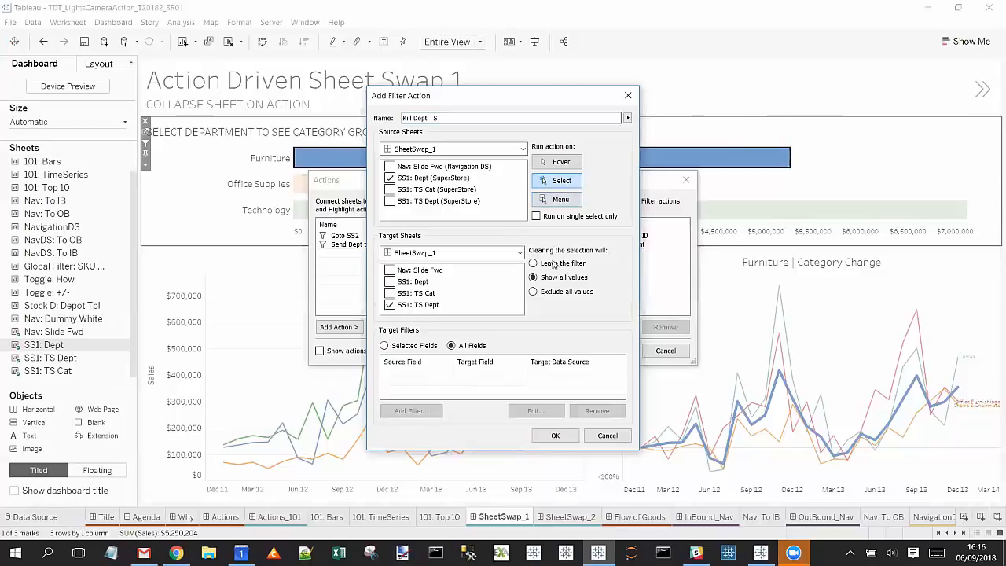
# - Filter on selected fields, mapping source field 1One to target field 0Zero in the SuperStore data source, and save the action
pyautogui.click(424, 345)
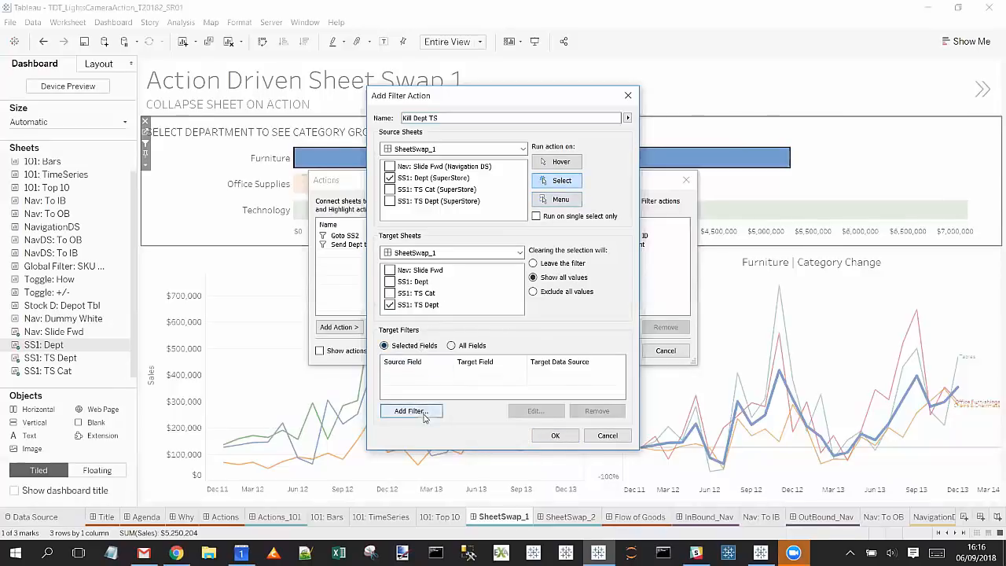
pyautogui.click(410, 411)
pyautogui.click(482, 253)
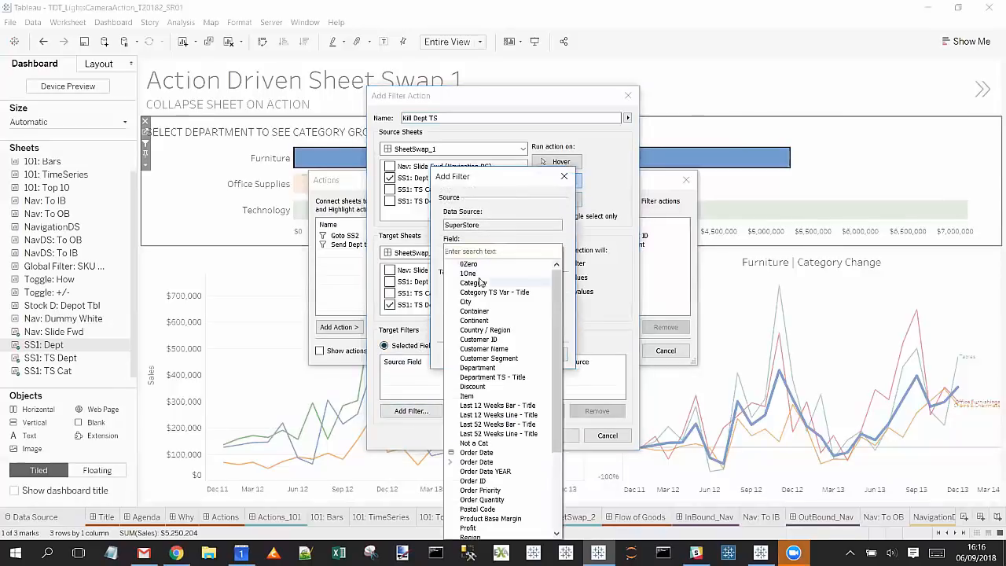
pyautogui.click(483, 273)
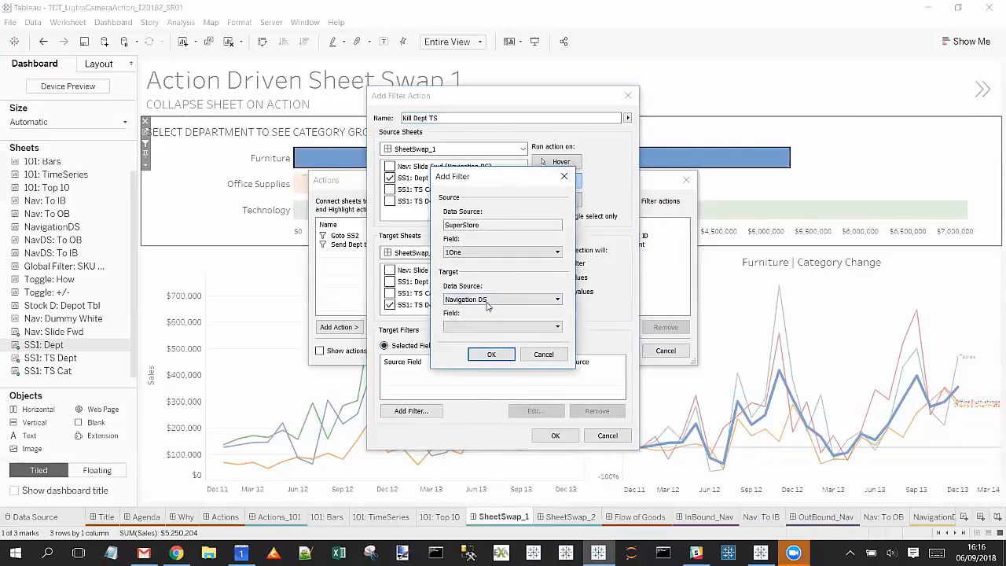
pyautogui.click(487, 302)
pyautogui.click(486, 319)
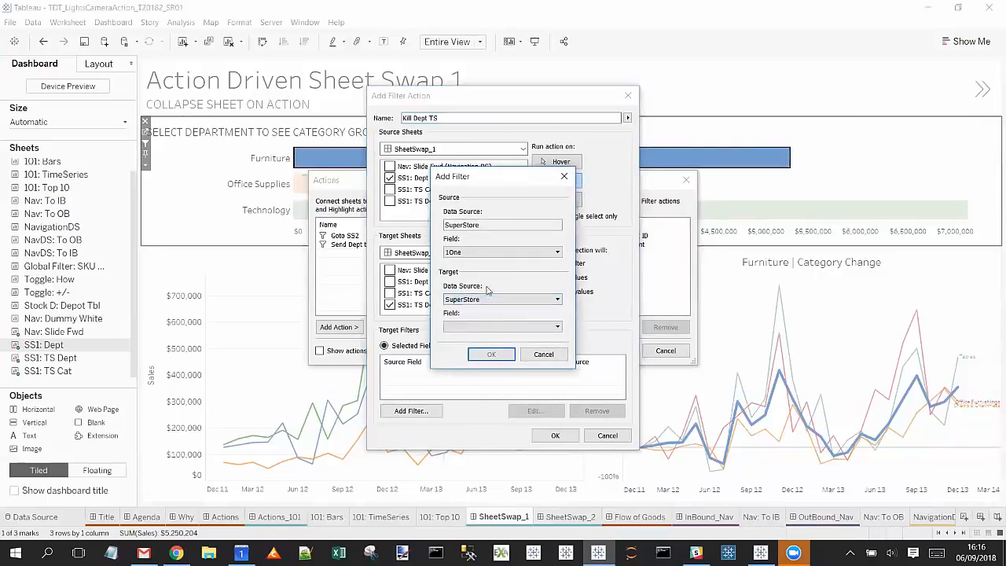
pyautogui.click(470, 299)
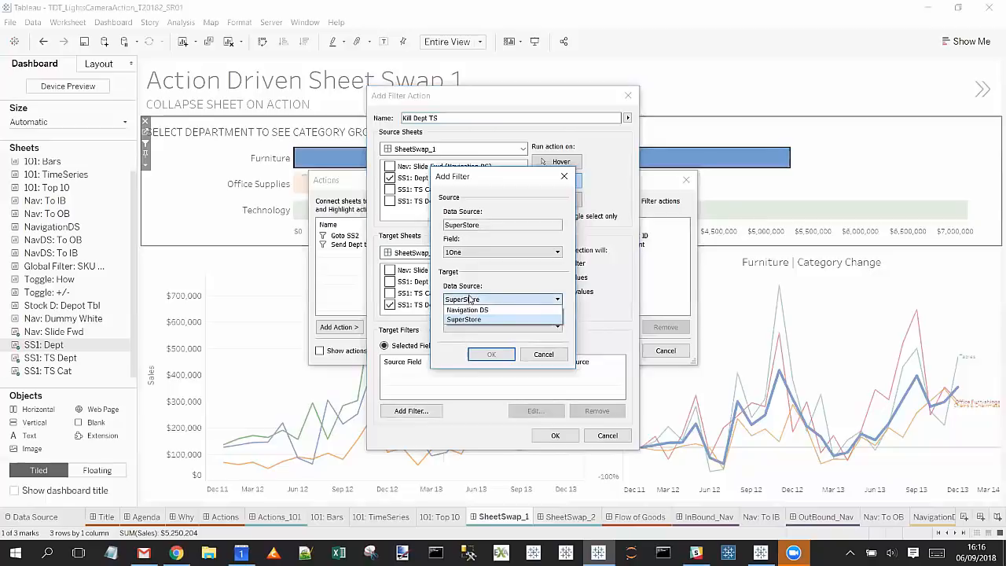
pyautogui.click(470, 299)
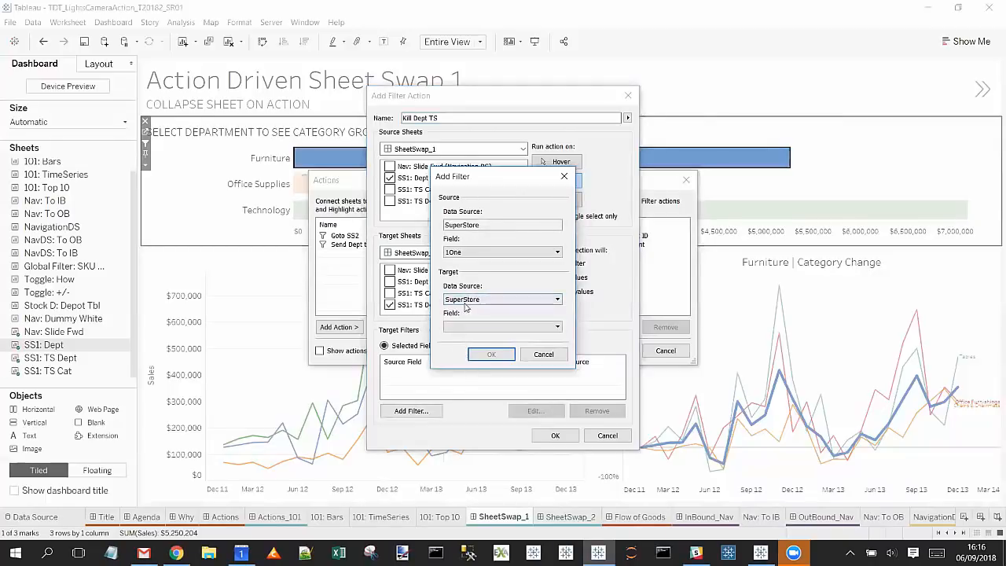
pyautogui.click(469, 327)
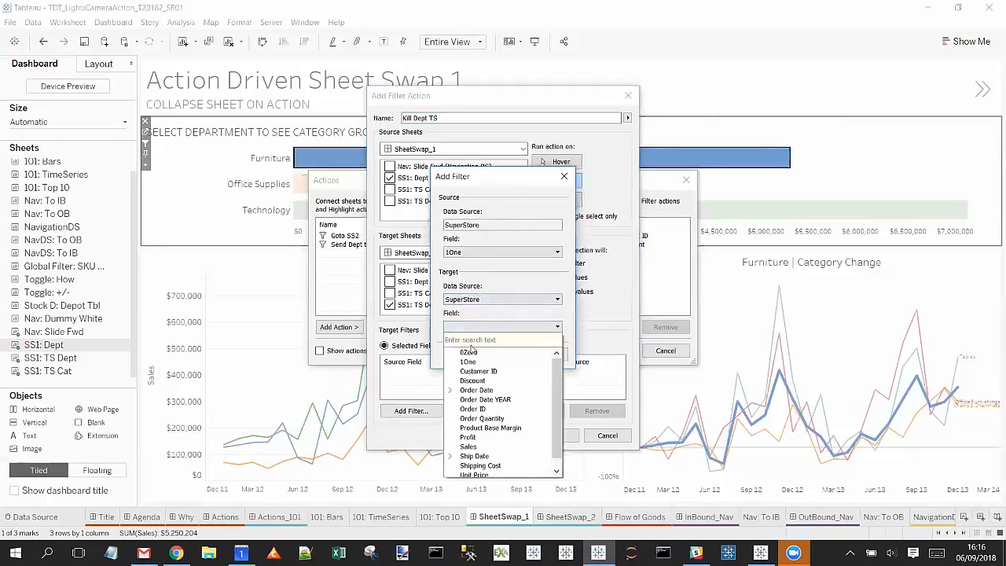
pyautogui.click(469, 351)
pyautogui.click(485, 356)
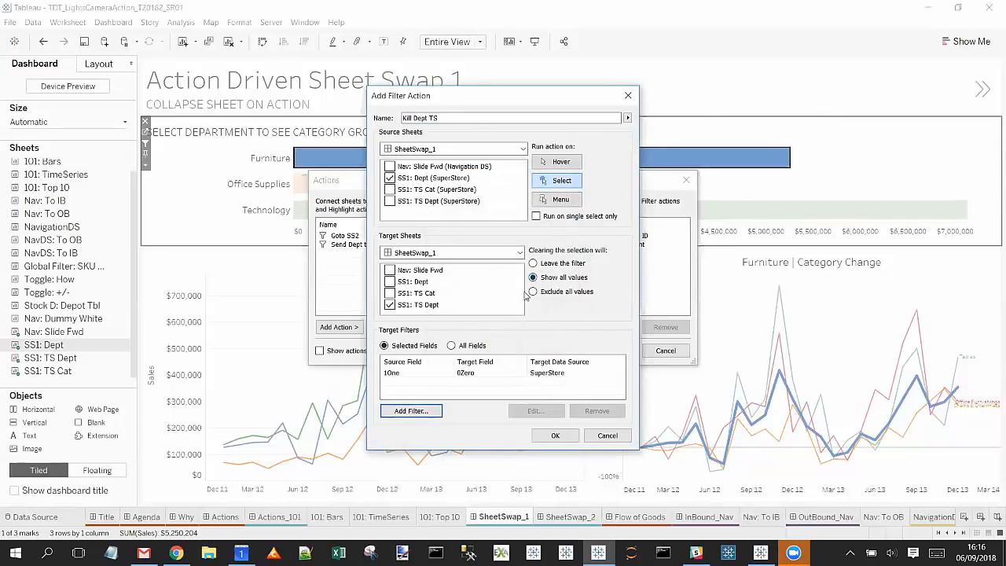
pyautogui.click(554, 436)
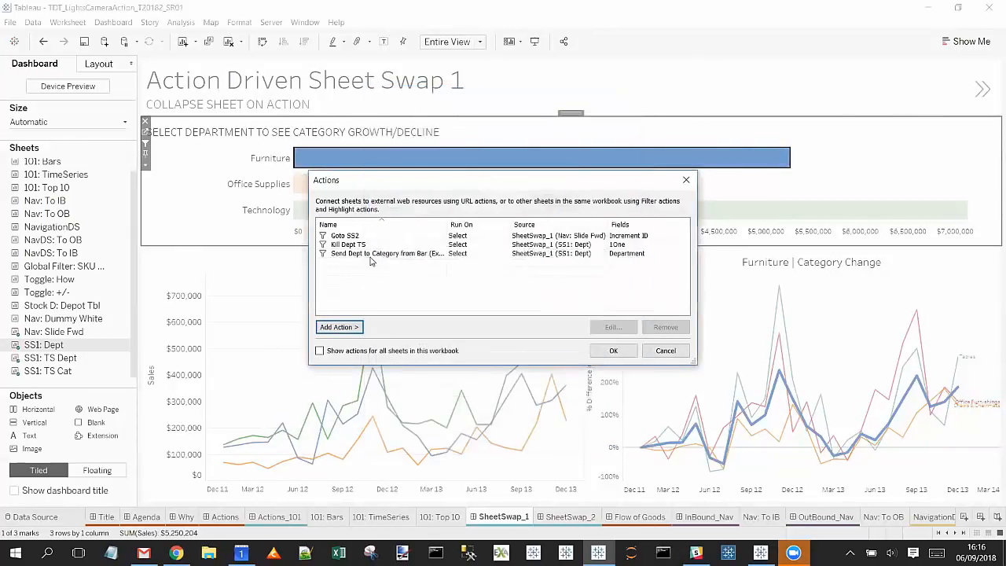
pyautogui.click(611, 351)
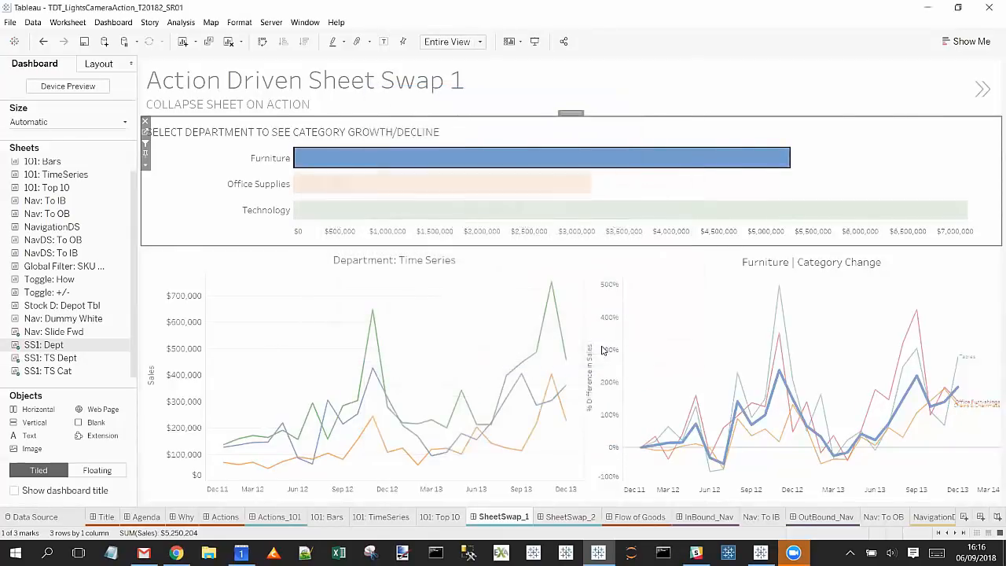
# - Test the sheet swap by selecting and deselecting the Office Supplies bar and the Furniture bar
pyautogui.click(559, 192)
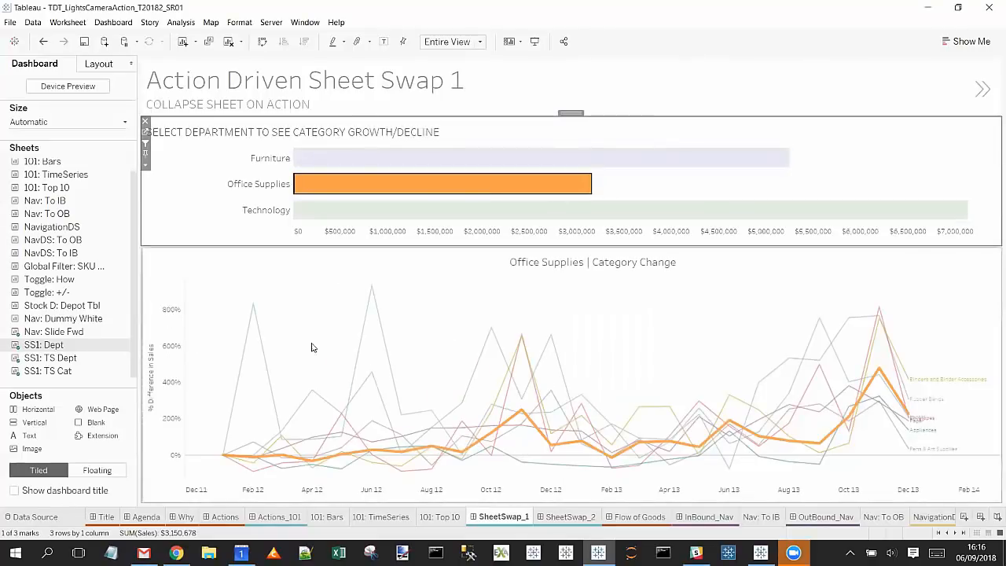
pyautogui.click(498, 186)
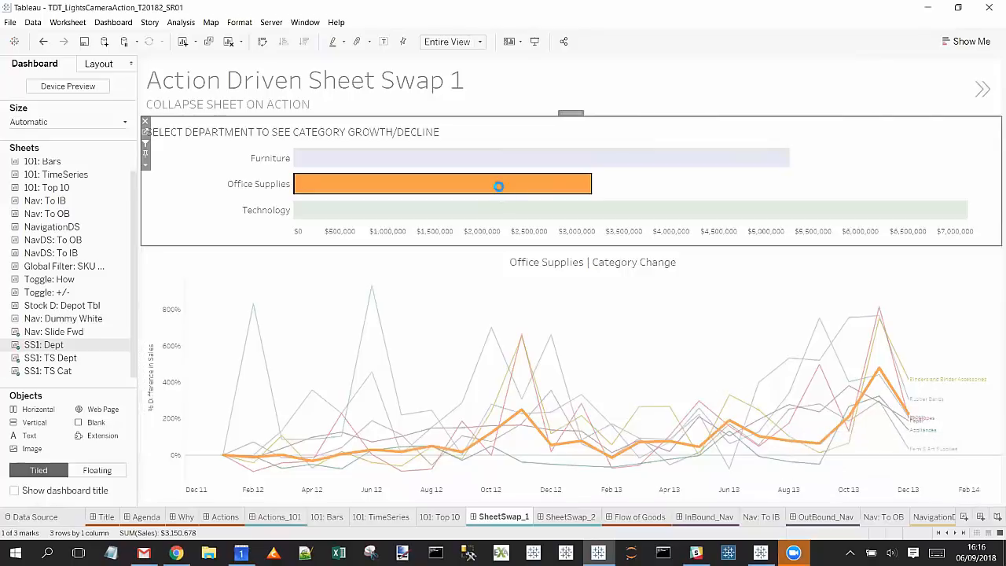
pyautogui.click(466, 160)
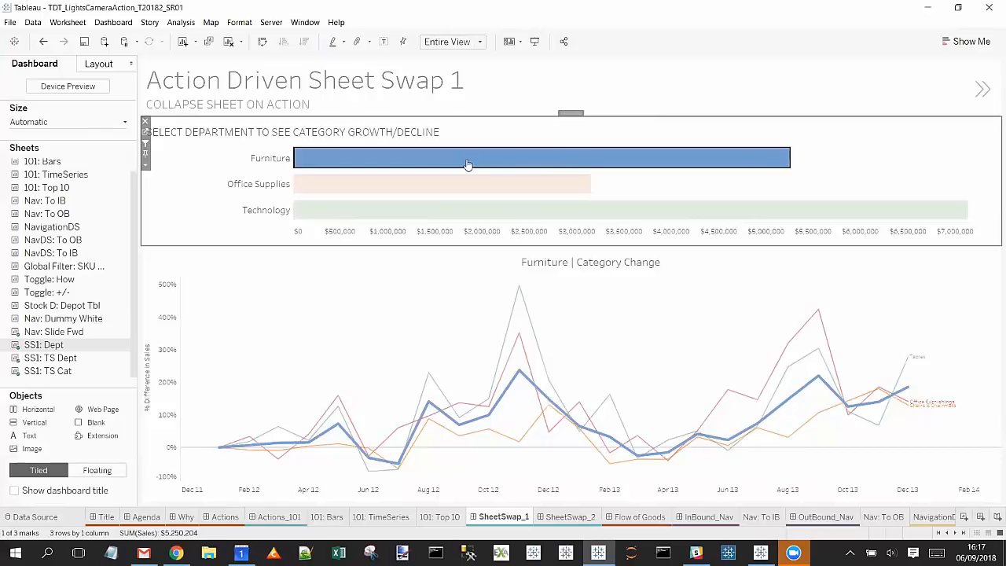
pyautogui.click(467, 164)
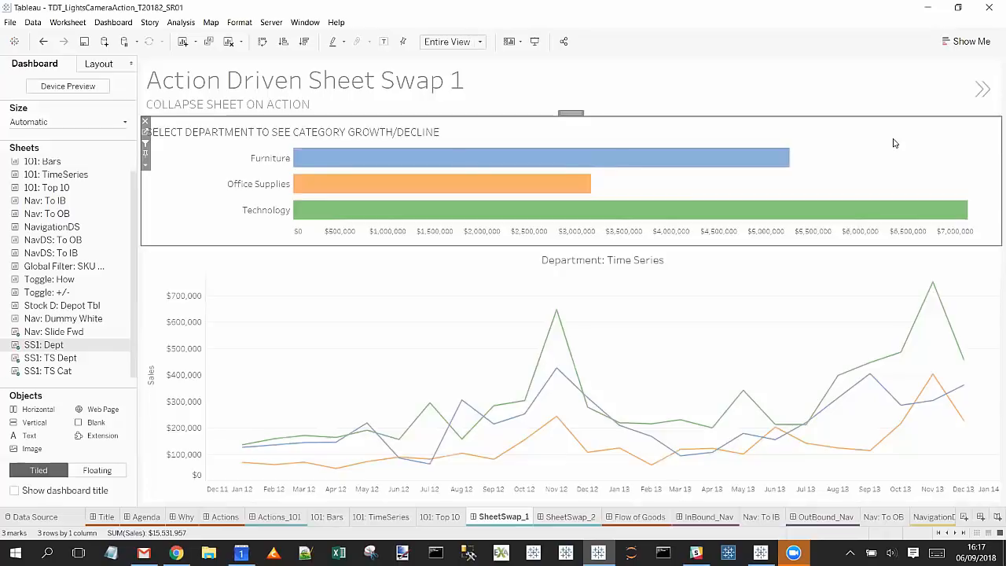
# - Go forward to the SheetSwap_2 dashboard and remove its Collapse 52 on 12 KPI Selection and Collapse 12 on 52 KPI Selection actions
pyautogui.click(984, 92)
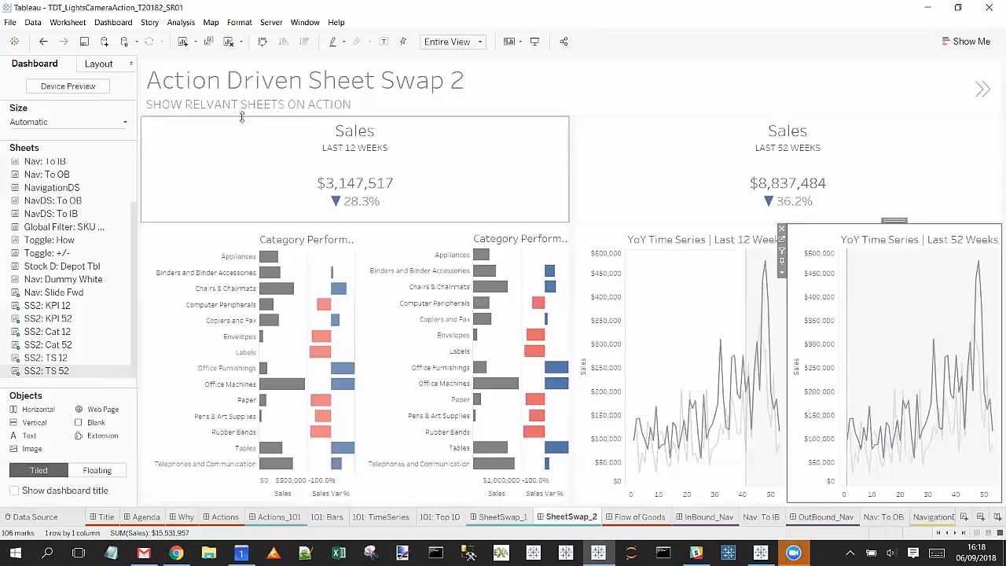
pyautogui.click(113, 22)
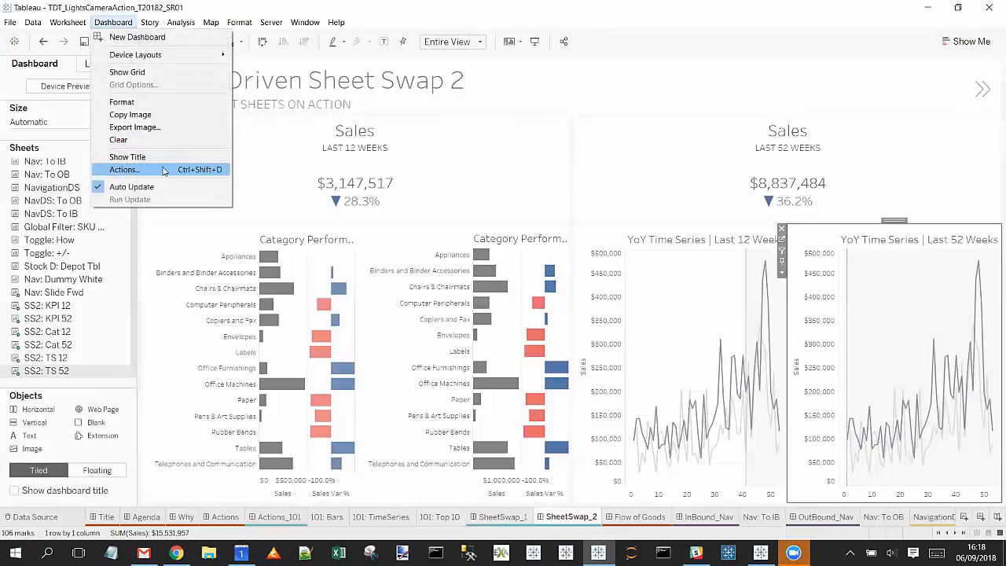
pyautogui.click(149, 169)
pyautogui.click(360, 246)
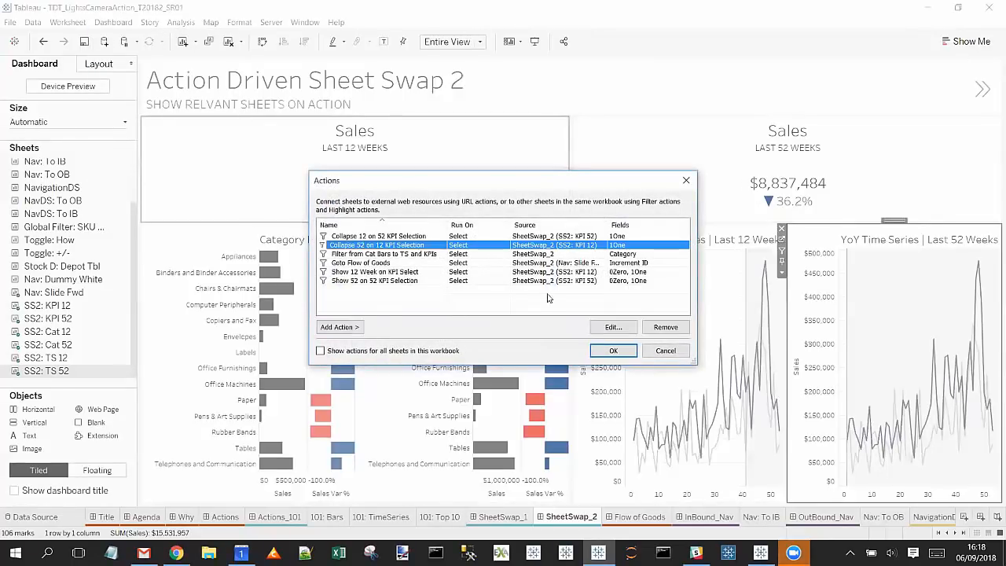
pyautogui.click(664, 327)
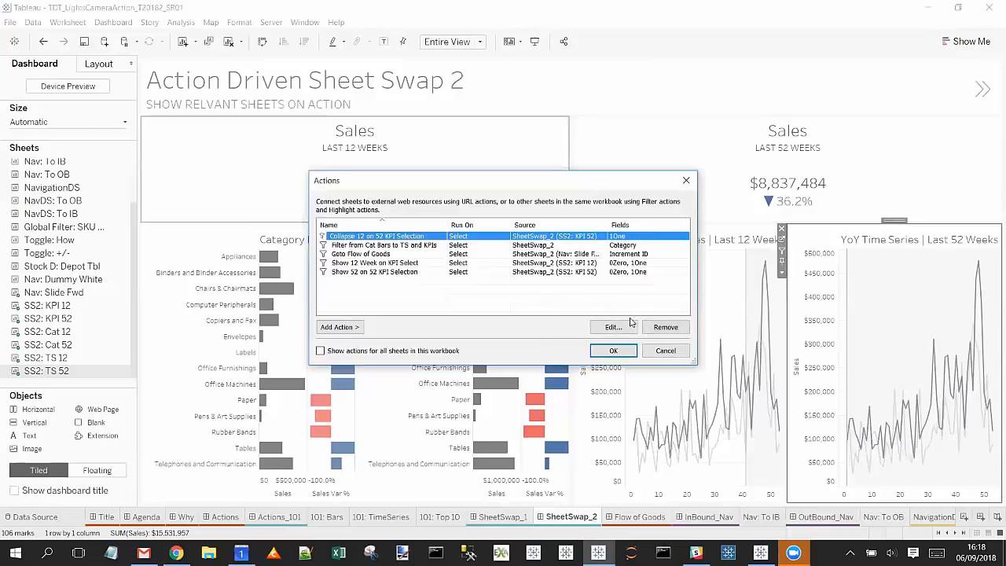
pyautogui.click(664, 327)
# - Remove the Show 12 Week on KPI Select and Show 52 on 52 KPI Selection actions from the SheetSwap_2 dashboard
pyautogui.click(412, 254)
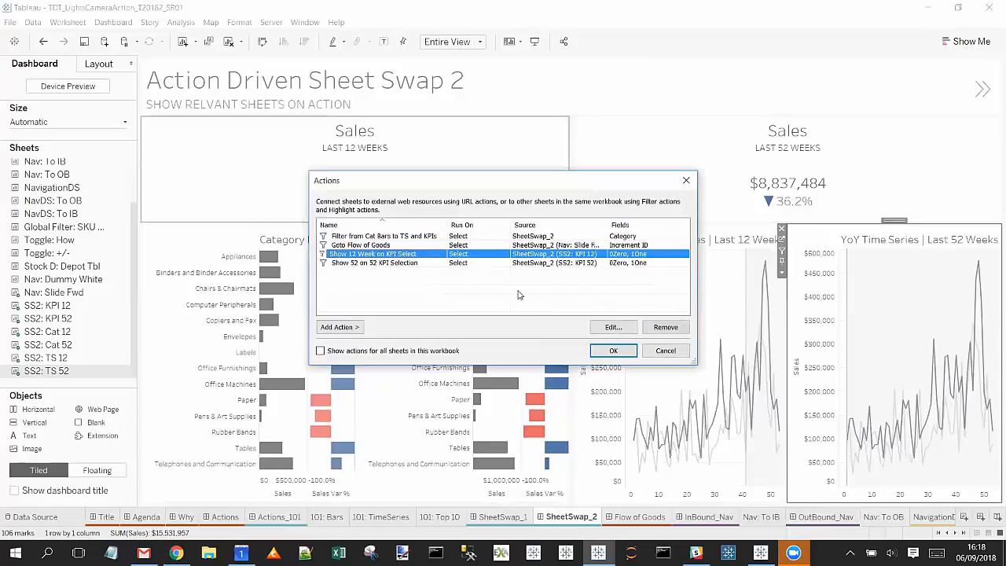
pyautogui.click(664, 327)
pyautogui.click(413, 255)
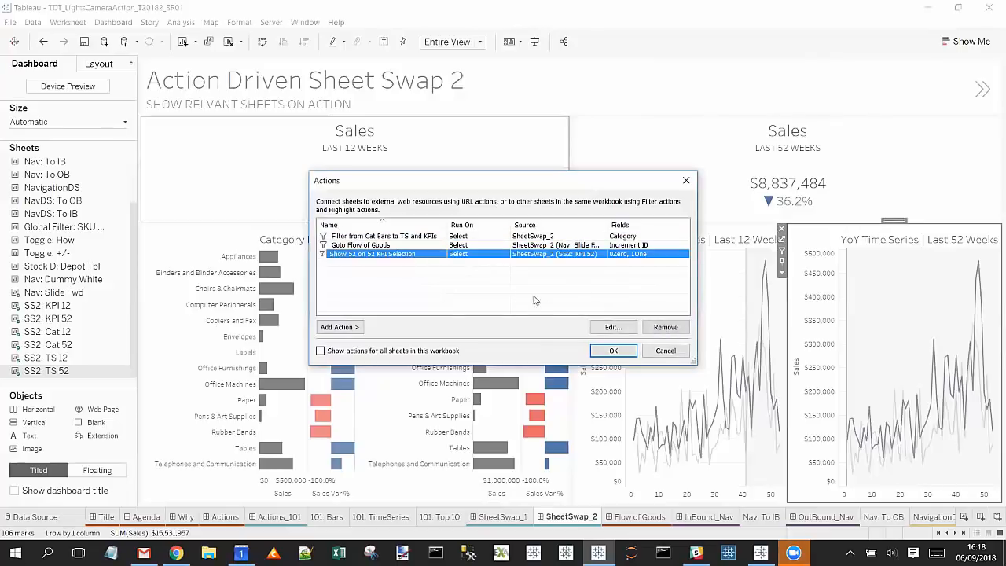
pyautogui.click(664, 327)
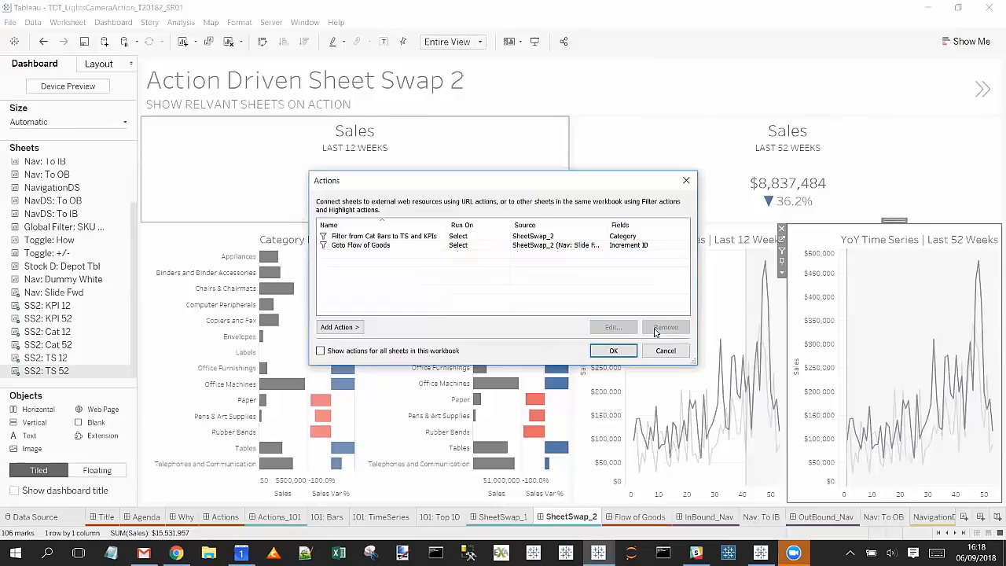
# - Add a filter action named "Kill 52s When 12KPI is Clicked" and copy its name
pyautogui.click(353, 328)
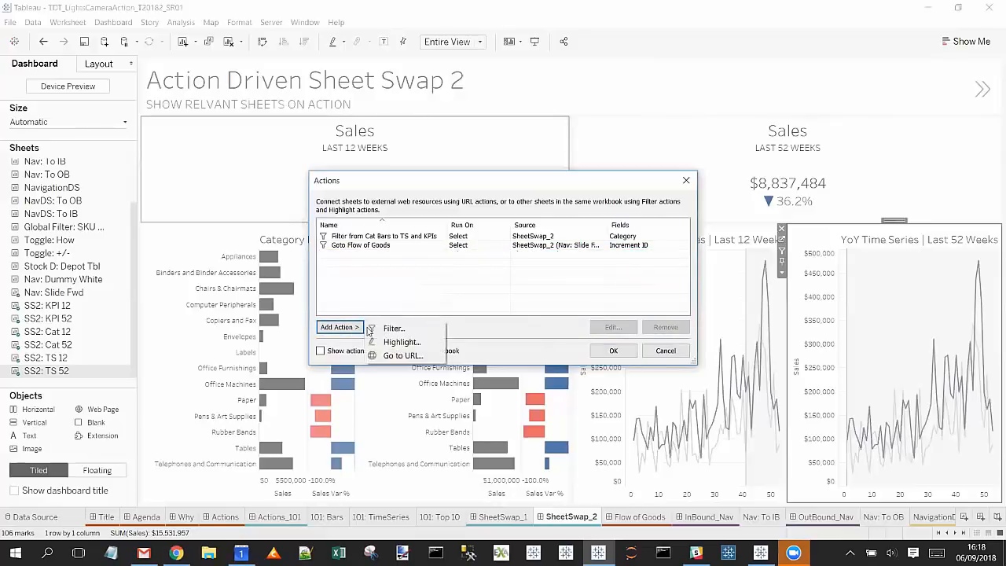
pyautogui.click(377, 328)
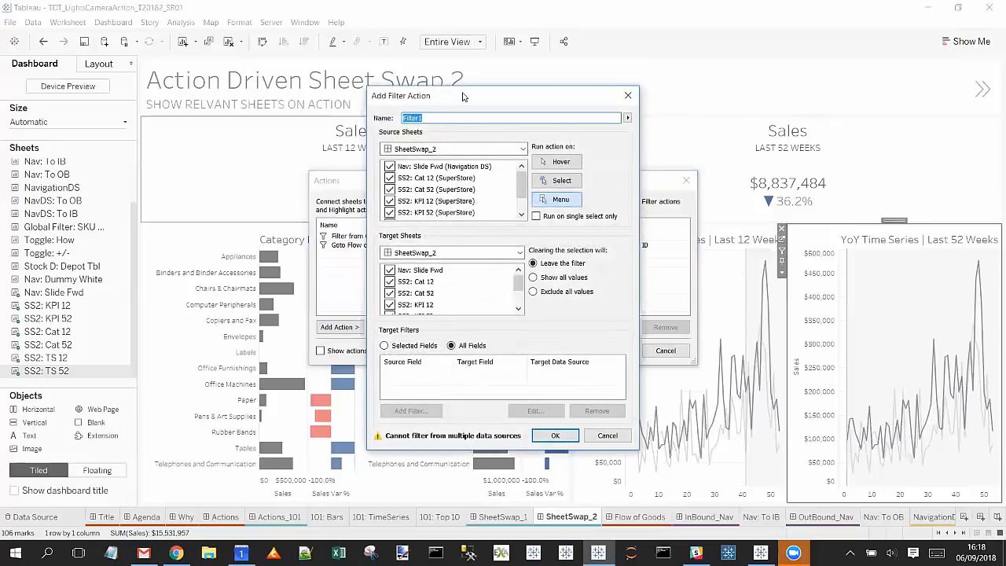
pyautogui.moveTo(472, 103); pyautogui.dragTo(567, 136)
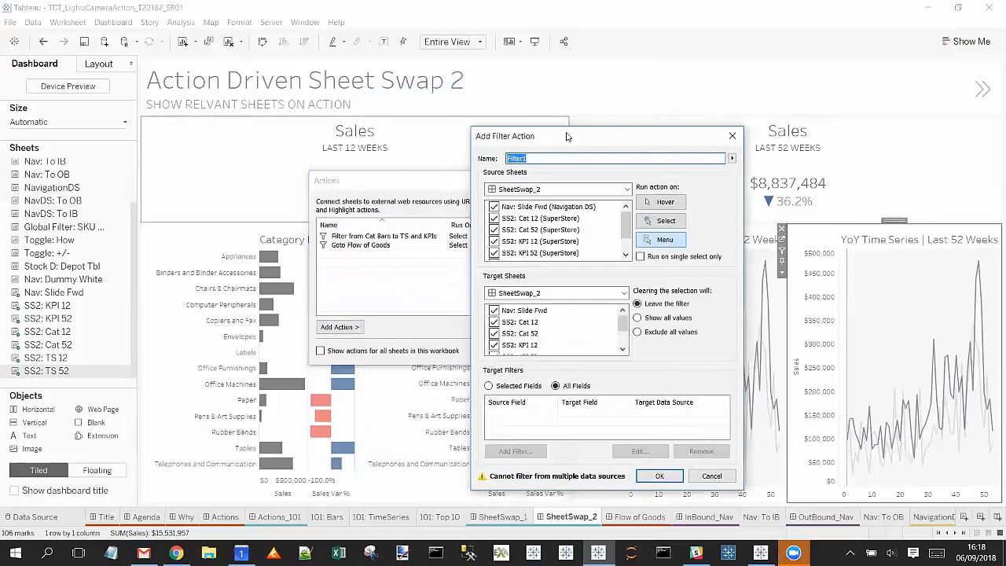
pyautogui.write('Kill 52s When 12KPI is C')
pyautogui.write('licked')
pyautogui.hotkey('ctrl', 'a')
pyautogui.hotkey('ctrl', 'c')
# - Use only SS2: KPI 12 as the action's source, run it on Select, and leave the filter when the selection is cleared
pyautogui.scroll(-2, 534, 232)
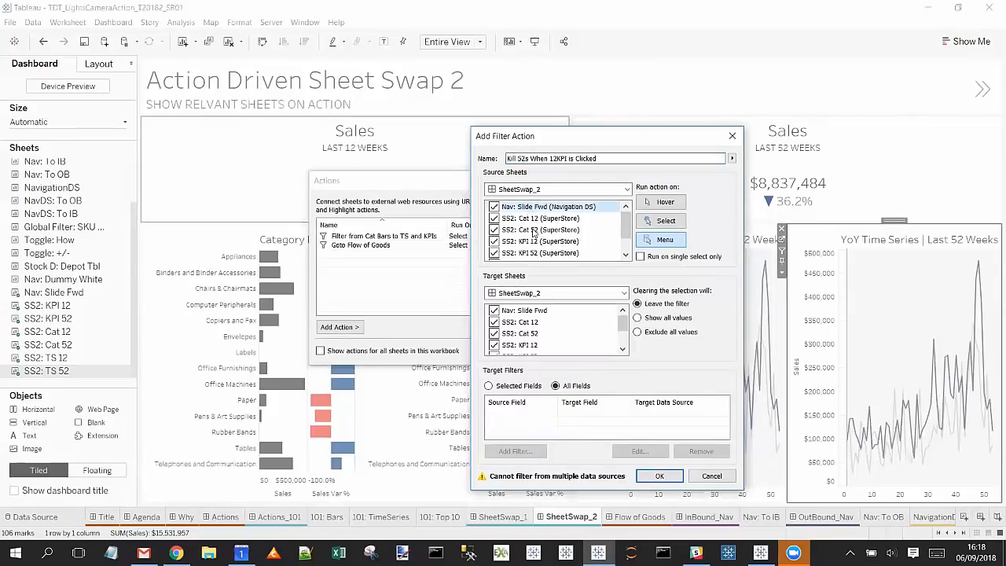
pyautogui.keyDown('shift'); pyautogui.click(531, 253); pyautogui.keyUp('shift')
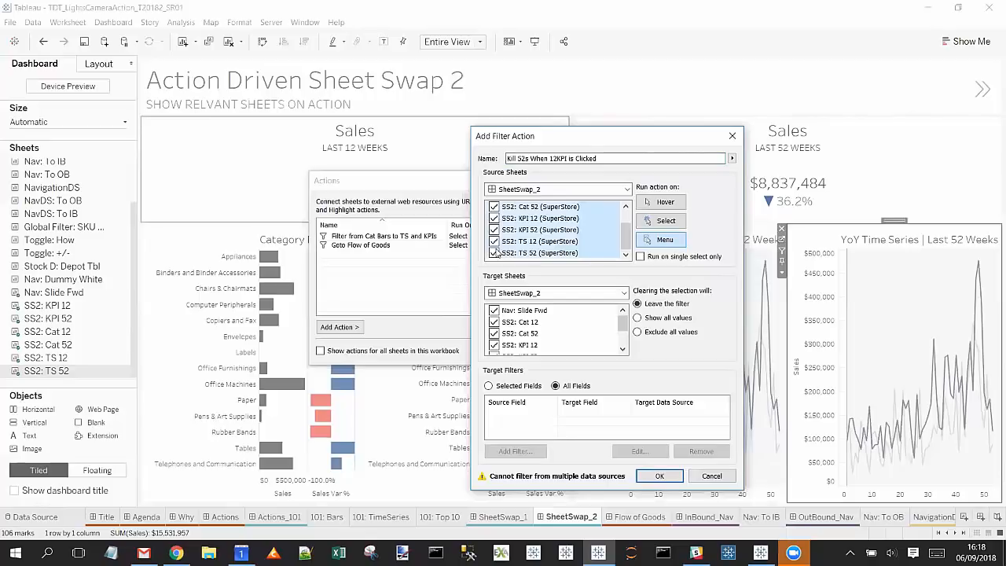
pyautogui.click(524, 219)
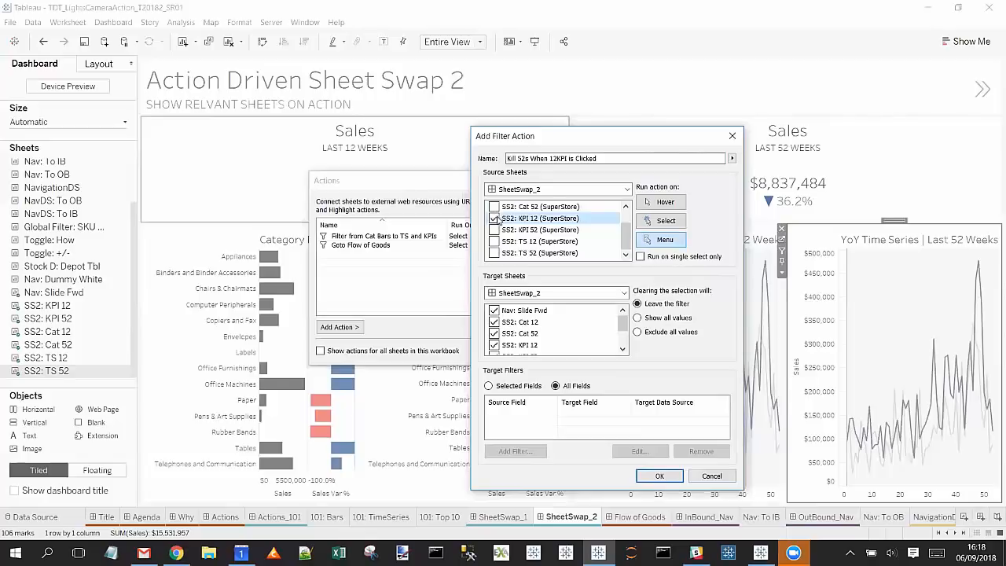
pyautogui.click(661, 222)
pyautogui.click(638, 318)
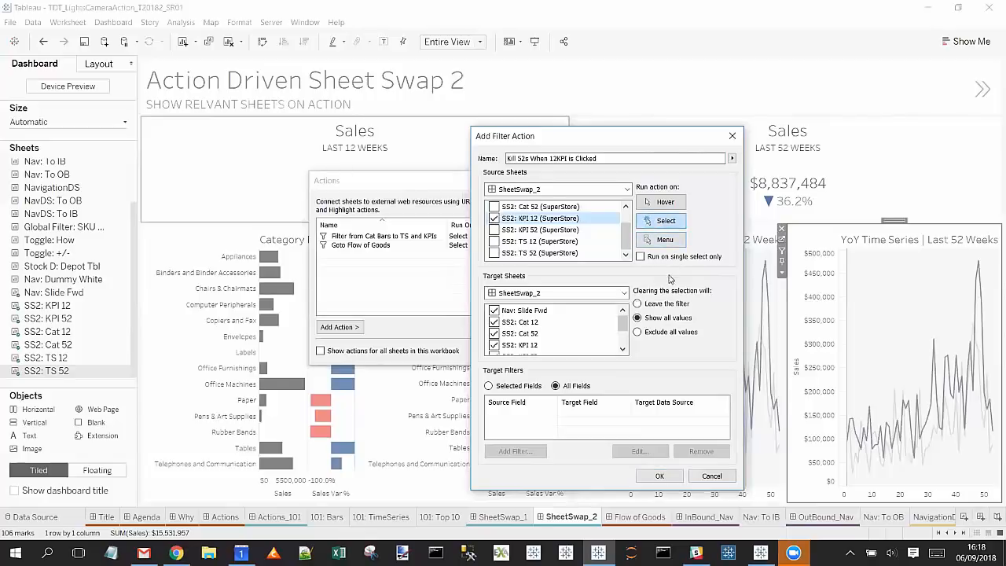
pyautogui.click(669, 305)
# - Restrict the action's target sheets to SS2: Cat 52 and SS2: TS 52
pyautogui.scroll(-2, 554, 326)
pyautogui.keyDown('shift'); pyautogui.click(522, 344); pyautogui.keyUp('shift')
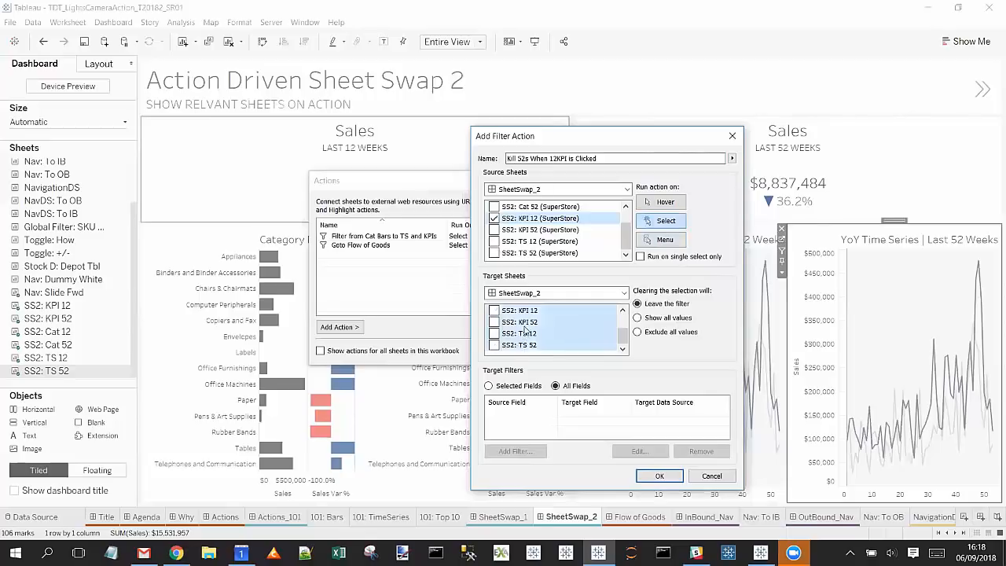
pyautogui.click(518, 345)
pyautogui.click(494, 345)
pyautogui.scroll(1, 524, 340)
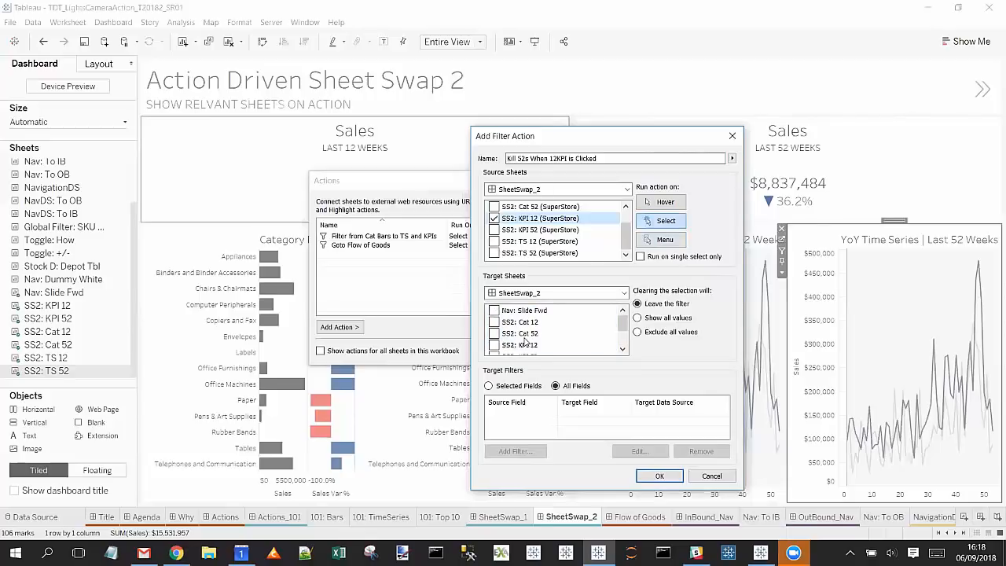
pyautogui.click(494, 333)
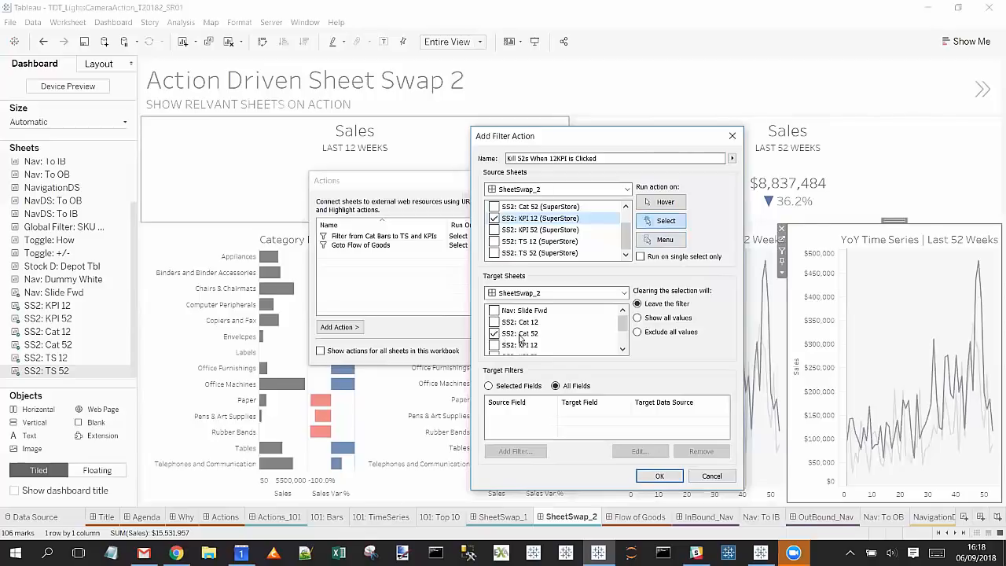
# - Filter on selected fields, mapping source field 1One to target field 0Zero in the SuperStore data source
pyautogui.click(489, 386)
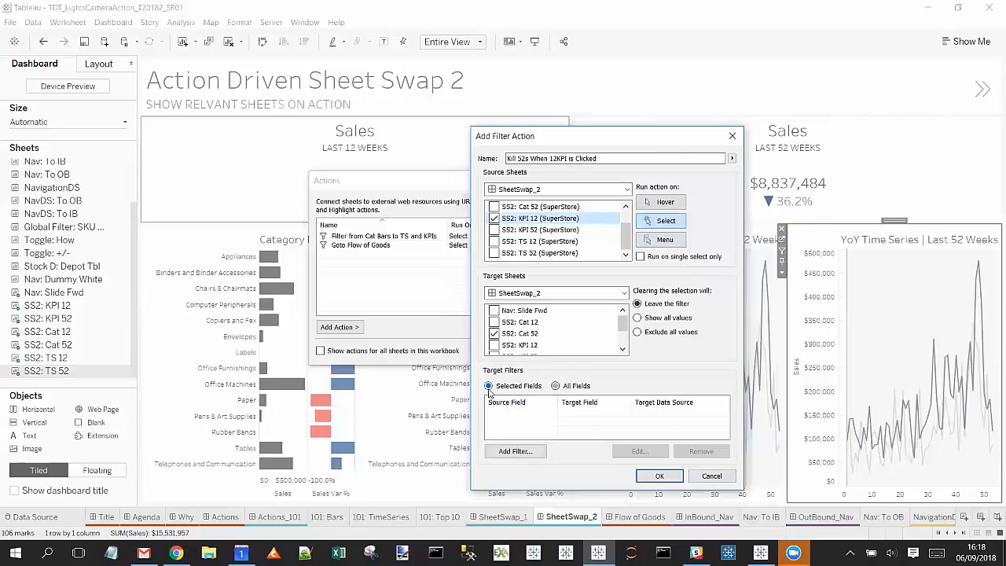
pyautogui.click(512, 451)
pyautogui.click(574, 292)
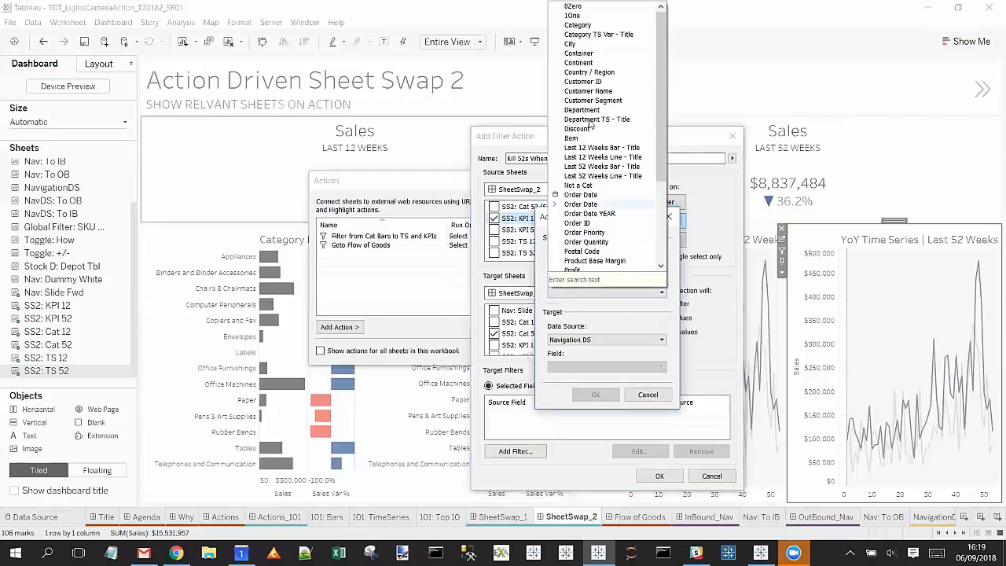
pyautogui.click(595, 16)
pyautogui.click(606, 340)
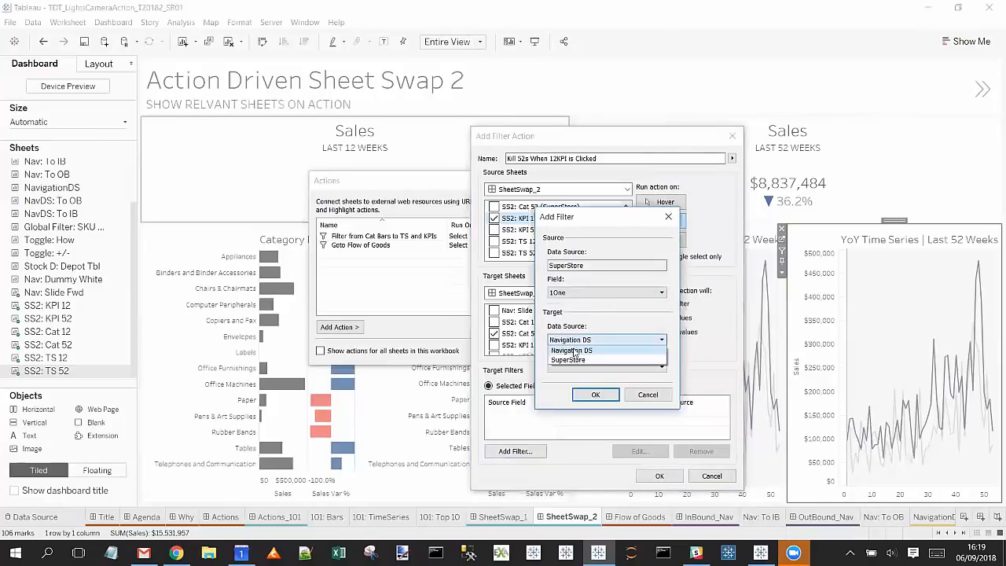
pyautogui.click(573, 360)
pyautogui.click(573, 367)
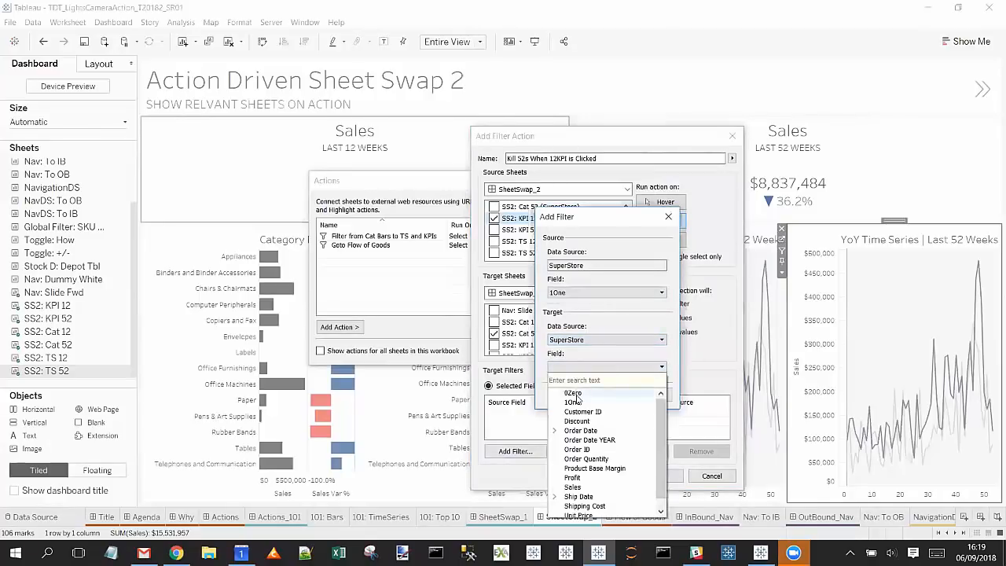
pyautogui.click(594, 393)
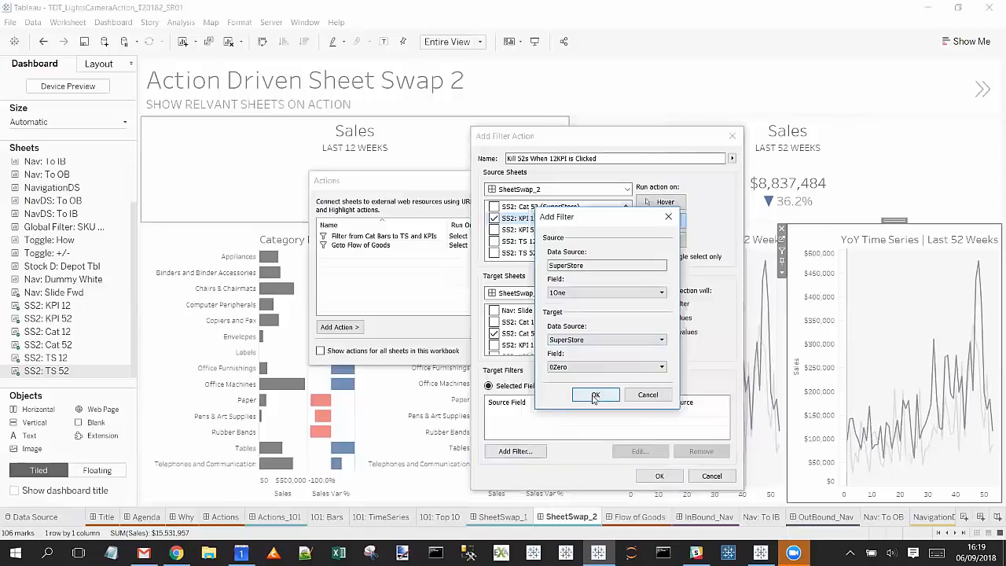
pyautogui.click(594, 395)
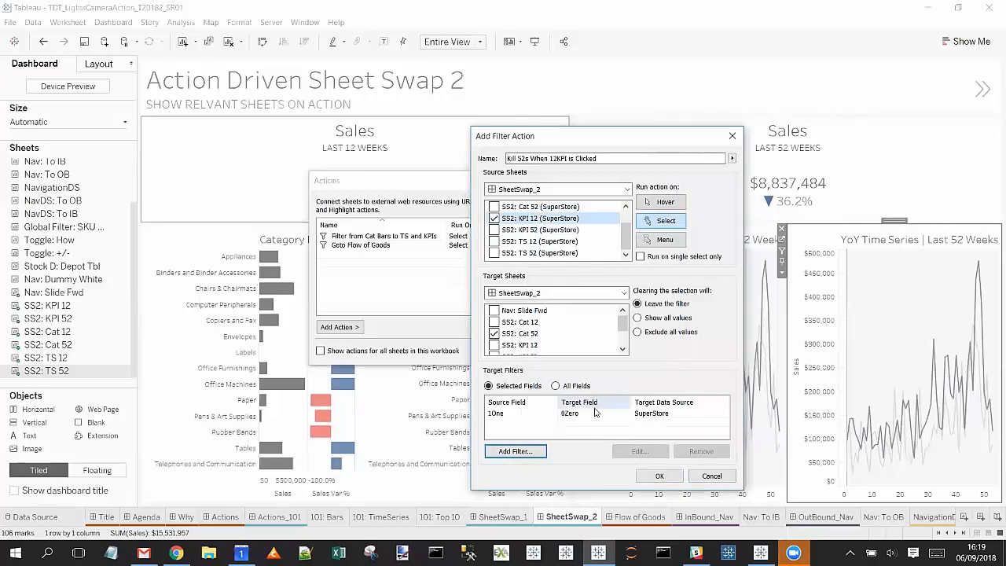
# - Save the 12-week KPI action and test it by selecting the Last 12 Weeks sales KPI
pyautogui.click(653, 476)
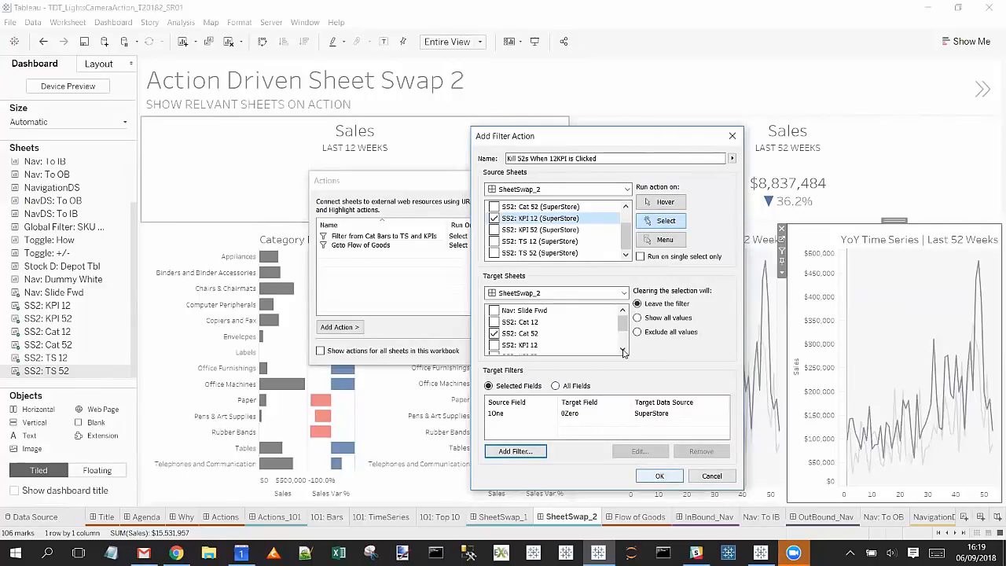
pyautogui.click(359, 206)
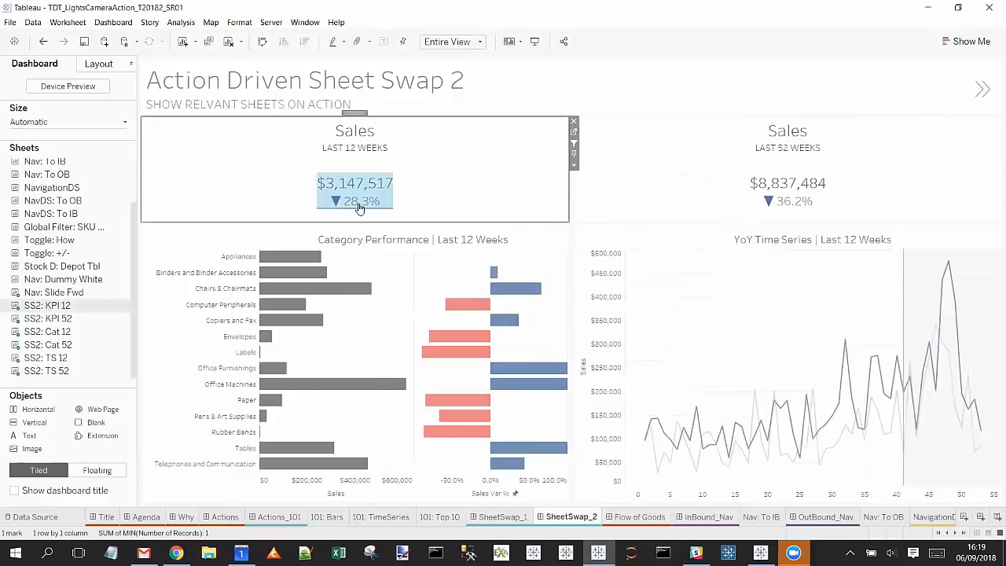
# - Add another dashboard filter action, reusing the copied name edited to "Kill 12s When 52KPI is Clicked"
pyautogui.click(113, 22)
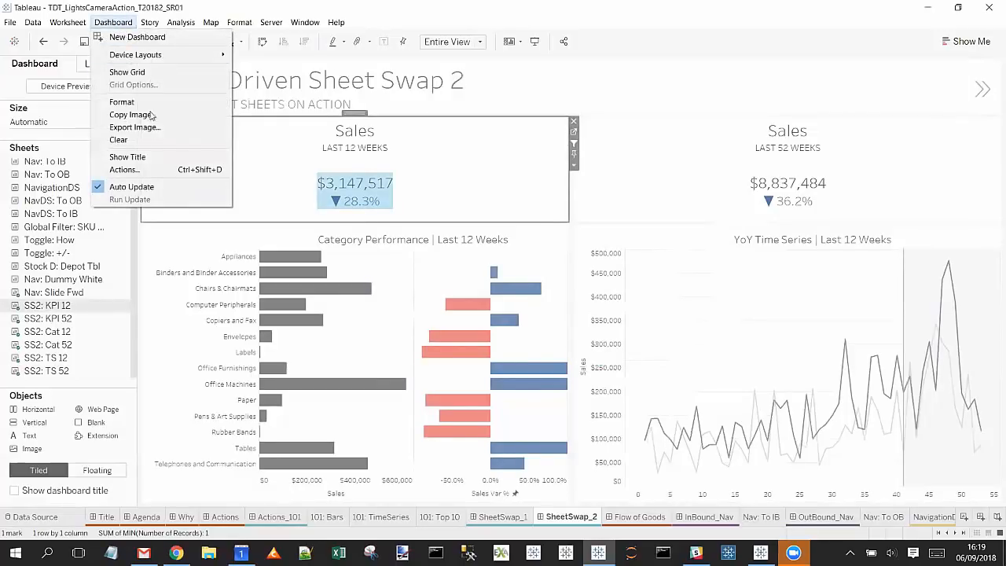
pyautogui.click(160, 171)
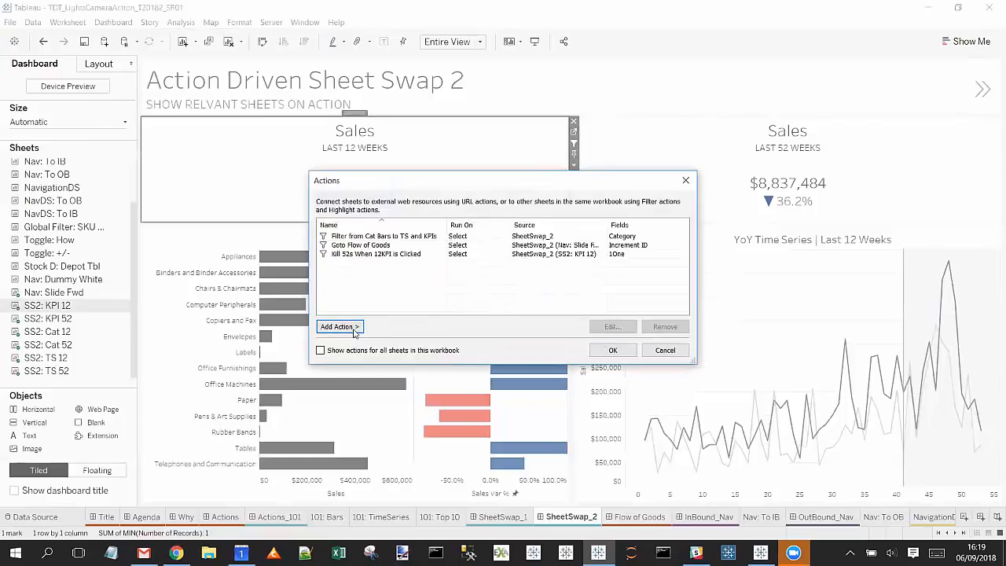
pyautogui.click(354, 330)
pyautogui.click(375, 331)
pyautogui.hotkey('ctrl', 'v')
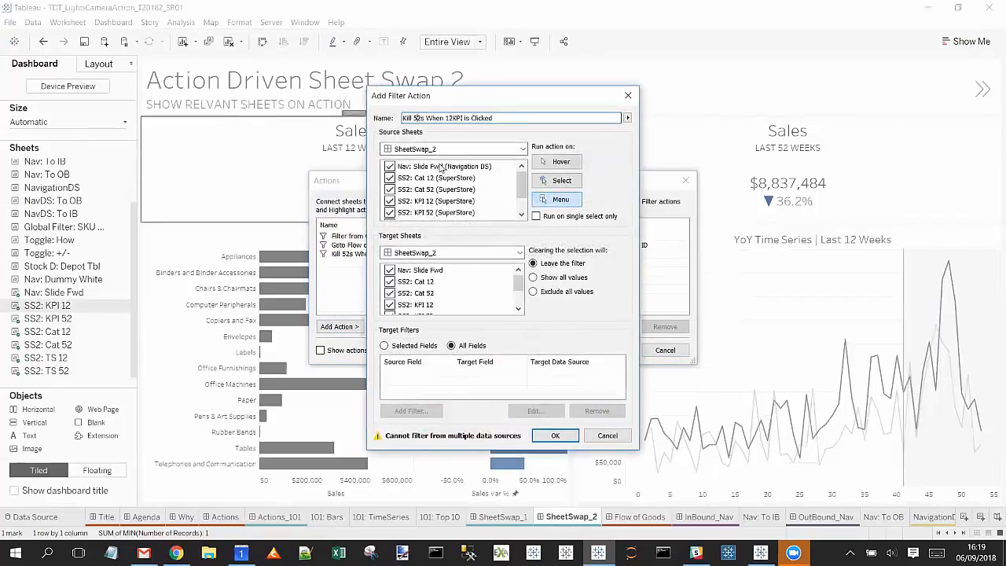
pyautogui.press('BackSpace')
pyautogui.write('52')
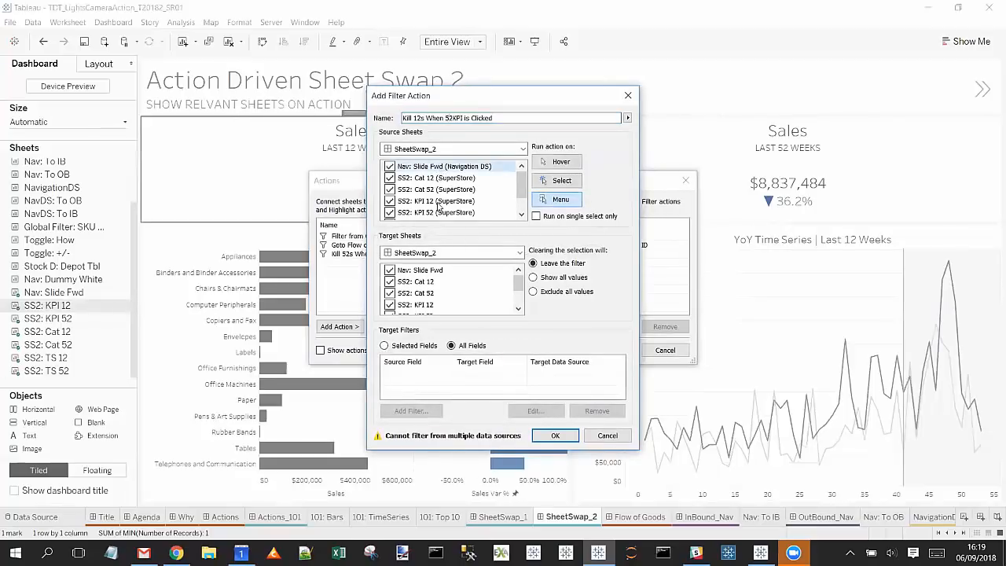
# - Use only SS2: KPI 52 as the new action's source, run it on Select, and leave the filter when the selection is cleared
pyautogui.scroll(-1, 437, 206)
pyautogui.keyDown('shift'); pyautogui.click(437, 212); pyautogui.keyUp('shift')
pyautogui.click(390, 212)
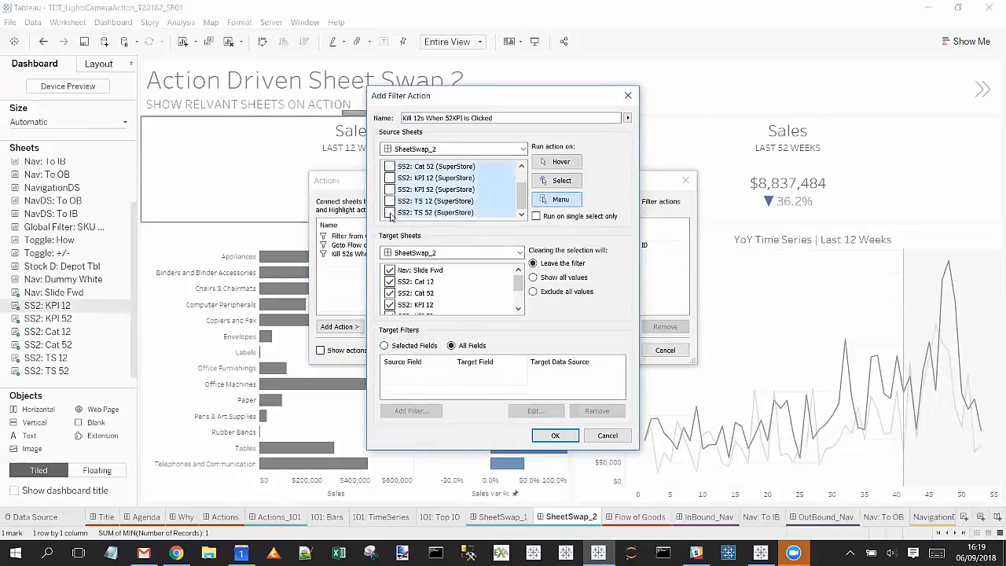
pyautogui.click(420, 192)
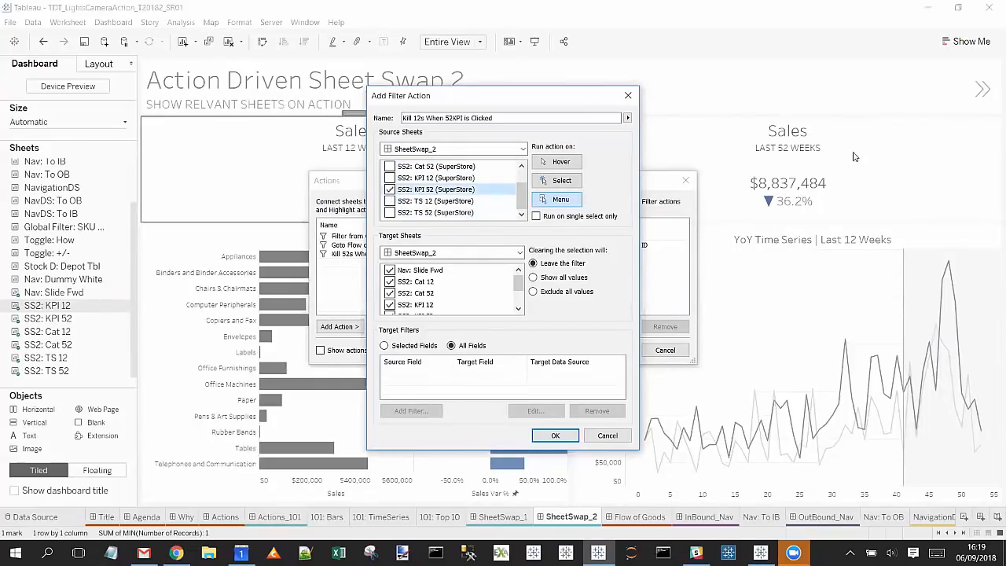
pyautogui.click(556, 182)
pyautogui.click(533, 263)
# - Restrict the new action's target sheets to SS2: Cat 12 and SS2: TS 12
pyautogui.scroll(-1, 437, 289)
pyautogui.keyDown('shift'); pyautogui.click(422, 306); pyautogui.keyUp('shift')
pyautogui.click(390, 305)
pyautogui.click(412, 296)
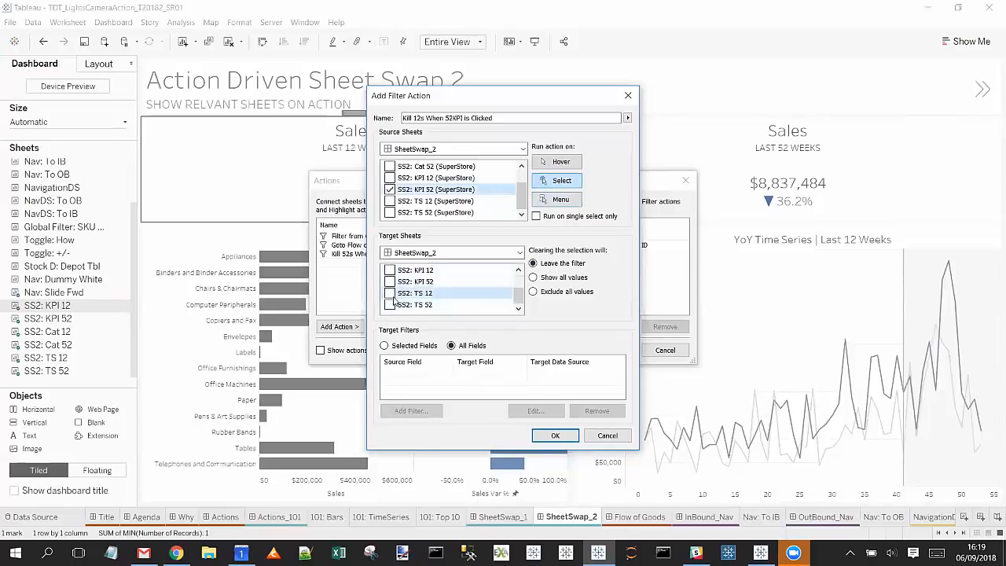
pyautogui.scroll(1, 422, 299)
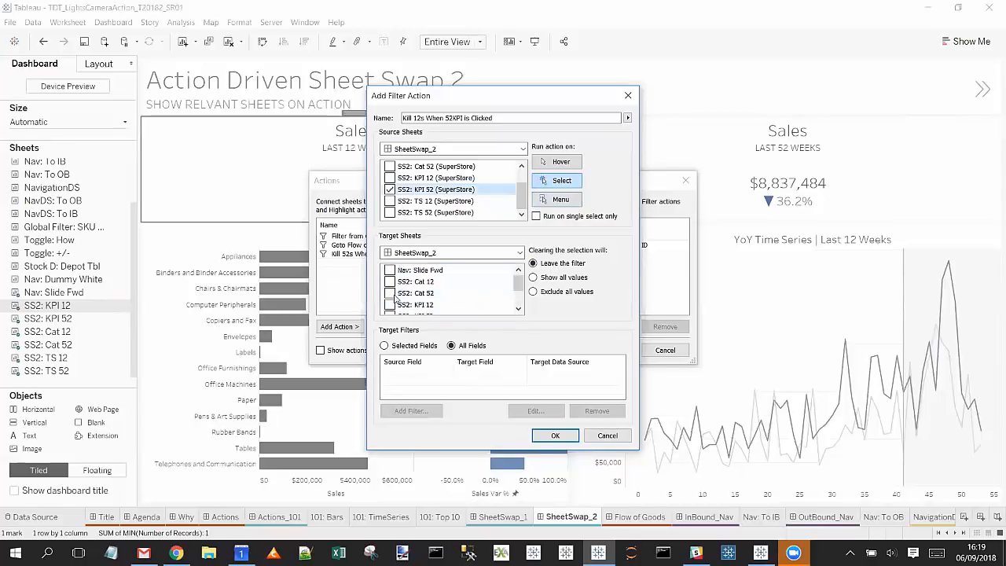
pyautogui.click(390, 282)
# - Filter the 52-week KPI action on selected fields, mapping 1One to 0Zero in SuperStore, and save the dashboard actions
pyautogui.click(408, 346)
pyautogui.click(408, 410)
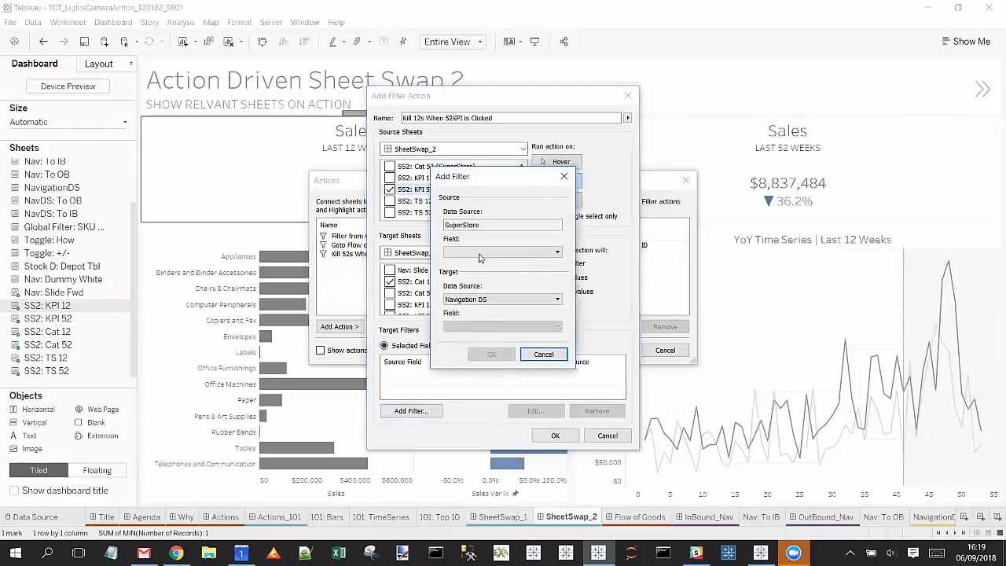
pyautogui.click(481, 252)
pyautogui.click(481, 273)
pyautogui.click(481, 299)
pyautogui.click(480, 320)
pyautogui.click(492, 326)
pyautogui.click(485, 353)
pyautogui.click(486, 355)
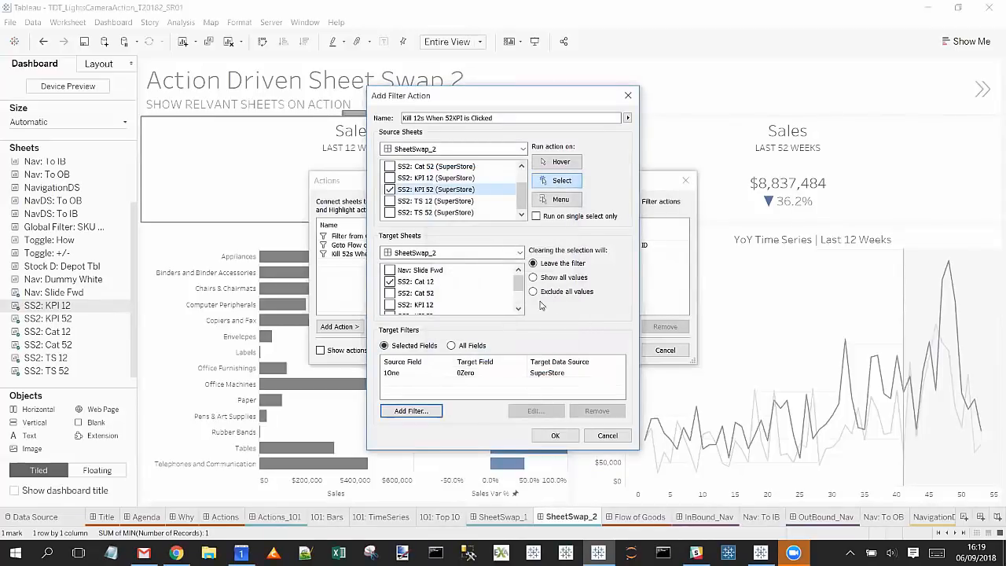
pyautogui.click(554, 435)
pyautogui.click(612, 350)
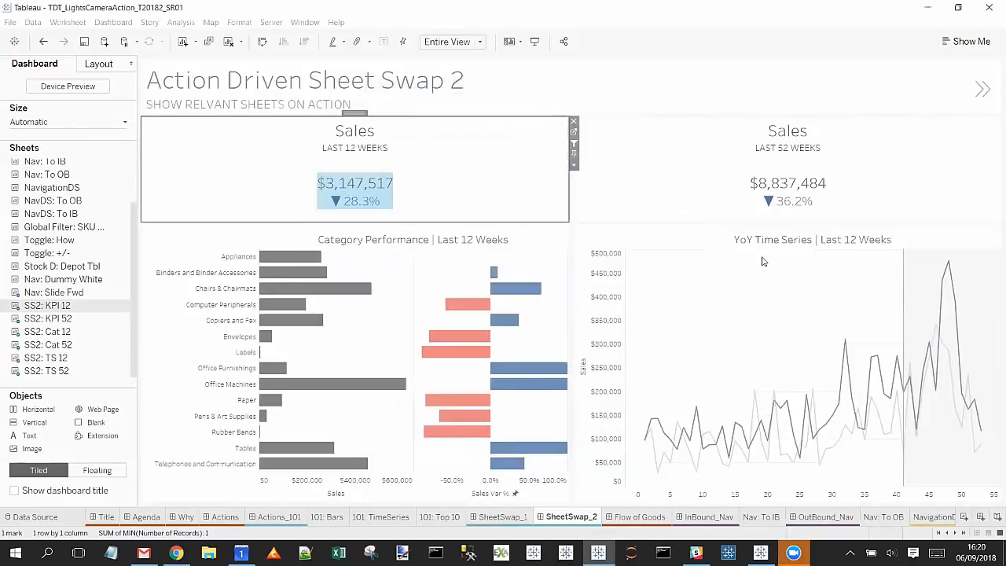
# - Test the collapse actions by selecting the Last 52 Weeks KPI and deselecting both KPIs
pyautogui.click(789, 204)
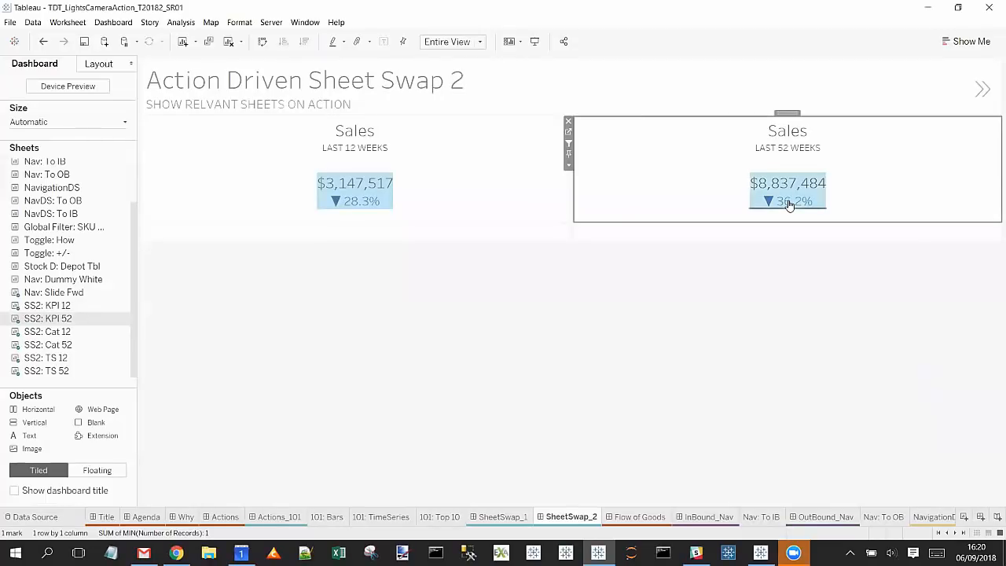
pyautogui.click(789, 203)
pyautogui.click(369, 198)
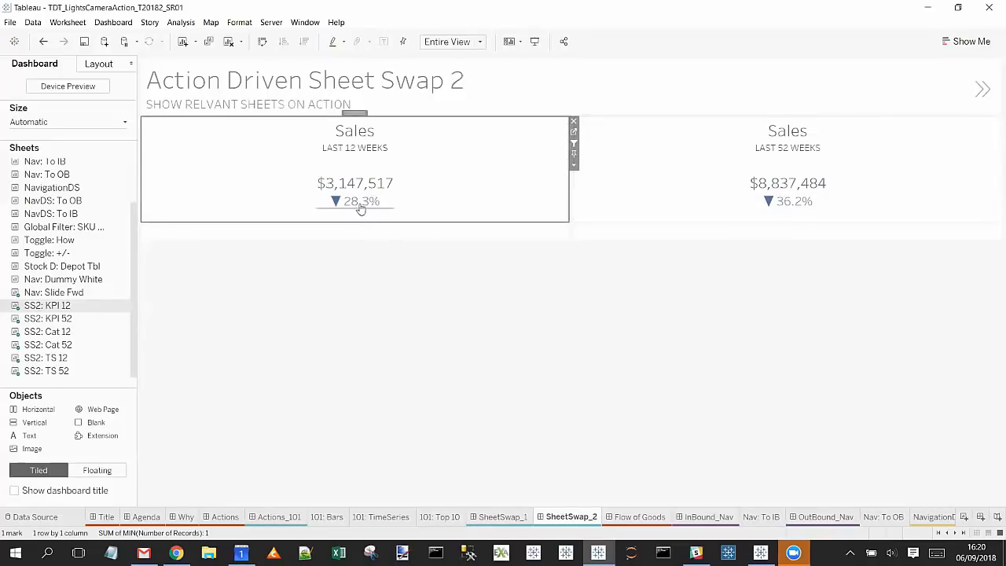
# - Add a dashboard filter action named "Resurect 12s on 12KPI Click"
pyautogui.click(113, 22)
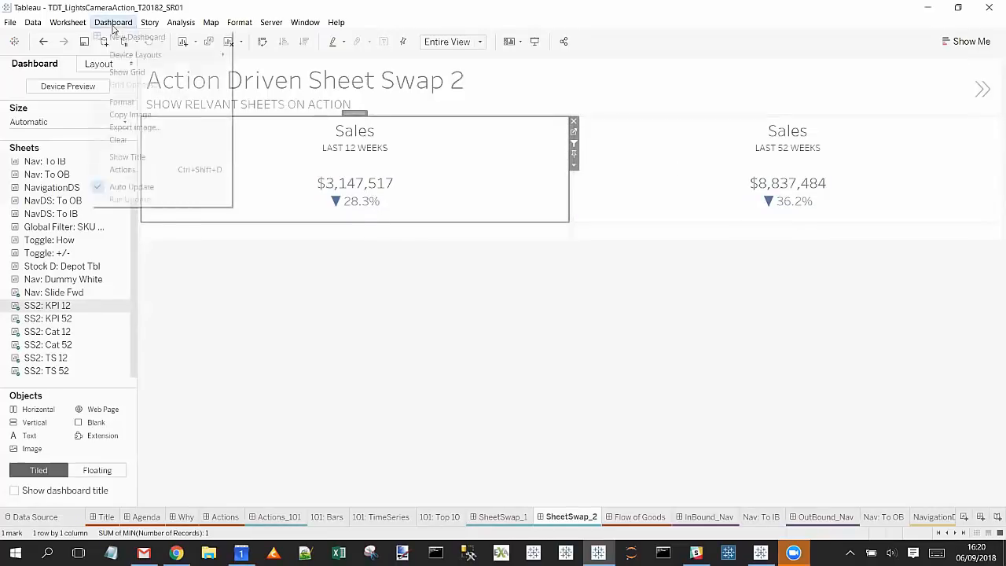
pyautogui.click(164, 170)
pyautogui.click(338, 326)
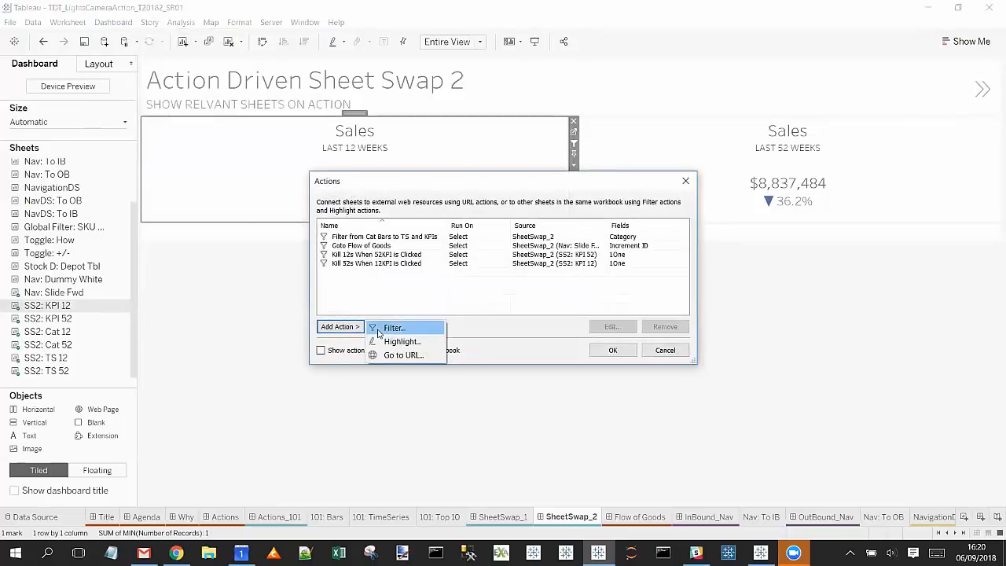
pyautogui.click(378, 331)
pyautogui.write('Resurect 12s on 12KPI Click')
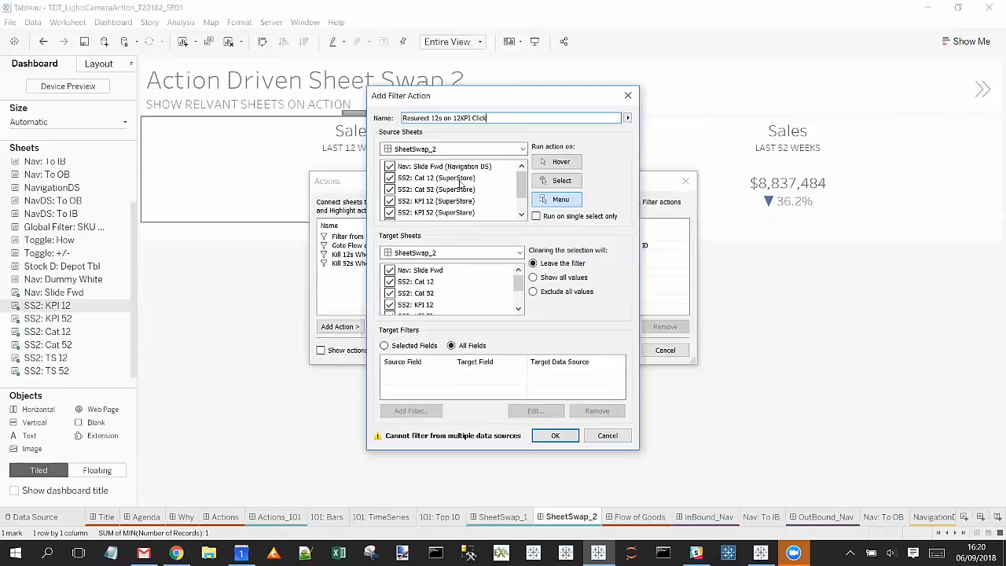
# - Use only SS2: KPI 12 as the action's source, run it on Select, and leave the filter when the selection is cleared
pyautogui.scroll(-1, 456, 188)
pyautogui.keyDown('shift'); pyautogui.click(421, 213); pyautogui.keyUp('shift')
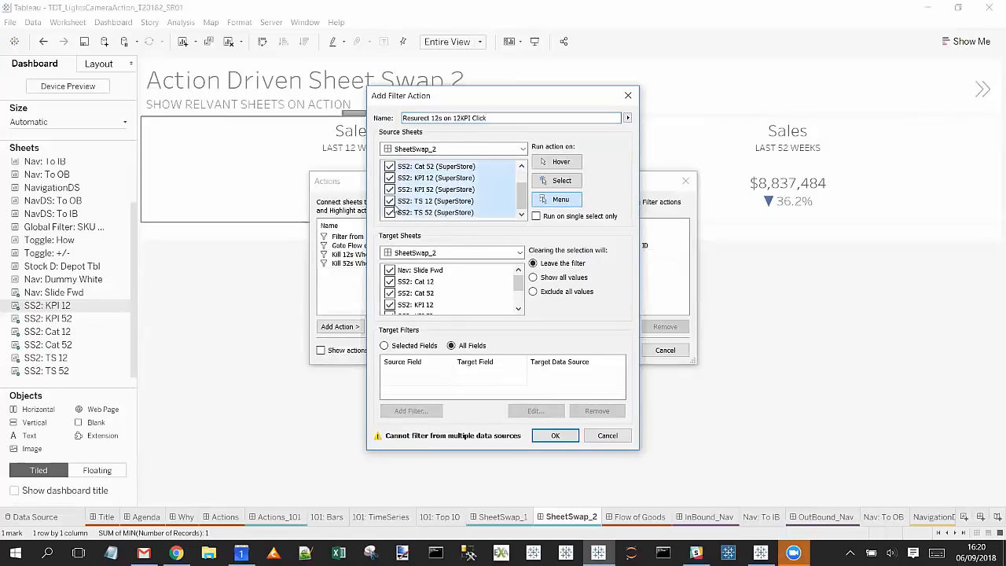
pyautogui.click(389, 214)
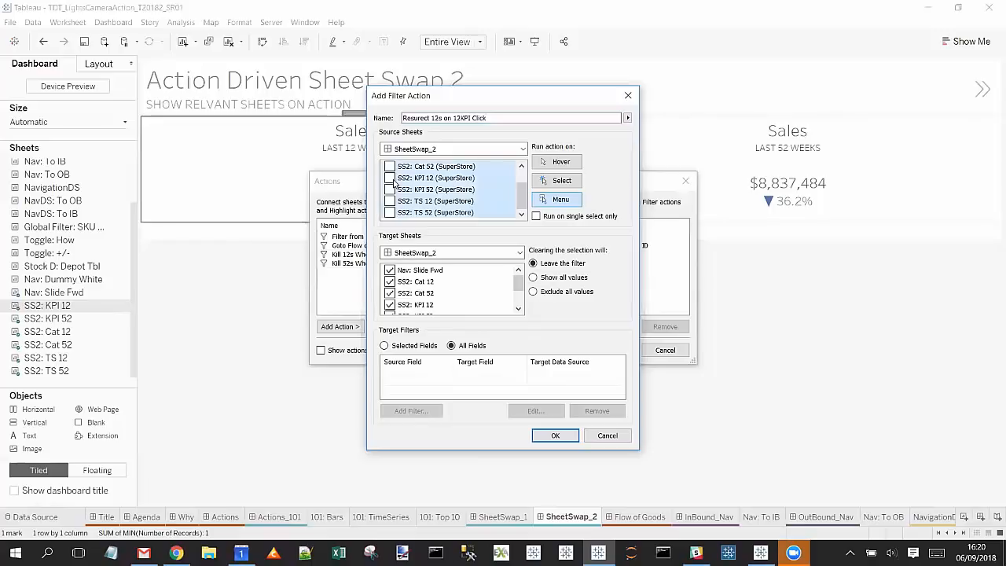
pyautogui.click(389, 182)
pyautogui.click(389, 179)
pyautogui.click(550, 180)
pyautogui.click(558, 273)
pyautogui.click(557, 264)
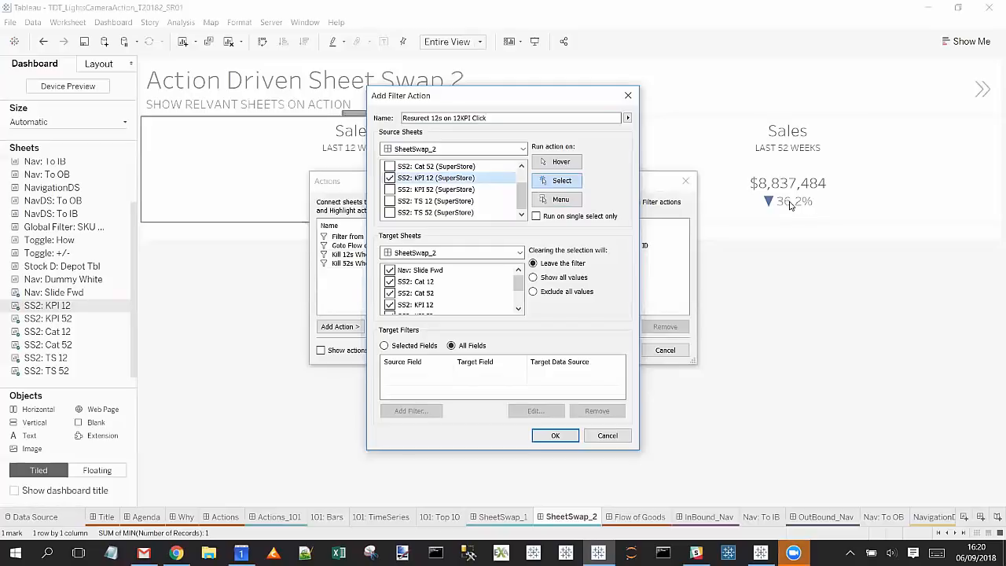
# - Restrict the action's target sheets to the 12-week detail sheets, including SS2: TS 12
pyautogui.scroll(-2, 434, 282)
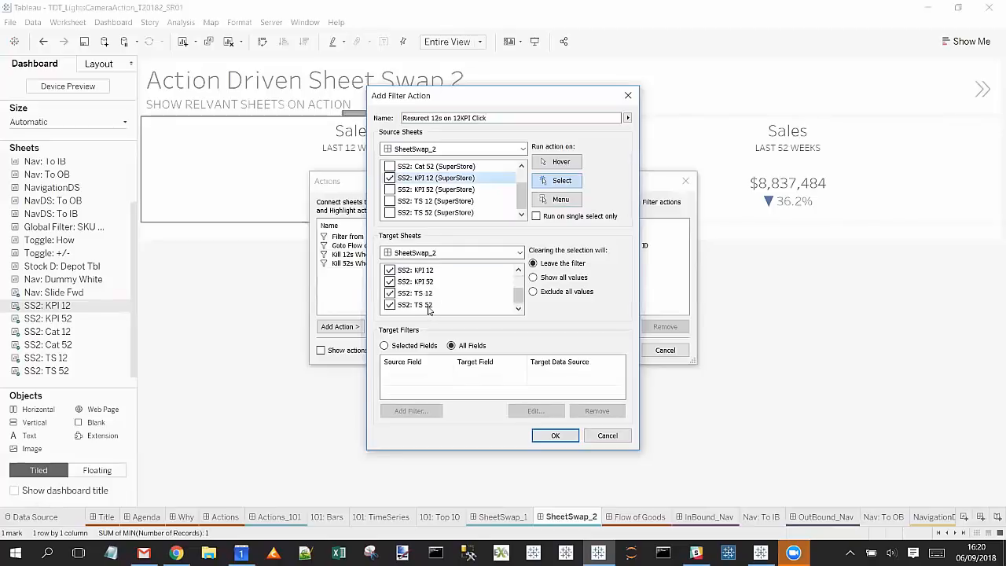
pyautogui.click(428, 307)
pyautogui.hotkey('ctrl', 'a')
pyautogui.click(389, 306)
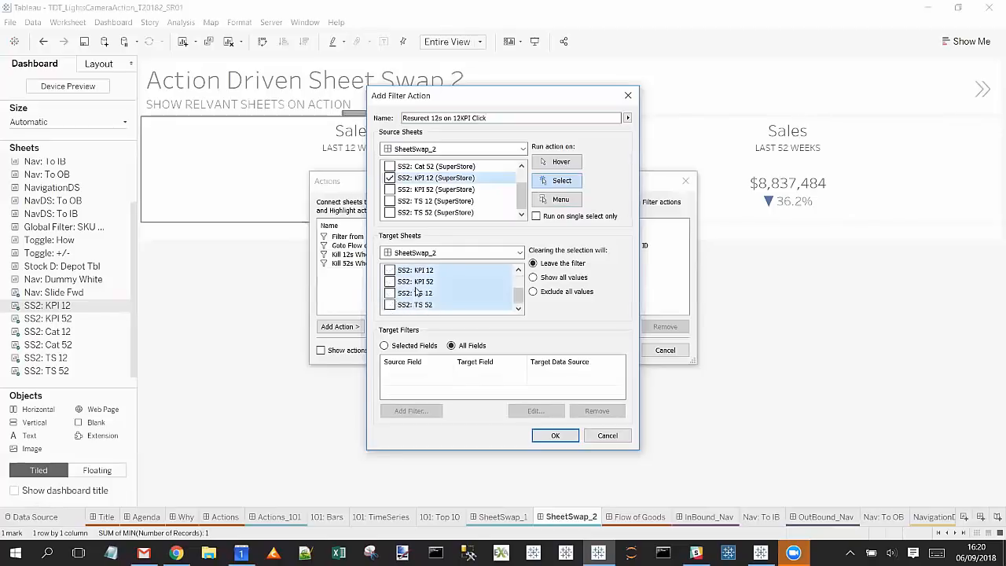
pyautogui.click(417, 292)
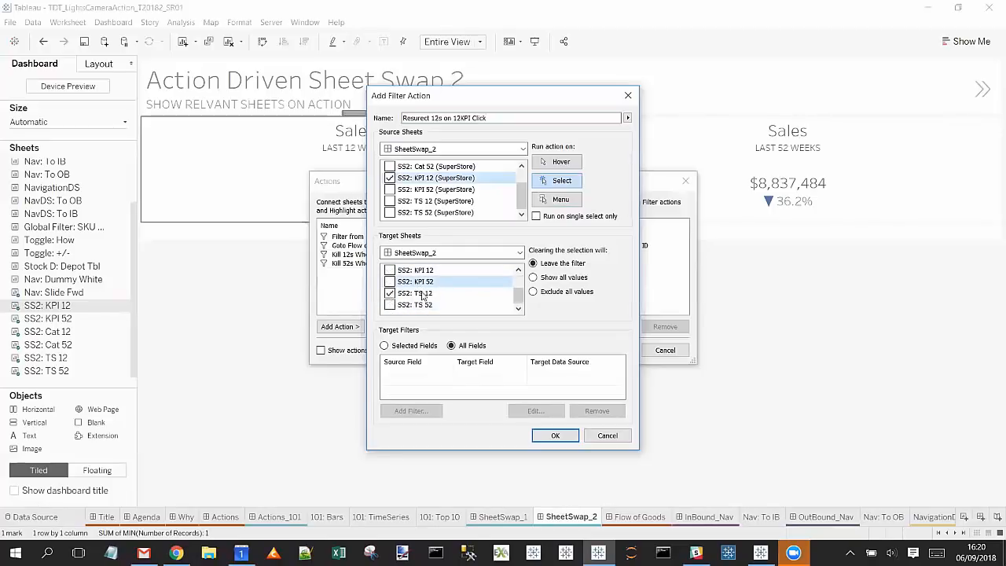
pyautogui.scroll(1, 422, 295)
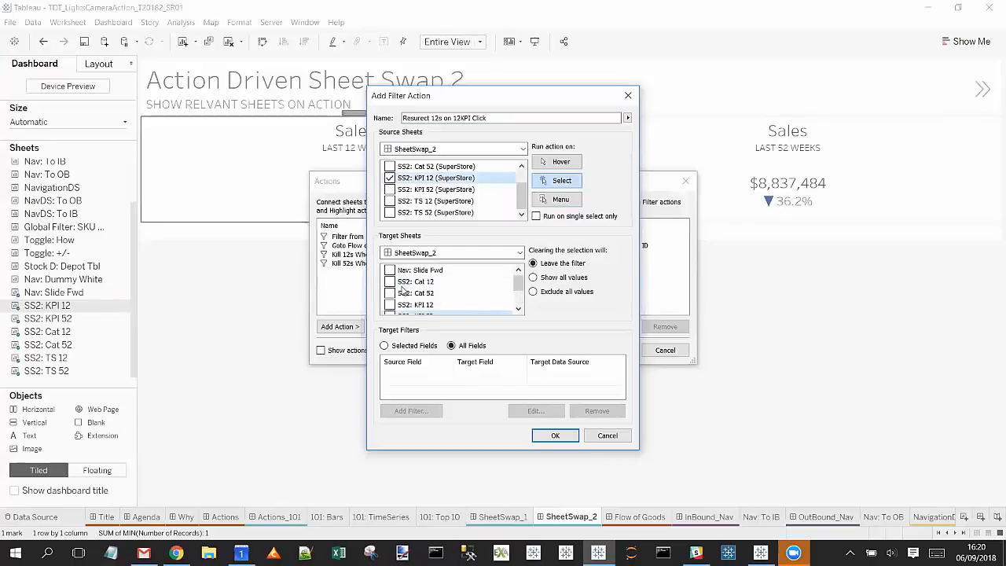
pyautogui.scroll(-1, 417, 291)
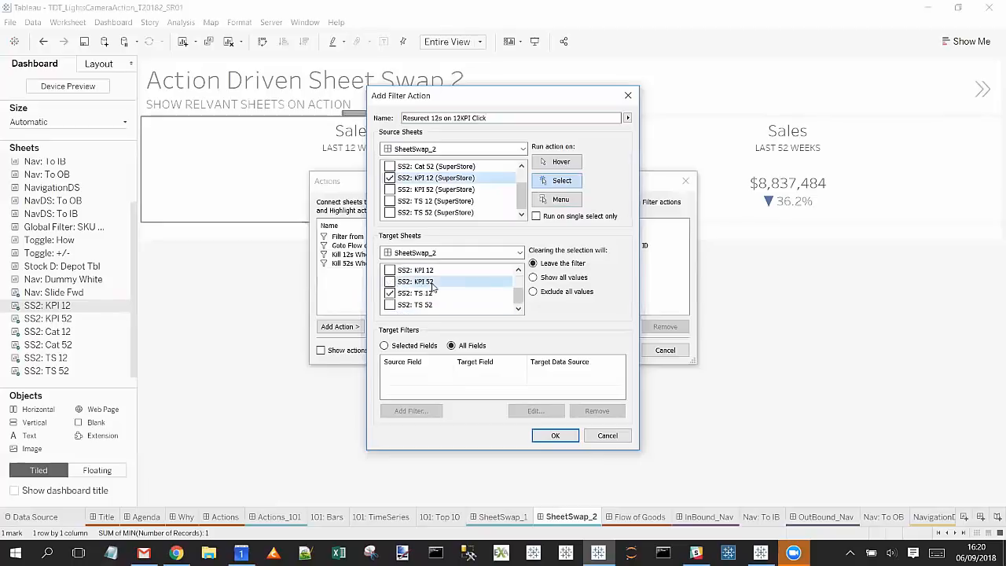
# - Filter the 12-week resurrect action on selected fields, mapping source 1One to target 1One in SuperStore
pyautogui.click(416, 345)
pyautogui.click(420, 415)
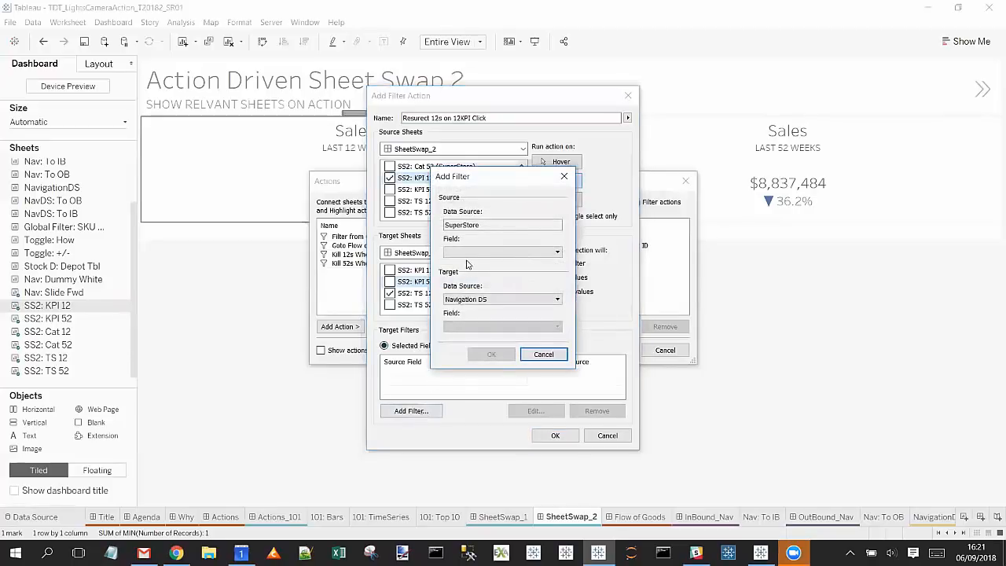
pyautogui.click(474, 254)
pyautogui.click(477, 273)
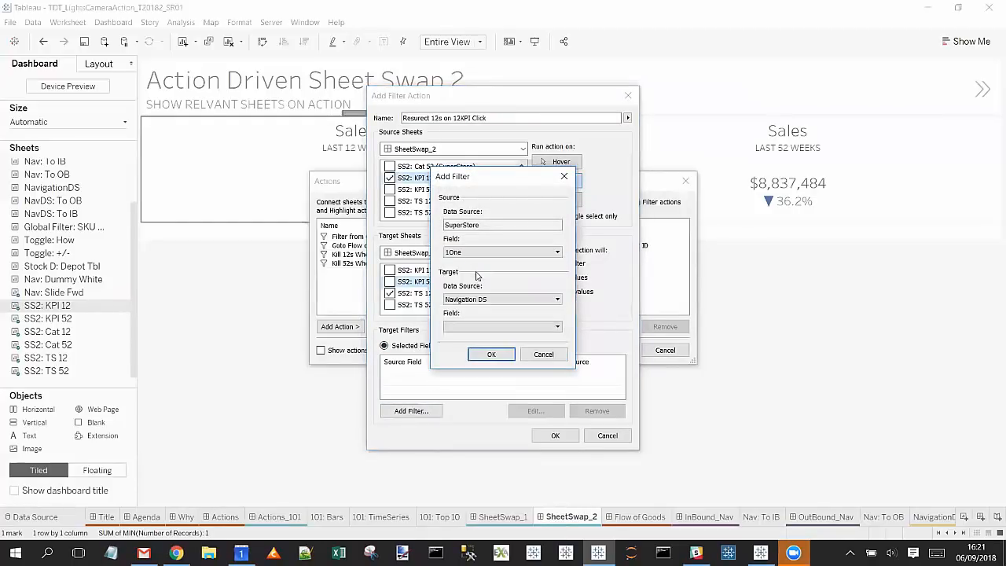
pyautogui.click(482, 302)
pyautogui.click(481, 320)
pyautogui.click(481, 326)
pyautogui.click(480, 352)
pyautogui.click(477, 327)
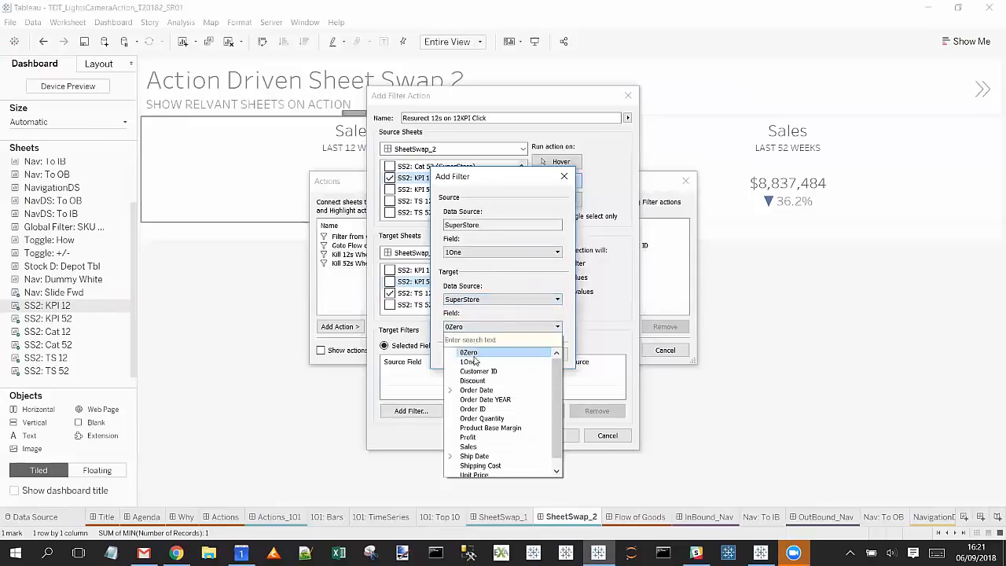
pyautogui.click(470, 362)
pyautogui.click(482, 352)
# - Add a second target filter to the 12-week resurrect action, mapping 0Zero to 0Zero in SuperStore
pyautogui.click(418, 411)
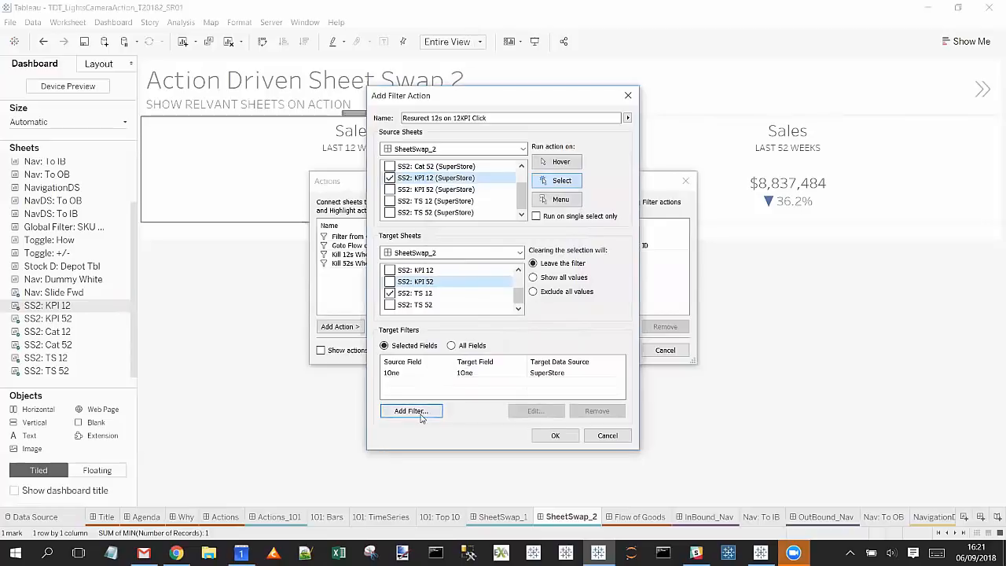
pyautogui.click(473, 252)
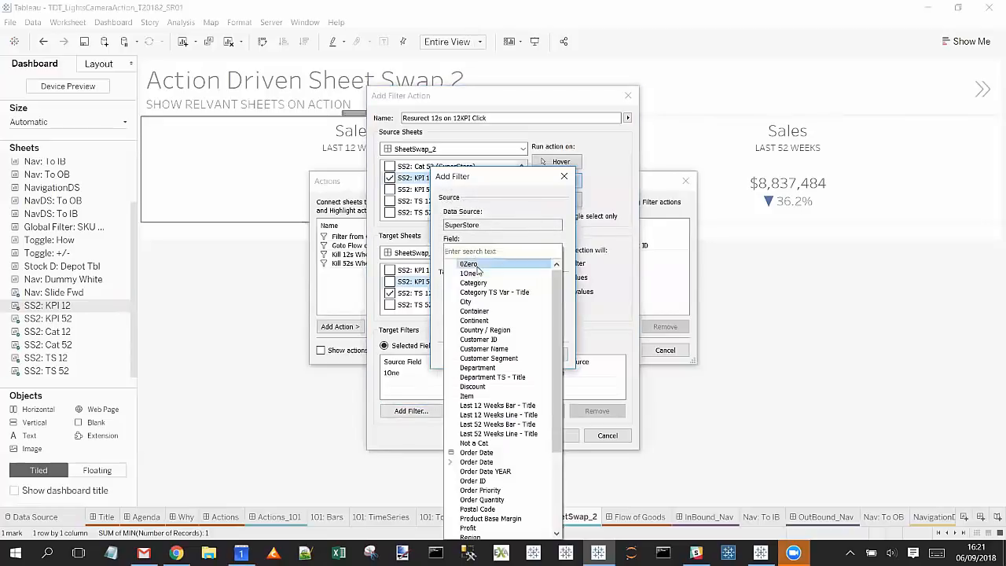
pyautogui.click(469, 264)
pyautogui.click(477, 299)
pyautogui.click(474, 320)
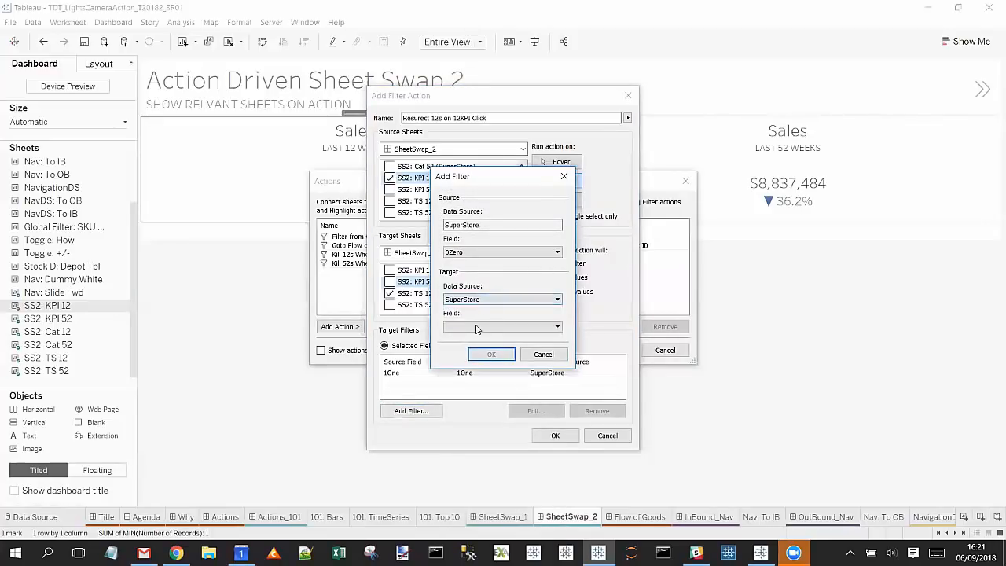
pyautogui.click(478, 327)
pyautogui.click(478, 353)
pyautogui.click(498, 354)
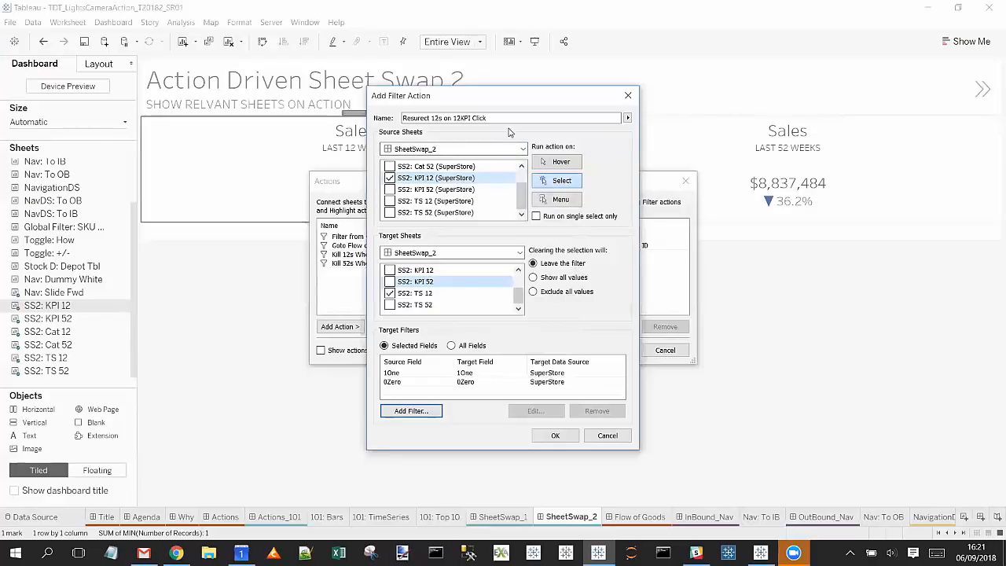
# - Copy the full name of the 12-week resurrect action for reuse and save the action
pyautogui.moveTo(472, 118); pyautogui.dragTo(407, 117)
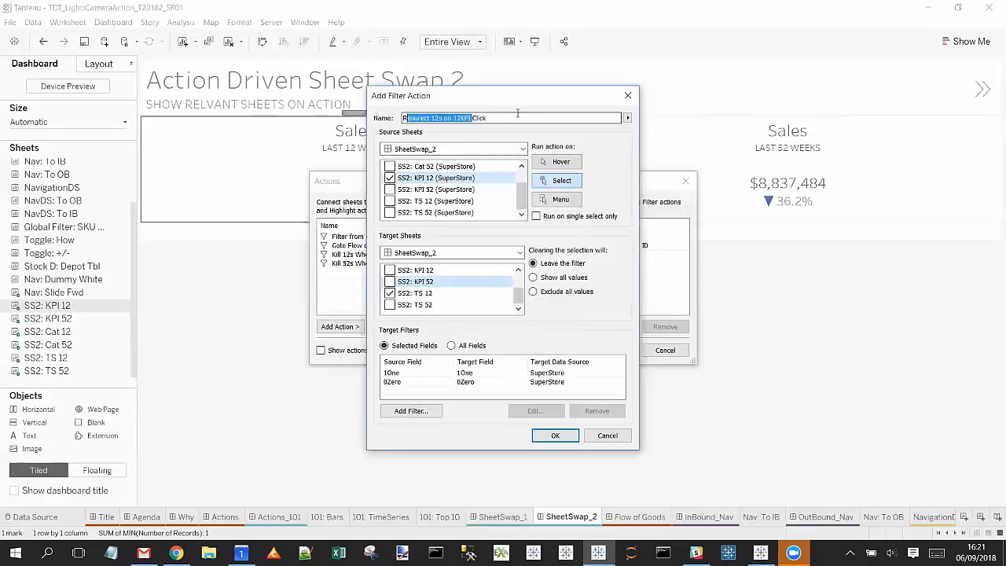
pyautogui.moveTo(487, 118); pyautogui.dragTo(401, 118)
pyautogui.hotkey('ctrl', 'c')
pyautogui.click(555, 436)
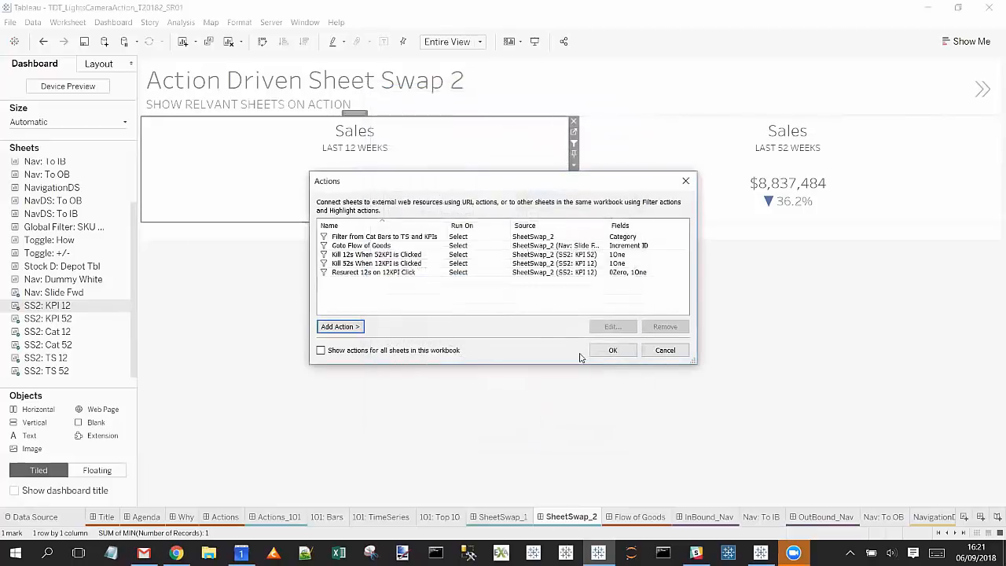
# - Add another filter action, reusing the copied name edited to "Resurect 52s on 52KPI Click"
pyautogui.click(355, 326)
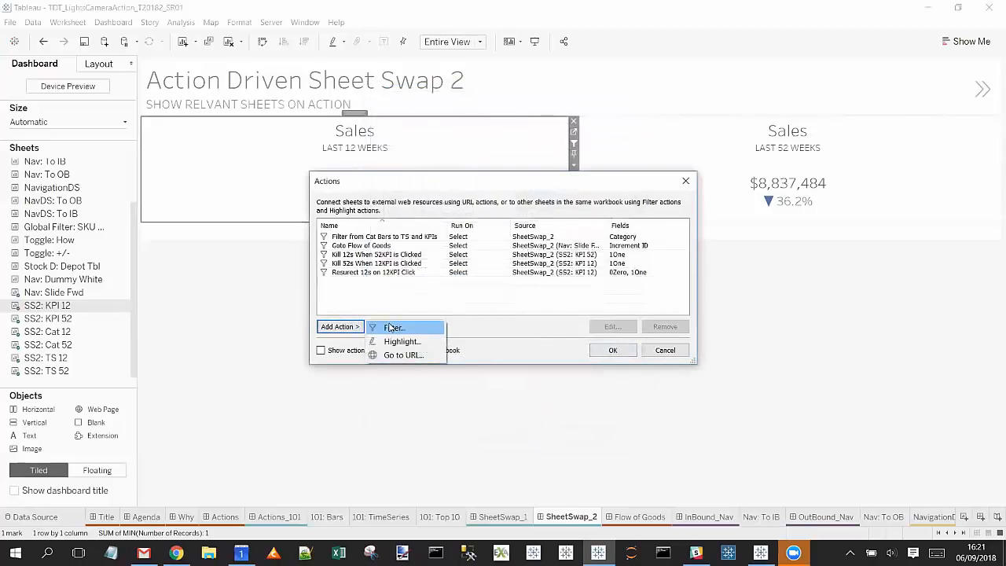
pyautogui.click(391, 327)
pyautogui.hotkey('ctrl', 'v')
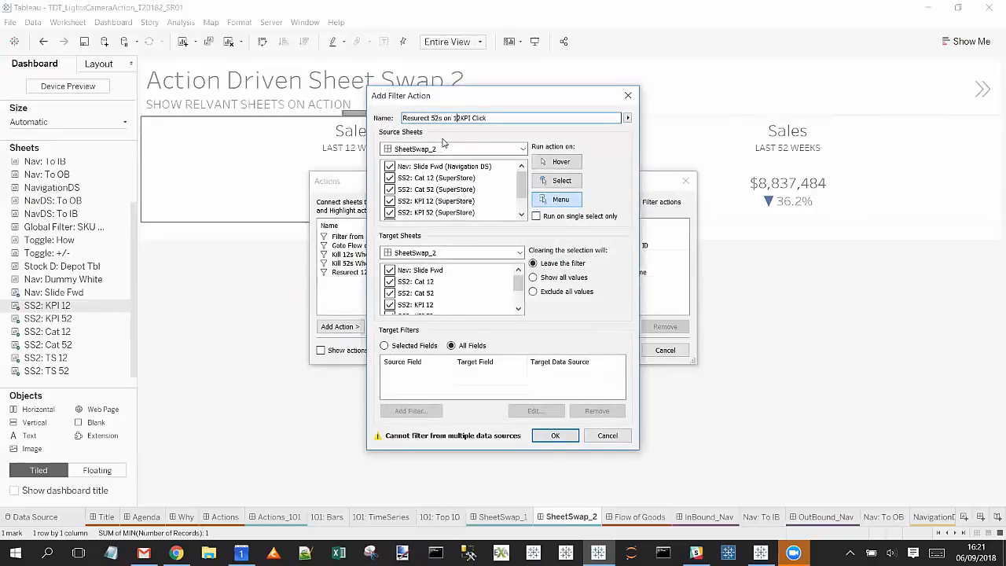
# - Use only SS2: KPI 52 as the action's source, run it on Select, and leave the filter when the selection is cleared
pyautogui.scroll(-1, 438, 176)
pyautogui.keyDown('shift'); pyautogui.click(409, 213); pyautogui.keyUp('shift')
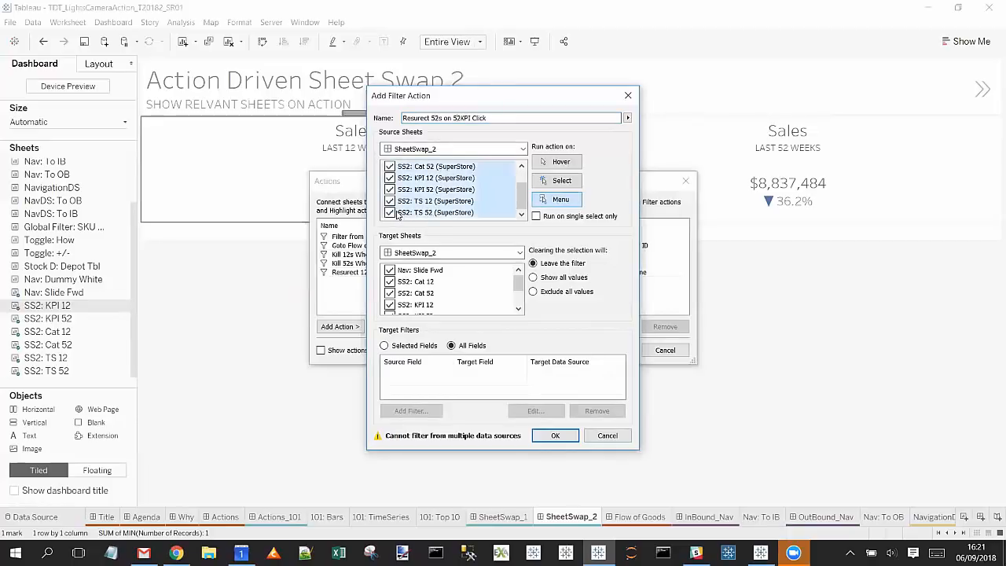
pyautogui.click(390, 212)
pyautogui.scroll(1, 413, 205)
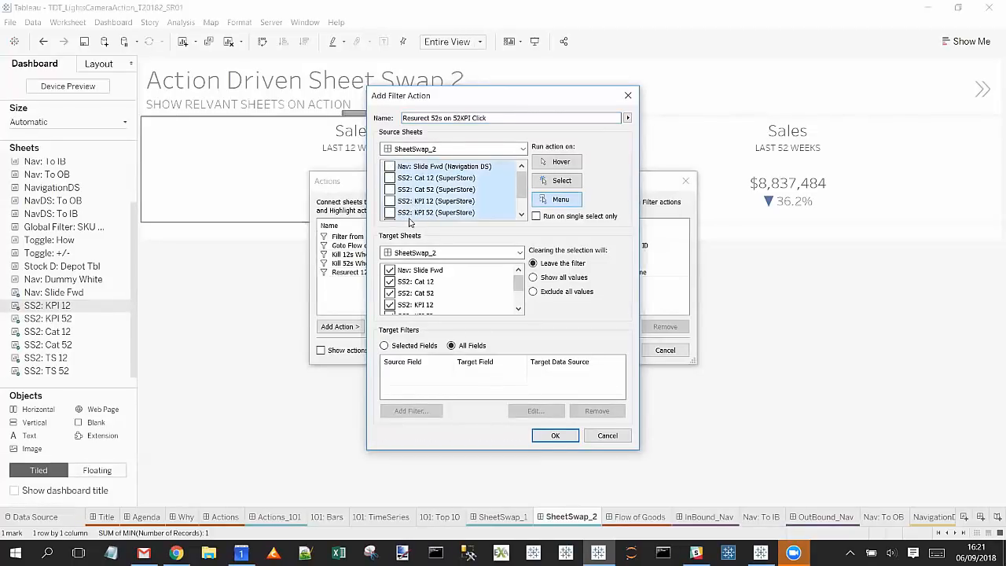
pyautogui.click(409, 213)
pyautogui.click(389, 212)
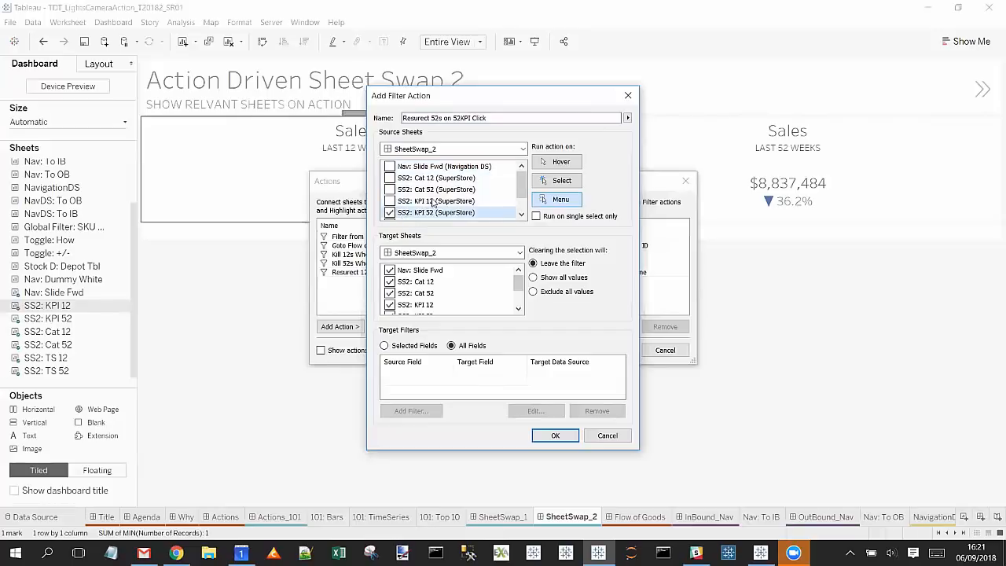
pyautogui.scroll(-1, 422, 207)
pyautogui.click(561, 180)
pyautogui.click(564, 276)
pyautogui.click(570, 263)
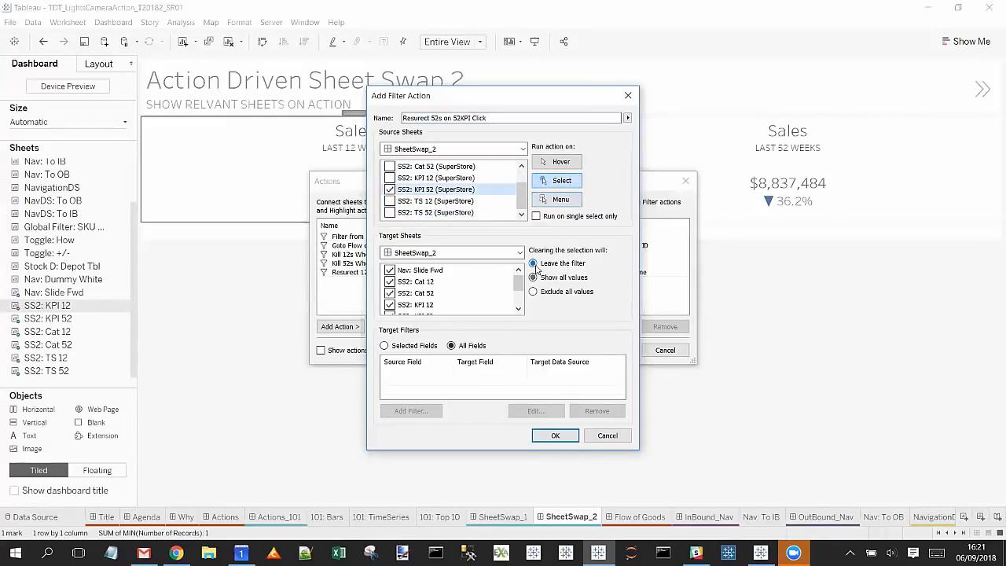
# - Restrict the action's target sheets to SS2: Cat 52 and SS2: TS 52
pyautogui.scroll(-1, 448, 283)
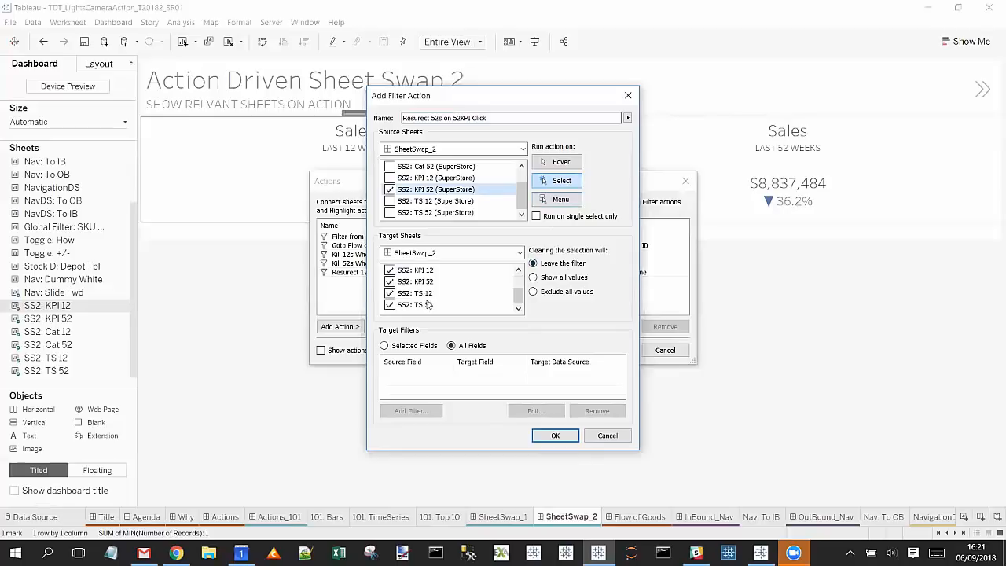
pyautogui.keyDown('shift'); pyautogui.click(426, 304); pyautogui.keyUp('shift')
pyautogui.click(390, 305)
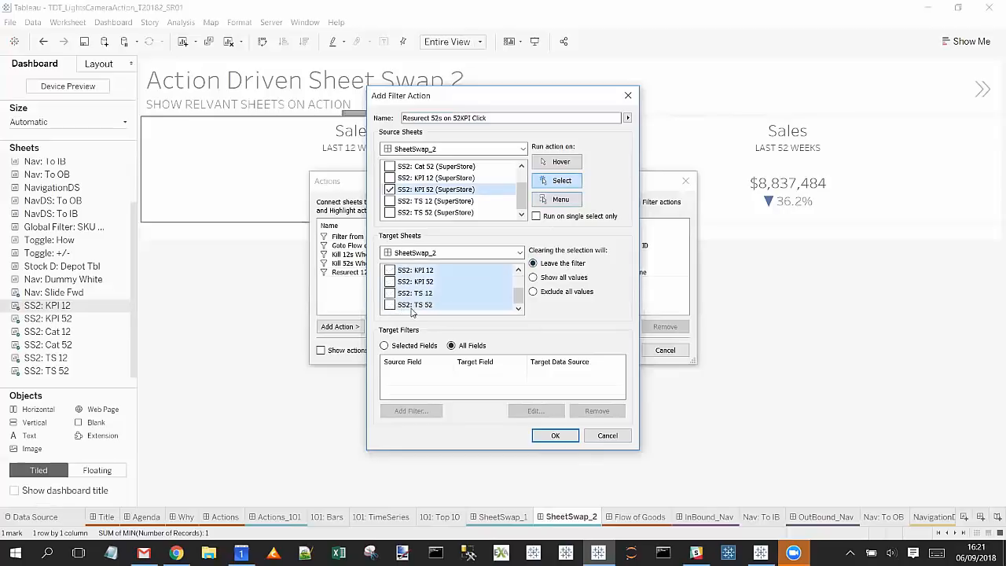
pyautogui.click(410, 307)
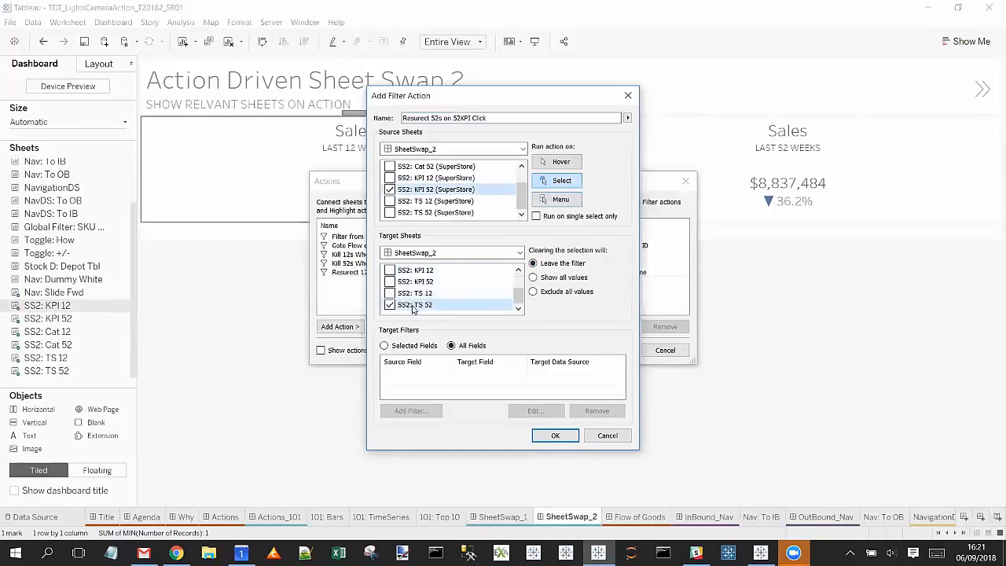
pyautogui.scroll(1, 393, 306)
pyautogui.click(390, 293)
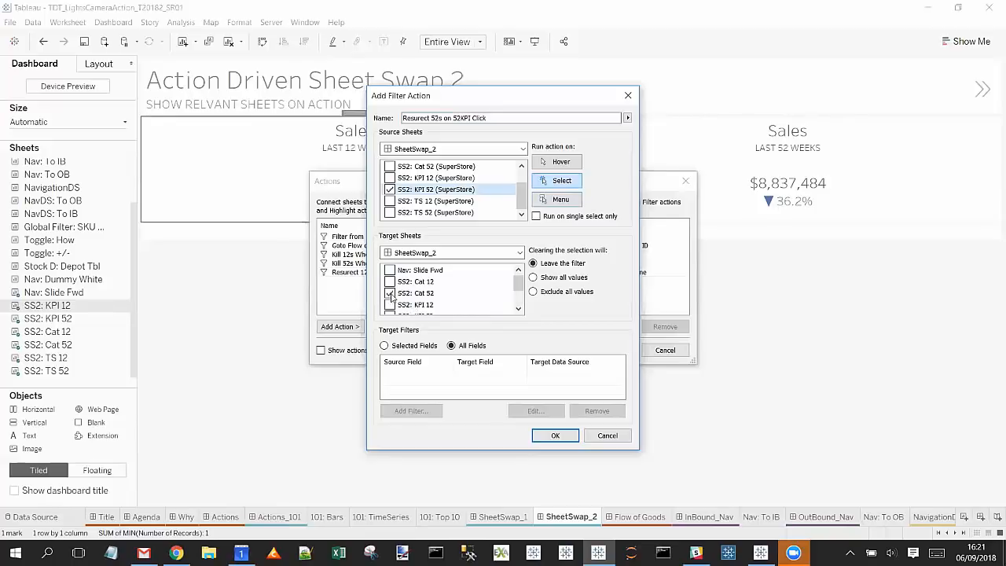
# - Filter the 52-week resurrect action on selected fields, mapping source 1One to target 1One in SuperStore
pyautogui.click(399, 347)
pyautogui.click(410, 410)
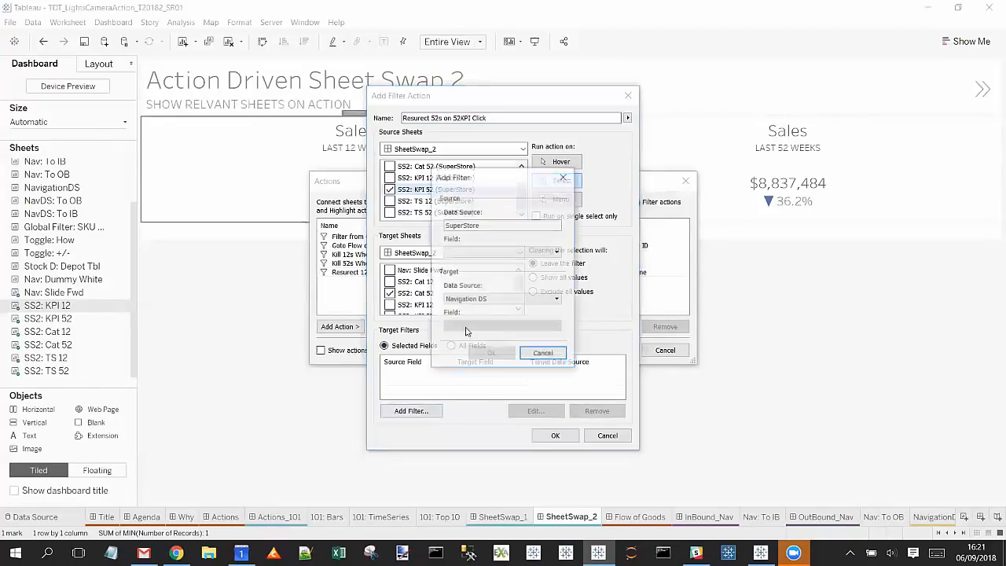
pyautogui.click(478, 250)
pyautogui.click(476, 272)
pyautogui.click(477, 299)
pyautogui.click(482, 309)
pyautogui.click(483, 300)
pyautogui.click(484, 319)
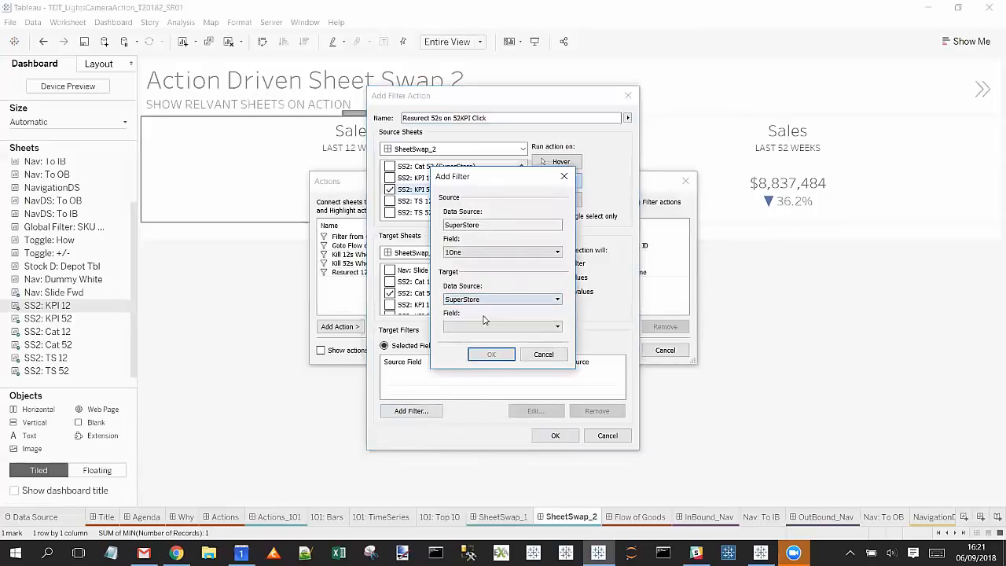
pyautogui.click(484, 326)
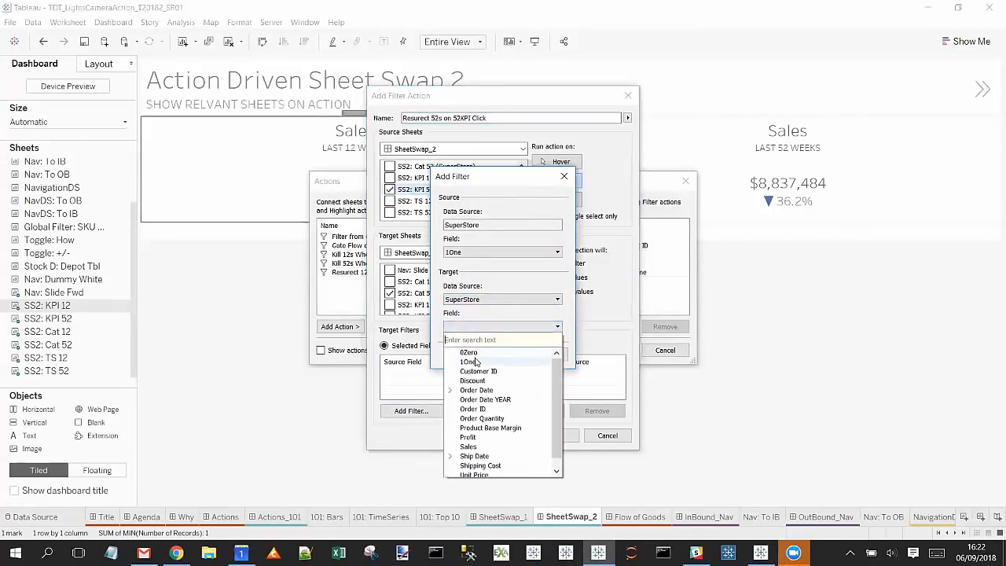
pyautogui.click(476, 360)
pyautogui.click(489, 352)
# - Add a second filter mapping source 0Zero to target 0Zero in SuperStore, and save the 52-week resurrect action
pyautogui.click(408, 410)
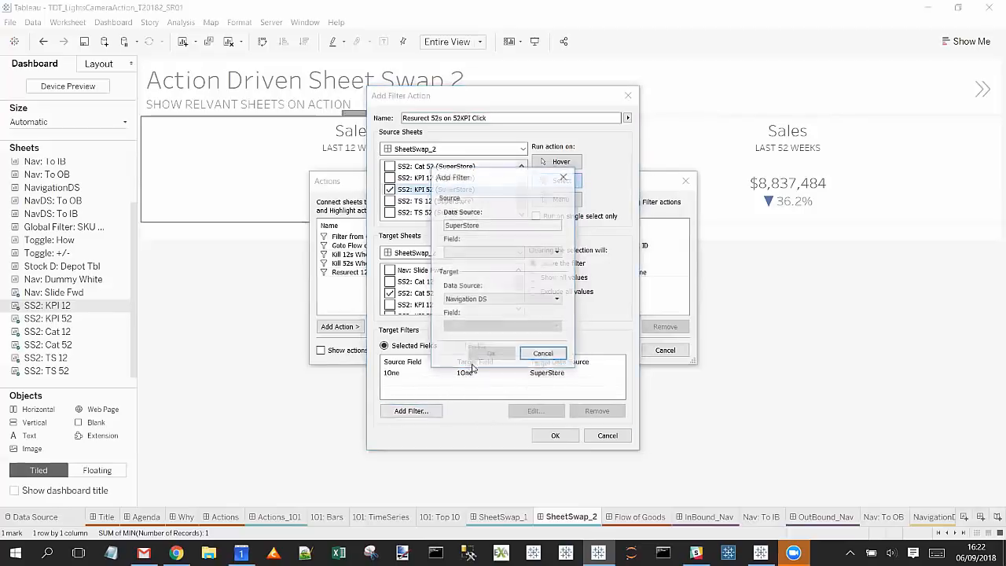
pyautogui.click(487, 251)
pyautogui.click(479, 264)
pyautogui.click(485, 300)
pyautogui.click(484, 312)
pyautogui.click(479, 326)
pyautogui.click(479, 339)
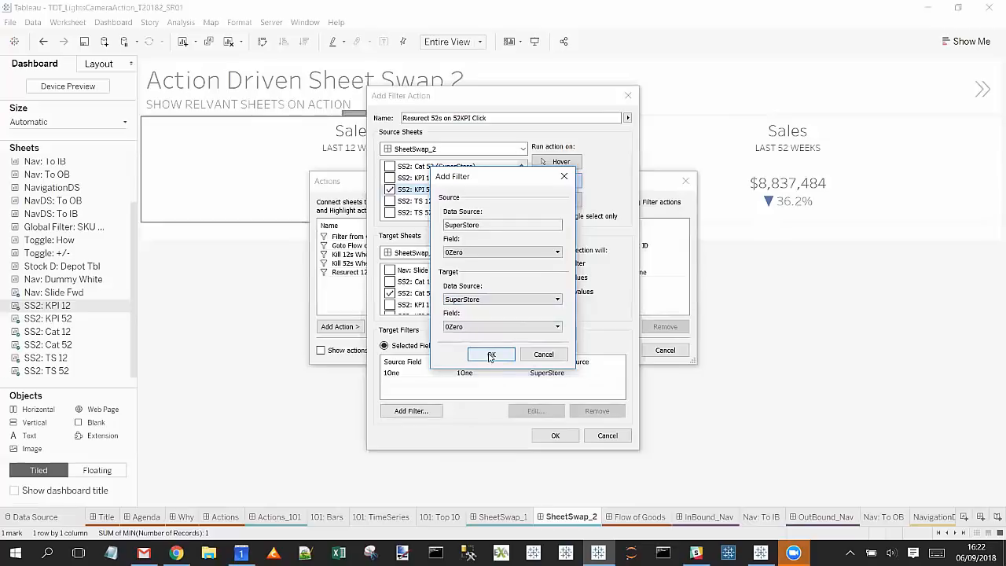
pyautogui.click(481, 354)
pyautogui.click(555, 435)
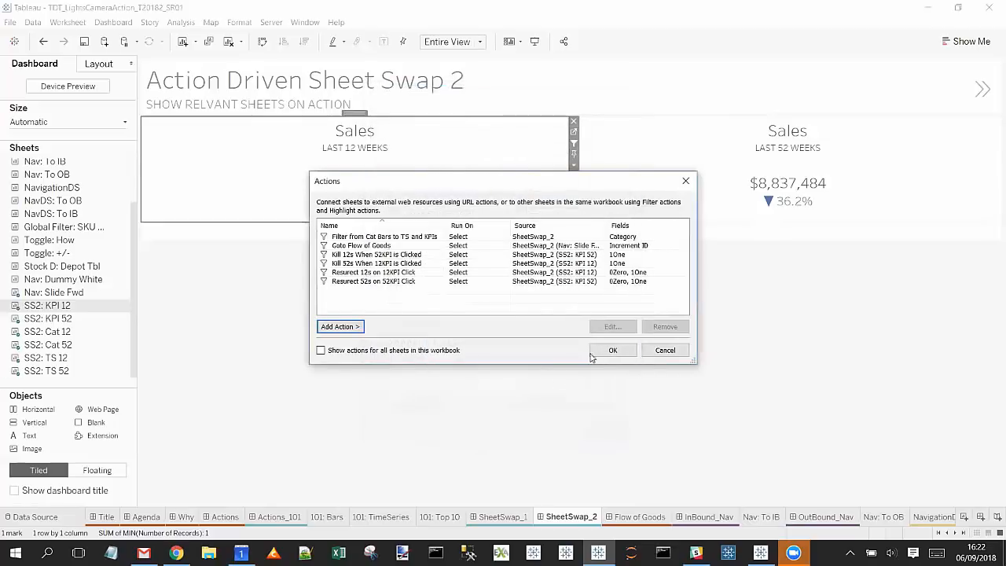
pyautogui.click(606, 350)
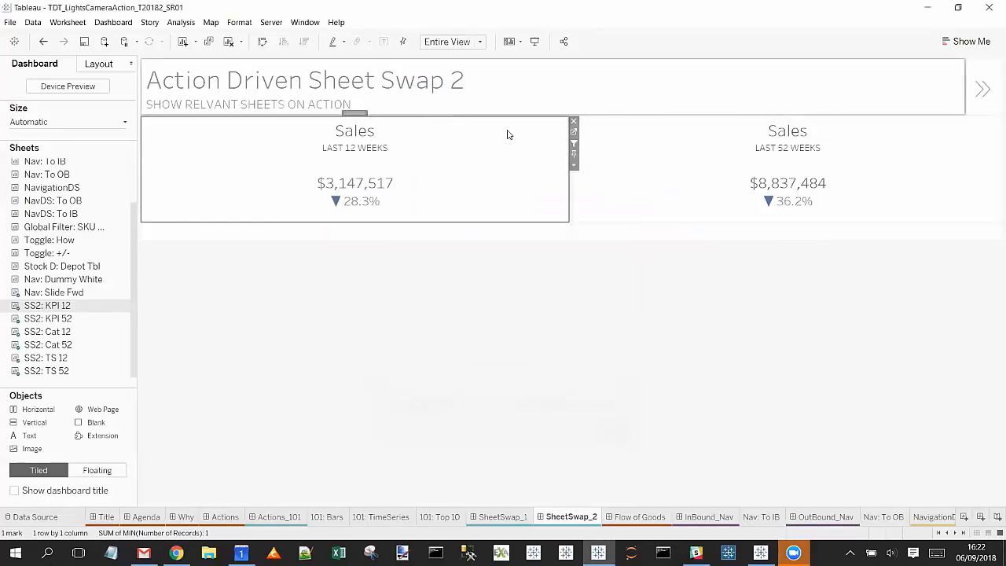
# - Check the SS2: KPI 12 worksheet, and test the sheet swap on SheetSwap_2 by selecting the 12-week and 52-week Sales KPIs
pyautogui.click(573, 145)
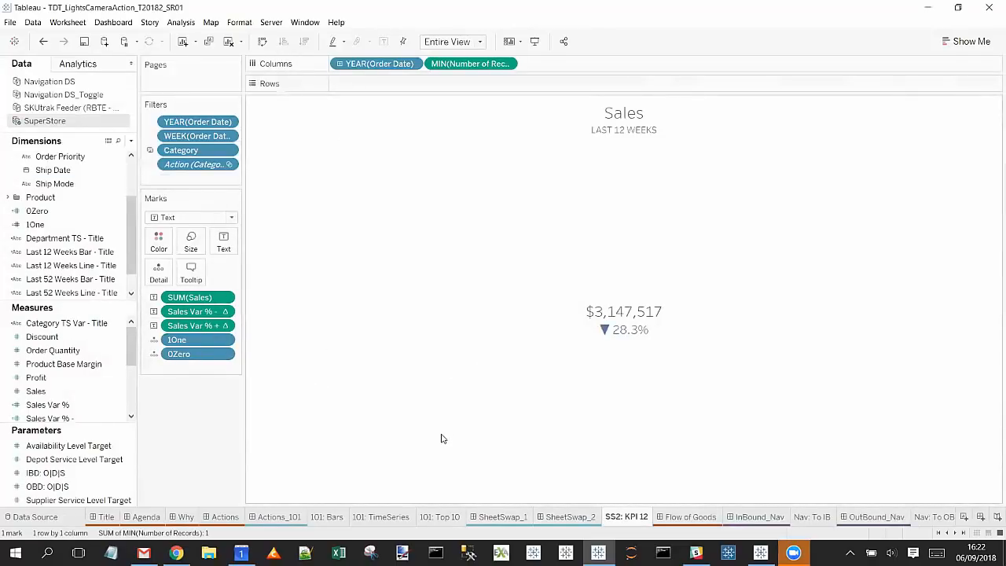
pyautogui.click(554, 517)
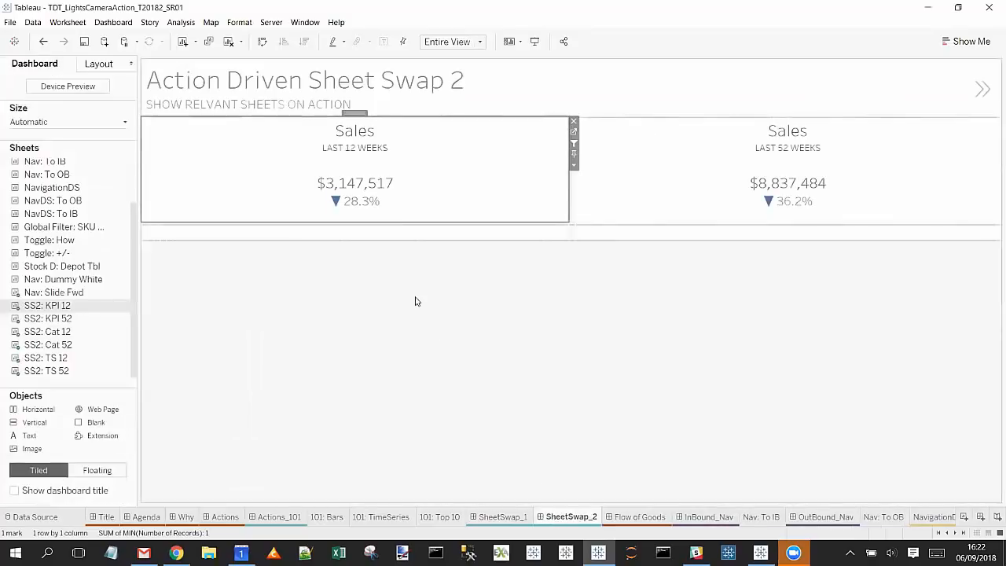
pyautogui.click(362, 194)
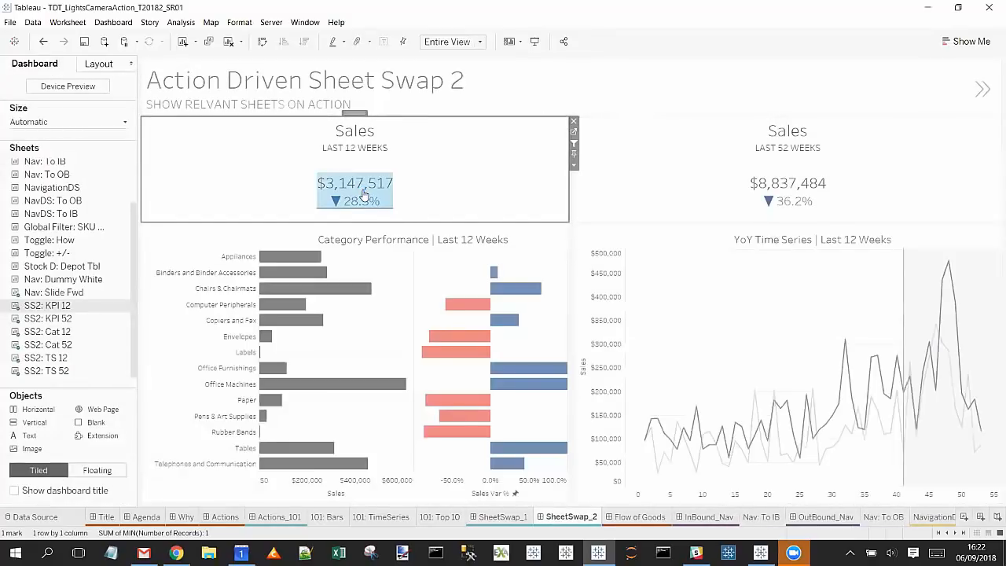
pyautogui.click(362, 193)
pyautogui.click(774, 203)
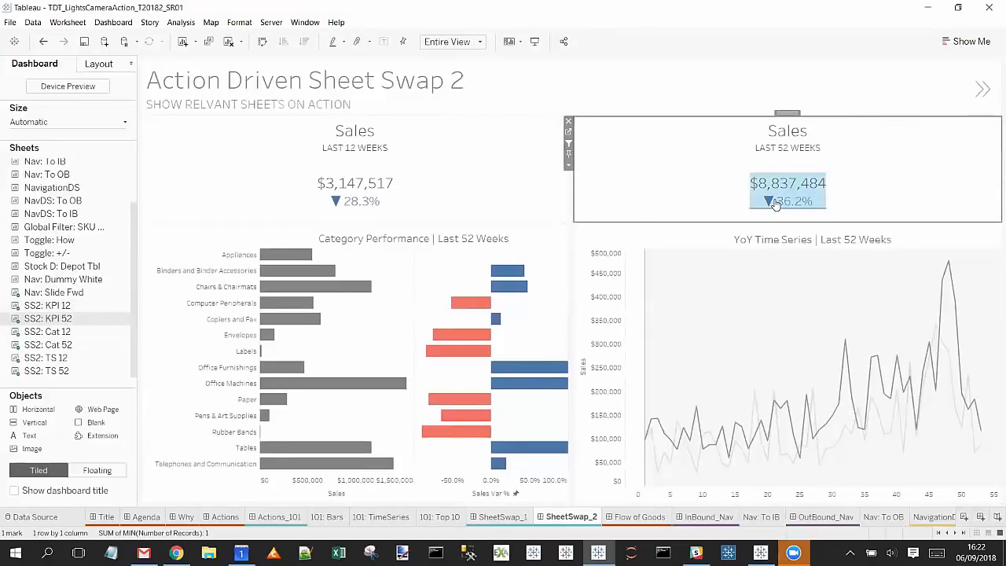
pyautogui.click(774, 203)
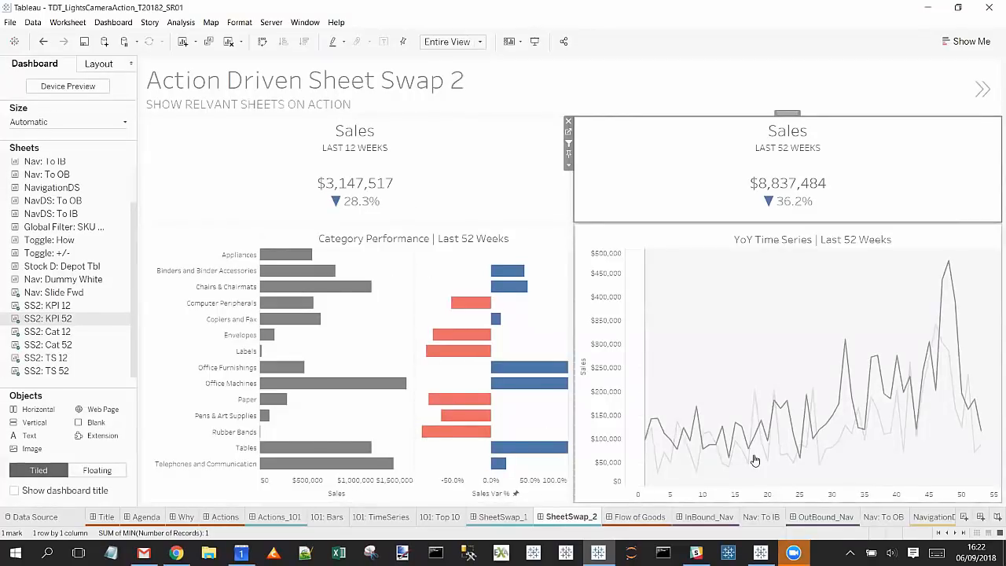
pyautogui.click(355, 203)
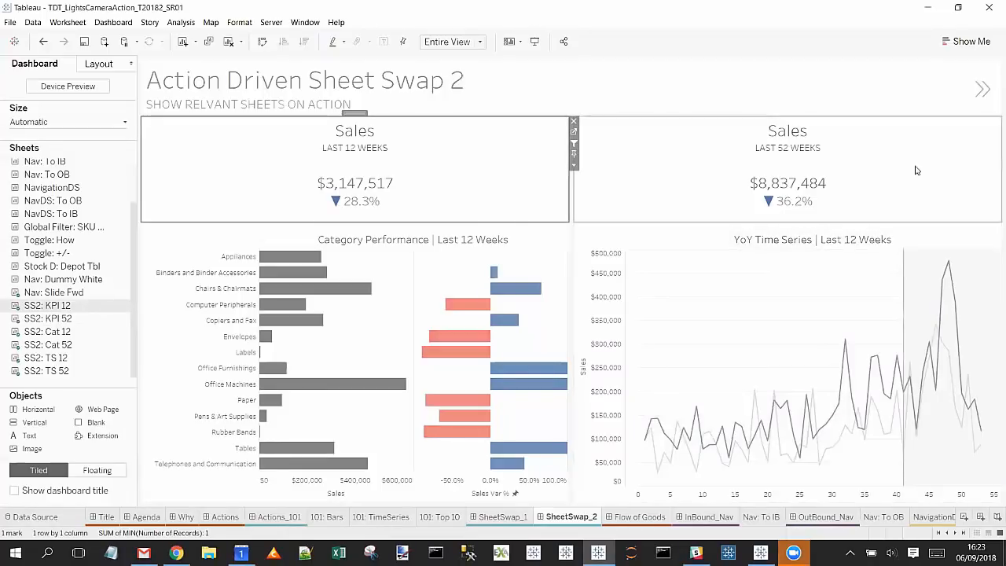
# - Follow the dashboard's forward arrow to Flow of Goods and show it in presentation mode
pyautogui.click(982, 91)
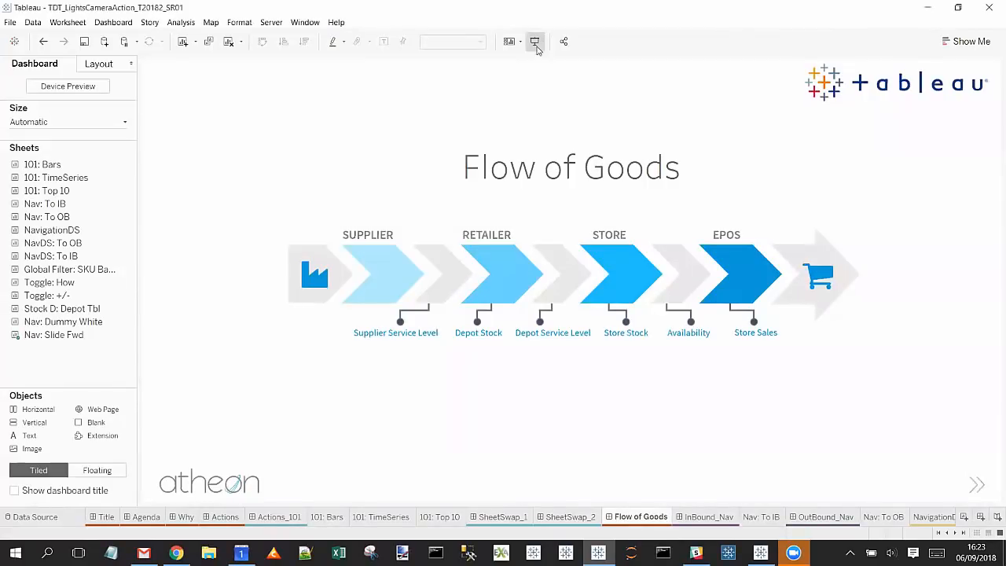
pyautogui.click(534, 41)
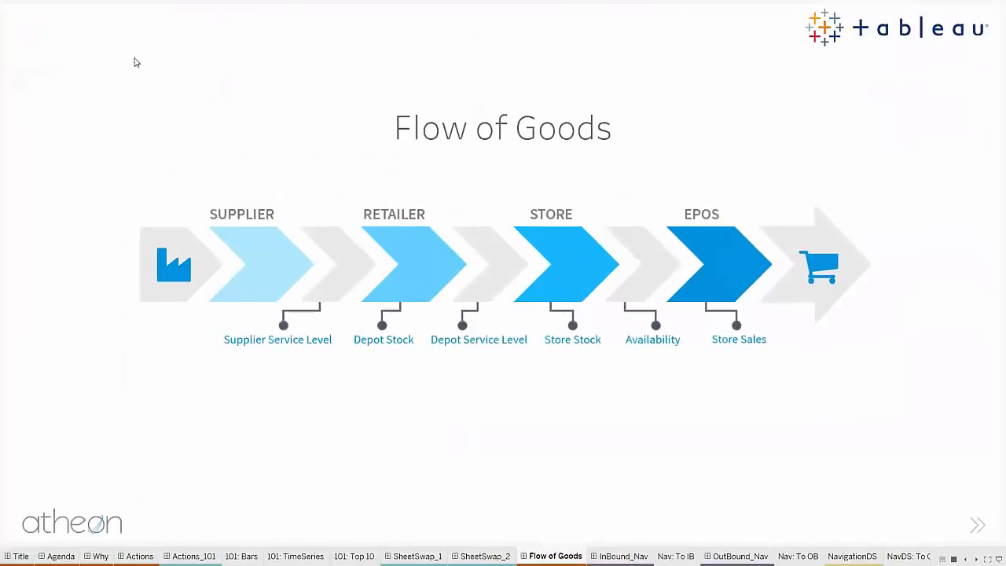
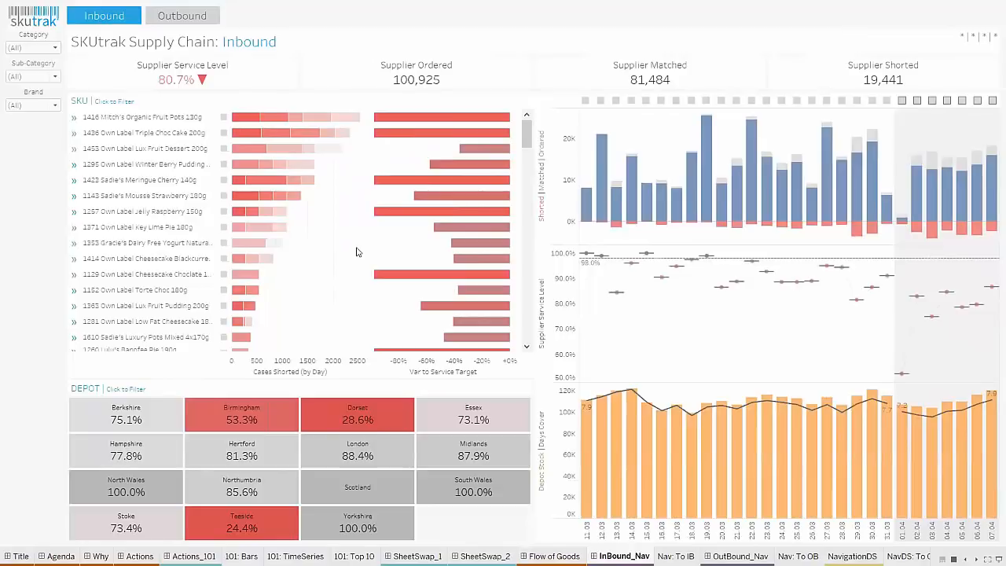
# - Test the SKU filter on InBound_Nav by selecting the bars of the first nine SKUs, and clear the selection
pyautogui.moveTo(358, 248); pyautogui.dragTo(238, 112)
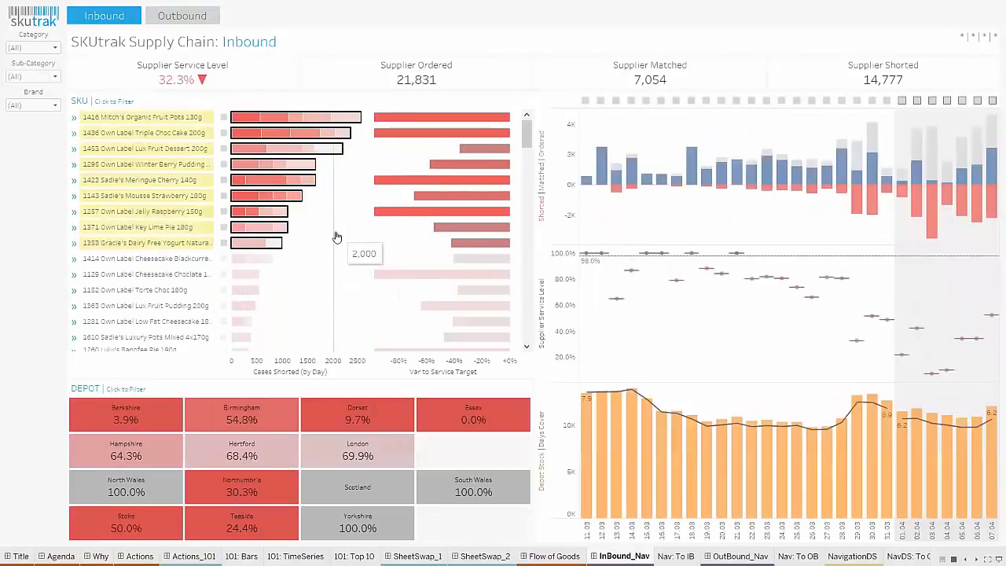
pyautogui.click(349, 229)
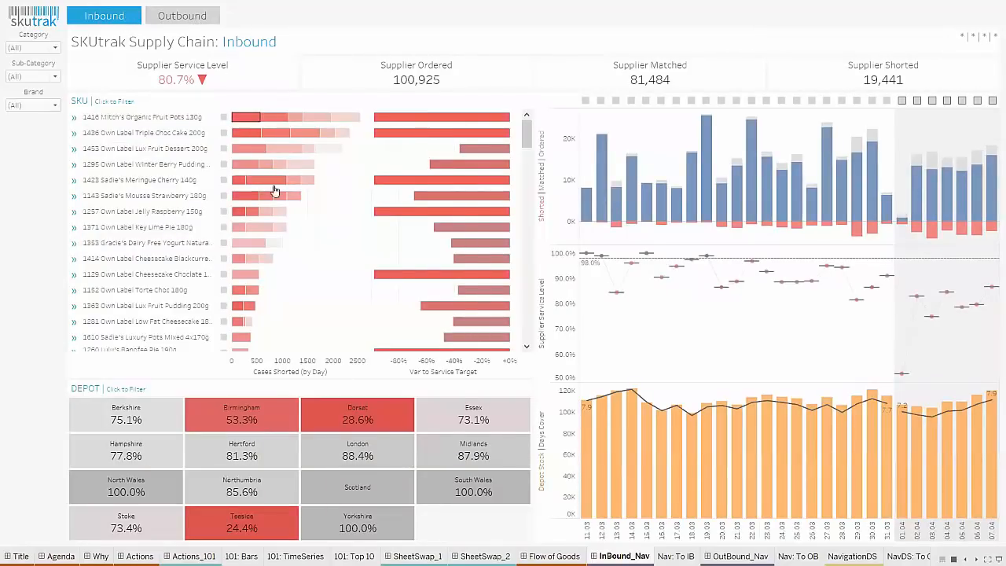
pyautogui.moveTo(276, 195)
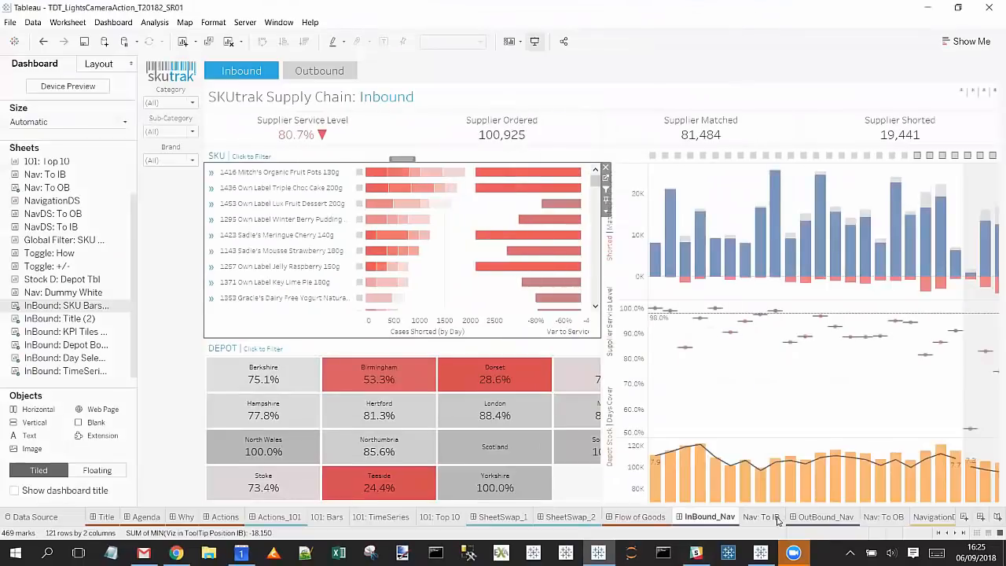
# - Open the Nav: To IB worksheet and inspect its mark size and the Inbound mark that fills the view
pyautogui.click(760, 516)
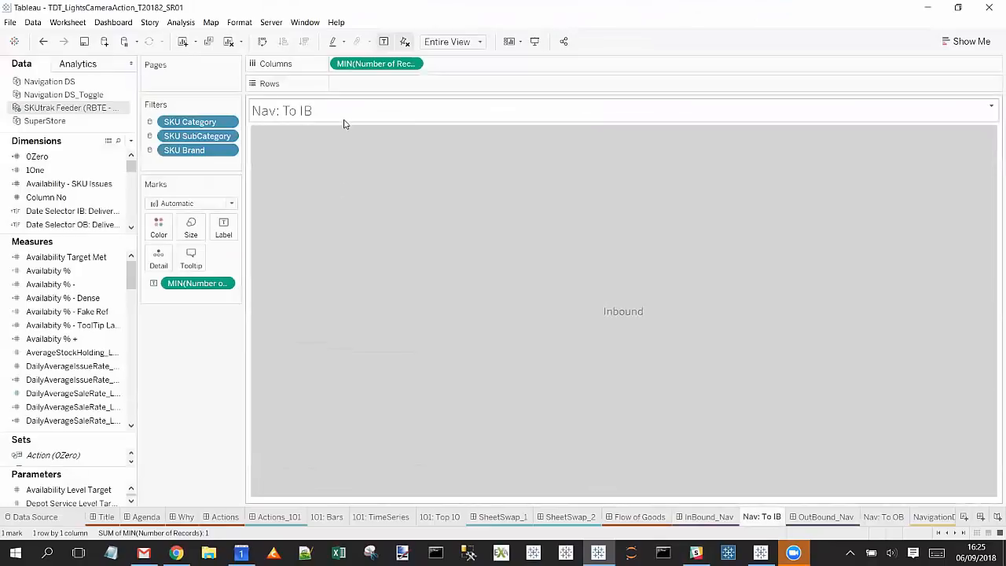
pyautogui.click(194, 235)
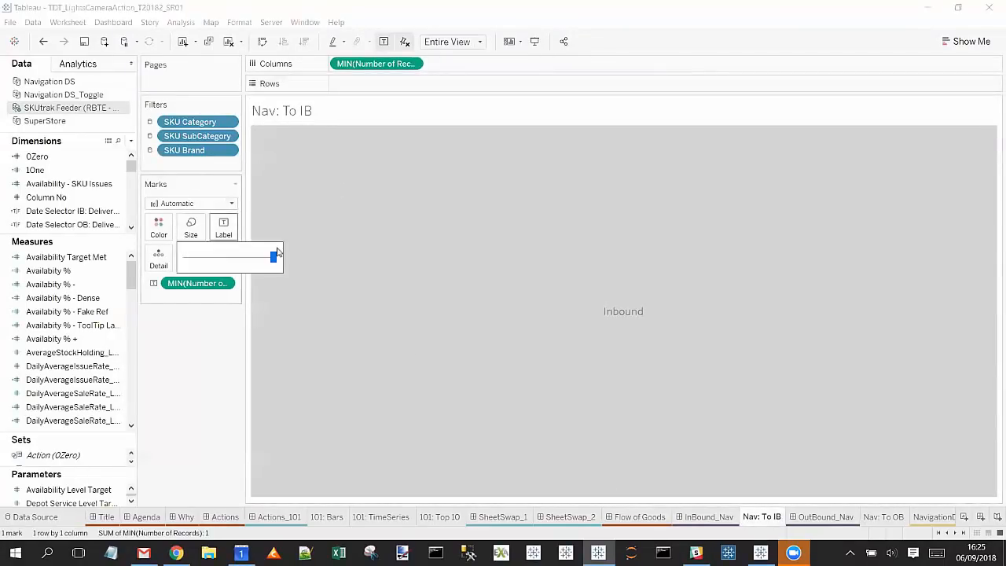
pyautogui.click(198, 395)
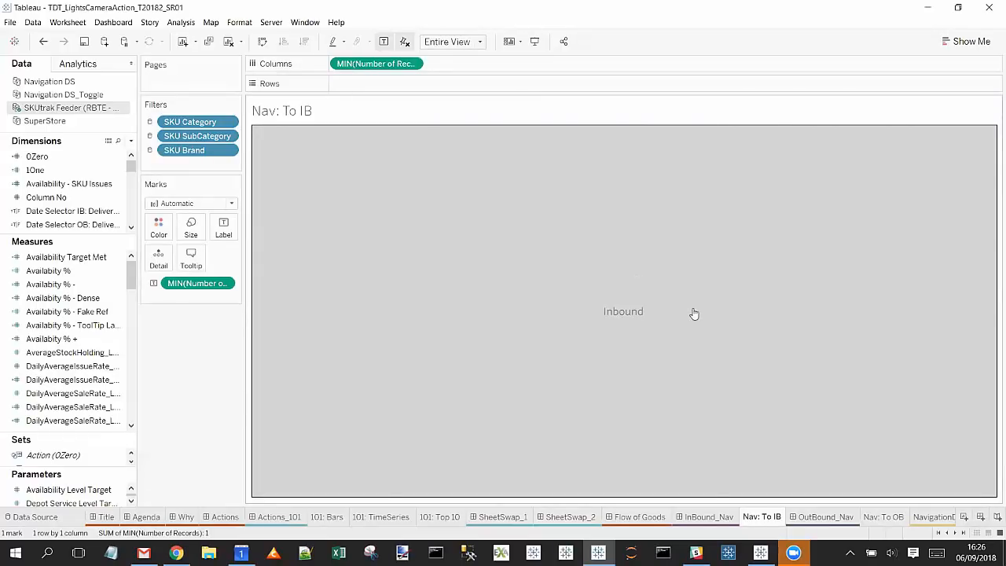
pyautogui.click(633, 341)
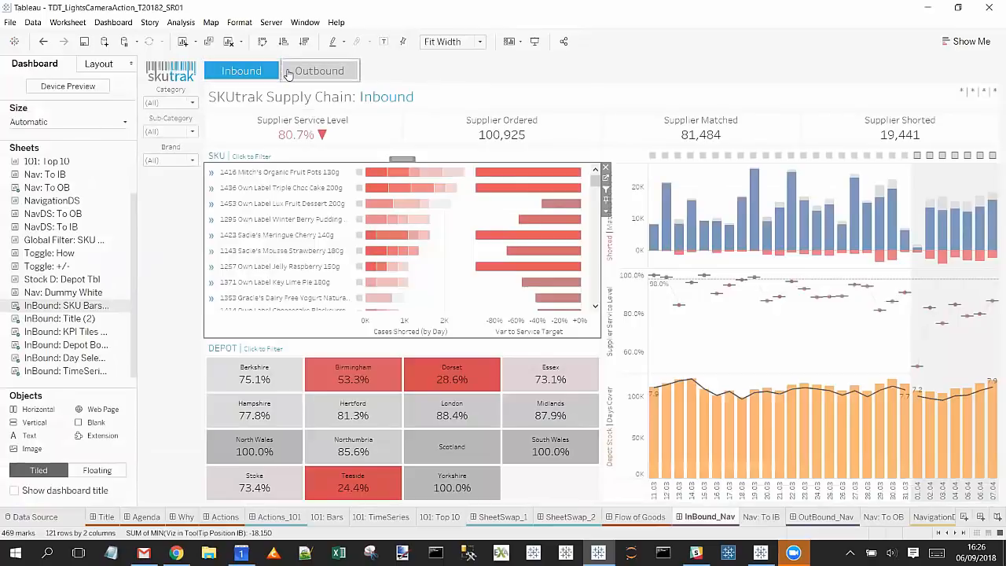
# - Add a filter action to the InBound_Nav dashboard and name it "Nav to Outbound"
pyautogui.click(111, 22)
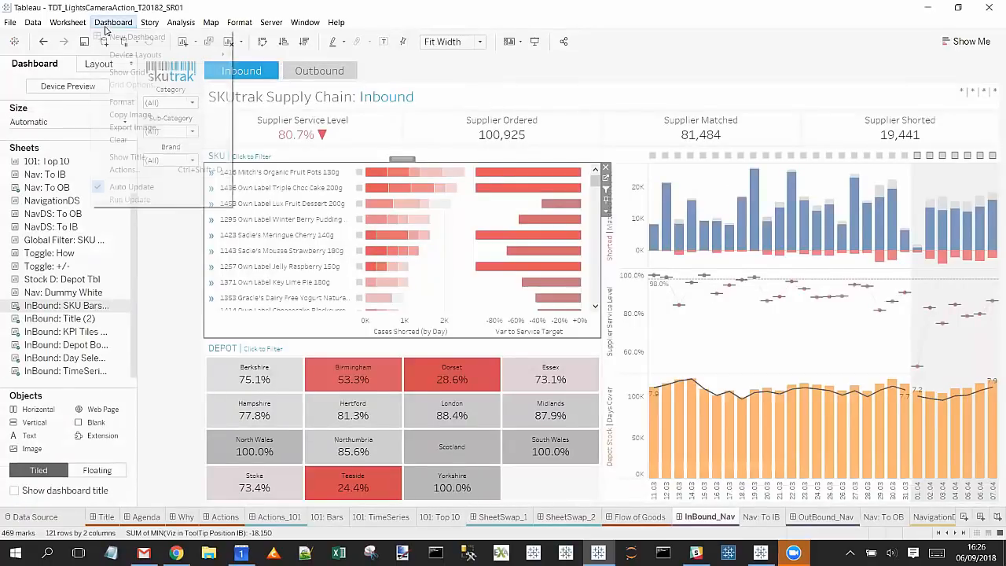
pyautogui.click(157, 168)
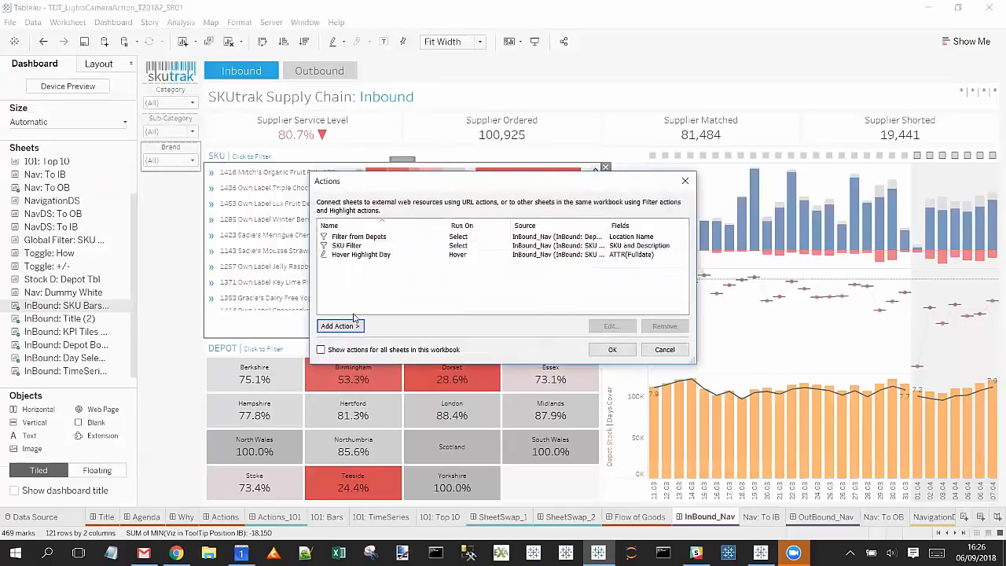
pyautogui.click(354, 322)
pyautogui.click(377, 326)
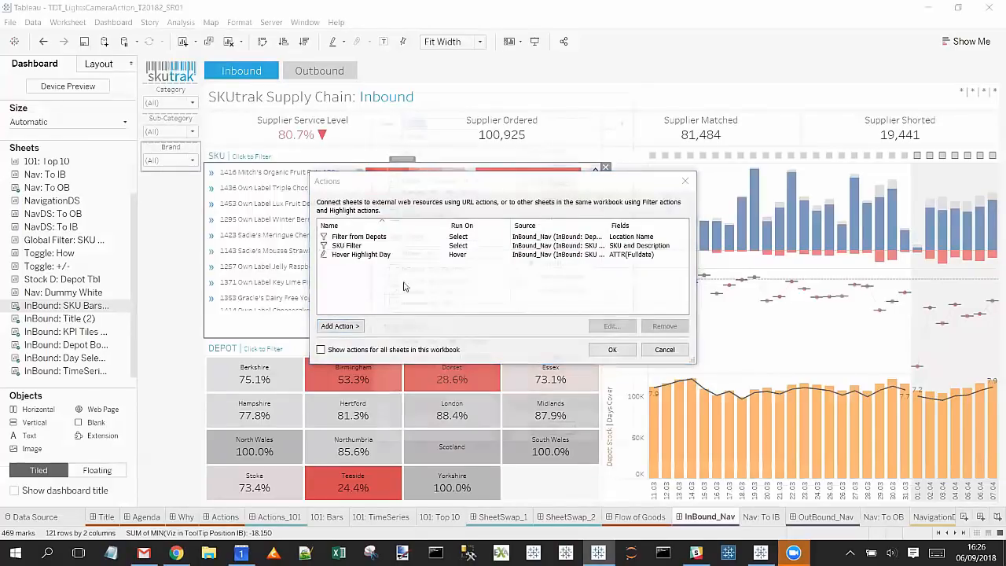
pyautogui.write('Nav to Outbound')
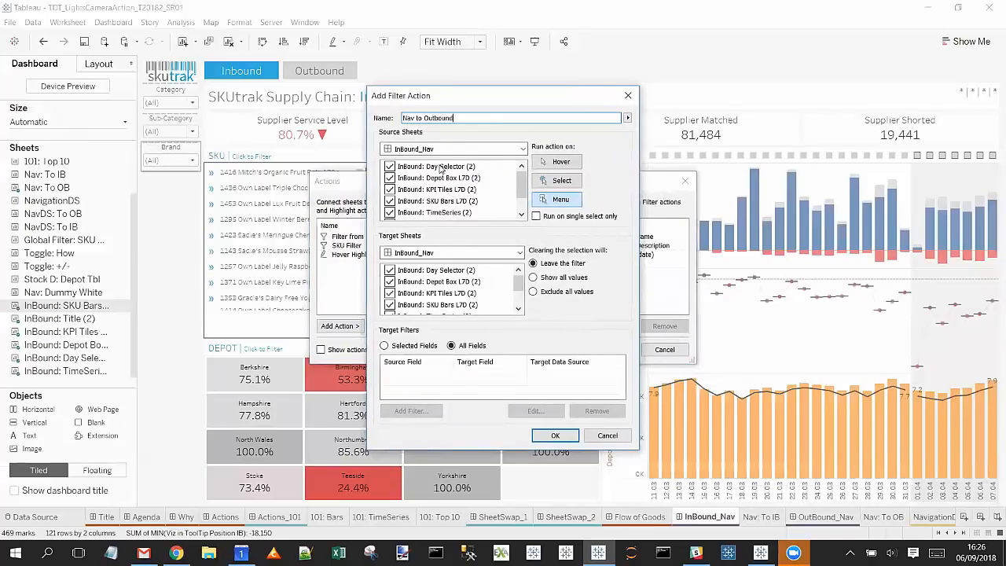
# - Use only Nav: To OB as the action's source sheet and run the action on Select
pyautogui.scroll(-1, 438, 204)
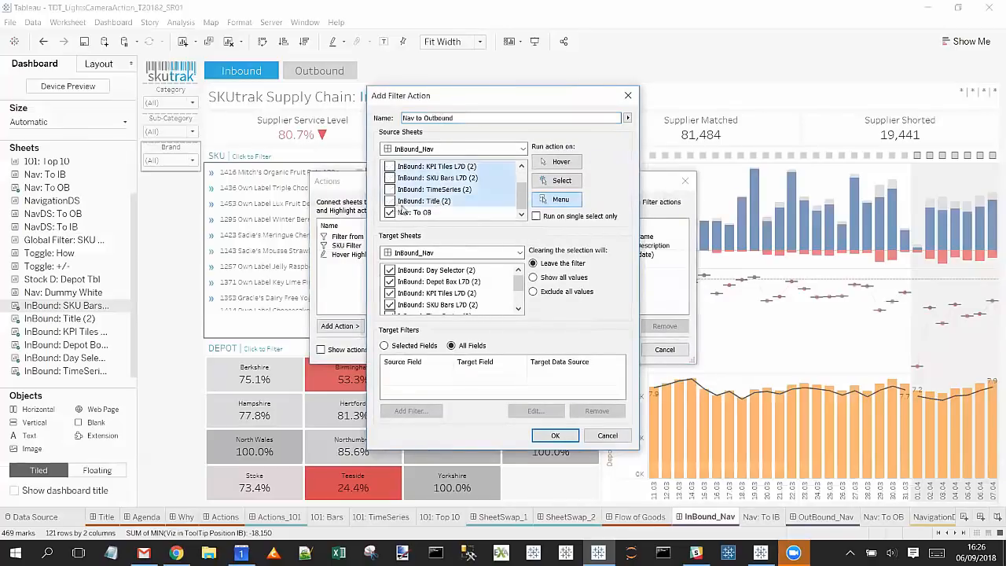
pyautogui.click(421, 209)
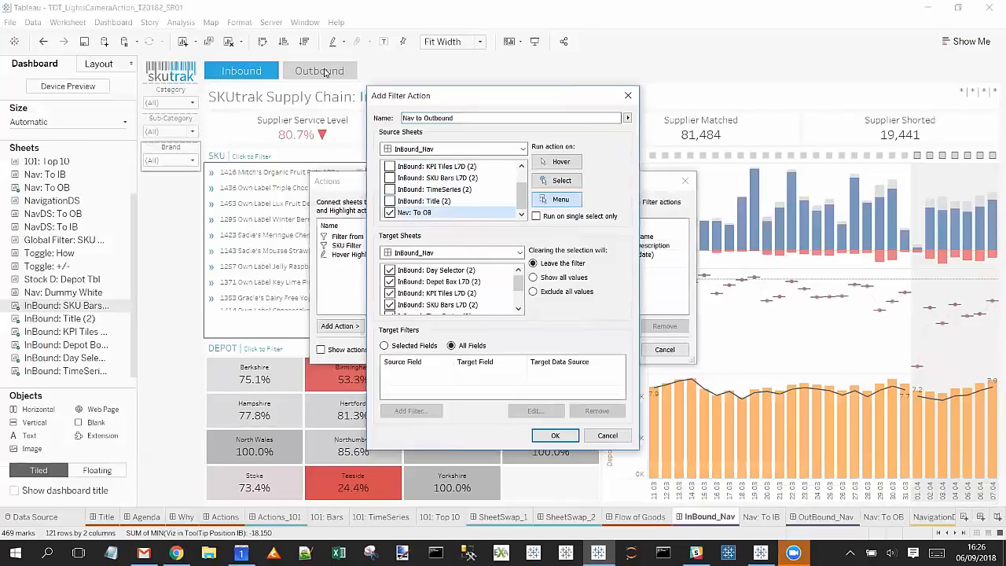
pyautogui.click(563, 183)
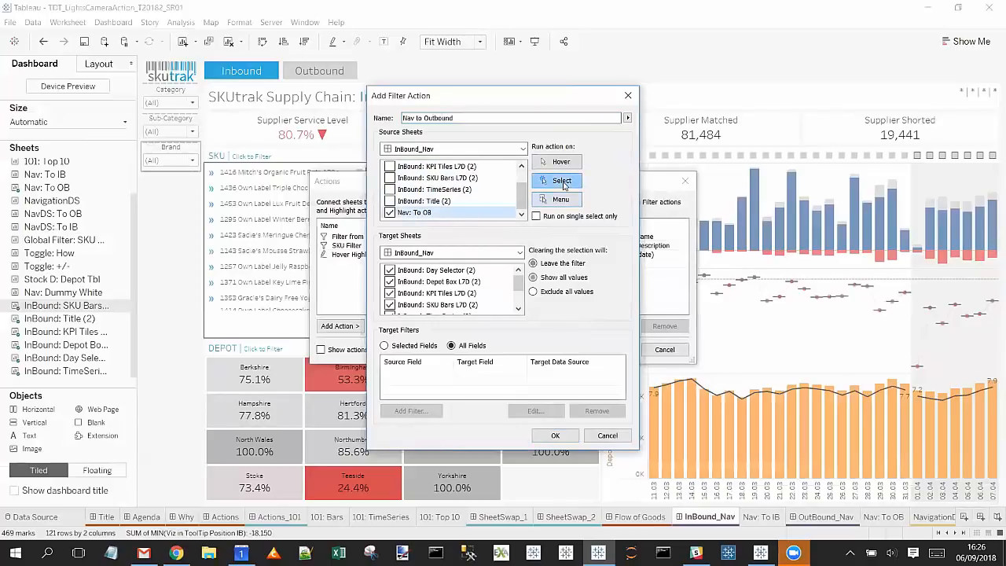
# - Target the OutBound_Nav dashboard with only Nav: To IB kept as target sheet, and save the navigation action
pyautogui.click(438, 253)
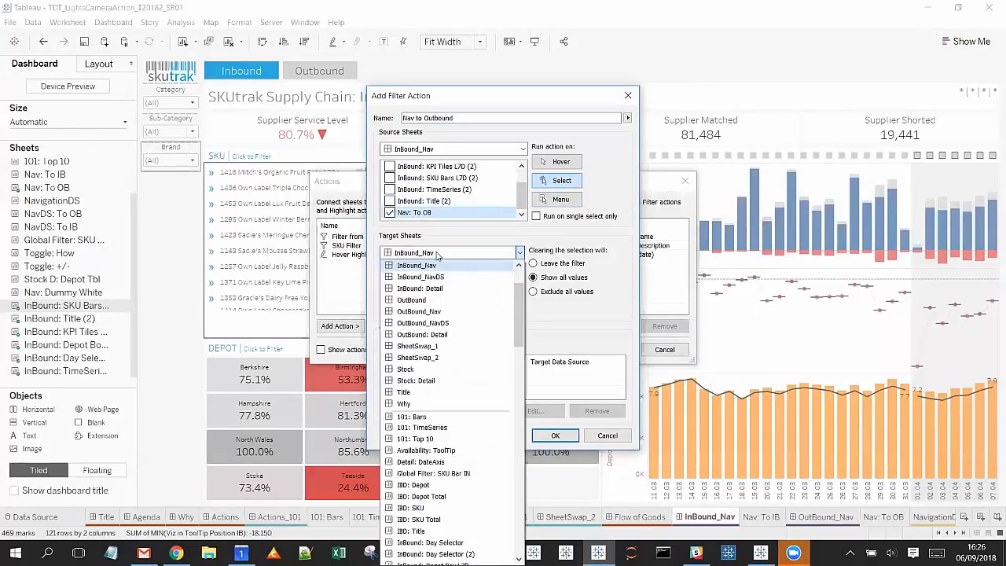
pyautogui.click(450, 313)
pyautogui.scroll(-3, 436, 303)
pyautogui.keyDown('shift'); pyautogui.click(435, 304); pyautogui.keyUp('shift')
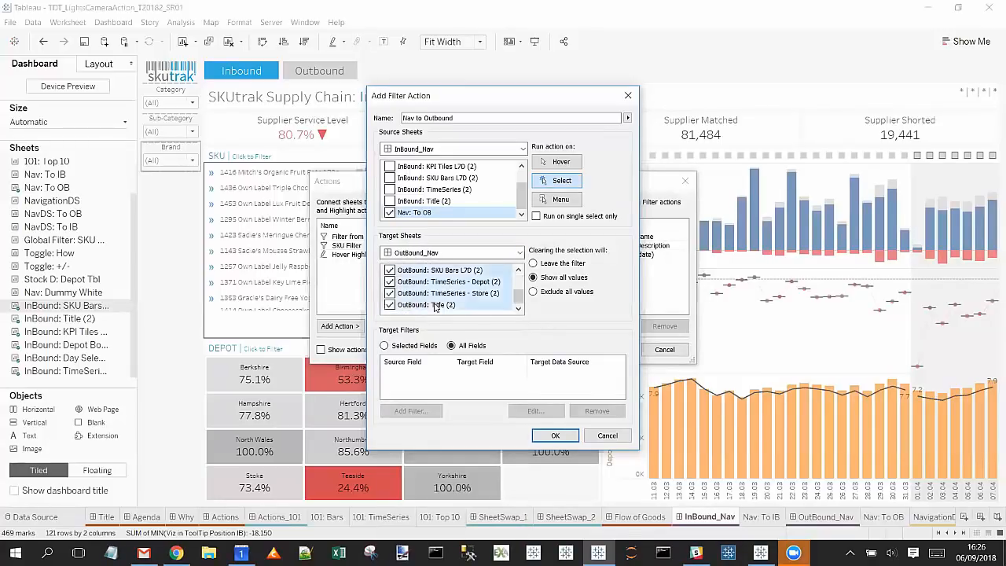
pyautogui.click(392, 304)
pyautogui.scroll(3, 405, 301)
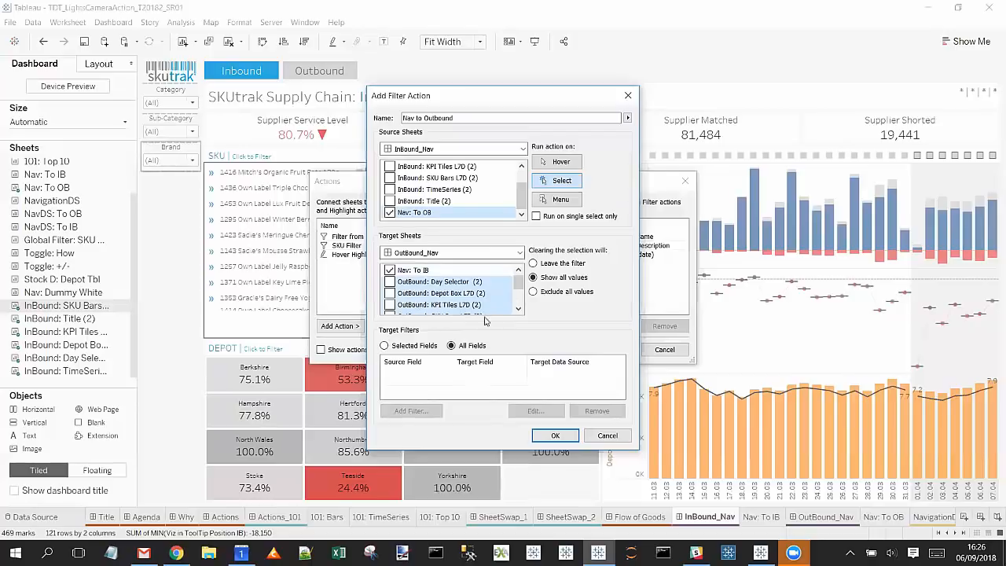
pyautogui.click(555, 435)
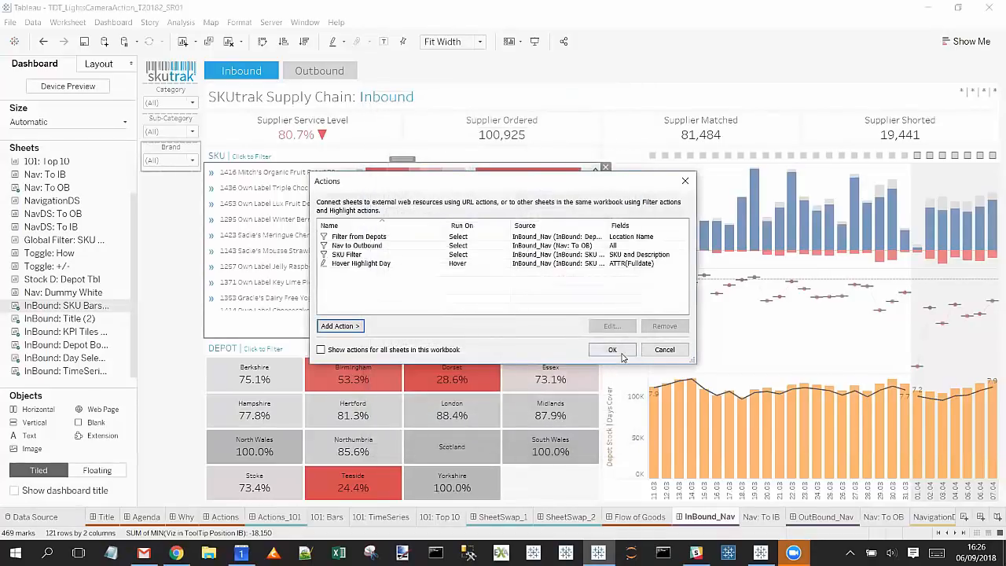
pyautogui.click(612, 349)
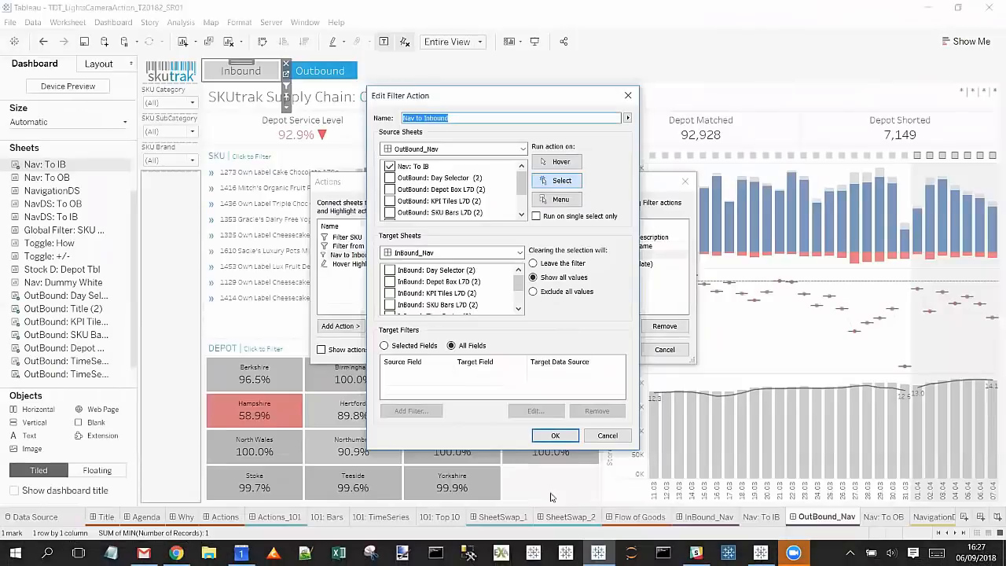
# - Leave the Nav to Inbound action's settings, and test the Inbound navigation button, presenting InBound_Nav full screen
pyautogui.click(606, 436)
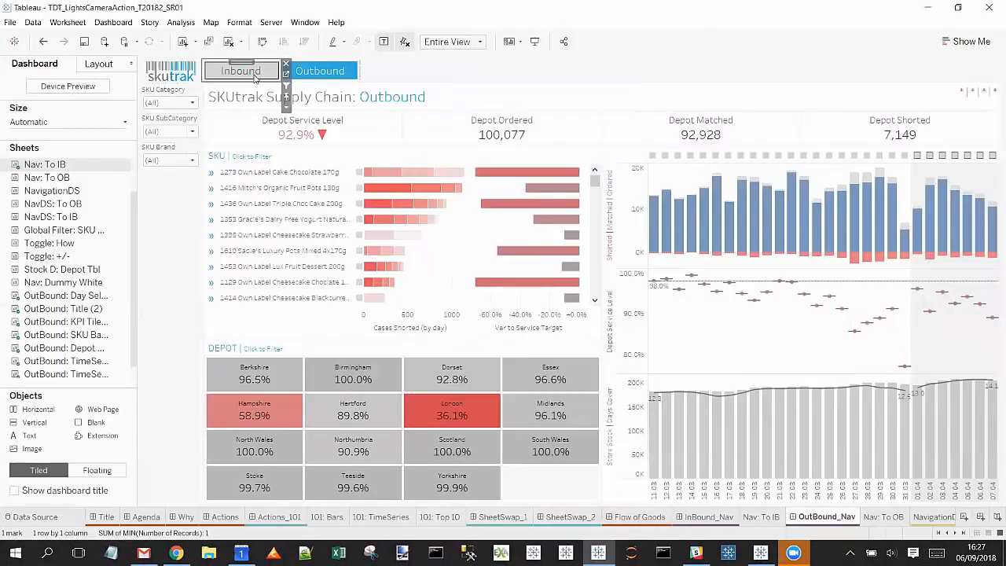
pyautogui.click(253, 76)
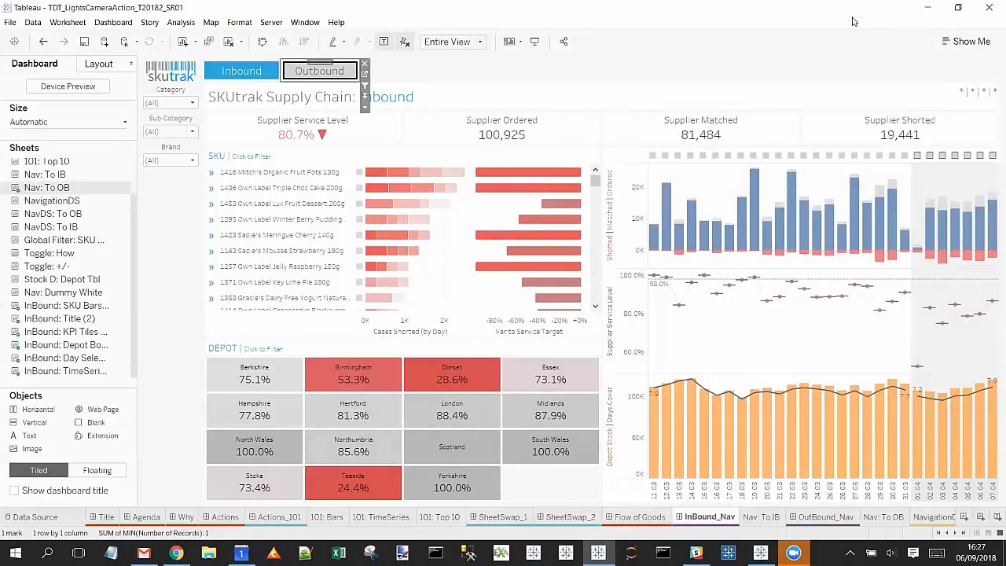
pyautogui.click(535, 41)
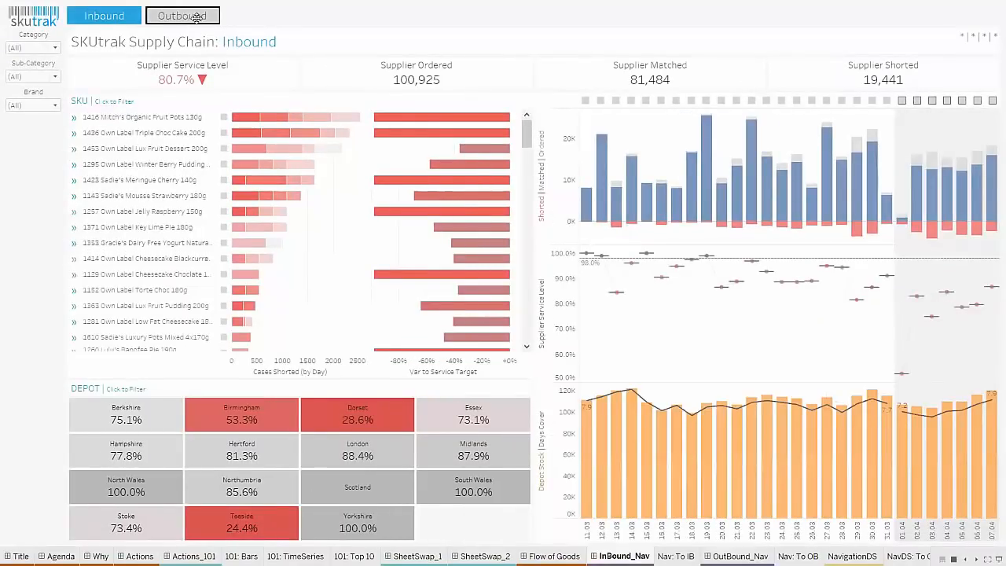
# - Test the Outbound and Inbound navigation buttons in presentation mode and examine the InBound_Nav dashboard
pyautogui.click(205, 19)
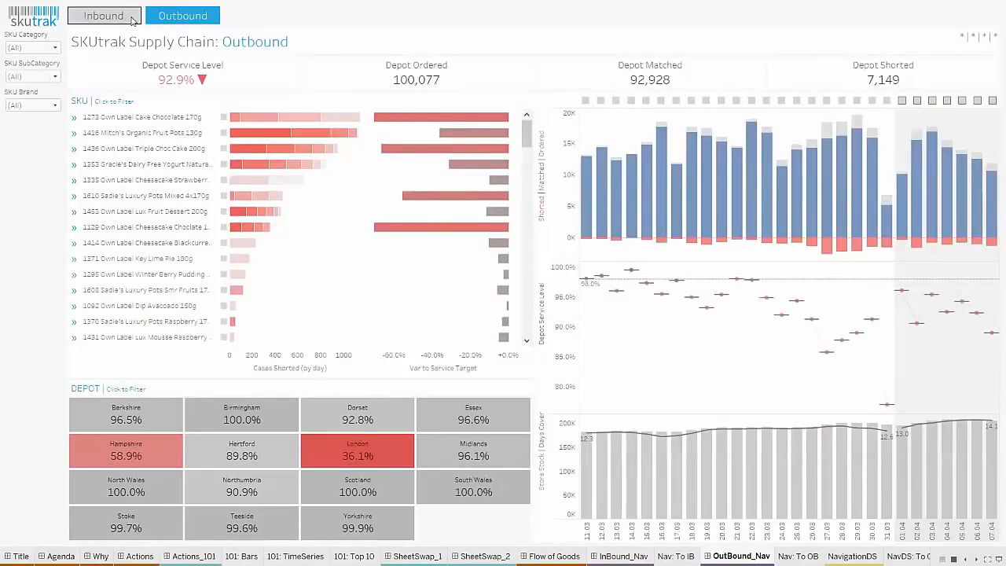
pyautogui.click(126, 19)
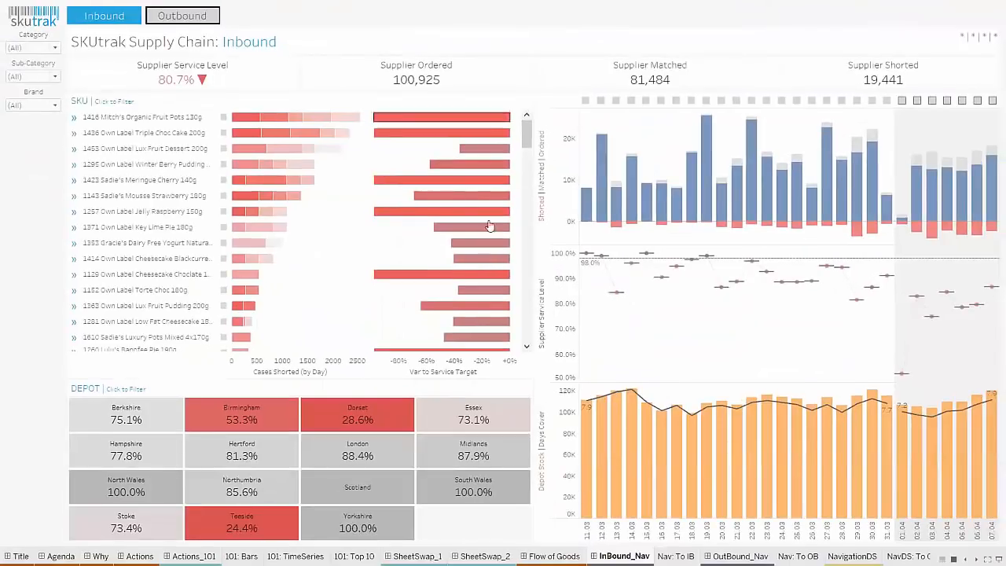
pyautogui.moveTo(499, 233)
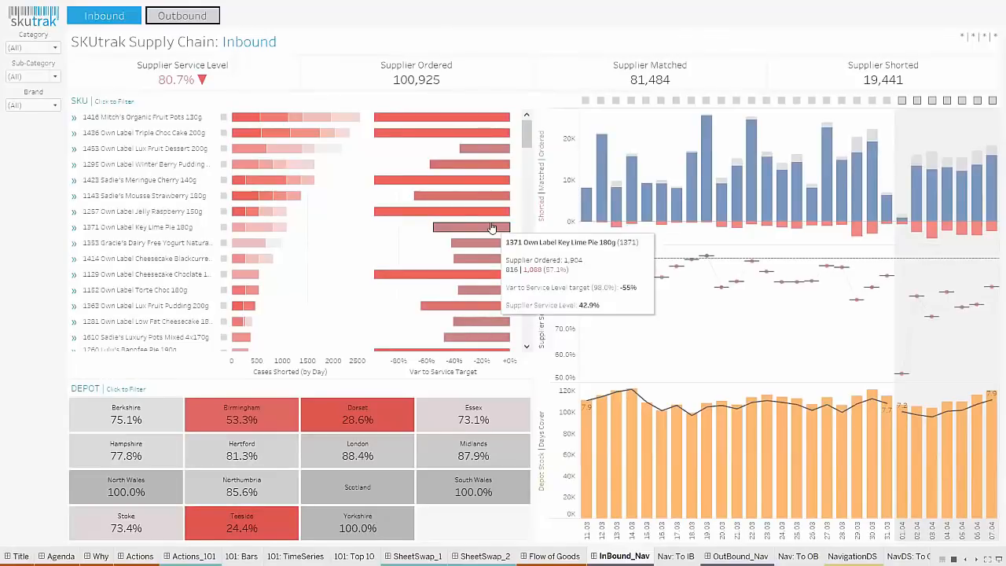
pyautogui.moveTo(626, 394)
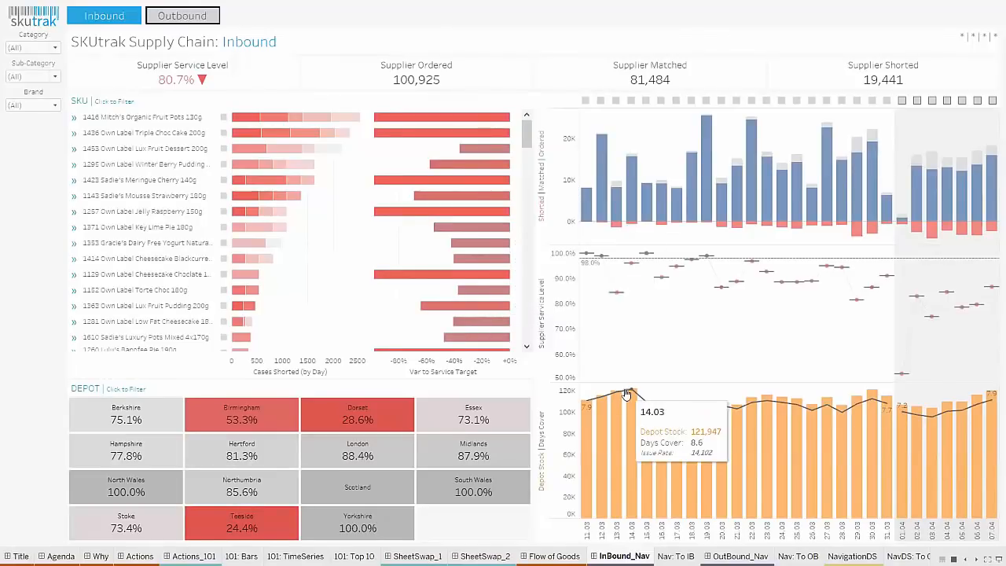
pyautogui.moveTo(677, 555)
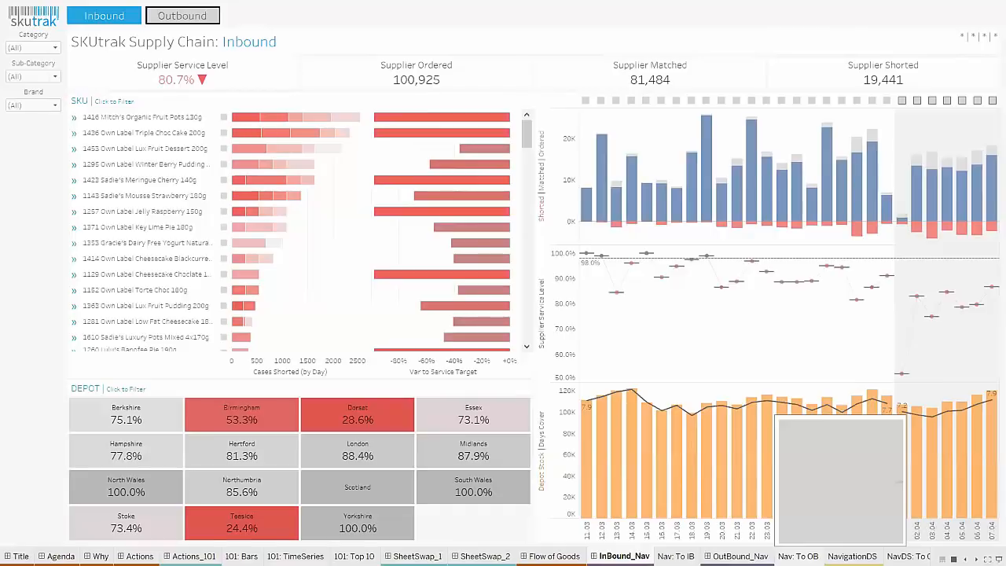
# - Leave presentation mode and remove the Action (ID) filter from the NavigationDS worksheet
pyautogui.press('Escape')
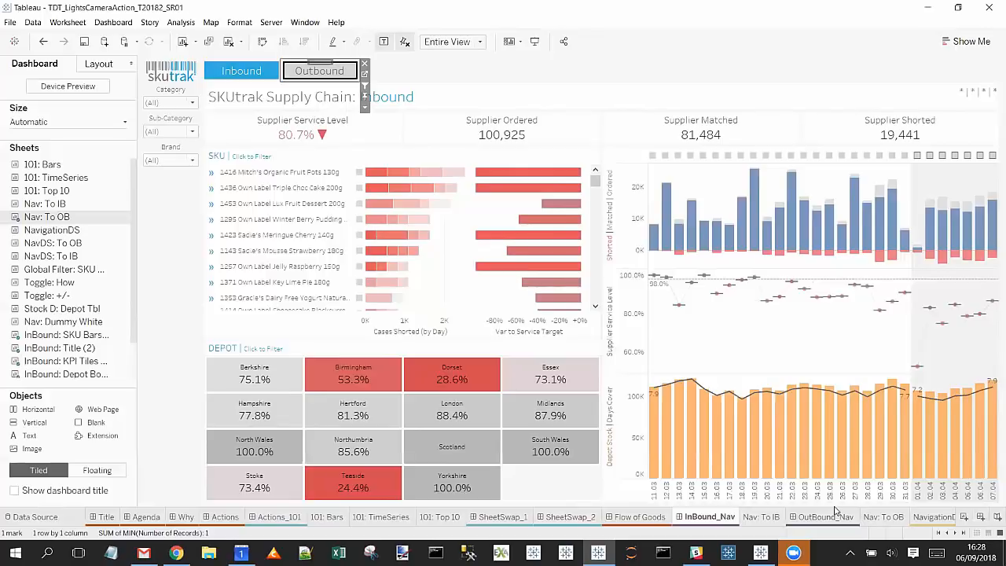
pyautogui.click(929, 516)
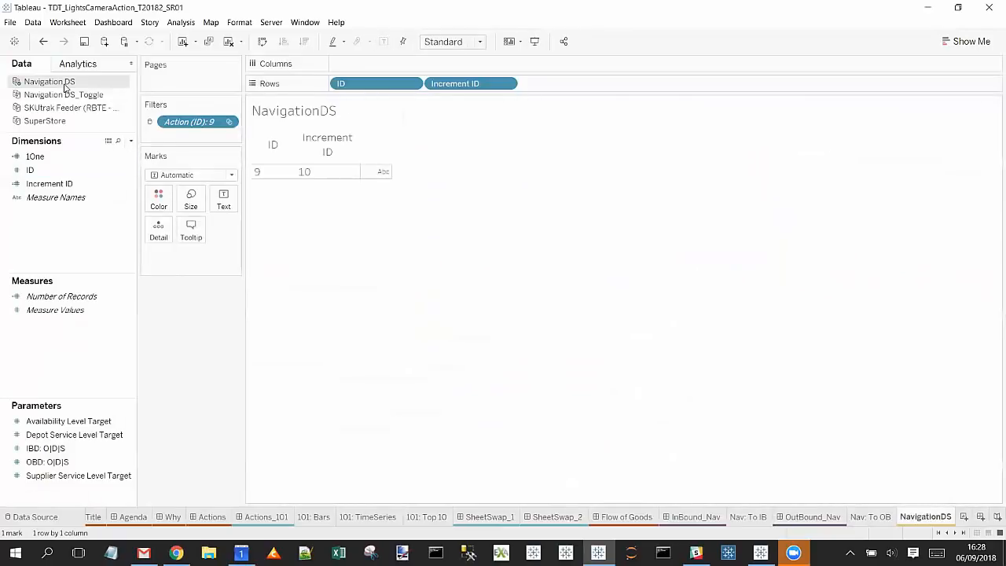
pyautogui.moveTo(184, 125); pyautogui.dragTo(191, 381)
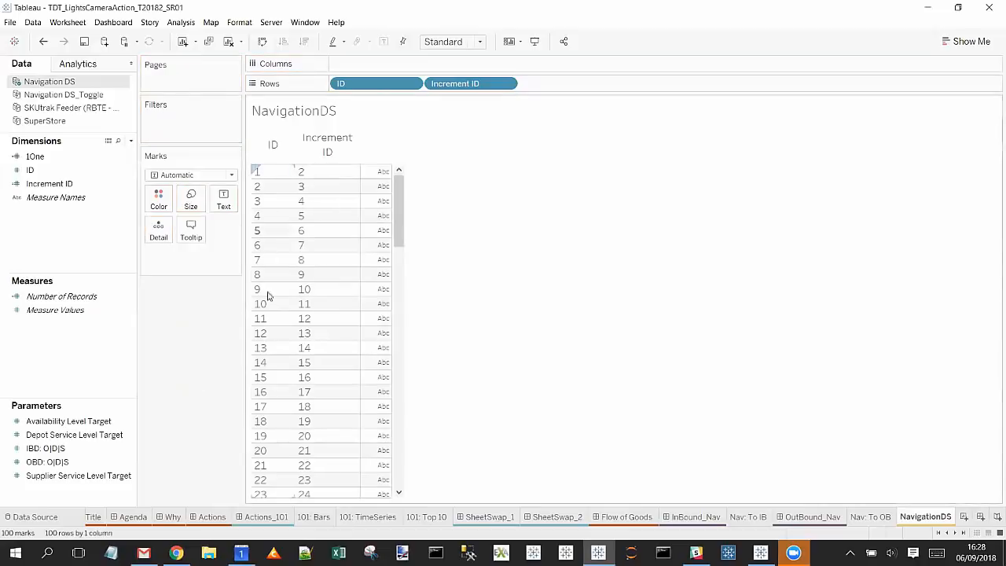
# - Switch to Chrome, look through the ID column of the Navigation Data Google Sheet, and return to Tableau
pyautogui.click(176, 552)
pyautogui.click(110, 9)
pyautogui.scroll(-20, 190, 362)
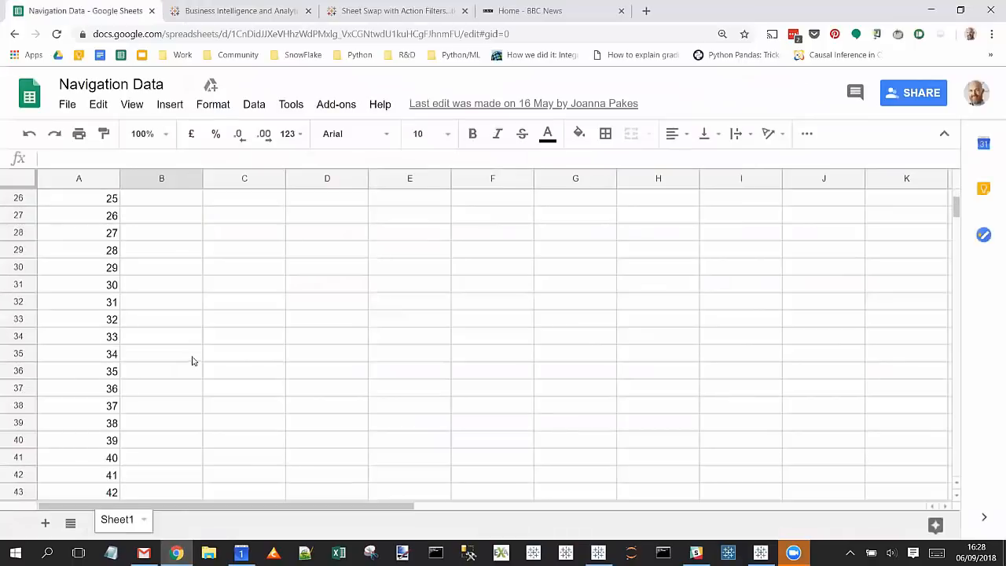
pyautogui.scroll(20, 199, 360)
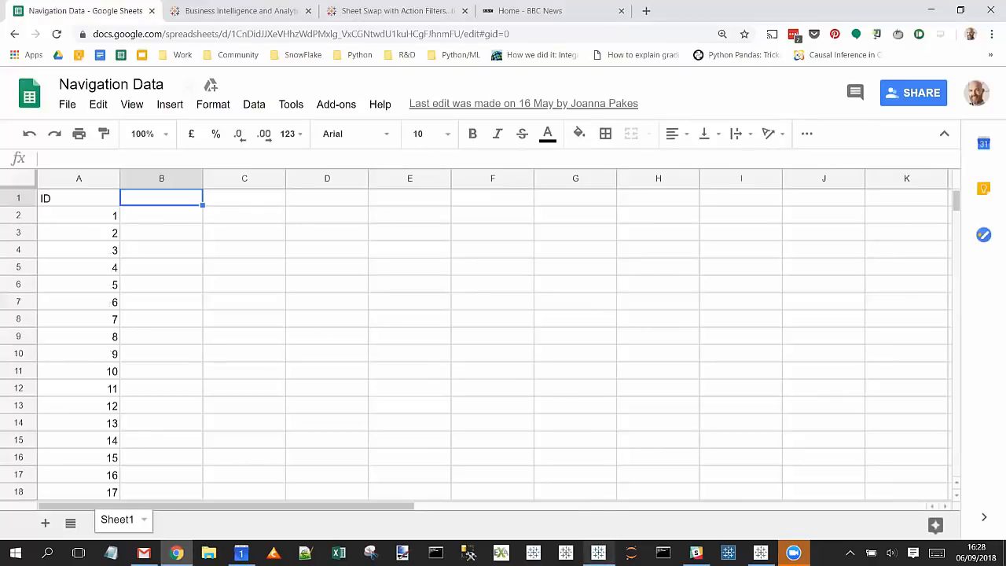
pyautogui.click(597, 553)
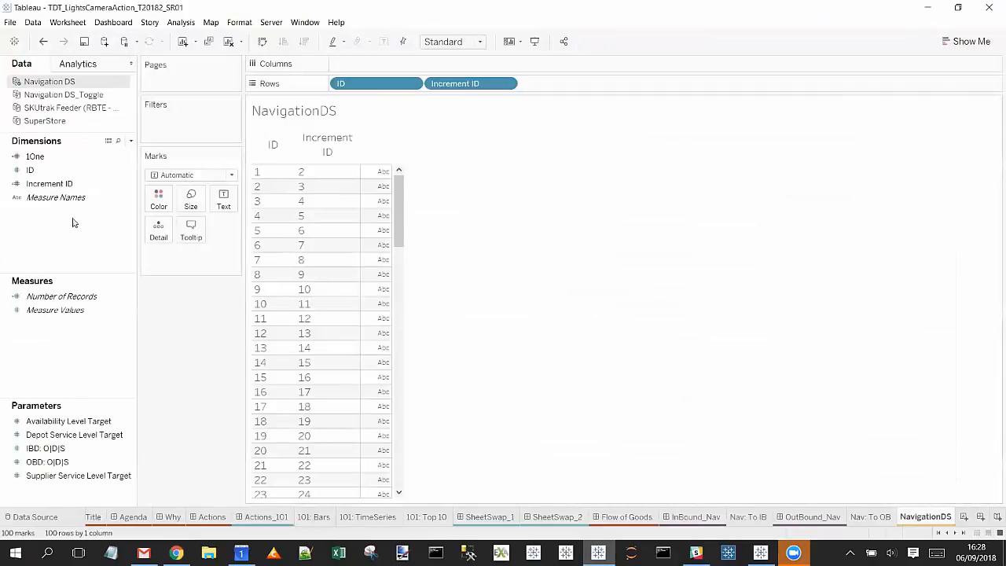
# - Review the Increment ID calculated field's formula, close it unchanged, and inspect the last ID rows of NavigationDS
pyautogui.rightClick(88, 182)
pyautogui.click(125, 245)
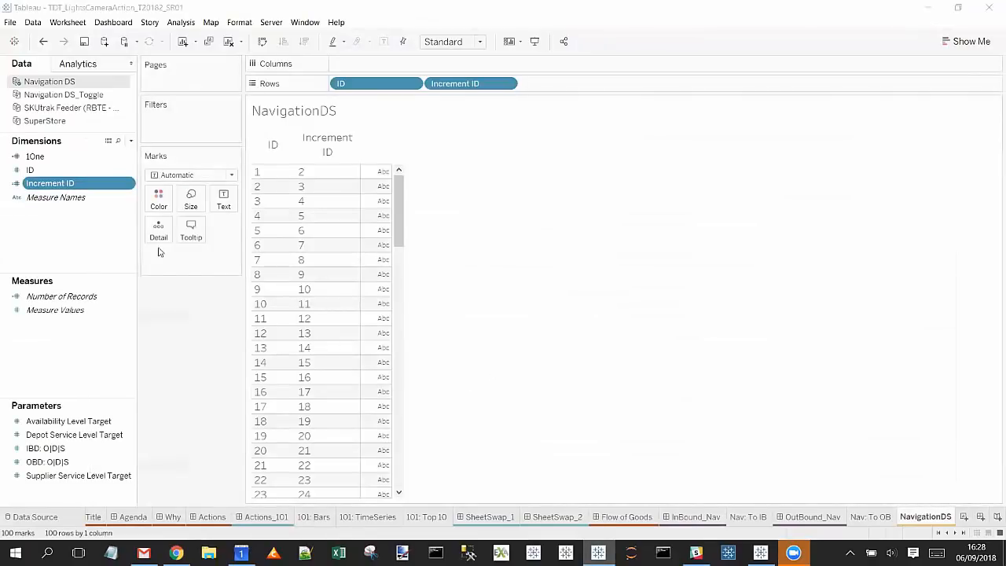
pyautogui.scroll(4, 519, 248)
pyautogui.click(518, 248)
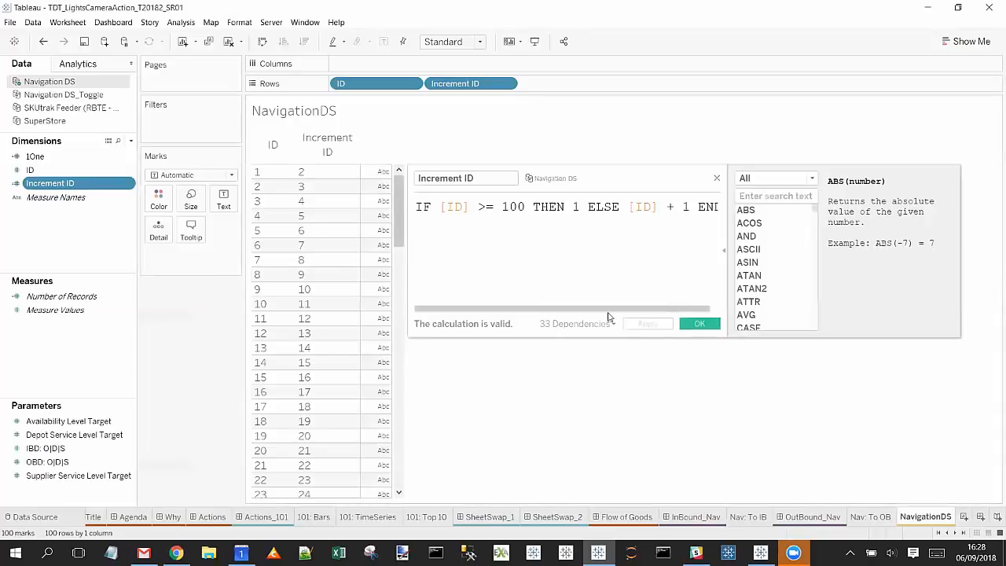
pyautogui.click(716, 180)
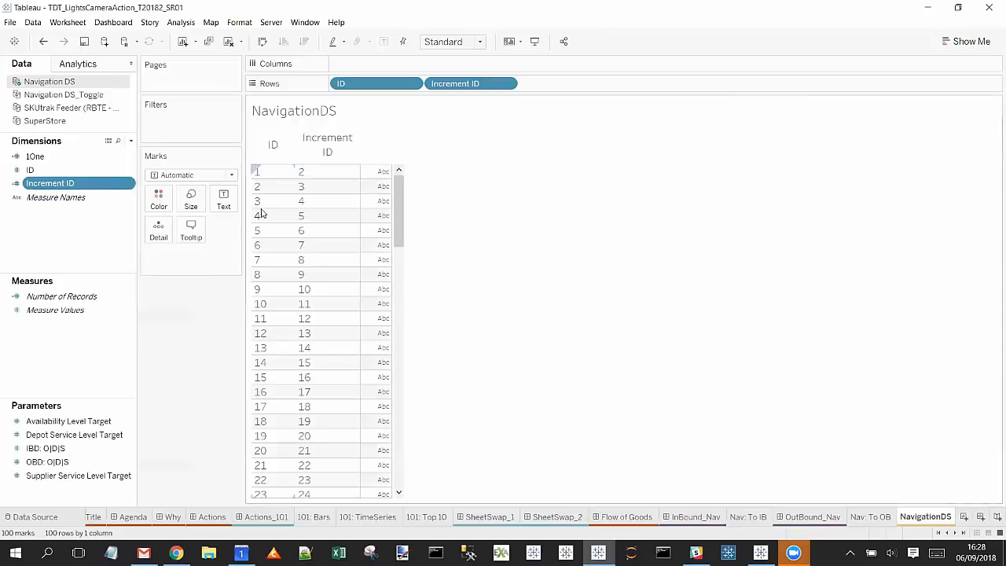
pyautogui.moveTo(400, 214); pyautogui.dragTo(401, 481)
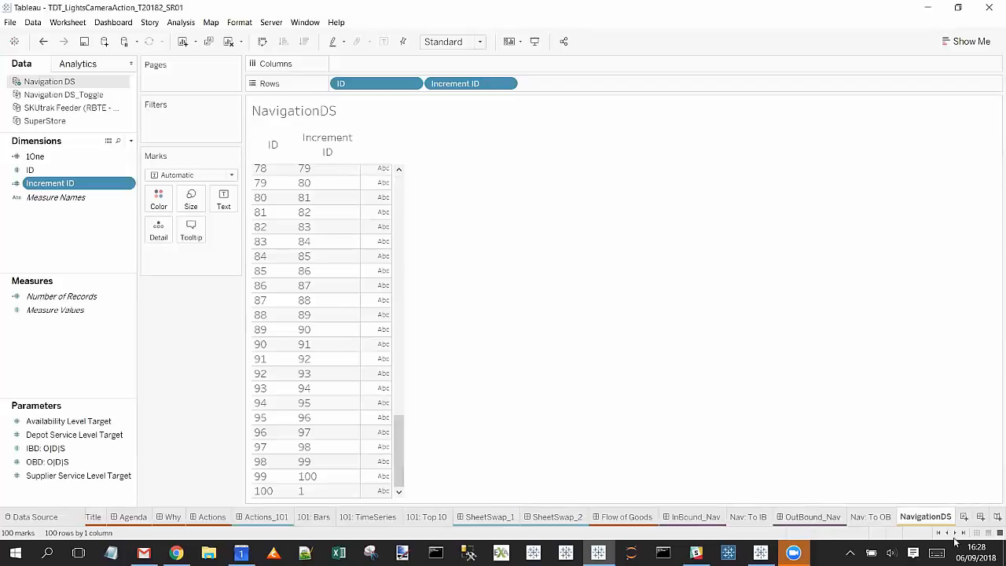
# - Open the NavDS: To OB worksheet and examine its number of marks
pyautogui.click(951, 534)
pyautogui.click(950, 534)
pyautogui.click(950, 533)
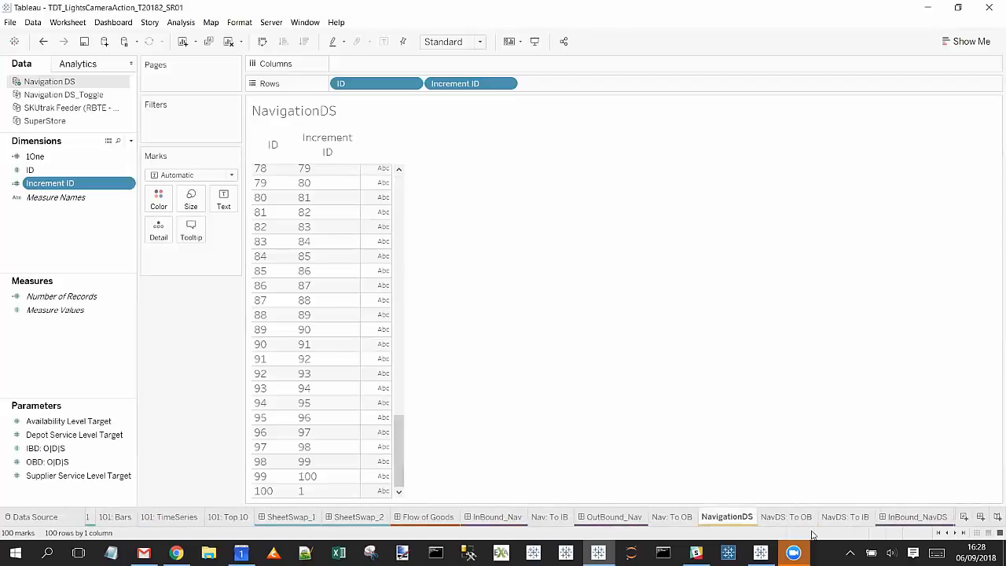
pyautogui.click(786, 516)
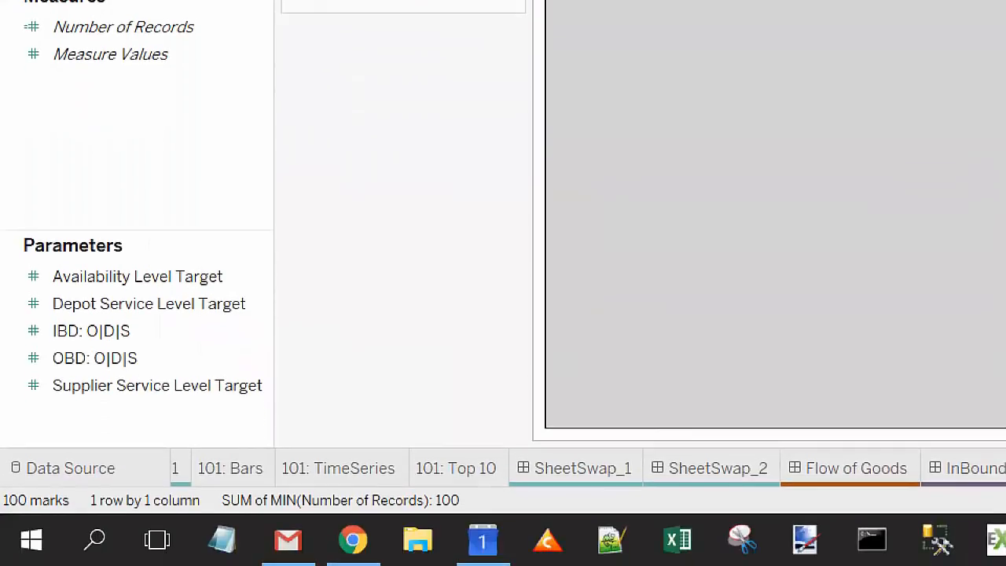
pyautogui.moveTo(3, 509)
pyautogui.mouseDown()
pyautogui.moveTo(97, 516)
pyautogui.moveTo(4, 492)
pyautogui.mouseUp()
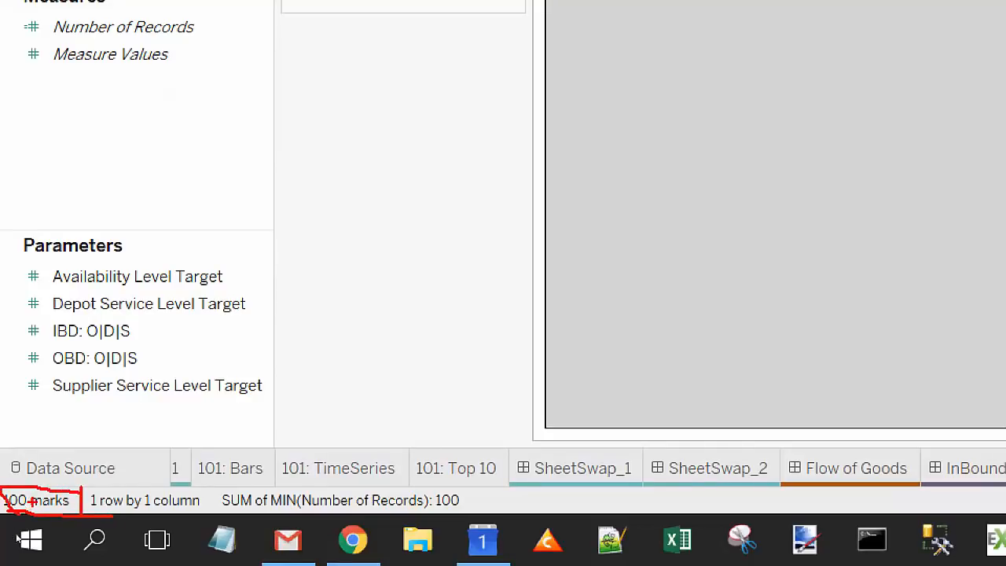
pyautogui.press('Escape')
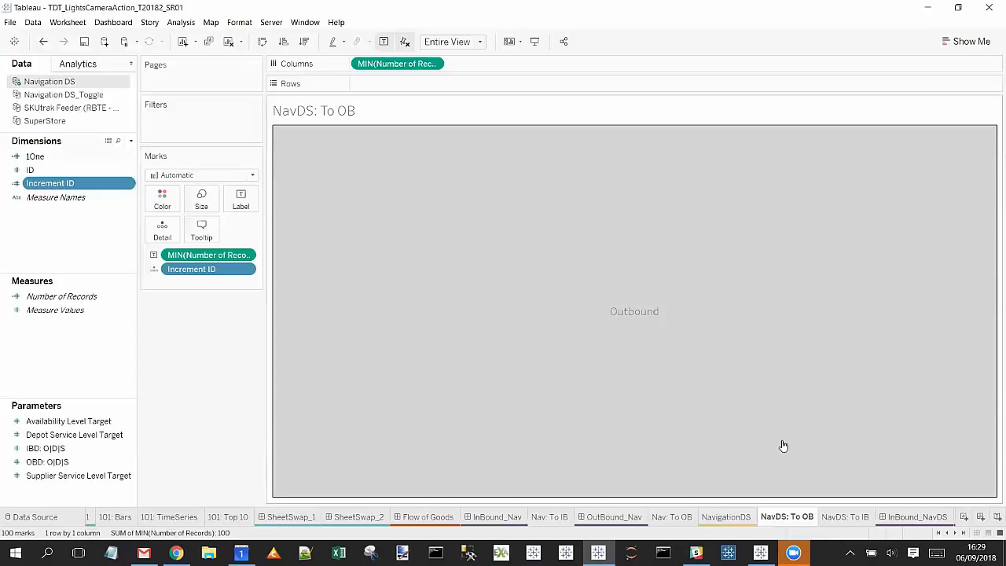
# - Add a filter action to the InBound_NavDS dashboard and name it "Nav to OutBound"
pyautogui.click(916, 517)
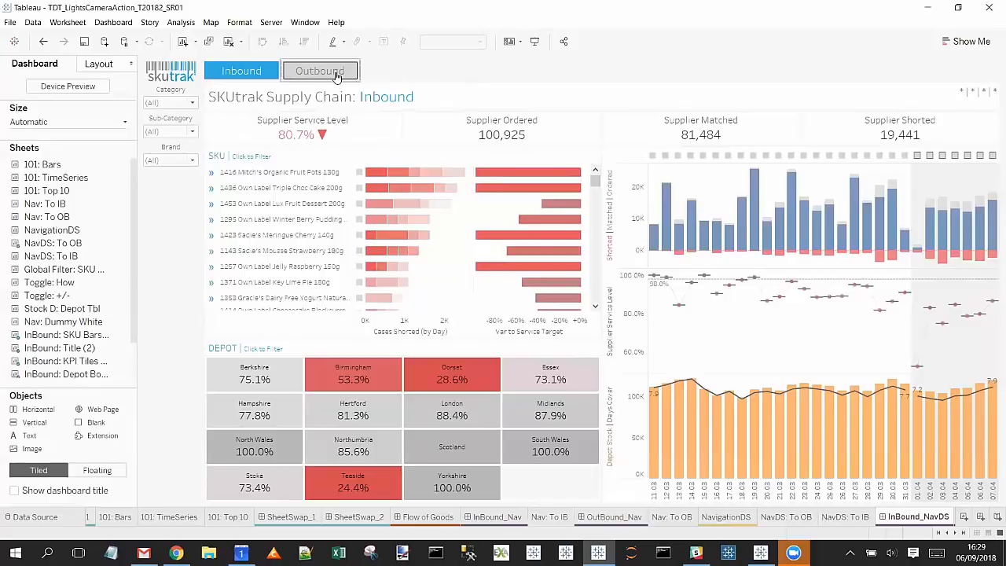
pyautogui.click(113, 22)
pyautogui.click(168, 169)
pyautogui.click(340, 325)
pyautogui.click(385, 322)
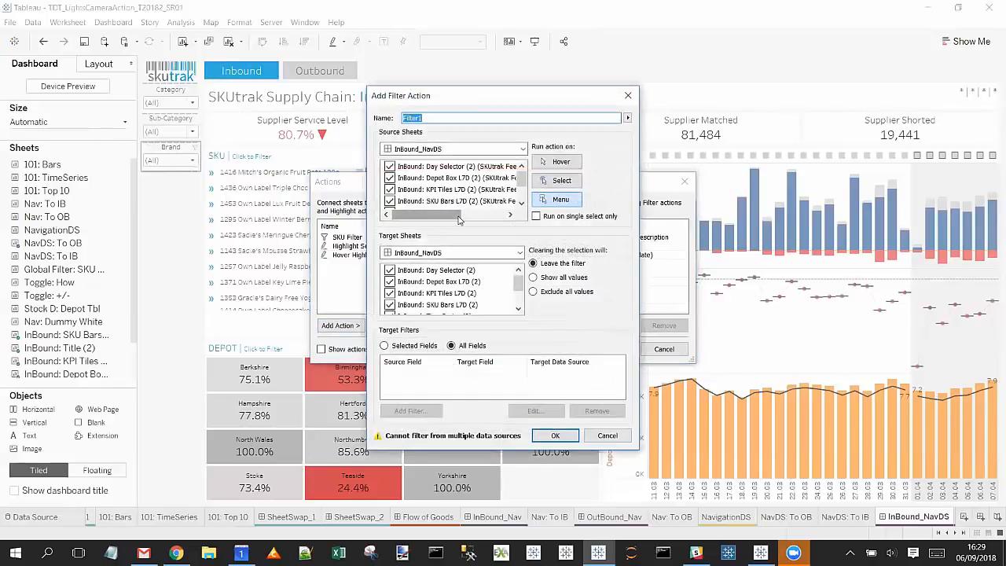
pyautogui.write('NEe')
# - Keep only NavDS: To OB as the source sheet, run the action on Select, and leave the filter when the selection clears
pyautogui.scroll(-2, 440, 188)
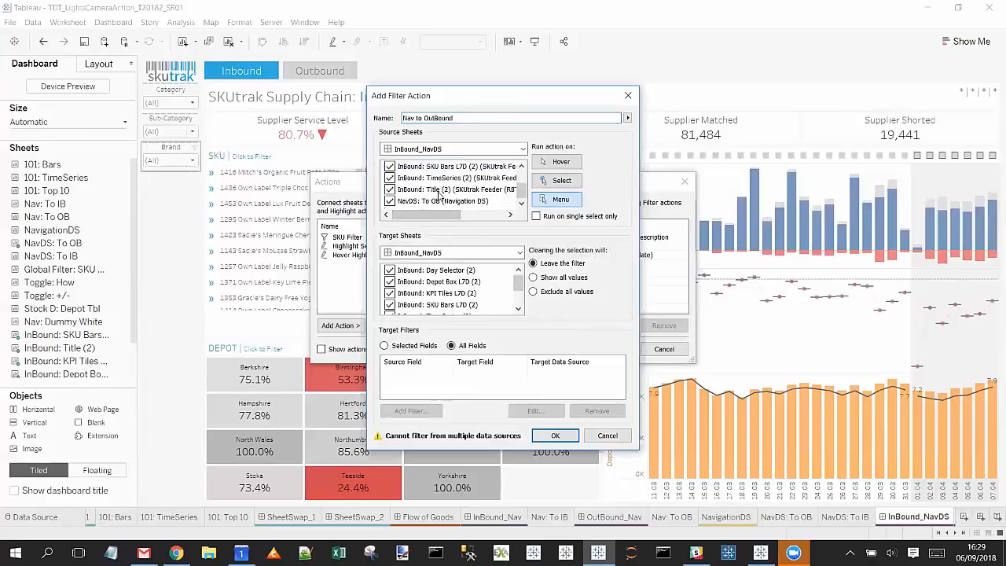
pyautogui.keyDown('shift'); pyautogui.click(438, 192); pyautogui.keyUp('shift')
pyautogui.click(389, 191)
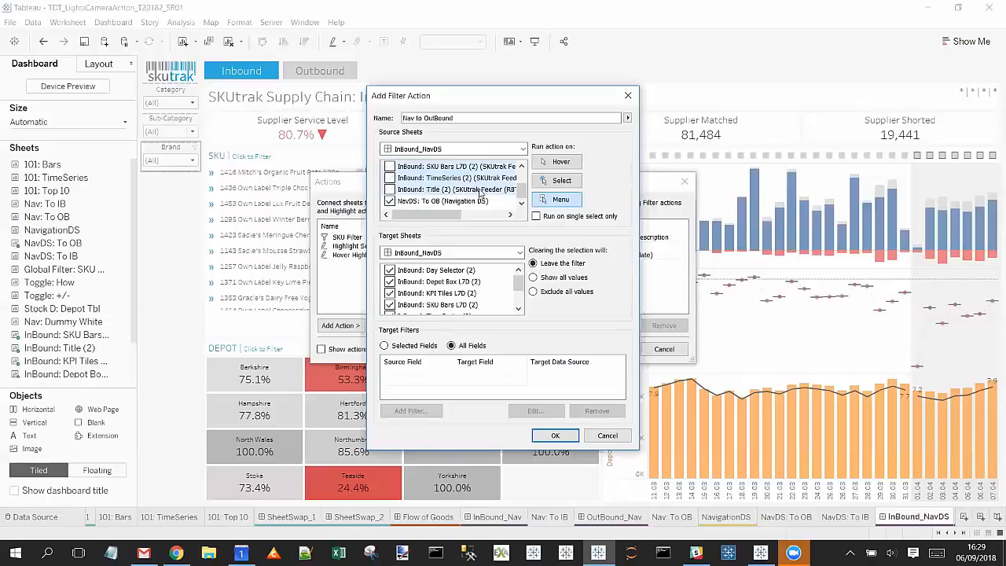
pyautogui.click(561, 180)
pyautogui.click(567, 264)
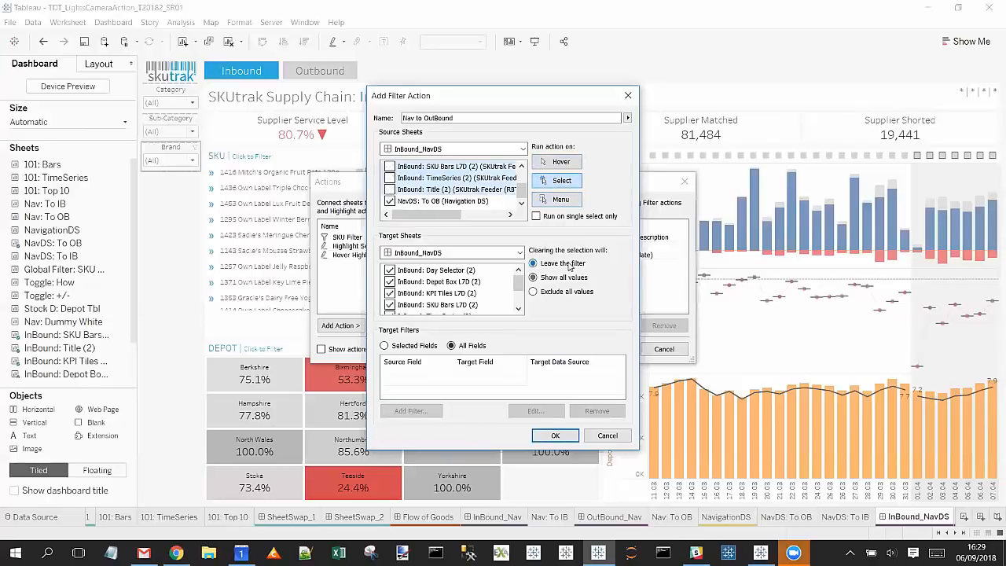
pyautogui.scroll(-1, 453, 289)
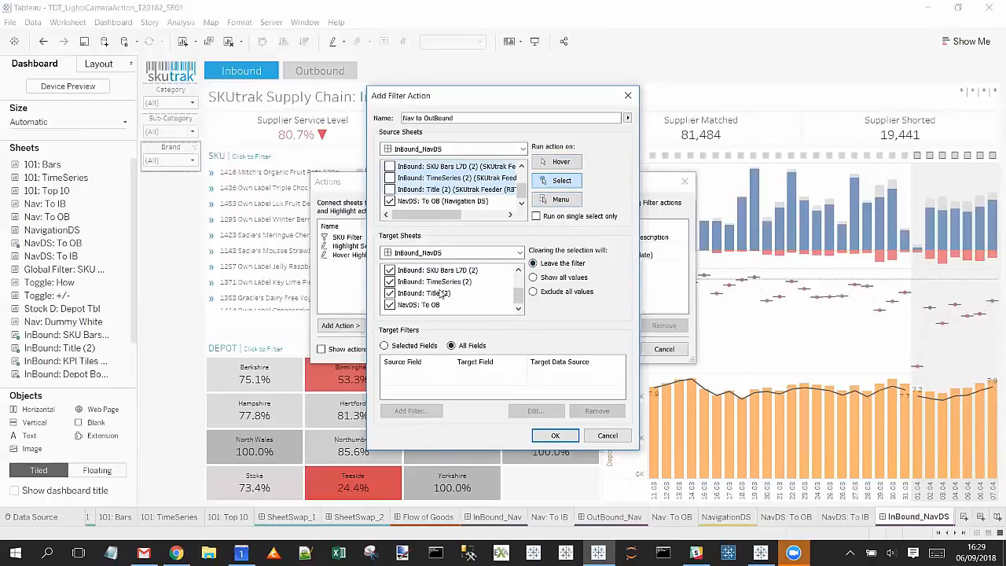
pyautogui.keyDown('shift'); pyautogui.click(401, 295); pyautogui.keyUp('shift')
pyautogui.click(390, 293)
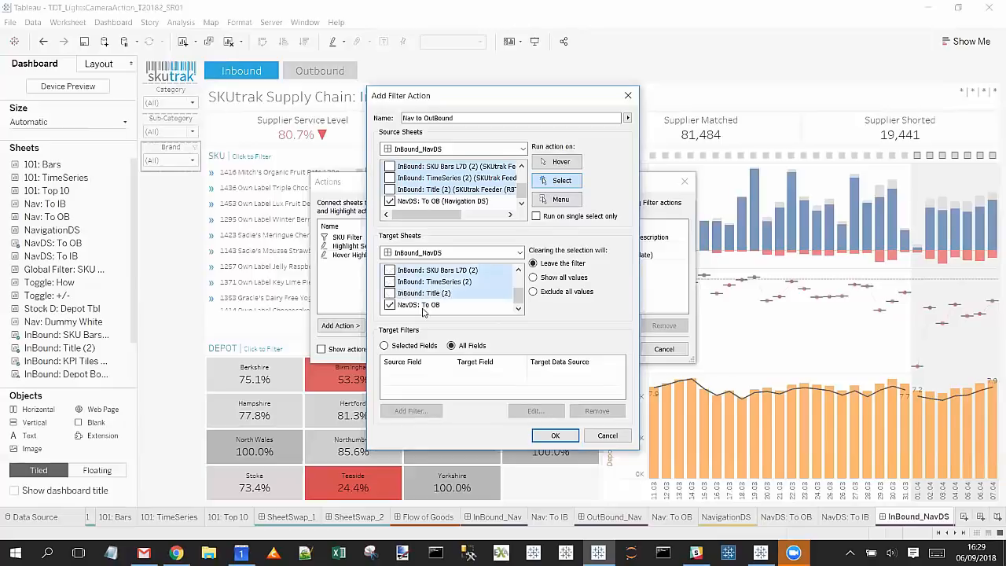
pyautogui.click(389, 271)
# - Target the OutBound_NavDS dashboard with only NavDS: To IB kept as target sheet
pyautogui.click(419, 254)
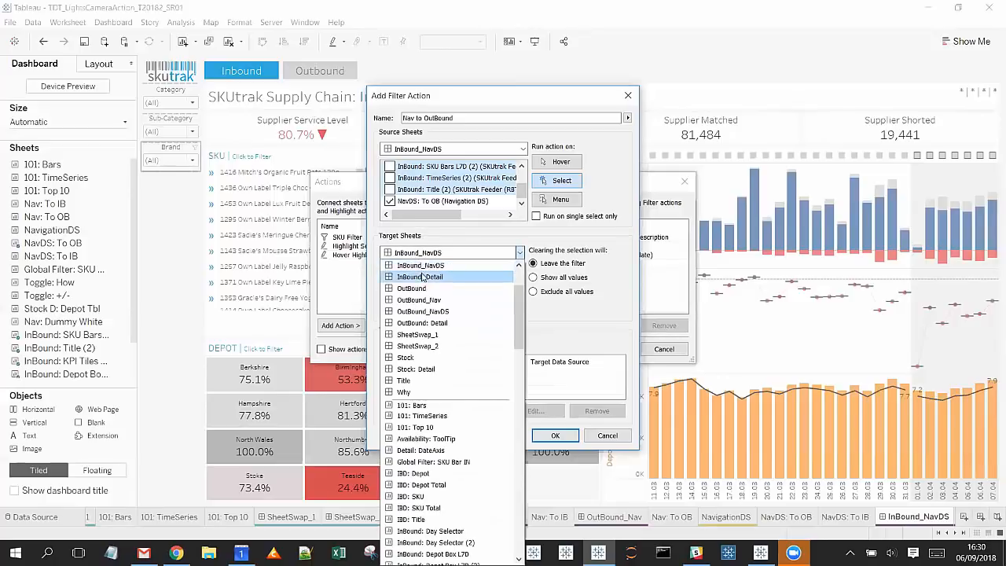
pyautogui.click(453, 312)
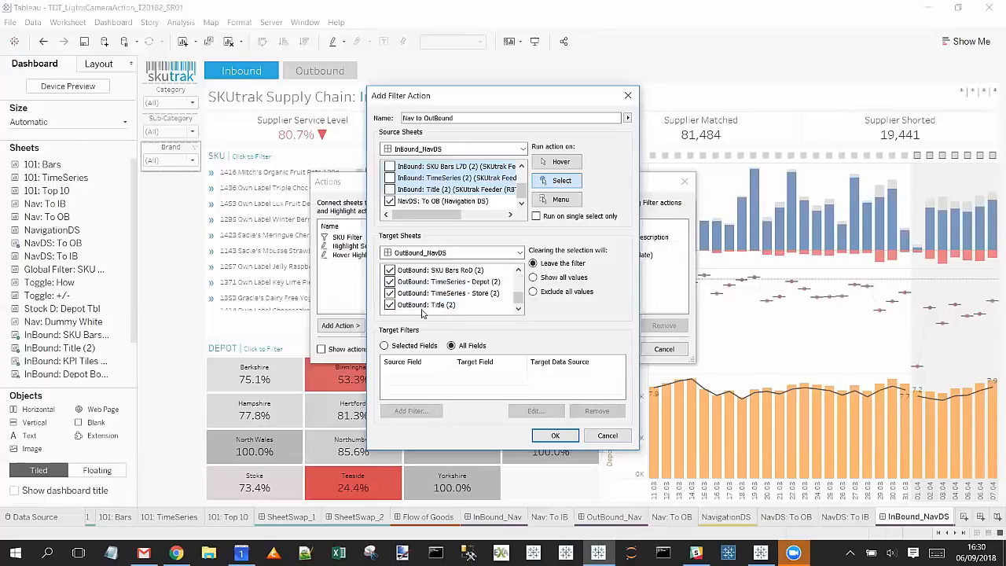
pyautogui.keyDown('shift'); pyautogui.click(422, 308); pyautogui.keyUp('shift')
pyautogui.click(391, 305)
pyautogui.scroll(3, 434, 294)
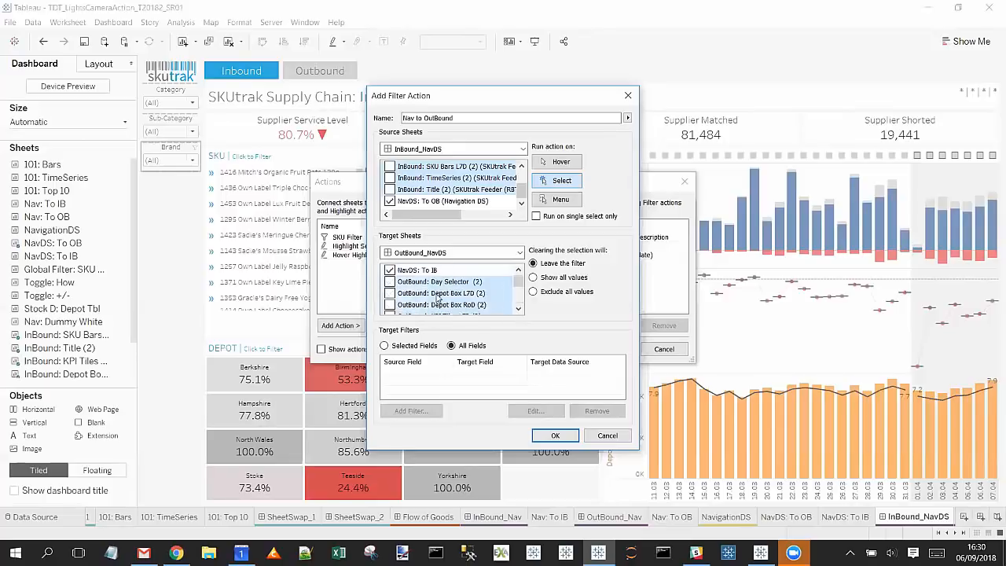
# - Restrict the action to selected fields, mapping source Increment ID to target ID in Navigation DS, and save the filter action
pyautogui.click(384, 346)
pyautogui.click(411, 410)
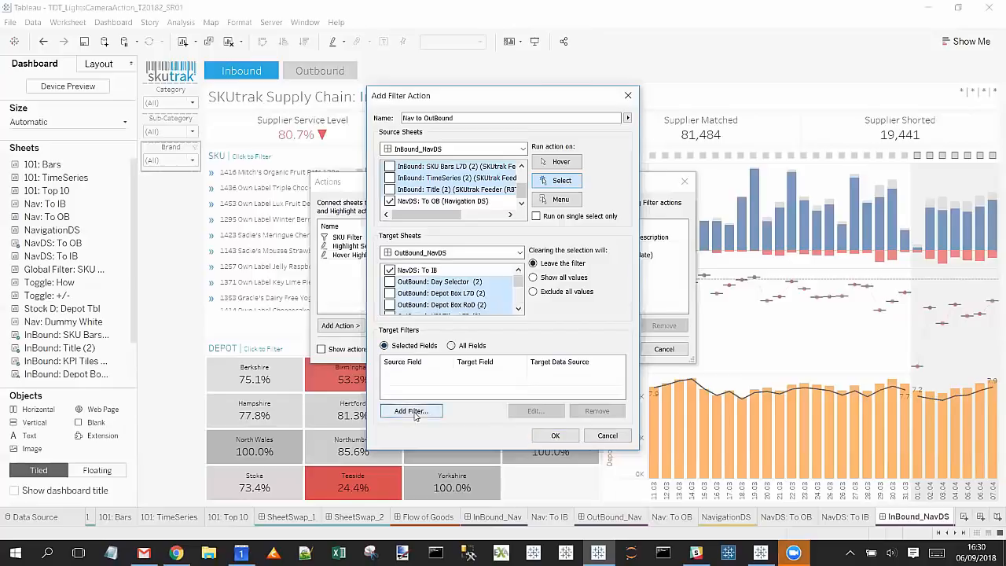
pyautogui.click(475, 253)
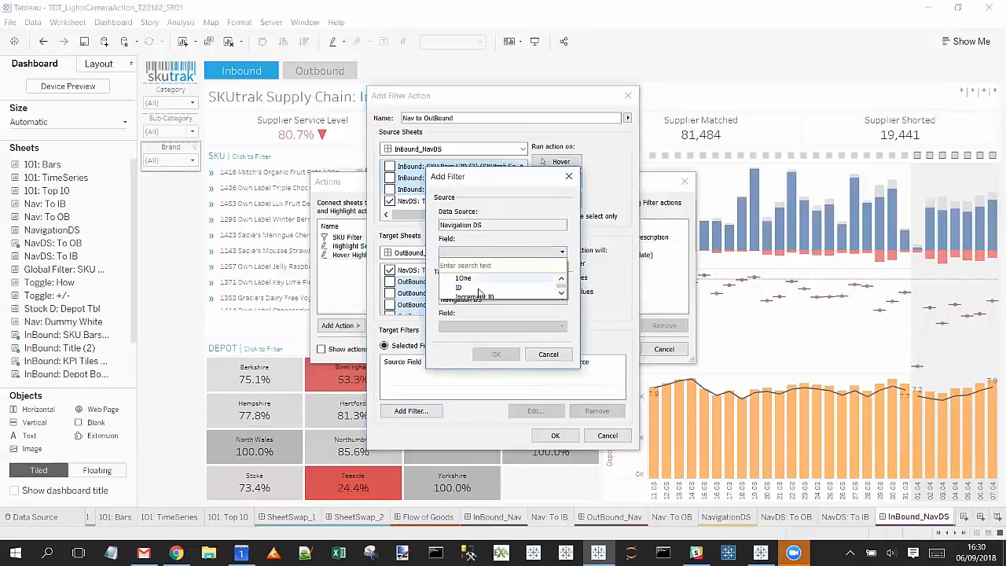
pyautogui.click(479, 296)
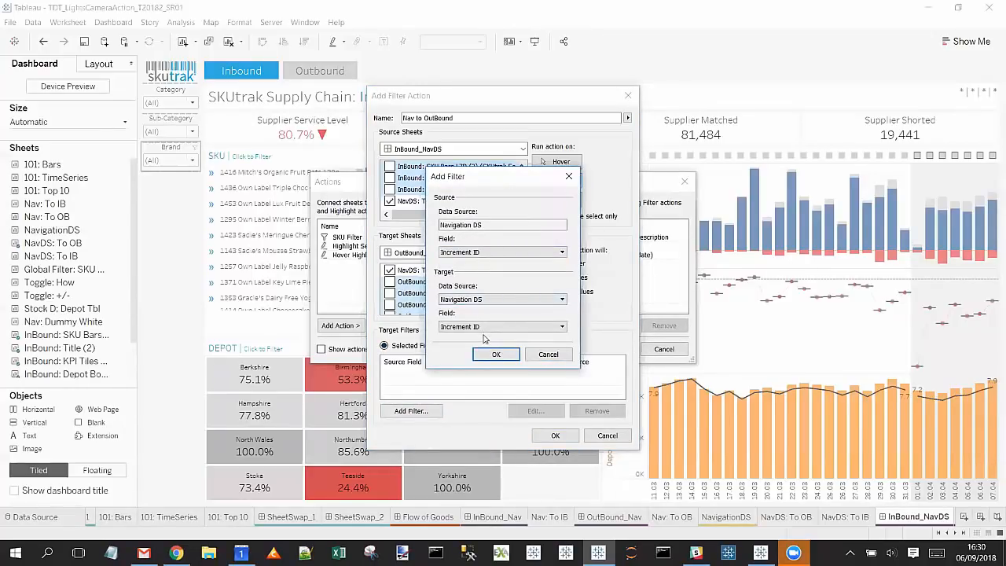
pyautogui.click(483, 327)
pyautogui.click(484, 352)
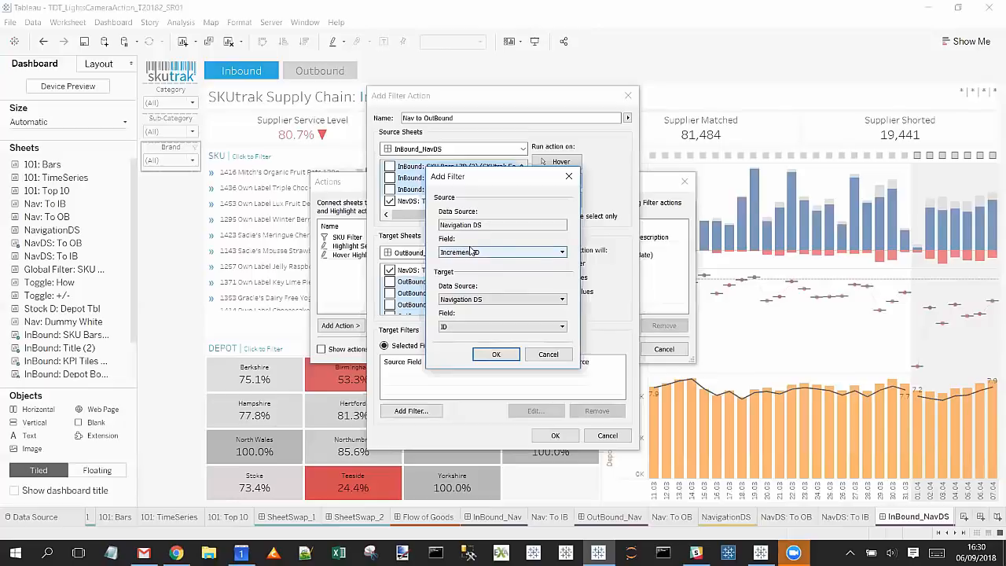
pyautogui.click(493, 356)
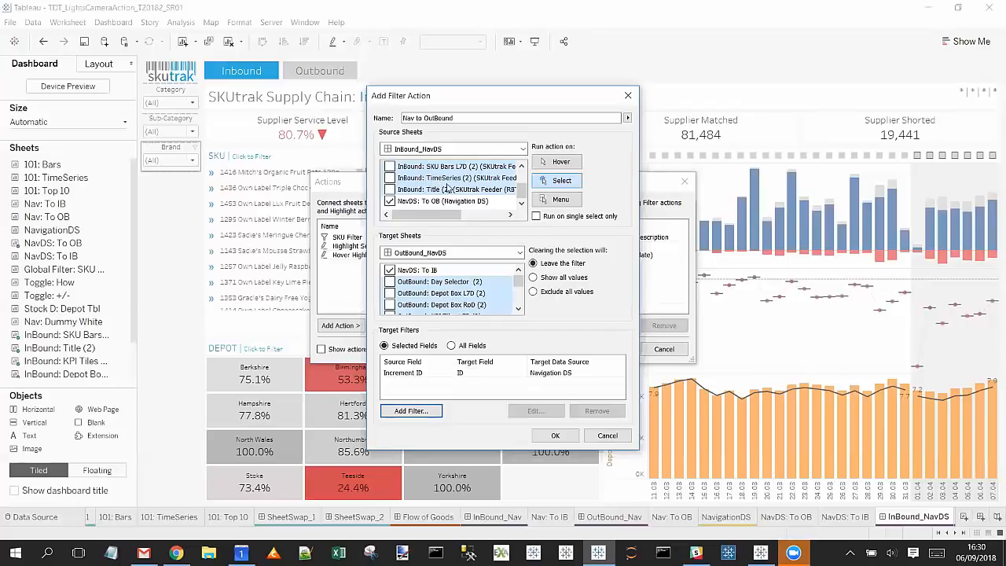
pyautogui.click(555, 436)
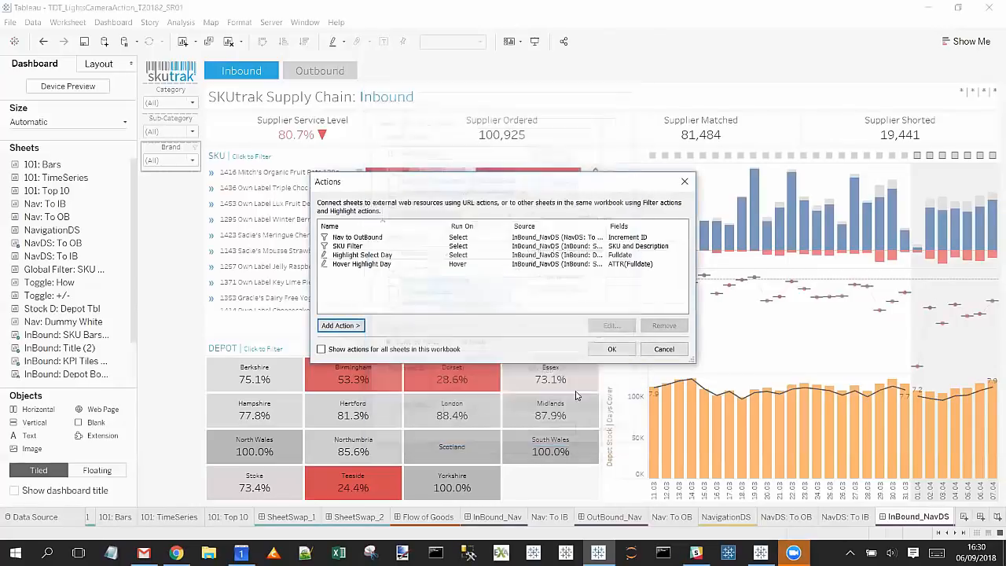
# - Confirm the InBound_NavDS dashboard actions and test the Outbound navigation button
pyautogui.click(609, 348)
pyautogui.click(336, 76)
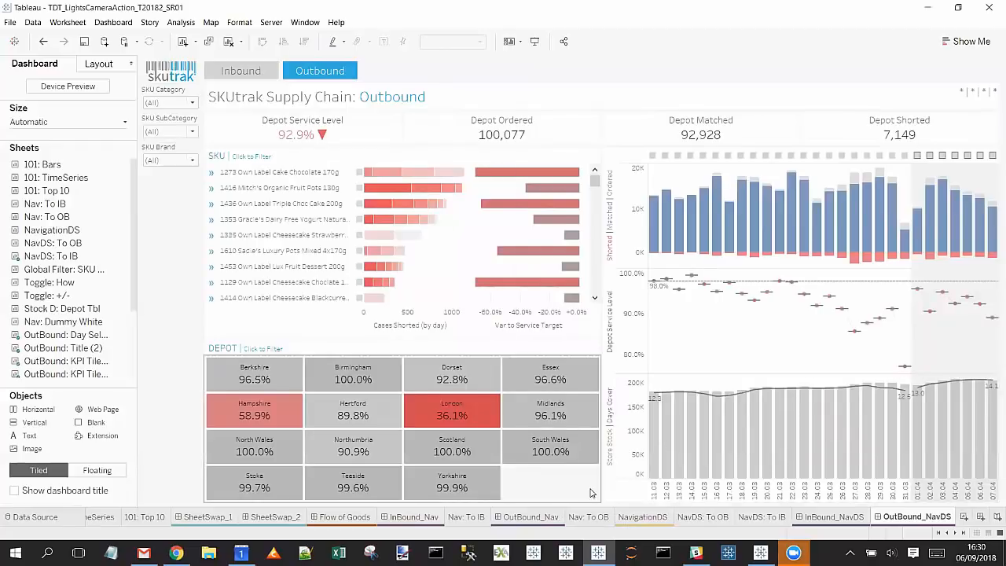
# - On the NavDS: To IB sheet, apply the Action (ID) filter to all worksheets using this data source
pyautogui.click(742, 516)
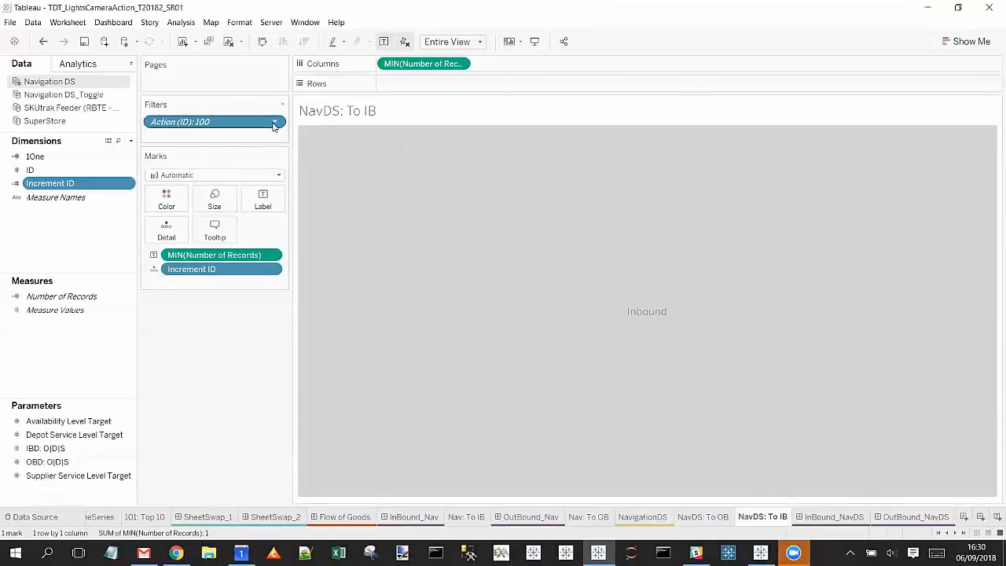
pyautogui.click(274, 123)
pyautogui.moveTo(248, 195)
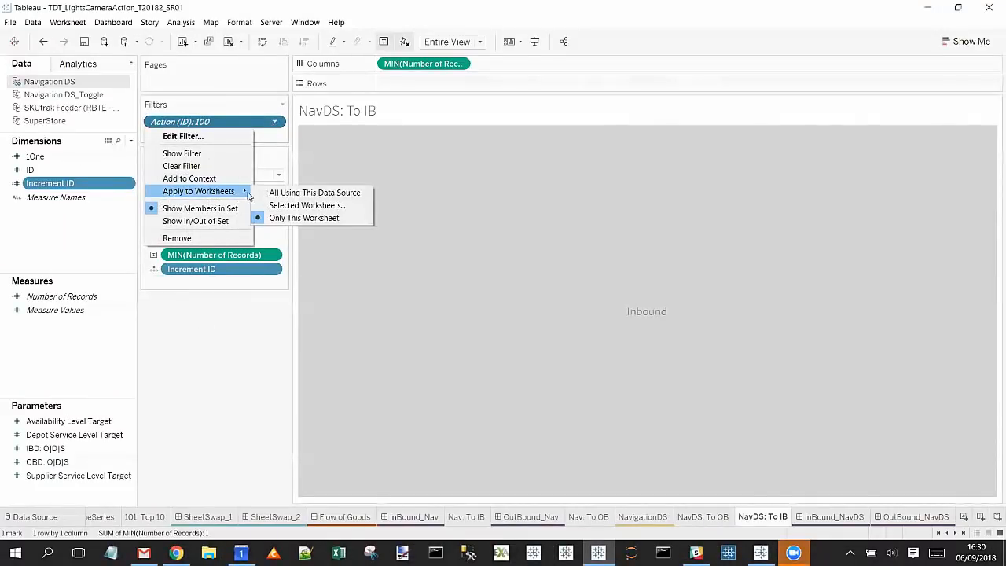
pyautogui.click(290, 193)
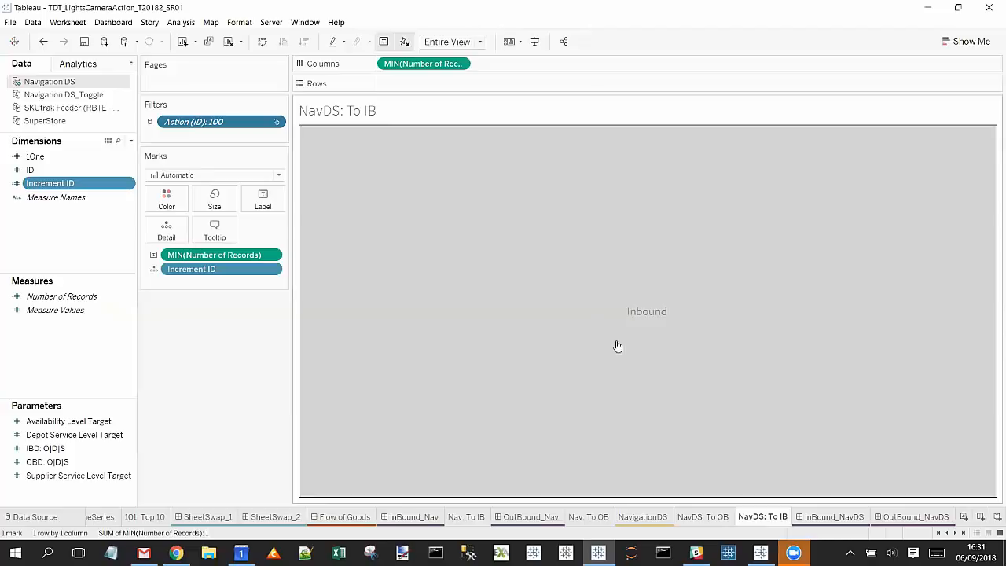
# - Open the OutBound_NavDS dashboard's "Goto IB" filter action for editing and enlarge its dialog to review the settings
pyautogui.click(909, 517)
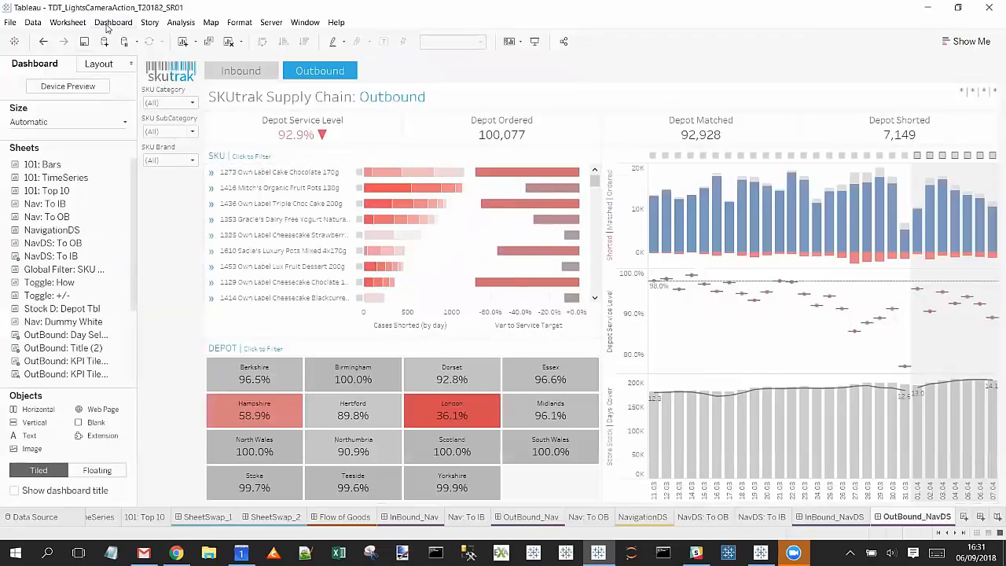
pyautogui.click(110, 22)
pyautogui.click(167, 170)
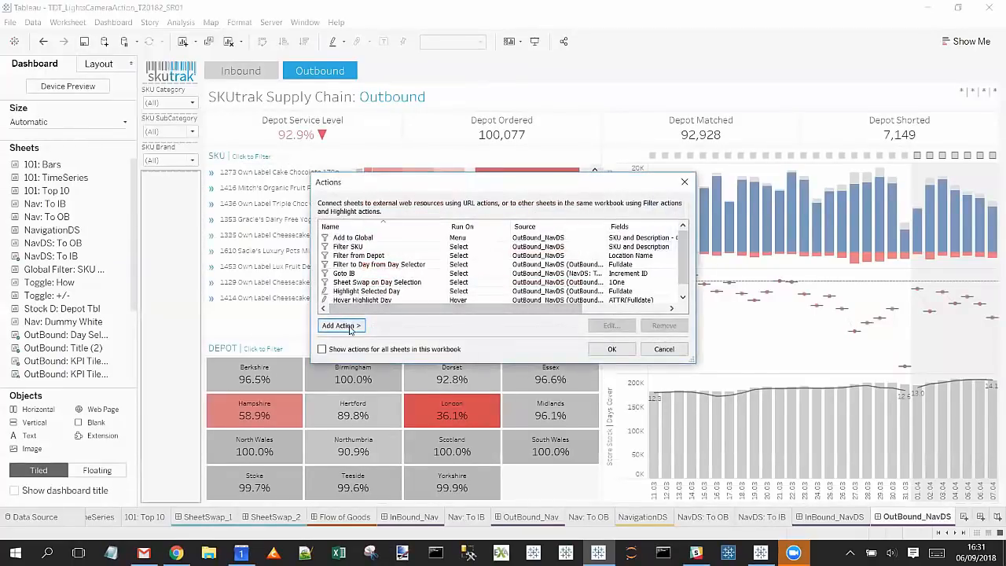
pyautogui.click(364, 273)
pyautogui.click(611, 324)
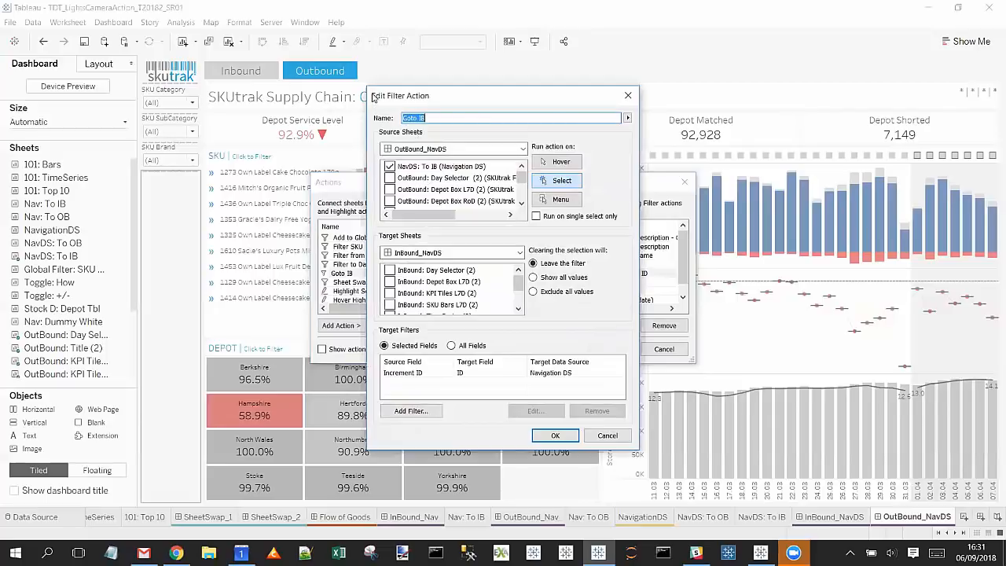
pyautogui.moveTo(367, 88); pyautogui.dragTo(158, 25)
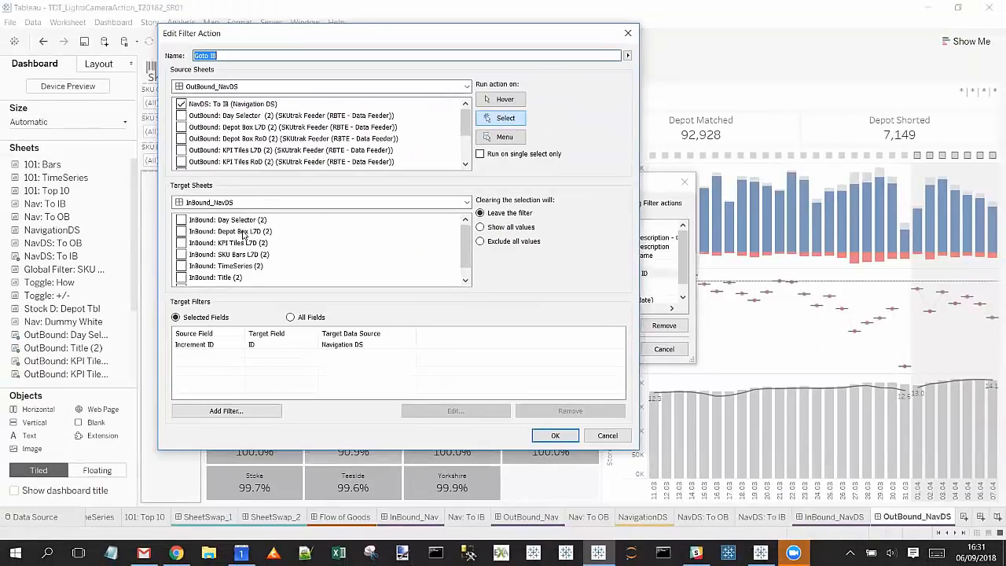
# - Set the Goto IB filter action's target sheet to NavDS: To OB on the InBound_NavDS dashboard and save the action
pyautogui.scroll(-1, 246, 237)
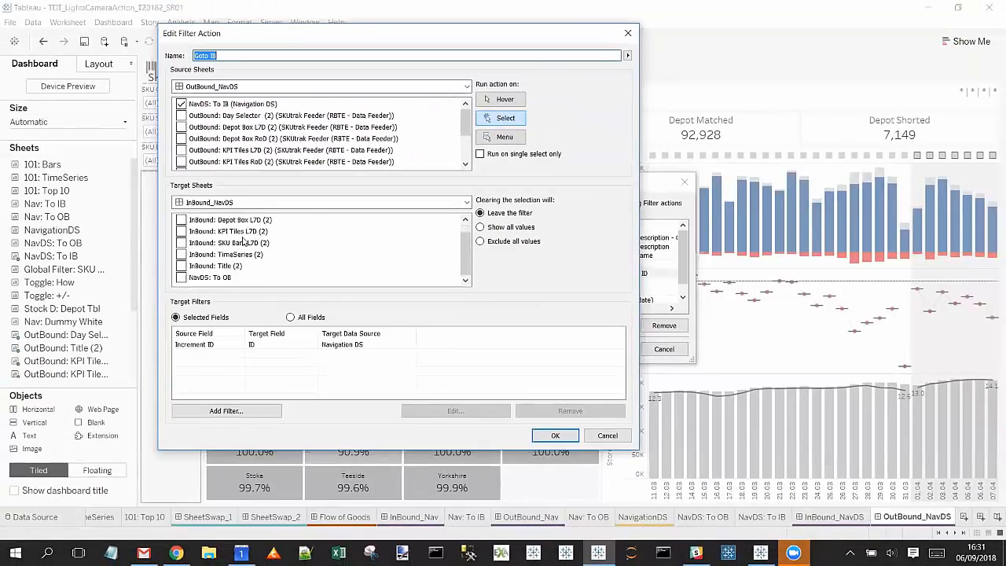
pyautogui.click(182, 277)
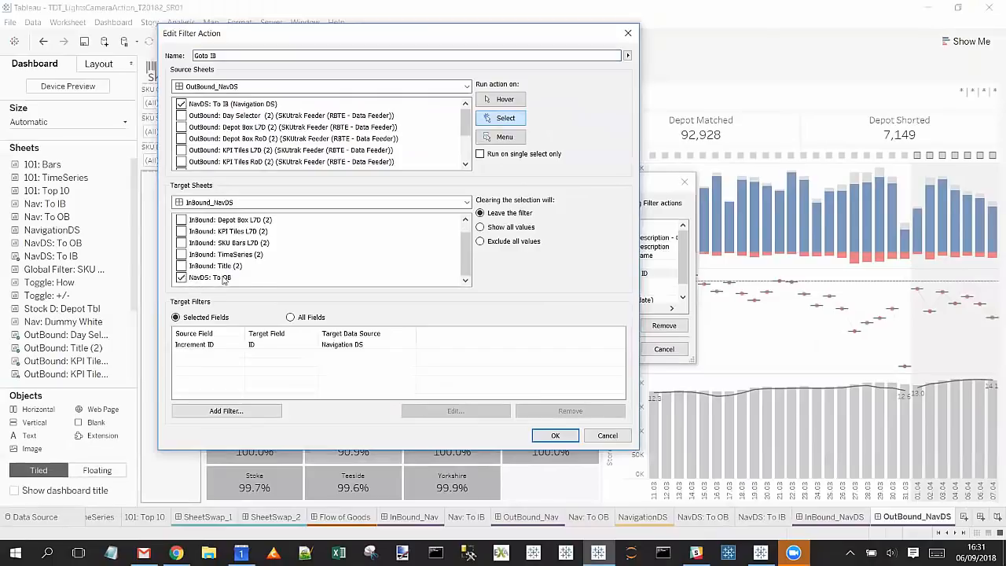
pyautogui.scroll(1, 316, 264)
pyautogui.scroll(-1, 314, 264)
pyautogui.click(226, 345)
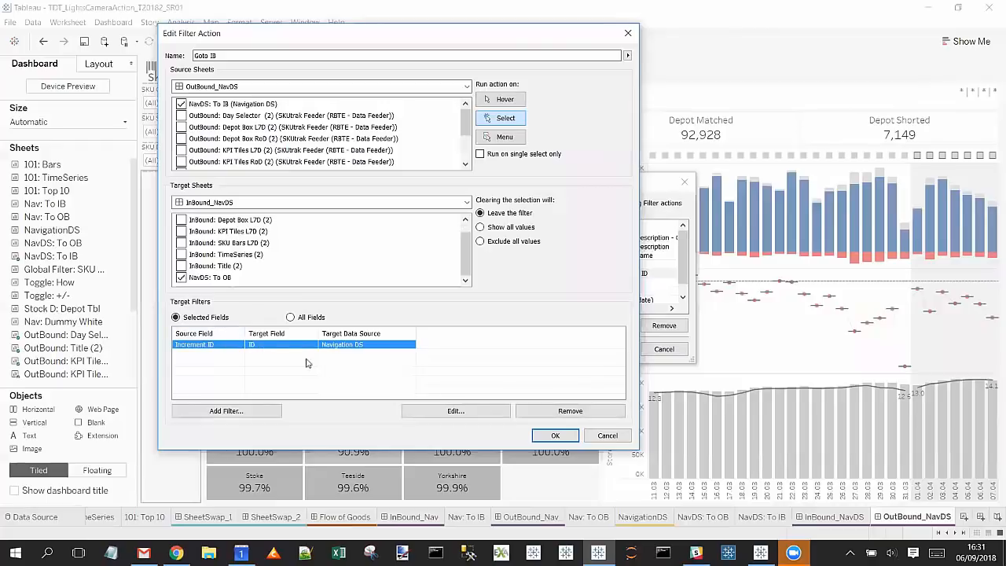
pyautogui.click(560, 437)
pyautogui.click(609, 350)
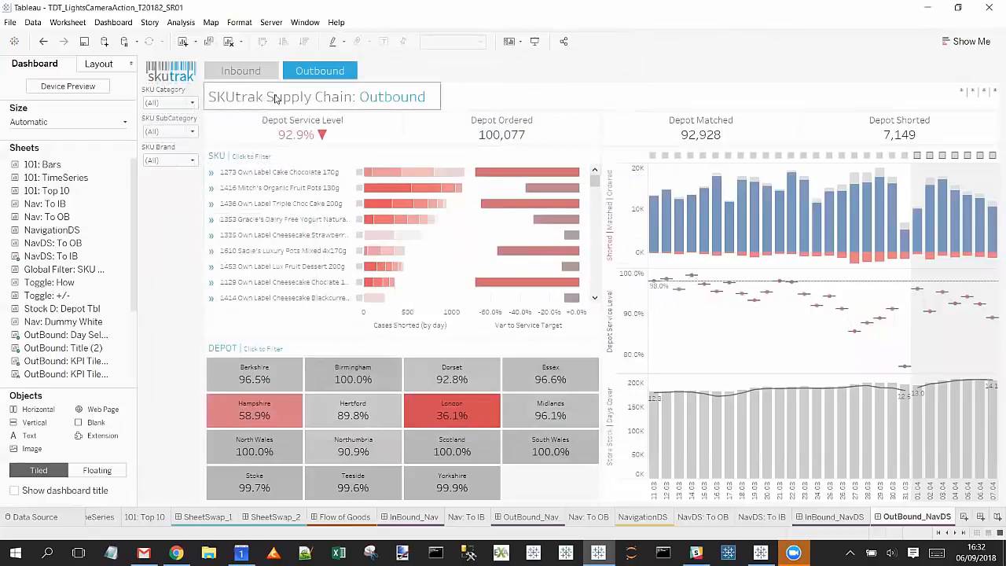
# - Test switching between the inbound and outbound dashboards with their navigation buttons, including in presentation mode, ending on Outbound
pyautogui.click(257, 77)
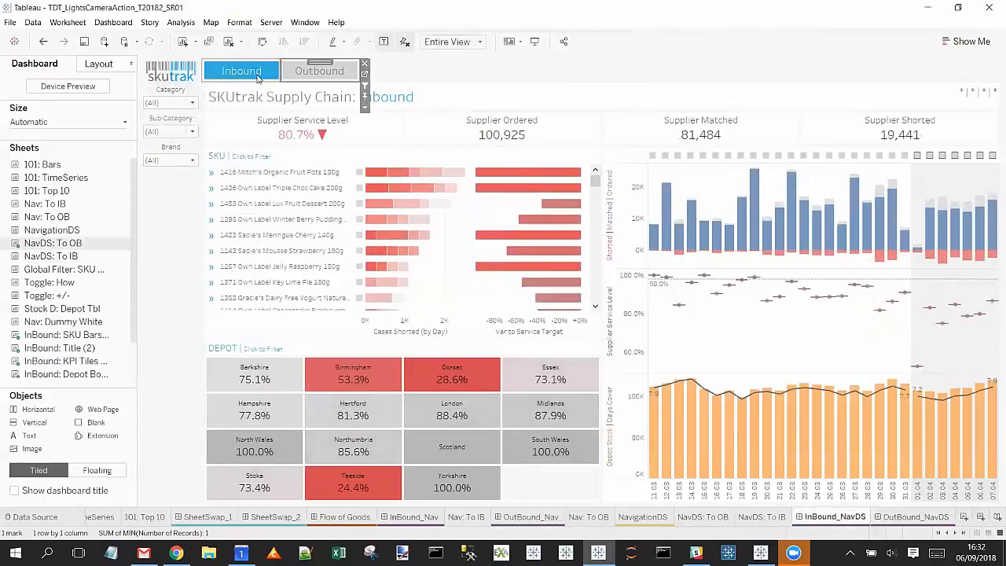
pyautogui.click(534, 44)
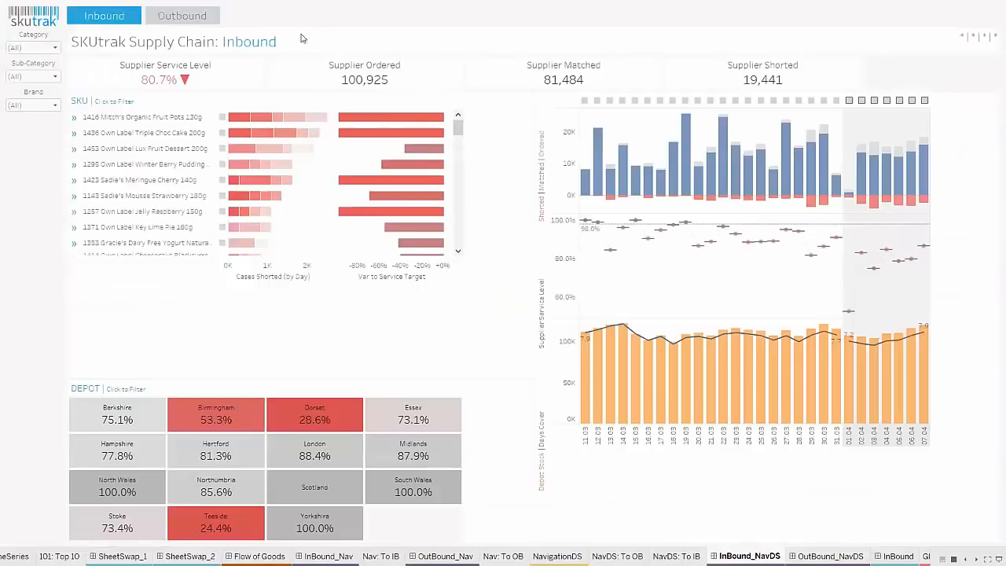
pyautogui.click(187, 18)
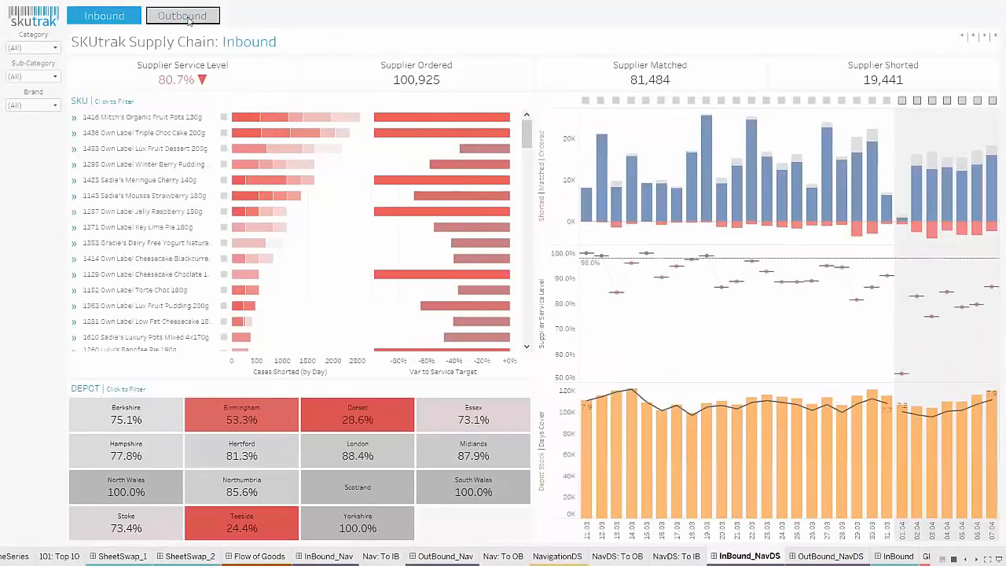
pyautogui.click(120, 19)
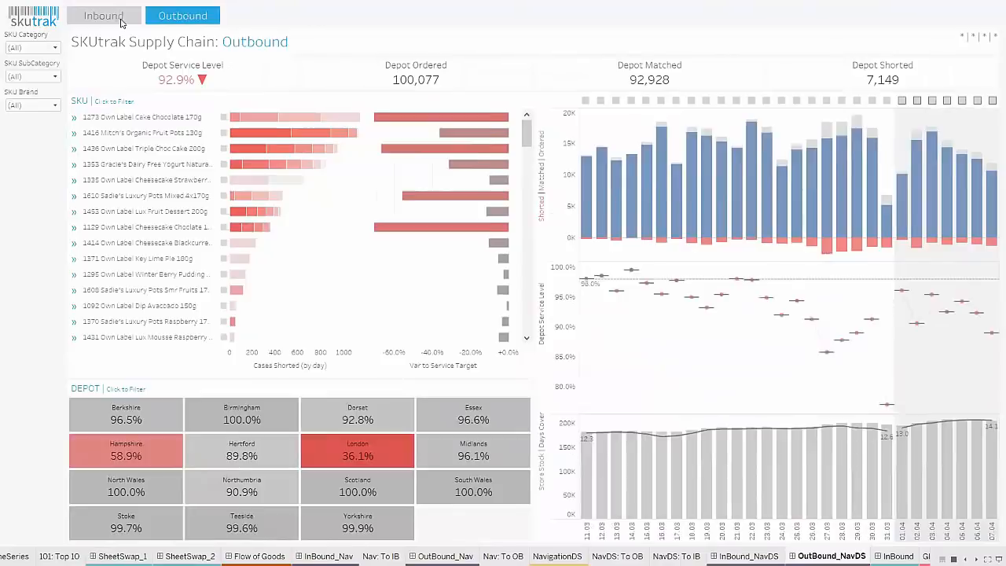
pyautogui.click(180, 16)
pyautogui.press('Escape')
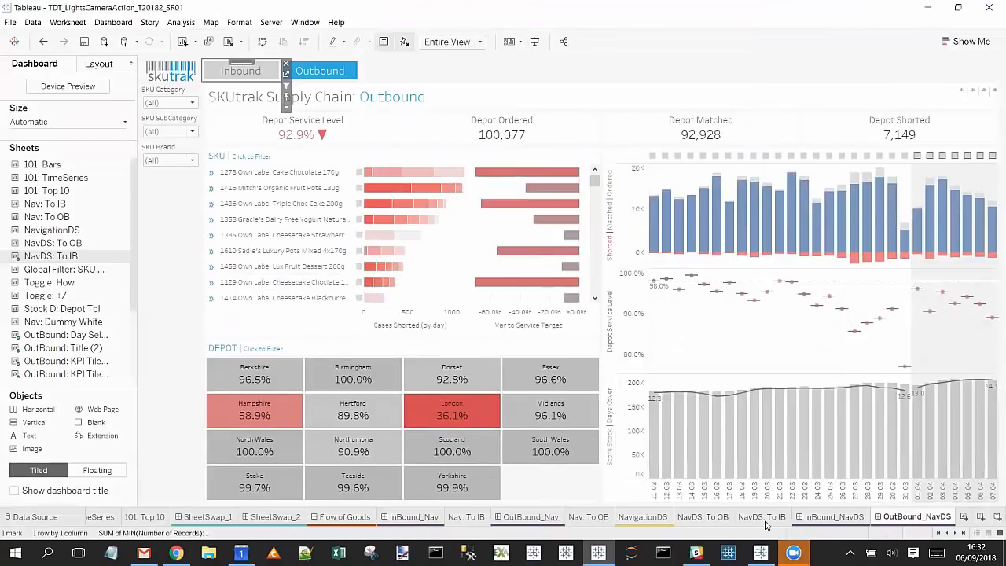
# - Examine the Action (ID) filter on the NavDS: To IB worksheet
pyautogui.click(761, 518)
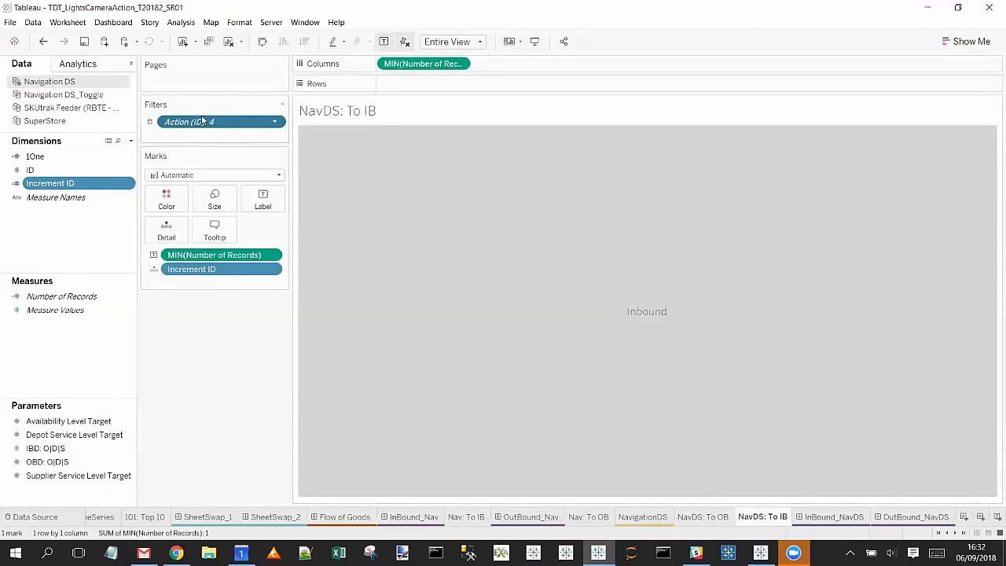
pyautogui.moveTo(203, 121)
# - Open the InBound dashboard and filter it by selecting the SKU bars from 1416 down to 1371
pyautogui.click(955, 533)
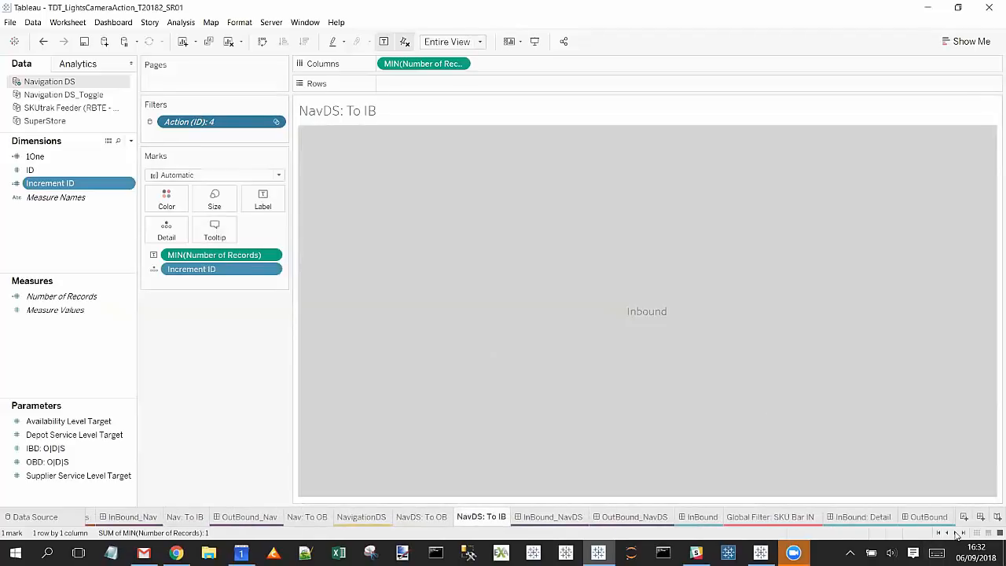
pyautogui.moveTo(705, 519)
pyautogui.click(705, 518)
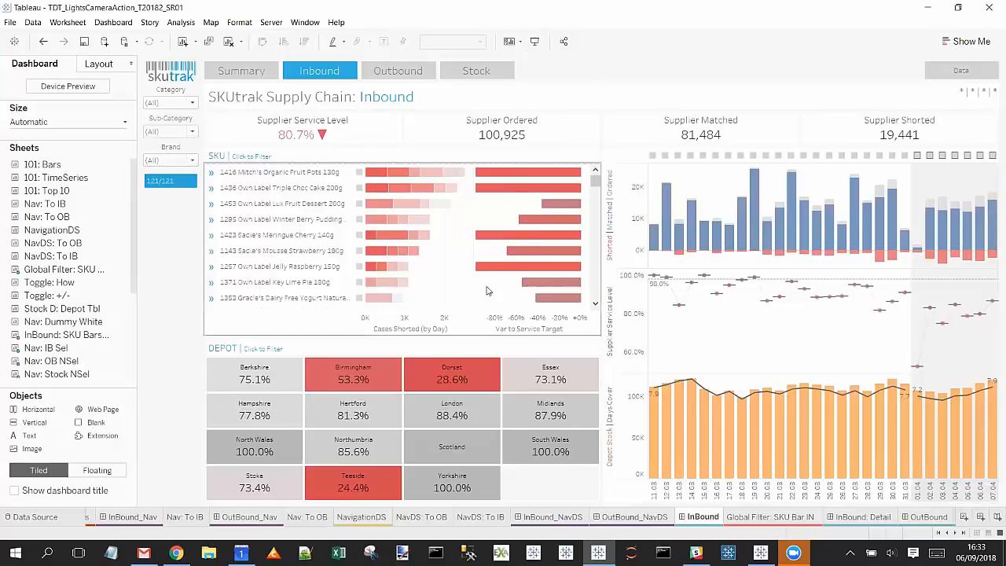
pyautogui.moveTo(452, 285); pyautogui.dragTo(370, 178)
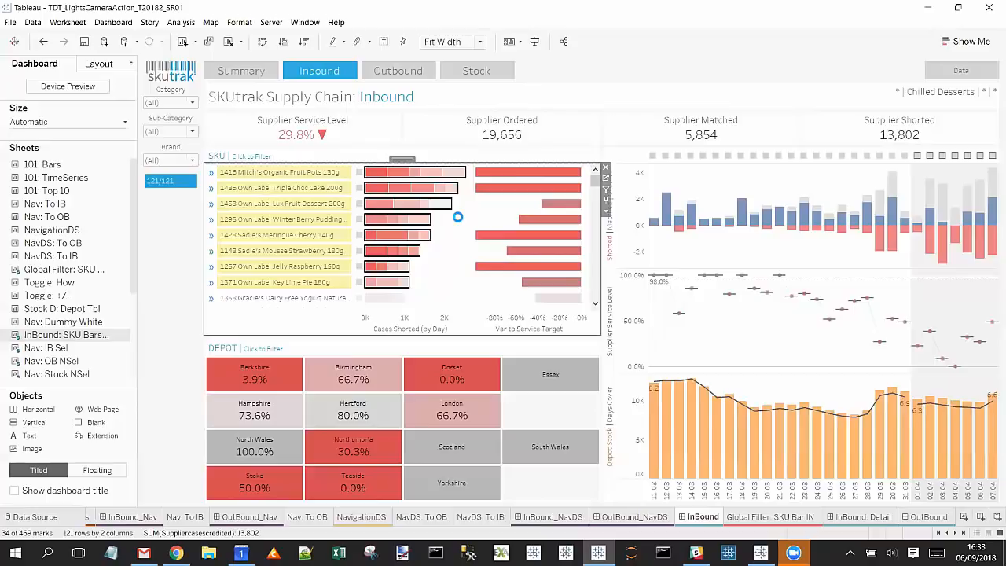
# - Clear the SKU bar selection and open the Global Filter: SKU Bar IN worksheet
pyautogui.click(208, 190)
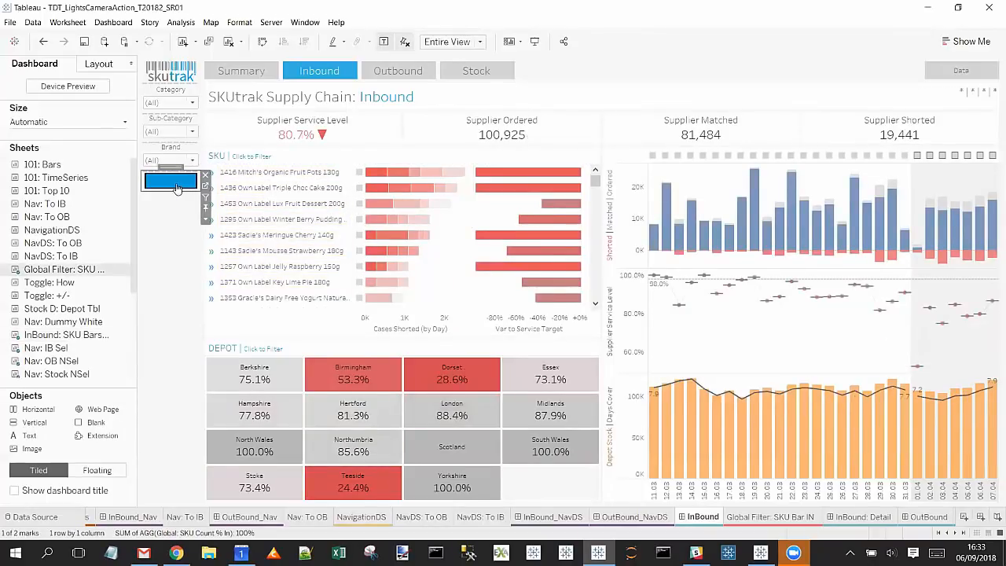
pyautogui.click(205, 189)
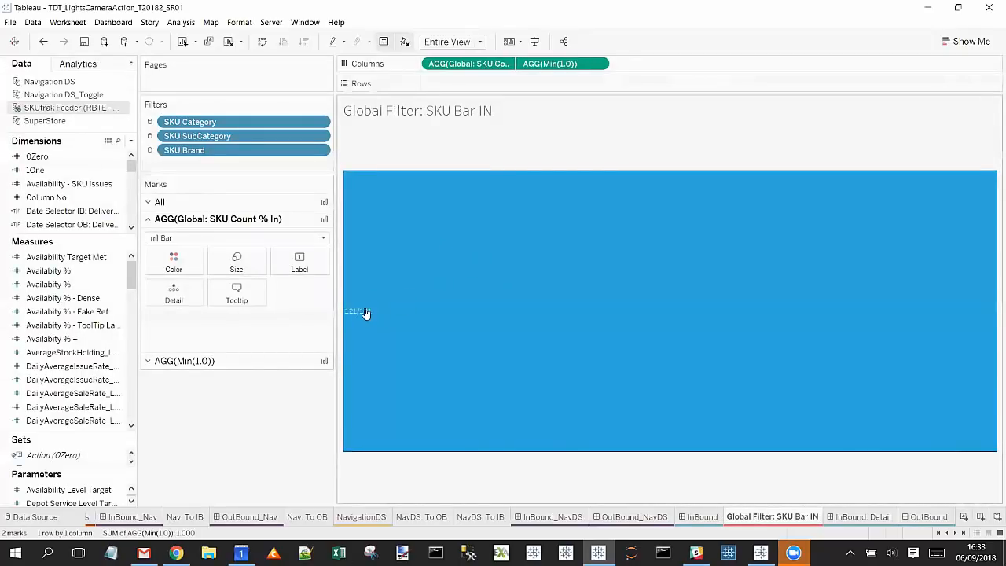
pyautogui.click(315, 121)
pyautogui.click(239, 165)
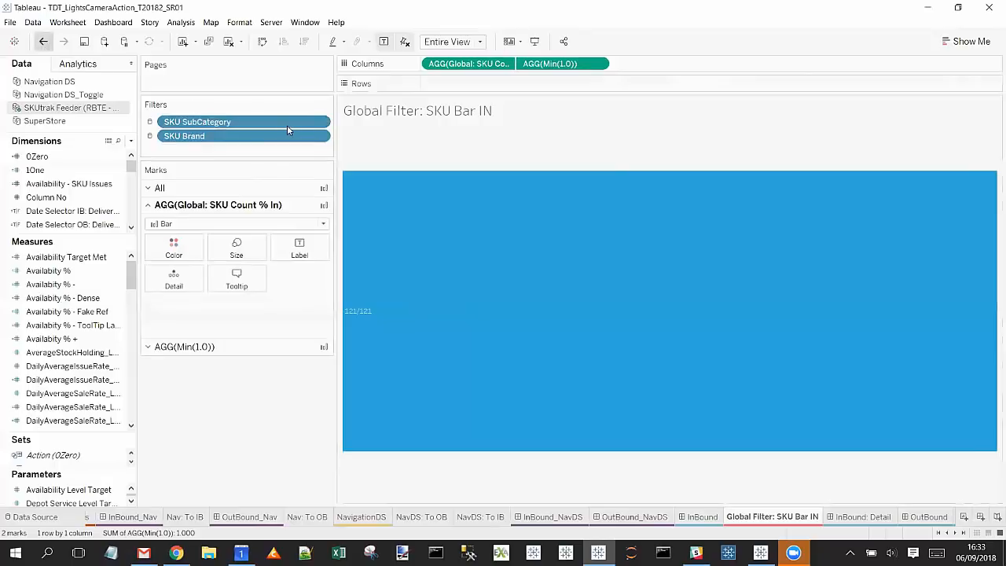
pyautogui.hotkey('ctrl', 'z')
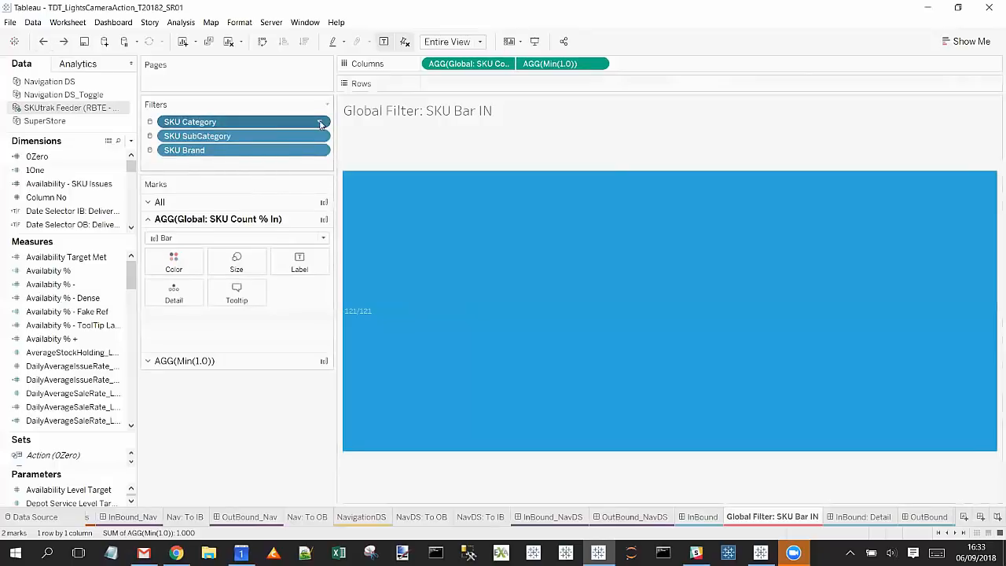
# - Show the SKU Category filter on the Global Filter: SKU Bar IN sheet and exclude Yogurts
pyautogui.click(319, 122)
pyautogui.click(254, 153)
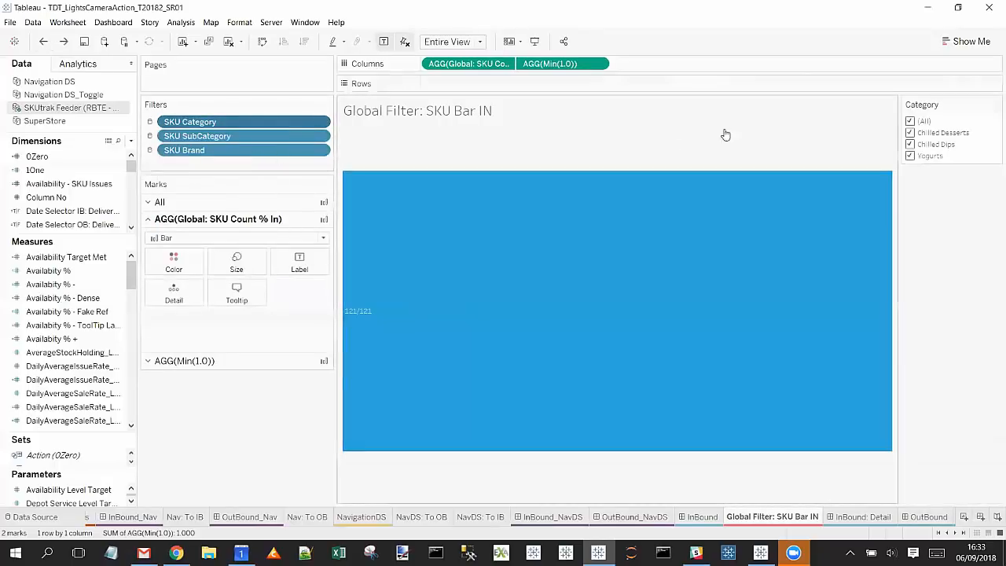
pyautogui.click(911, 156)
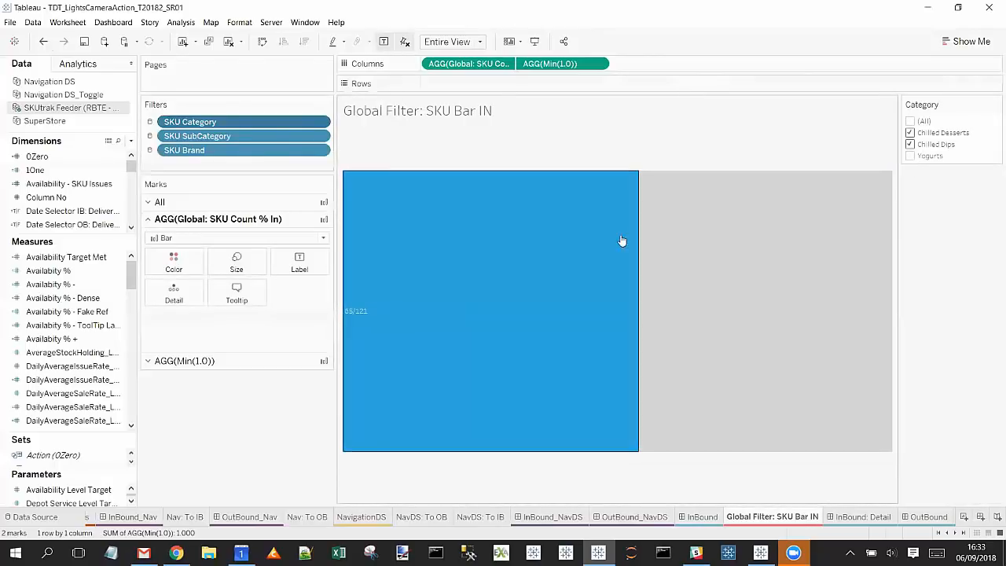
# - Reselect all values in the Category filter and hide its filter card
pyautogui.click(910, 121)
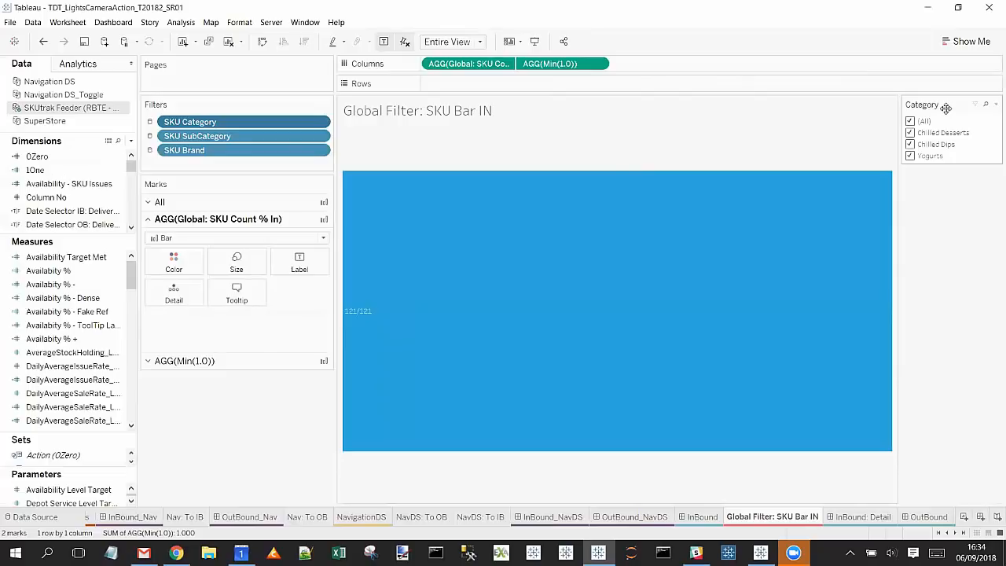
pyautogui.click(995, 105)
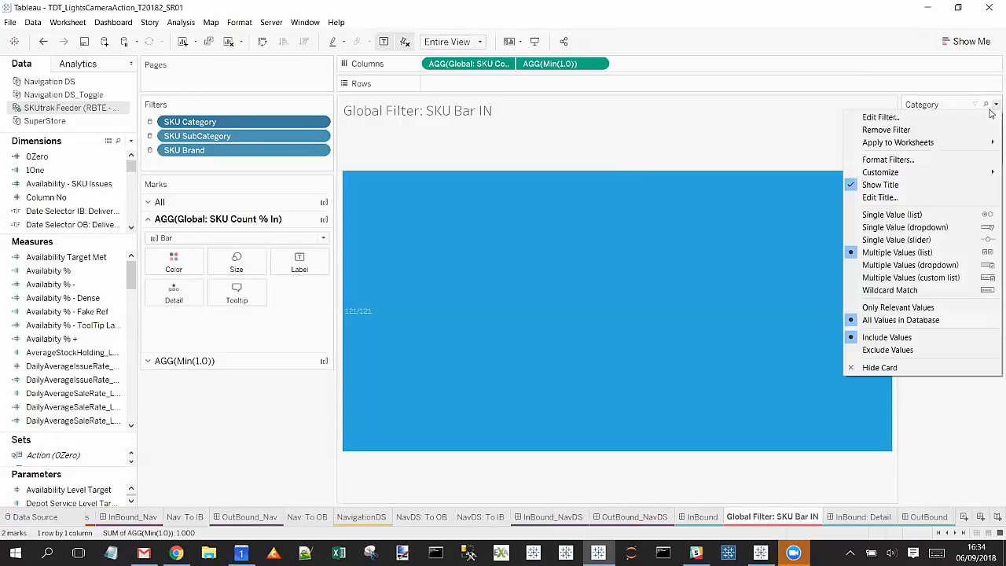
pyautogui.click(925, 366)
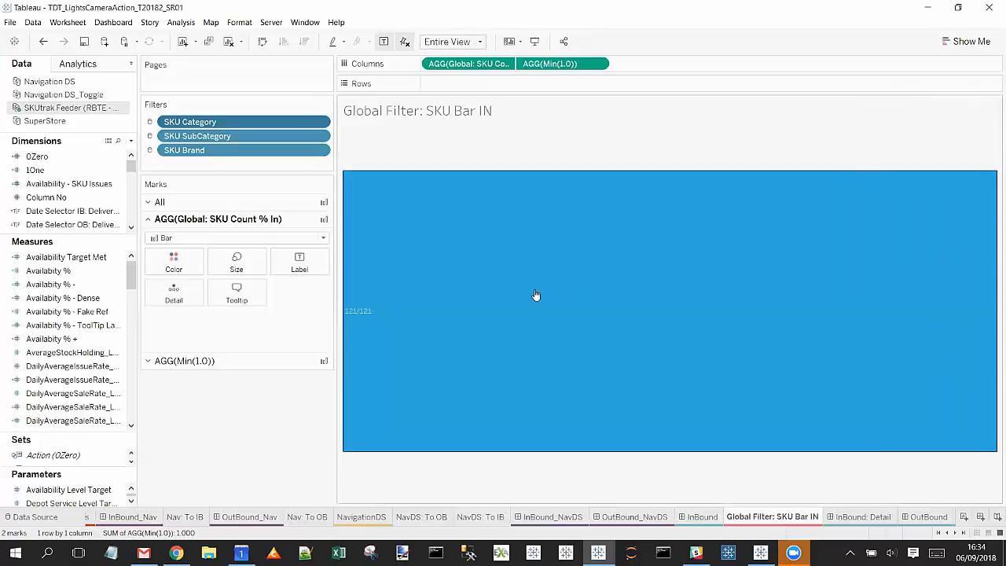
# - Search the data fields for "sku" and locate the SKU and Description - Global dimension
pyautogui.click(119, 141)
pyautogui.write('sku')
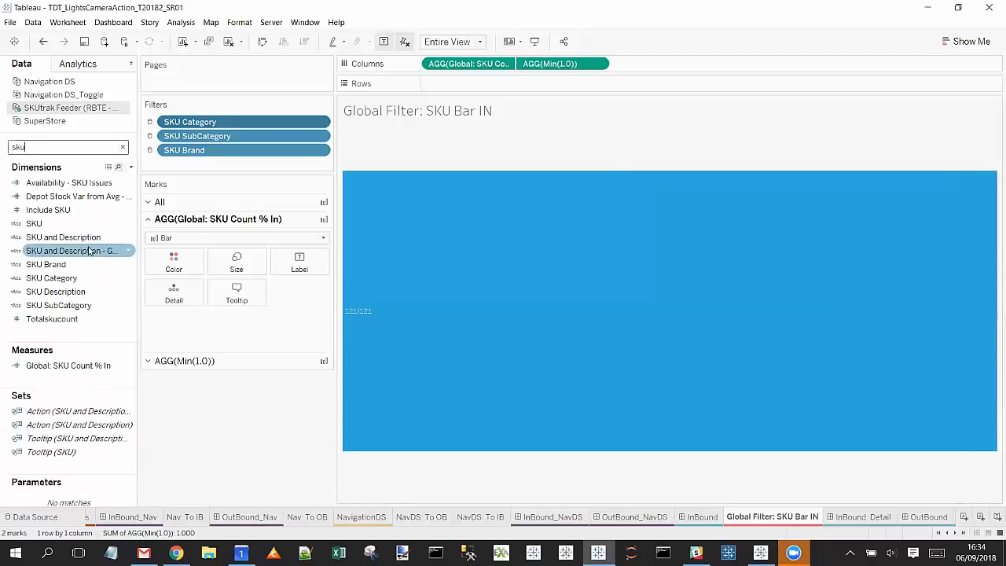
pyautogui.click(82, 240)
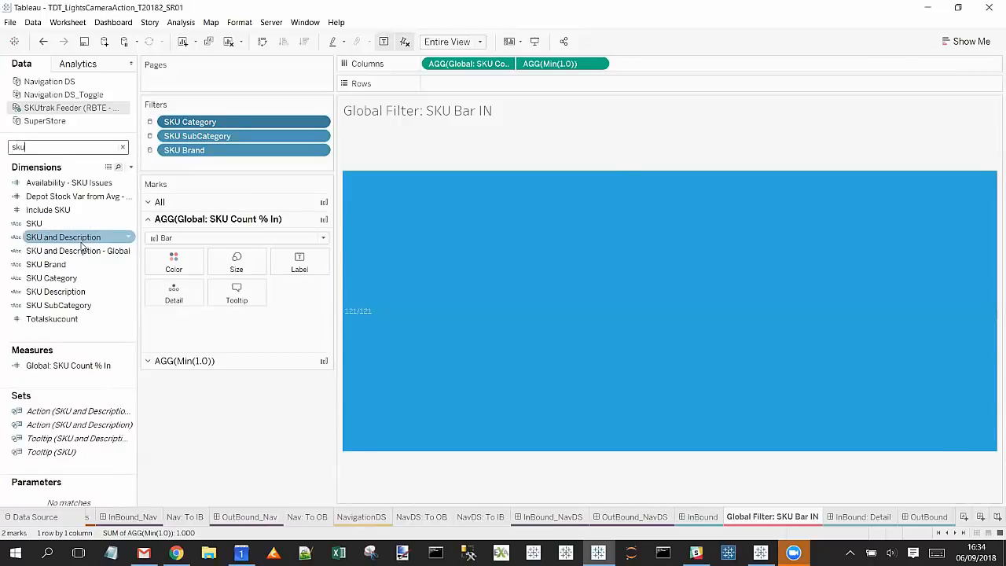
pyautogui.click(81, 253)
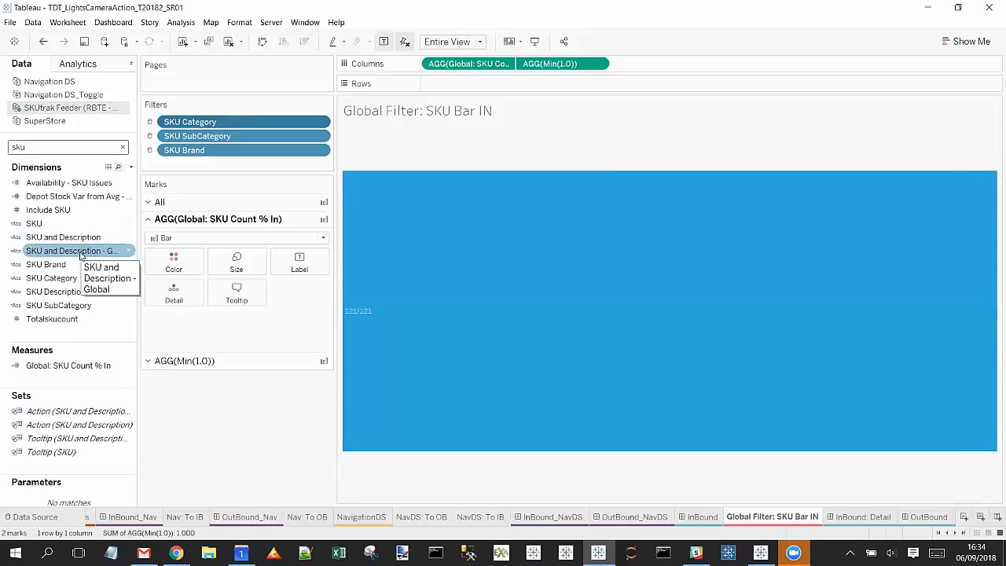
# - Inspect the formula of SKU and Description - Global in enlarged text and close the calculation without changes
pyautogui.rightClick(81, 252)
pyautogui.click(130, 319)
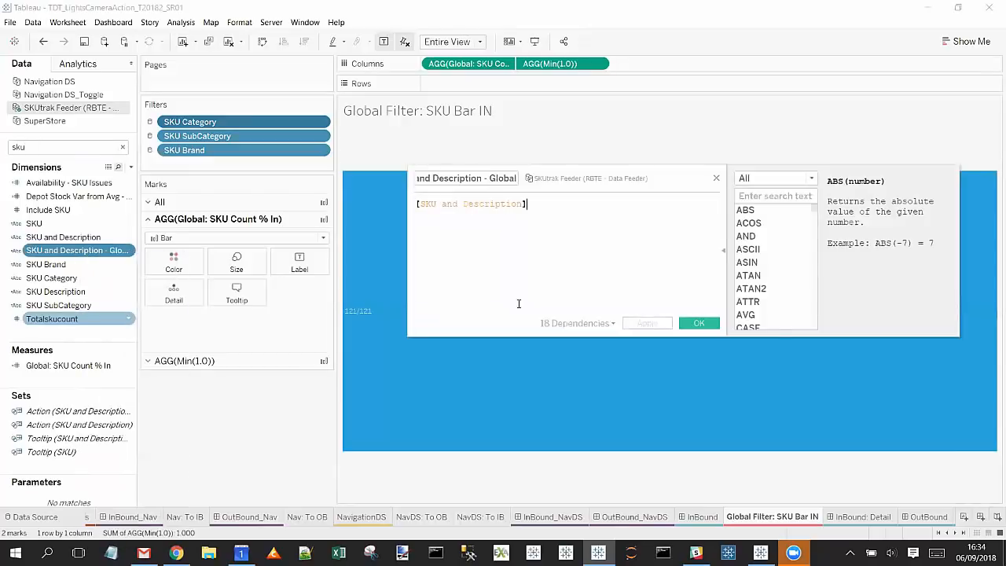
pyautogui.keyDown('ctrl'); pyautogui.scroll(5, 544, 269); pyautogui.keyUp('ctrl')
pyautogui.keyDown('ctrl'); pyautogui.scroll(1, 544, 270); pyautogui.keyUp('ctrl')
pyautogui.click(543, 267)
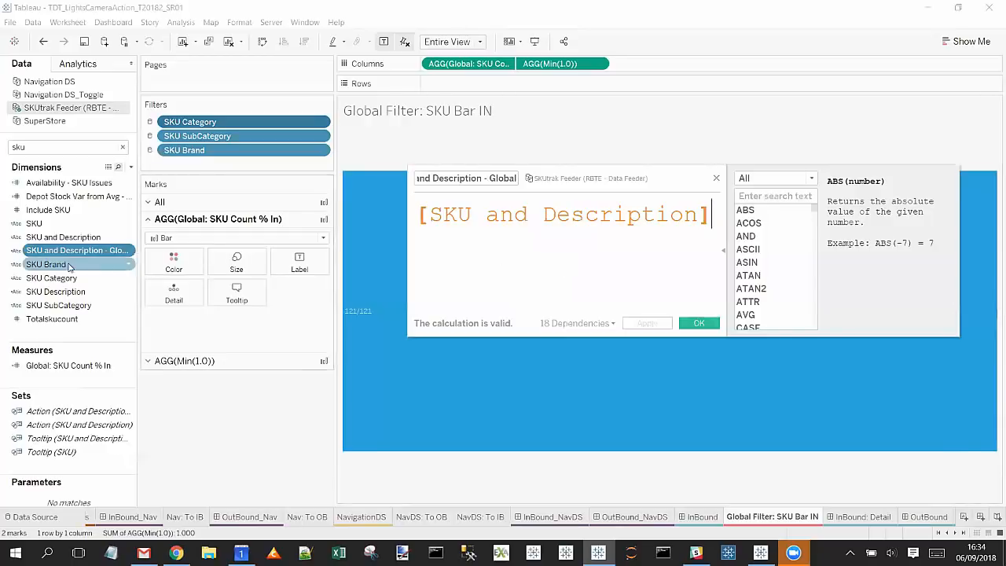
pyautogui.click(715, 177)
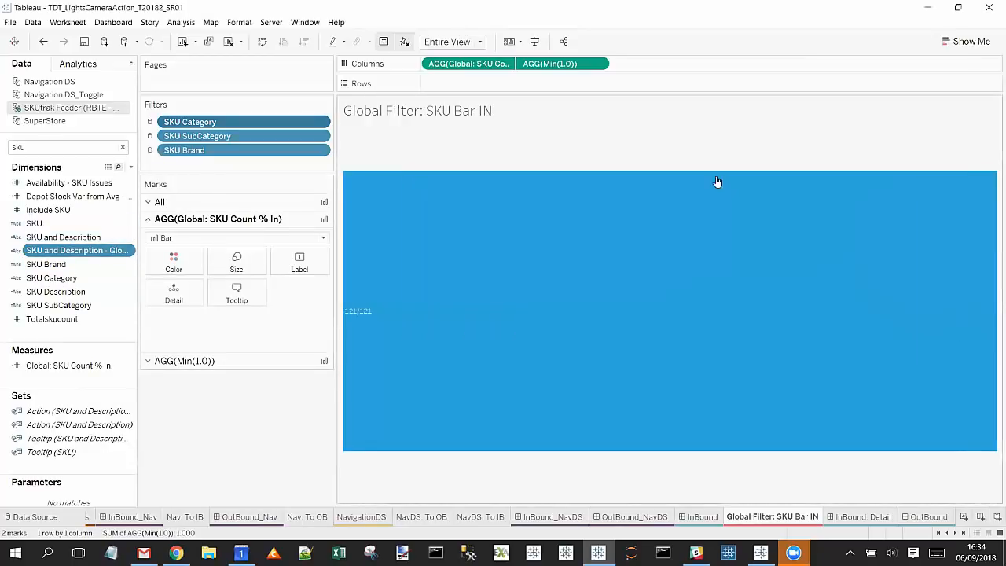
# - On the InBound dashboard, test filtering by the double arrow of 1453 Own Label Lux Fruit Dessert 200g and clear the selection
pyautogui.click(700, 516)
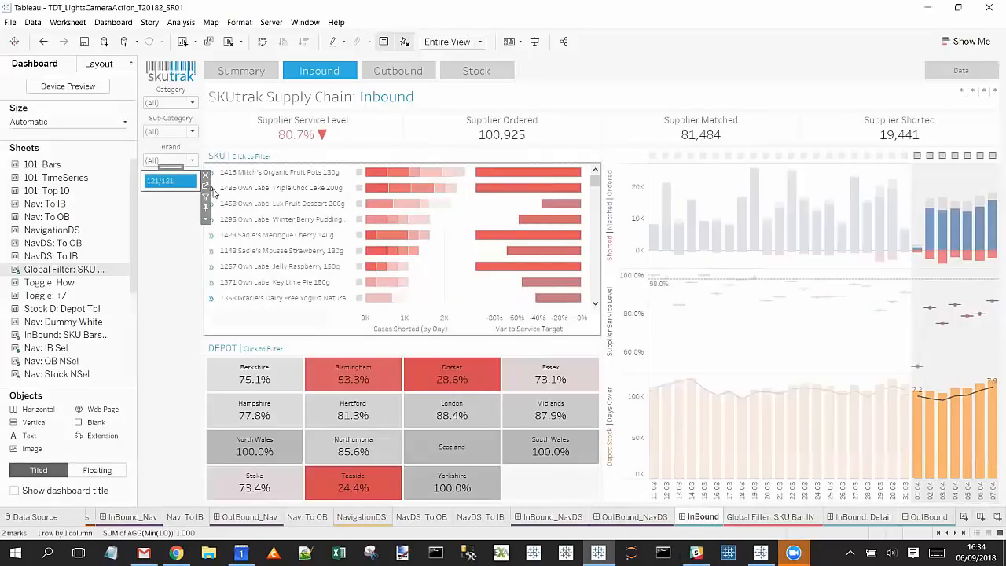
pyautogui.click(455, 240)
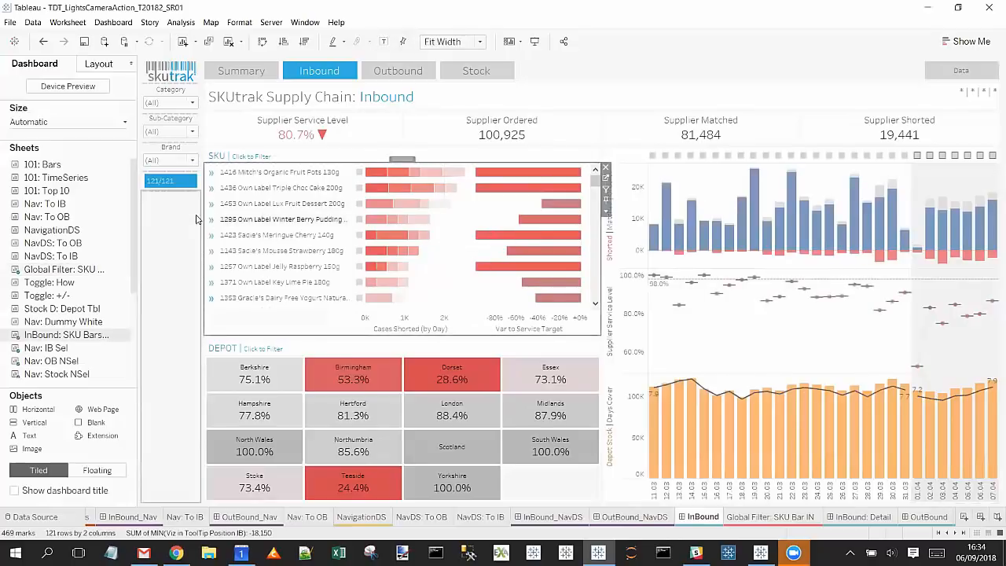
pyautogui.moveTo(211, 203)
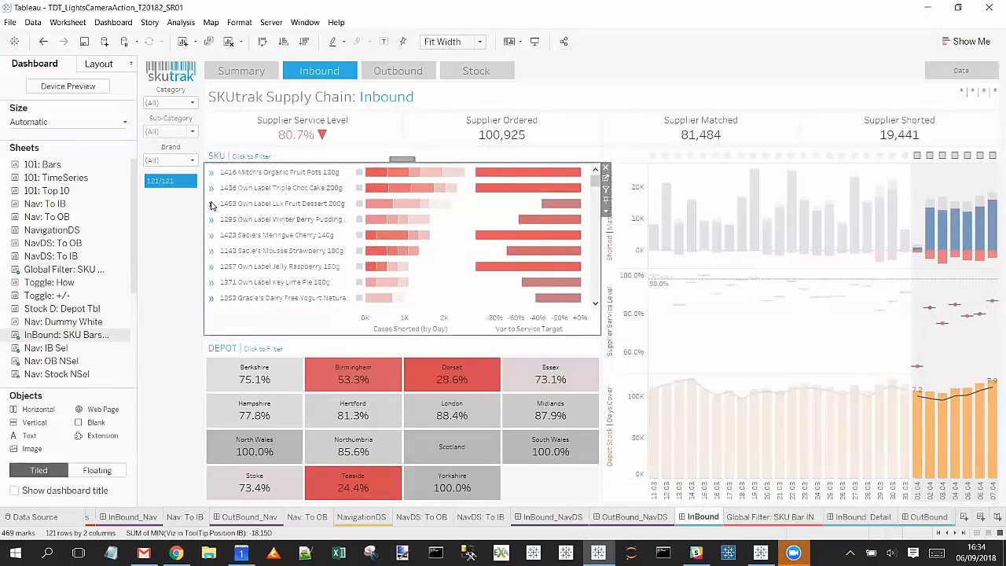
pyautogui.click(210, 205)
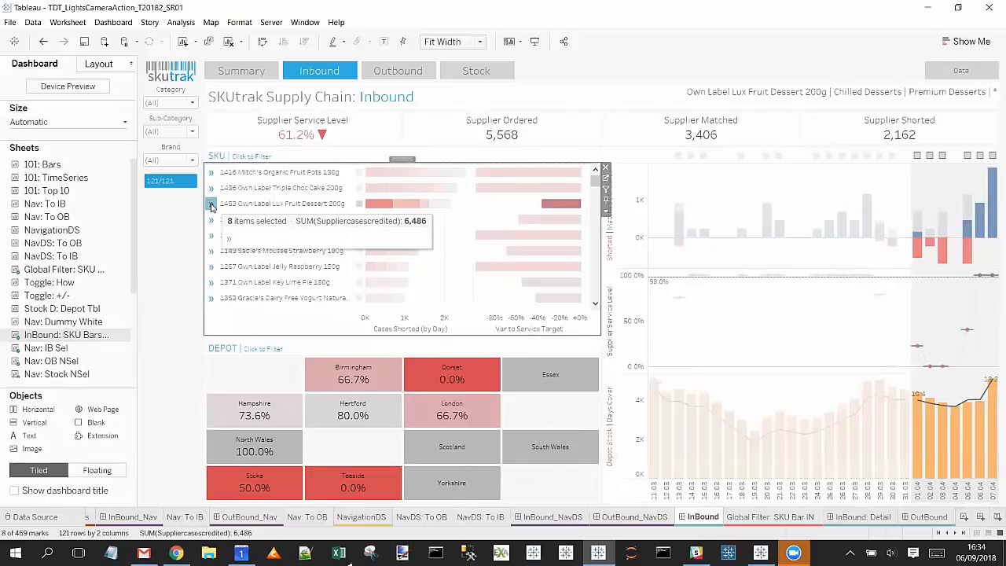
pyautogui.click(212, 206)
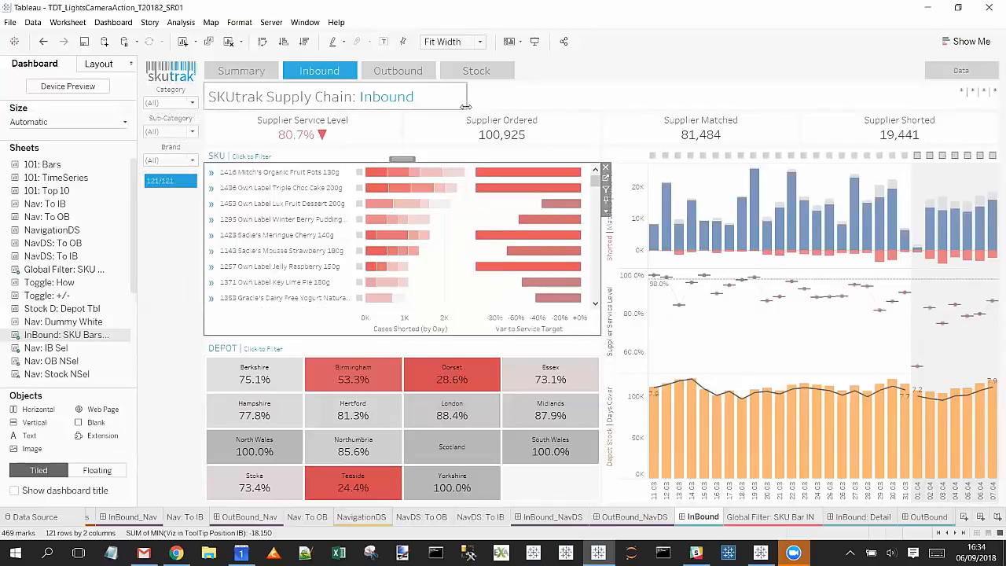
# - Open the InBound: SKU Bars L7D worksheet and narrow the filters and marks area to widen the chart
pyautogui.click(604, 180)
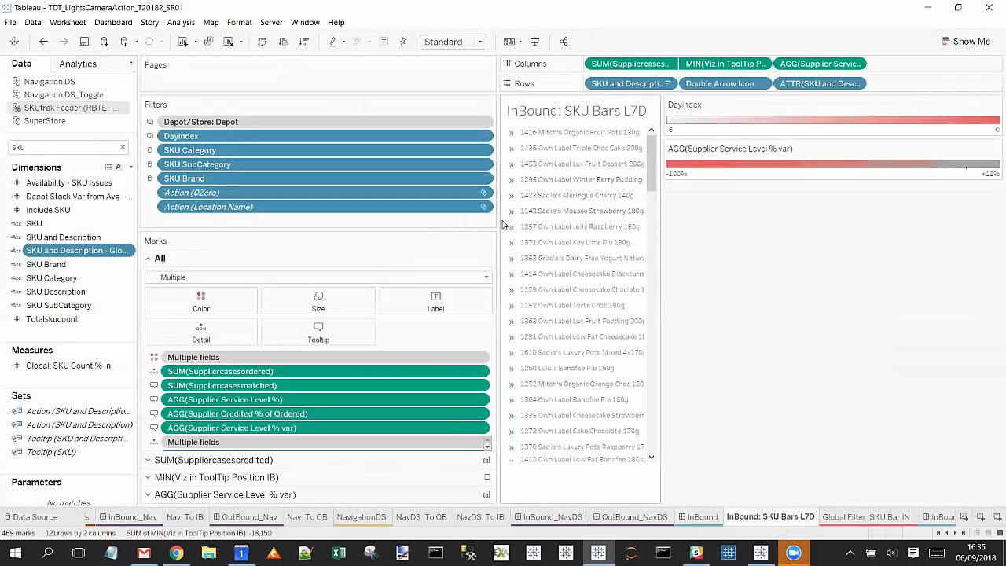
pyautogui.moveTo(500, 227); pyautogui.dragTo(234, 185)
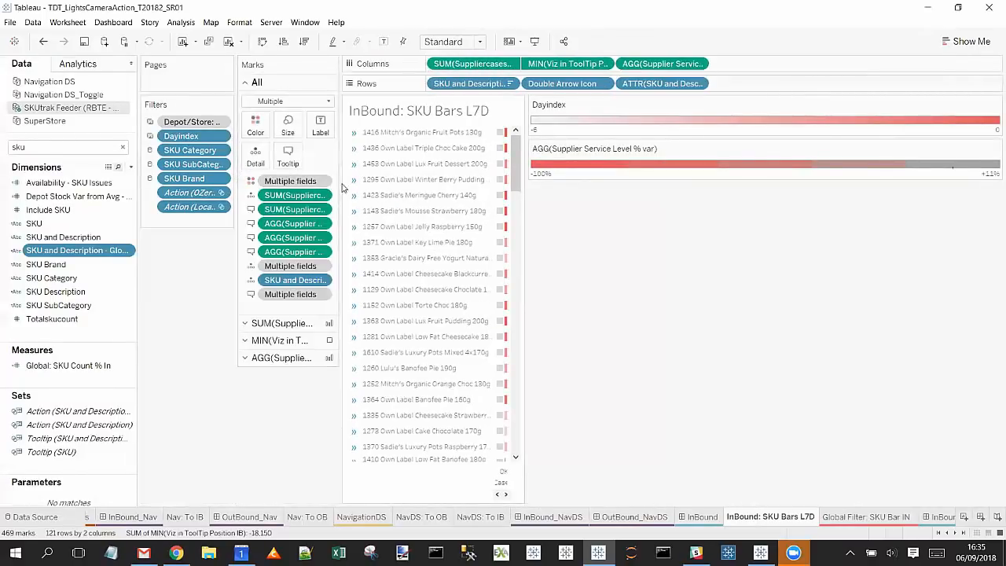
# - Widen the worksheet's marks area, return to the InBound dashboard, and inspect its Filter SKU action without changing it
pyautogui.moveTo(339, 189); pyautogui.dragTo(430, 190)
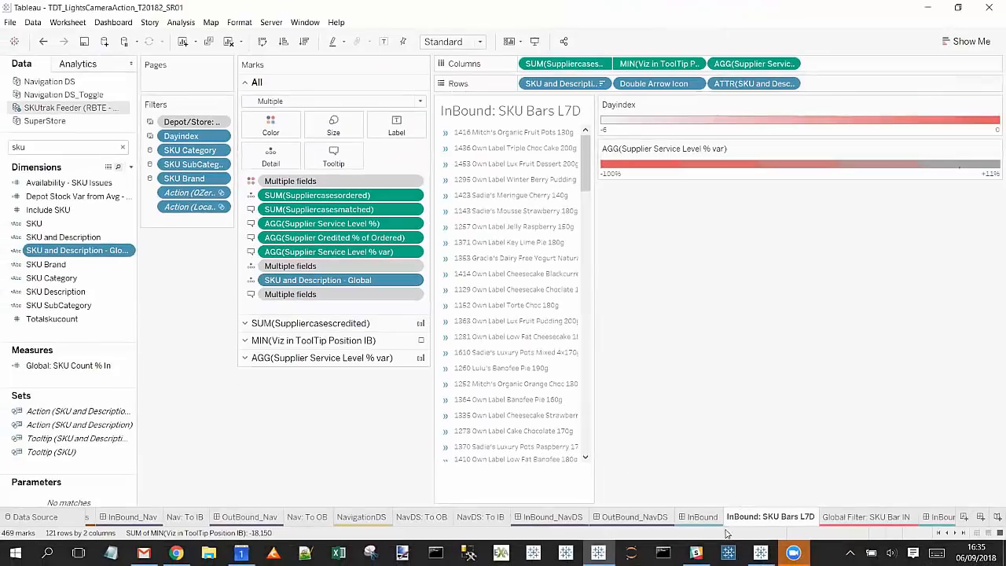
pyautogui.click(703, 519)
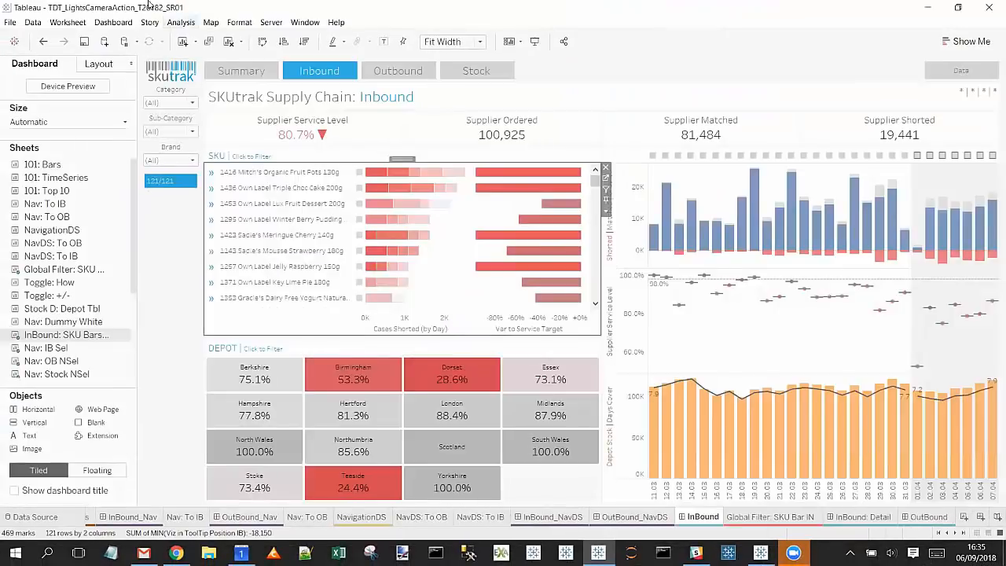
pyautogui.click(110, 22)
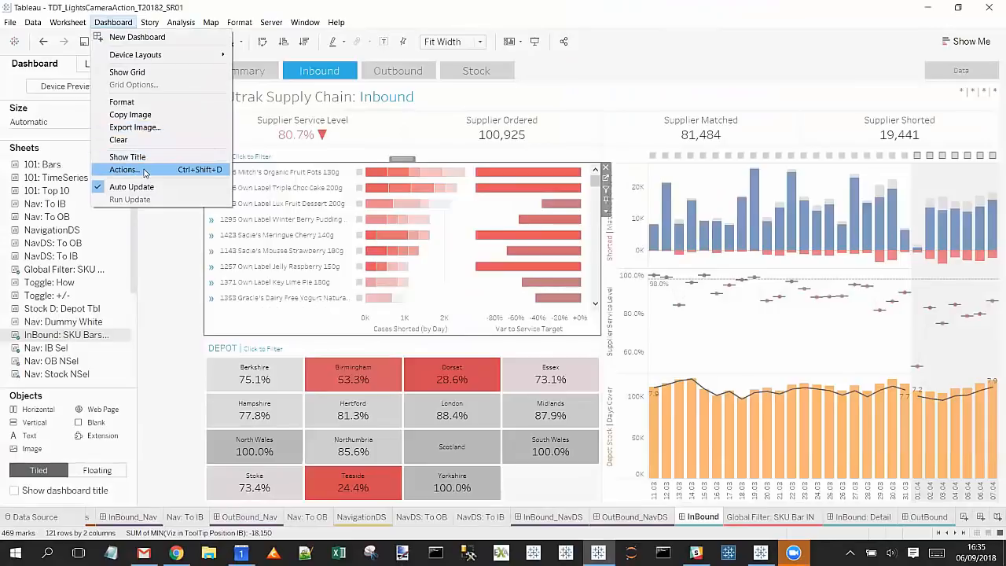
pyautogui.click(126, 165)
pyautogui.click(369, 239)
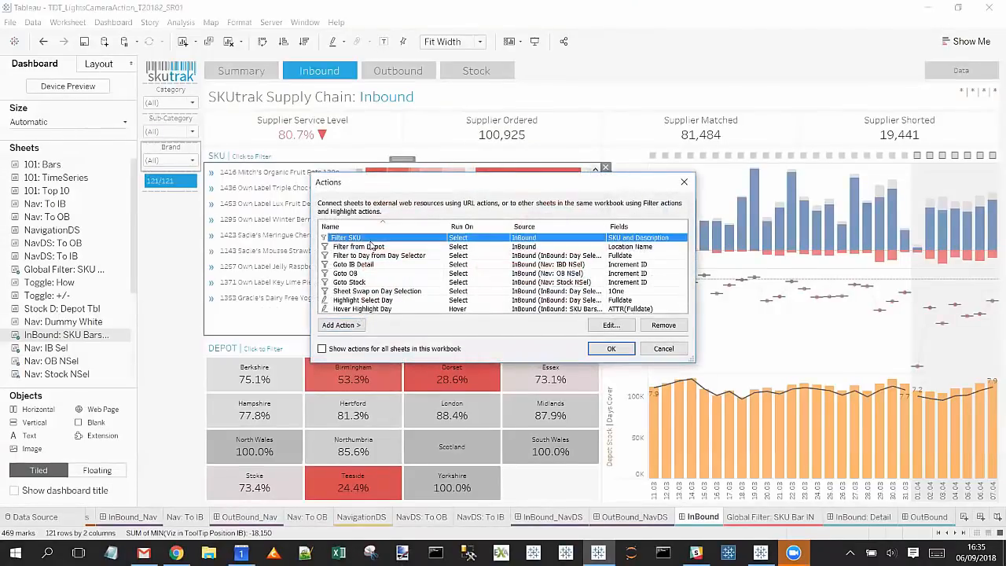
pyautogui.click(610, 325)
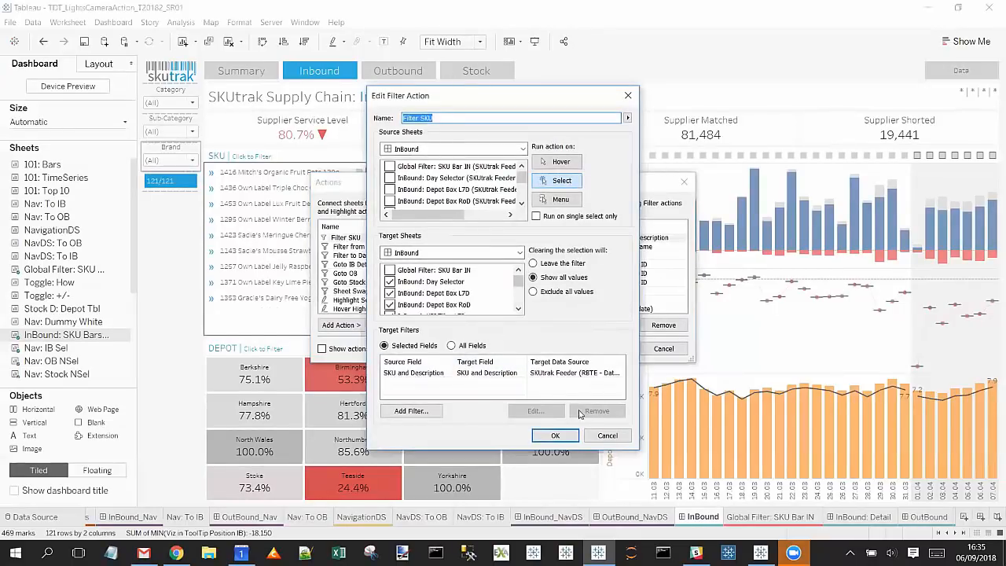
pyautogui.click(611, 435)
# - Add a filter action named Add to Global with only InBound: SKU Bars L7D and InBound: SKU Bars RoD as source sheets
pyautogui.click(341, 325)
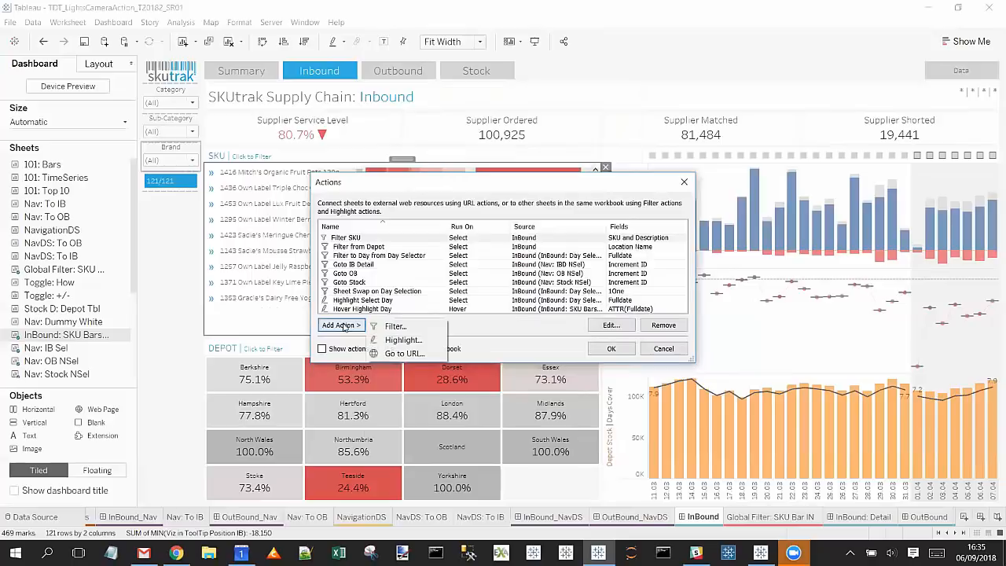
pyautogui.click(385, 327)
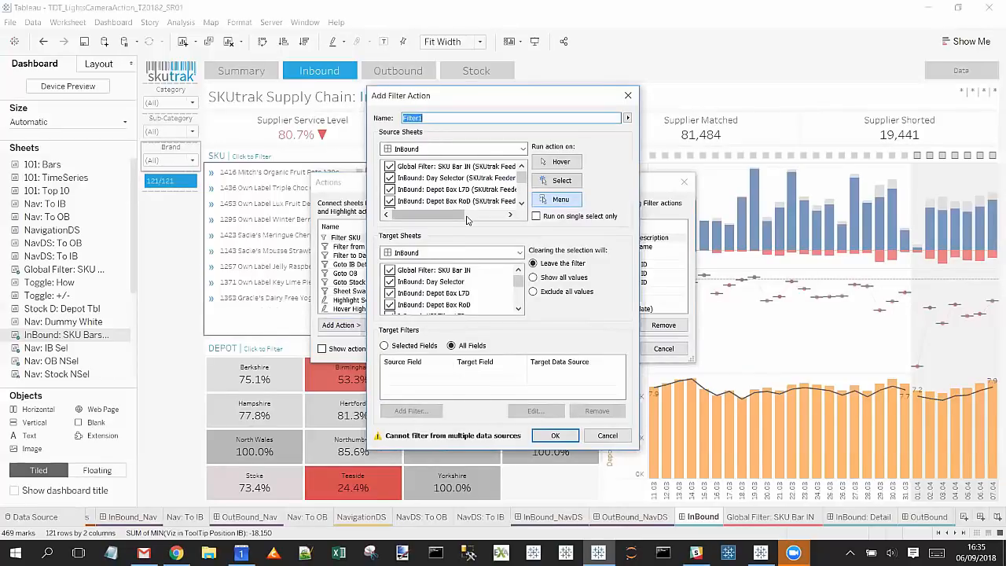
pyautogui.write('Add to Global')
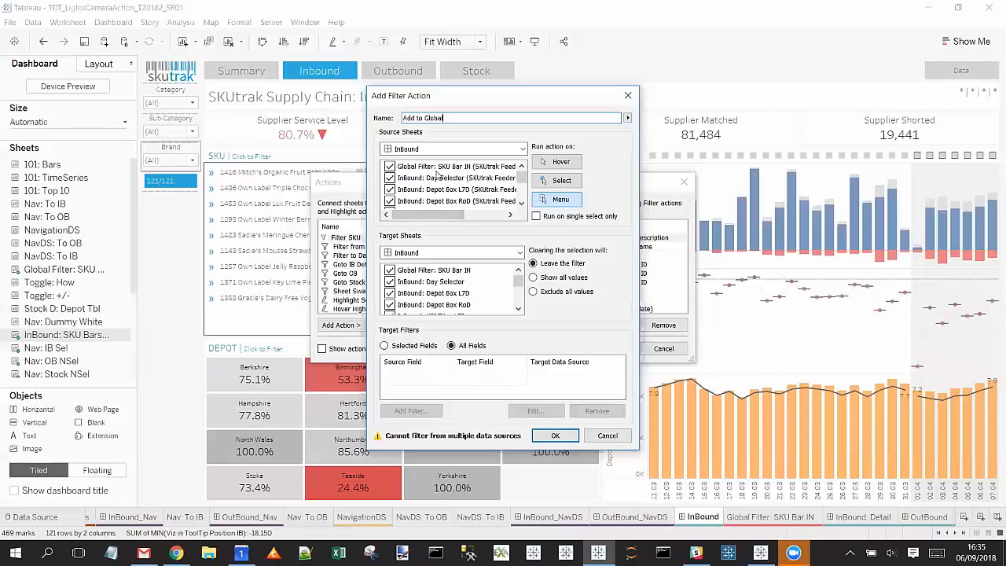
pyautogui.scroll(-5, 438, 183)
pyautogui.keyDown('shift'); pyautogui.click(417, 203); pyautogui.keyUp('shift')
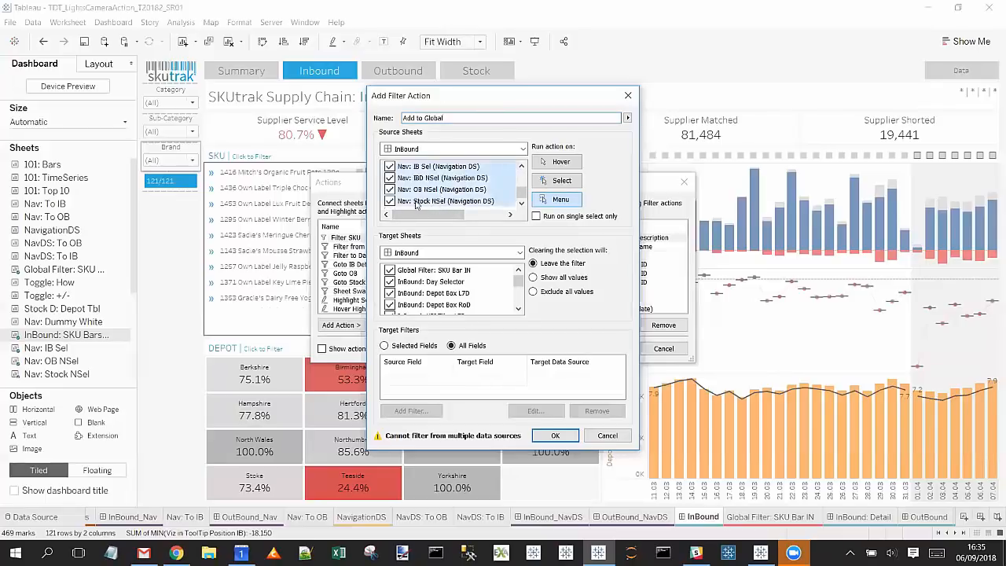
pyautogui.click(390, 202)
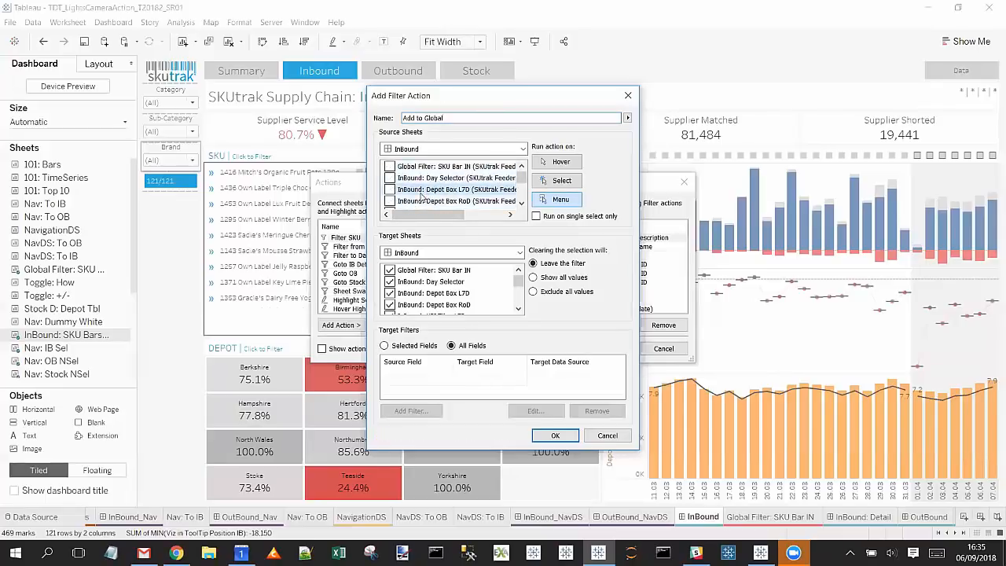
pyautogui.scroll(-1, 411, 193)
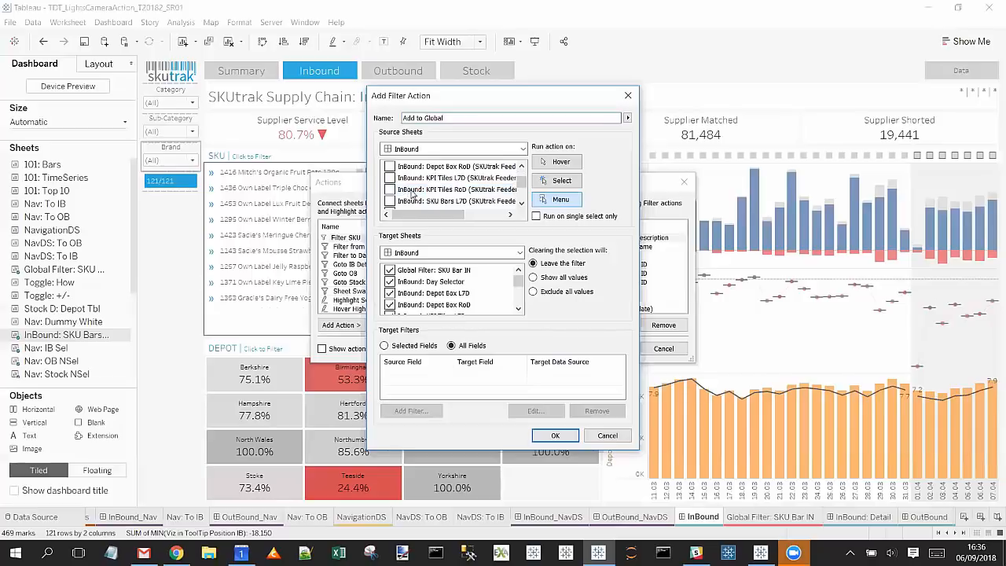
pyautogui.scroll(-1, 414, 193)
pyautogui.click(390, 166)
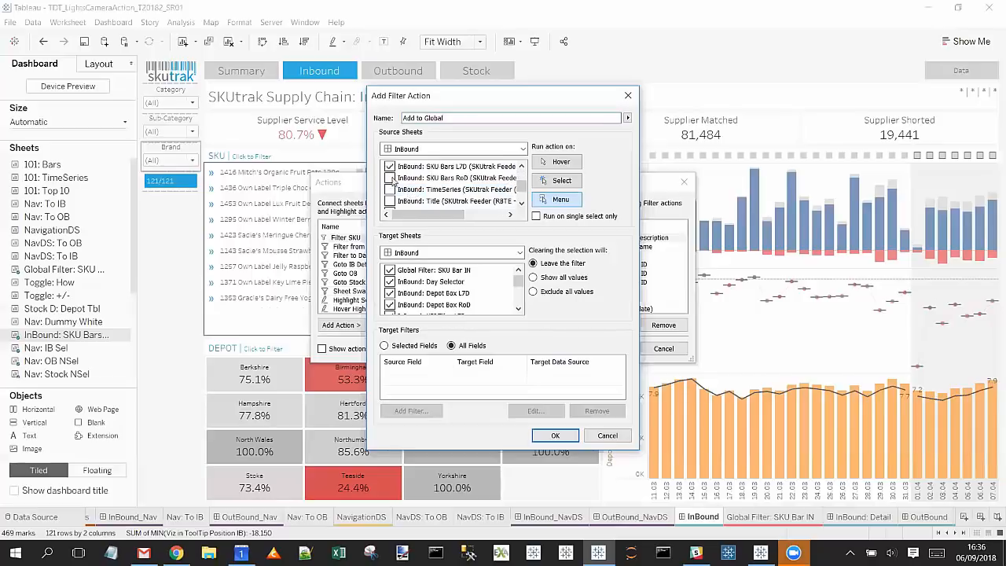
pyautogui.click(390, 178)
# - Limit the action's target to Global Filter: SKU Bar IN, run it on Select, and leave the filter when the selection is cleared
pyautogui.scroll(-5, 416, 295)
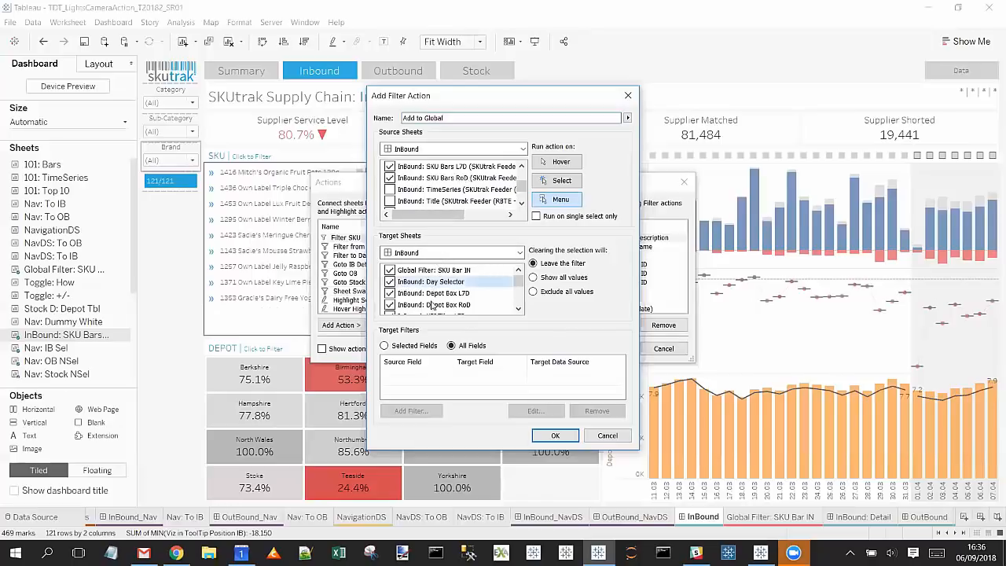
pyautogui.keyDown('shift'); pyautogui.click(428, 307); pyautogui.keyUp('shift')
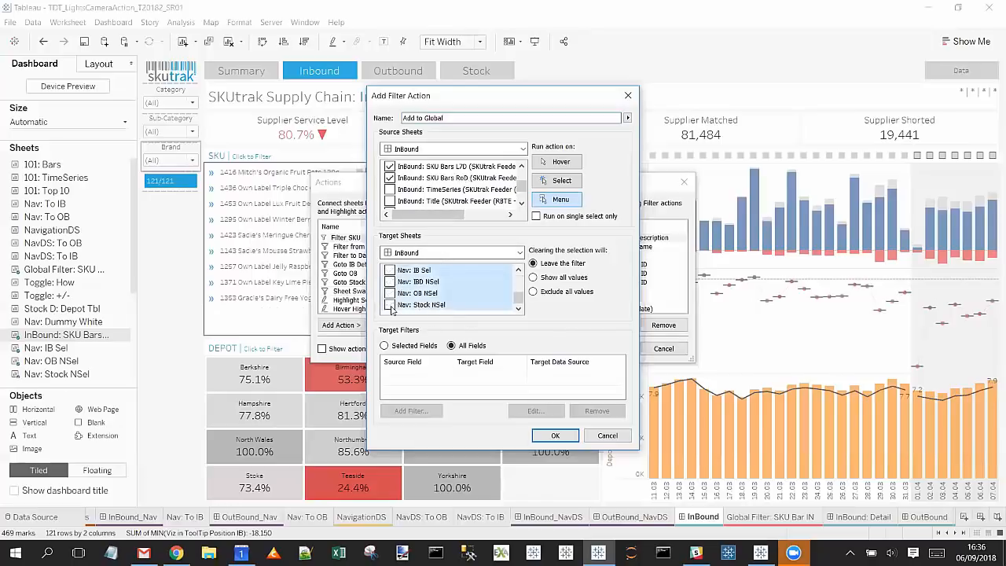
pyautogui.click(390, 305)
pyautogui.scroll(10, 429, 275)
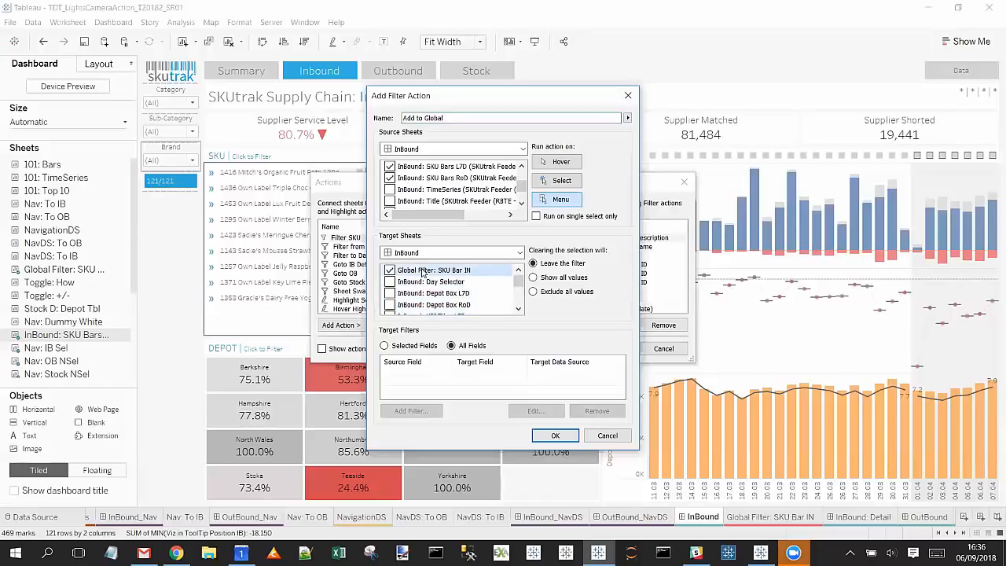
pyautogui.click(555, 182)
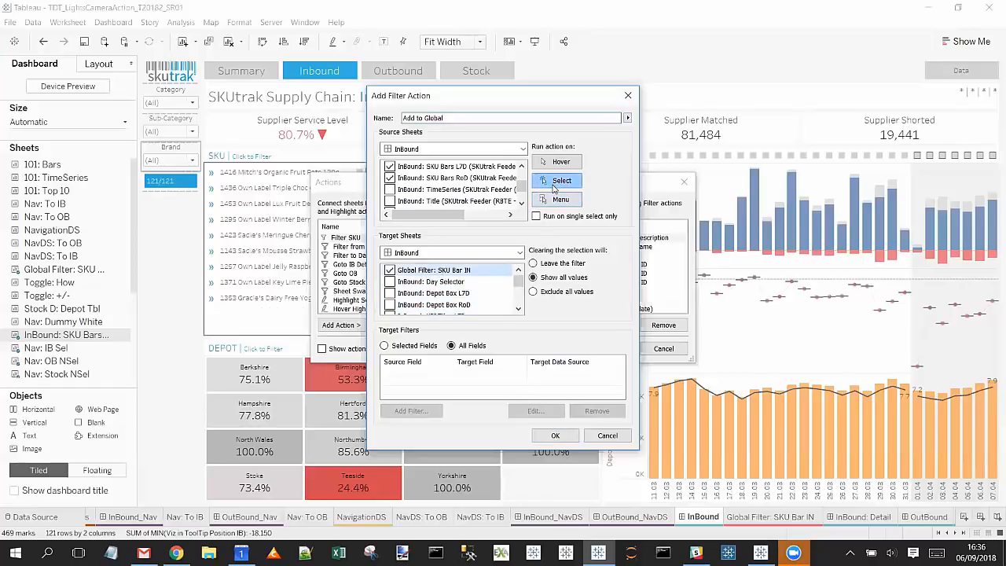
pyautogui.click(560, 265)
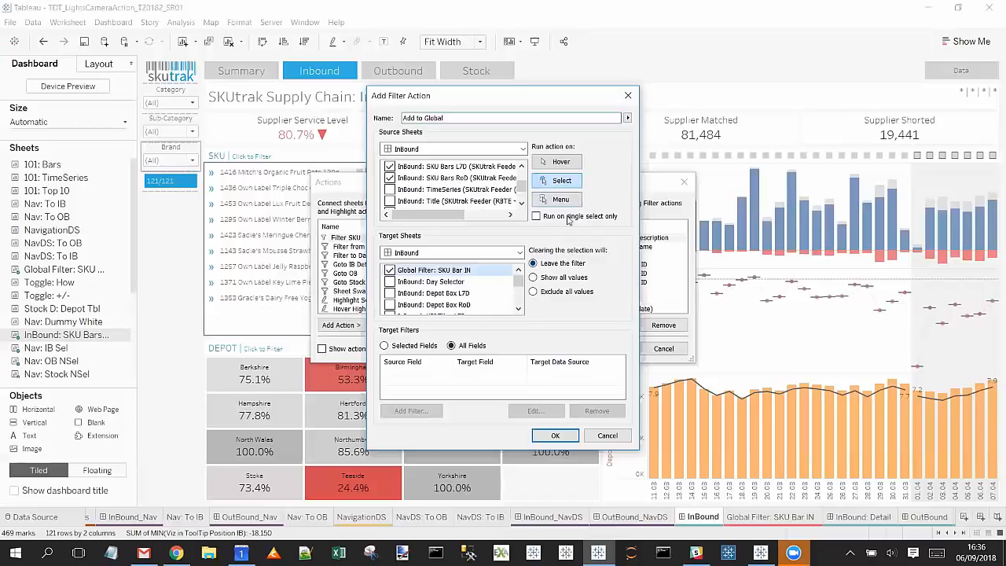
# - Restrict the action to selected fields, mapping SKU and Description - Global as source and target, and save the action
pyautogui.click(413, 346)
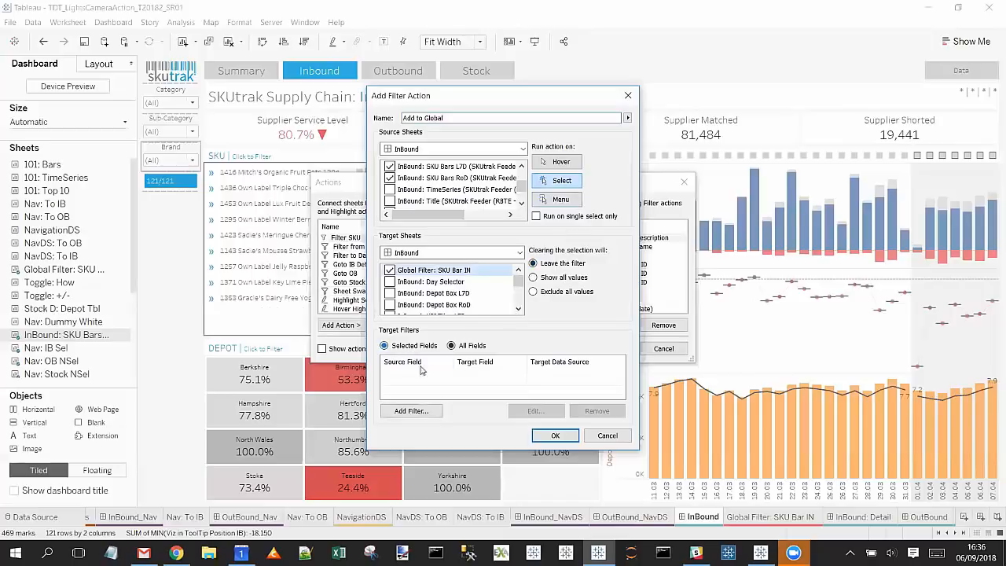
pyautogui.click(411, 410)
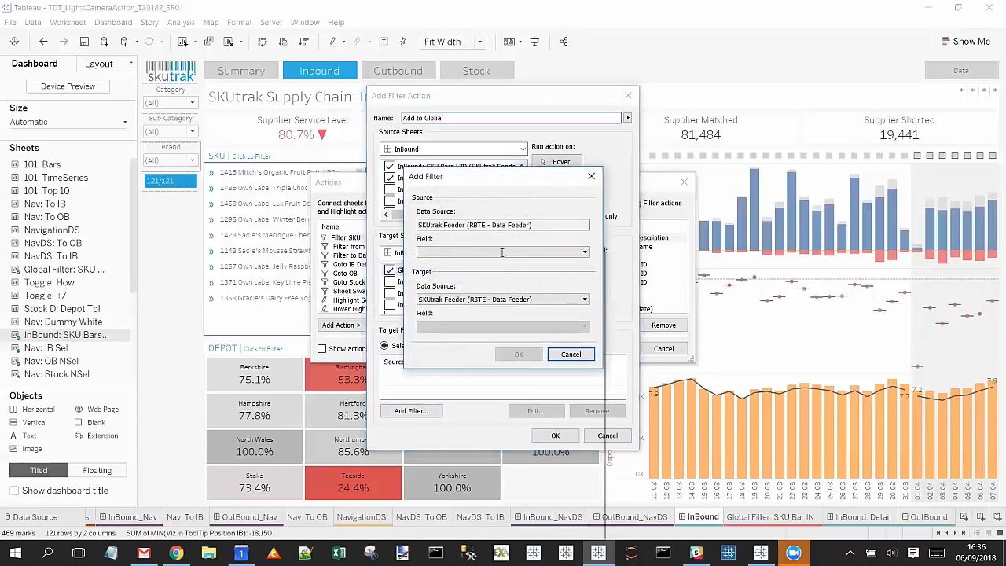
pyautogui.click(502, 252)
pyautogui.write('glo')
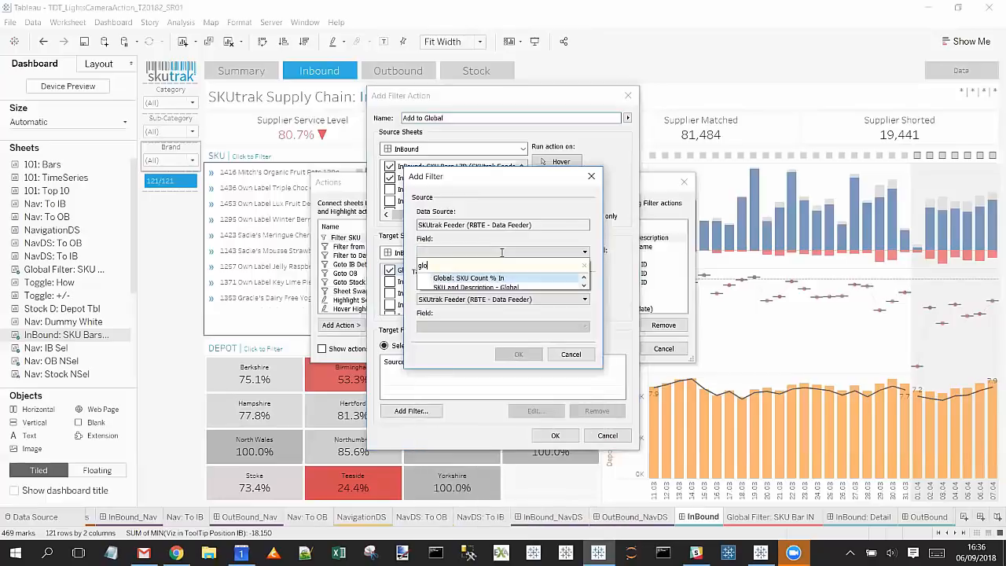
pyautogui.click(495, 286)
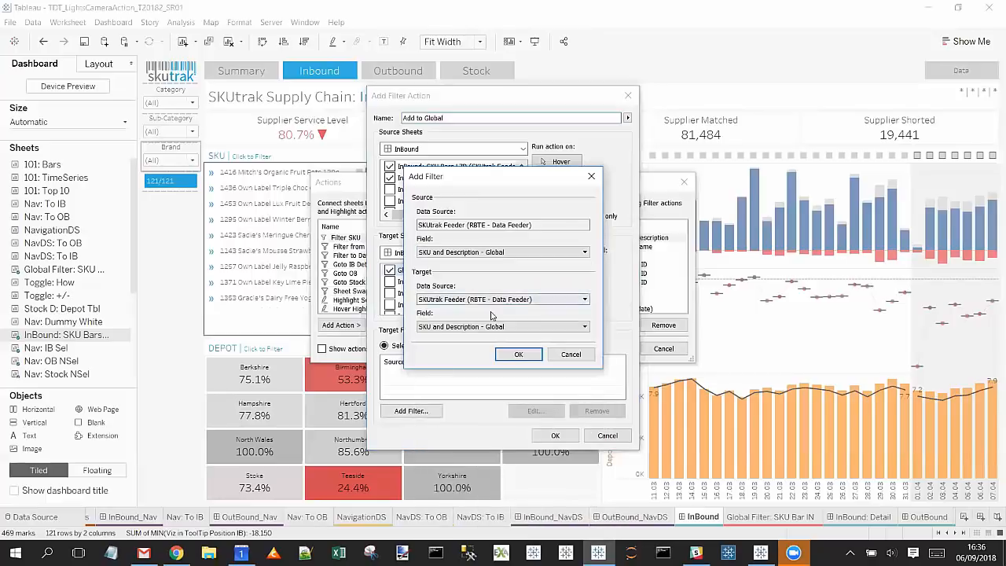
pyautogui.click(515, 355)
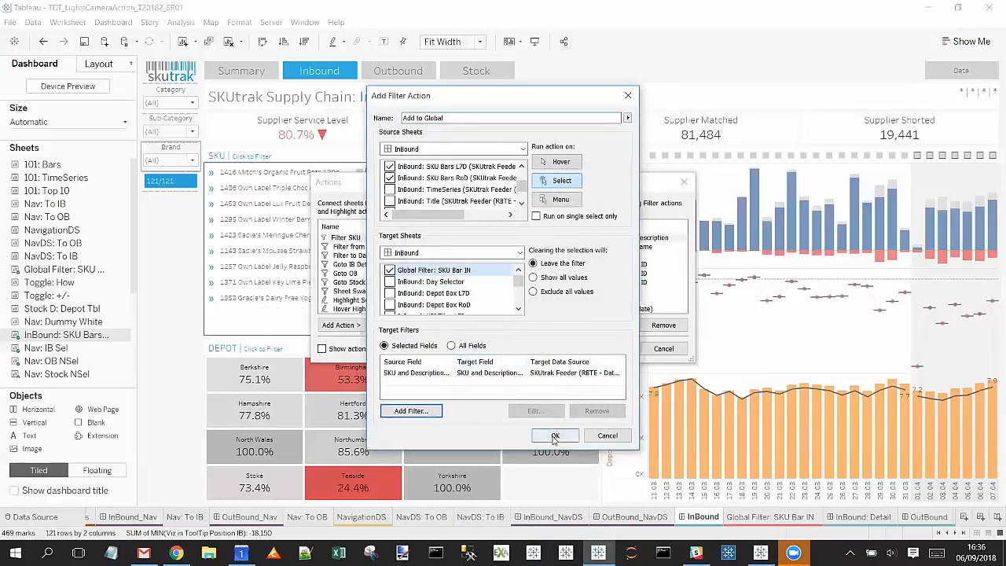
pyautogui.click(555, 435)
pyautogui.click(610, 348)
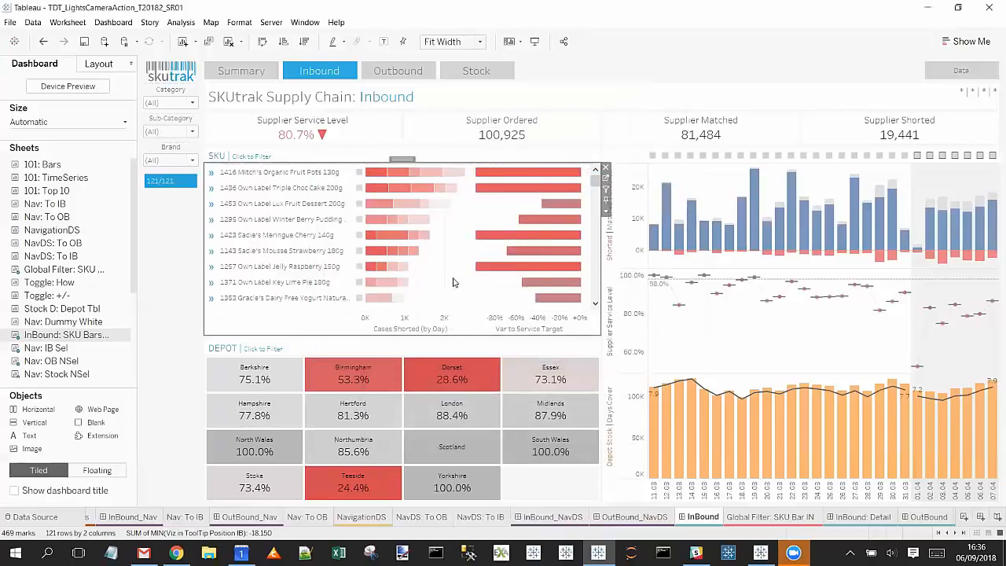
# - Test the action on the bars of the top seven SKUs and change Add to Global to run on Menu
pyautogui.moveTo(459, 275); pyautogui.dragTo(369, 177)
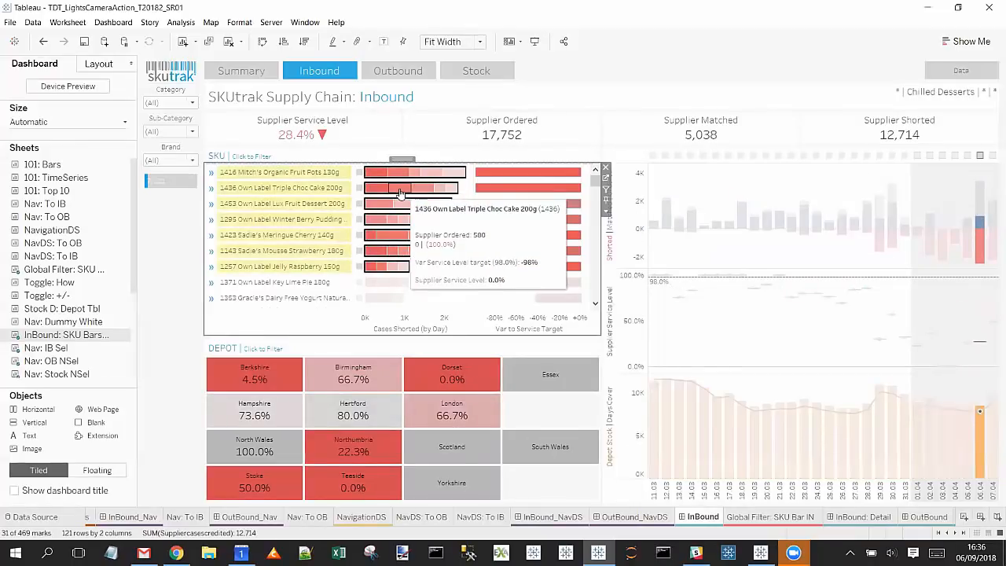
pyautogui.click(113, 22)
pyautogui.click(159, 168)
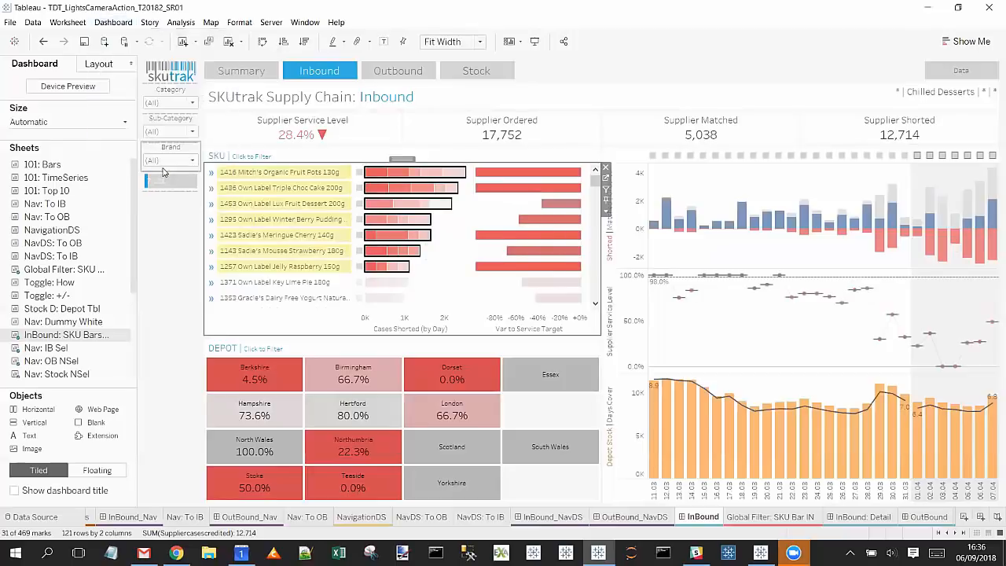
pyautogui.click(407, 239)
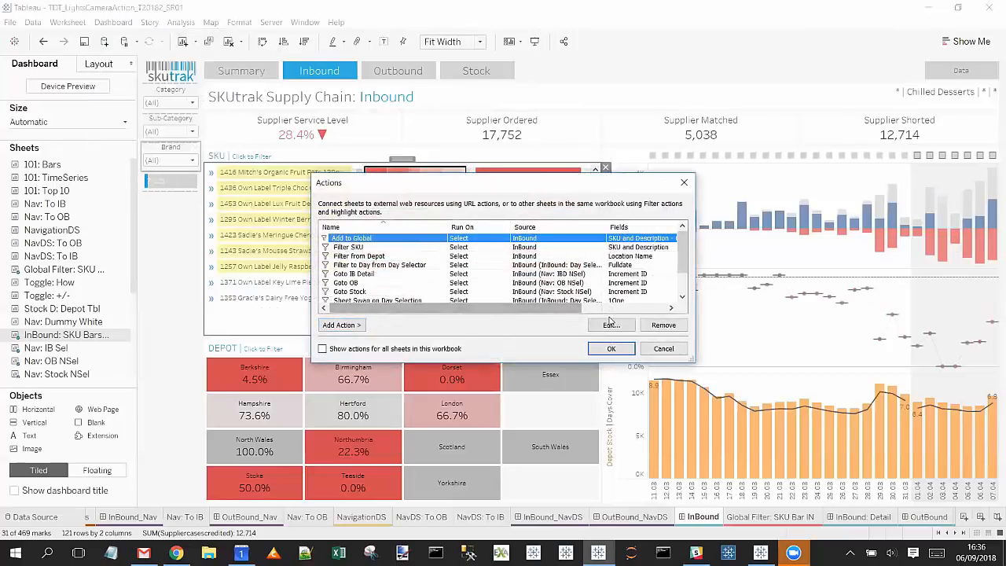
pyautogui.click(610, 323)
pyautogui.click(566, 201)
pyautogui.click(559, 432)
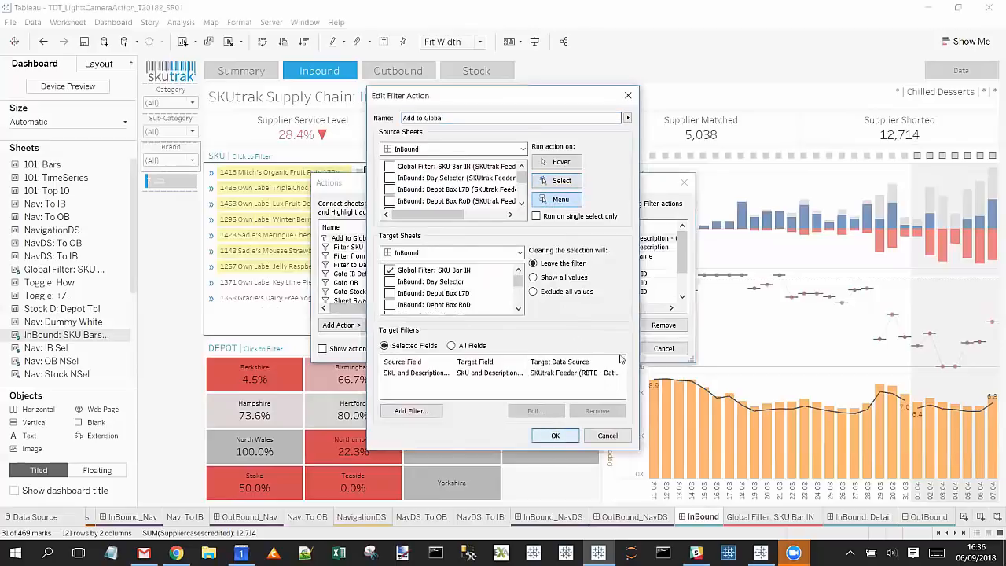
pyautogui.click(617, 349)
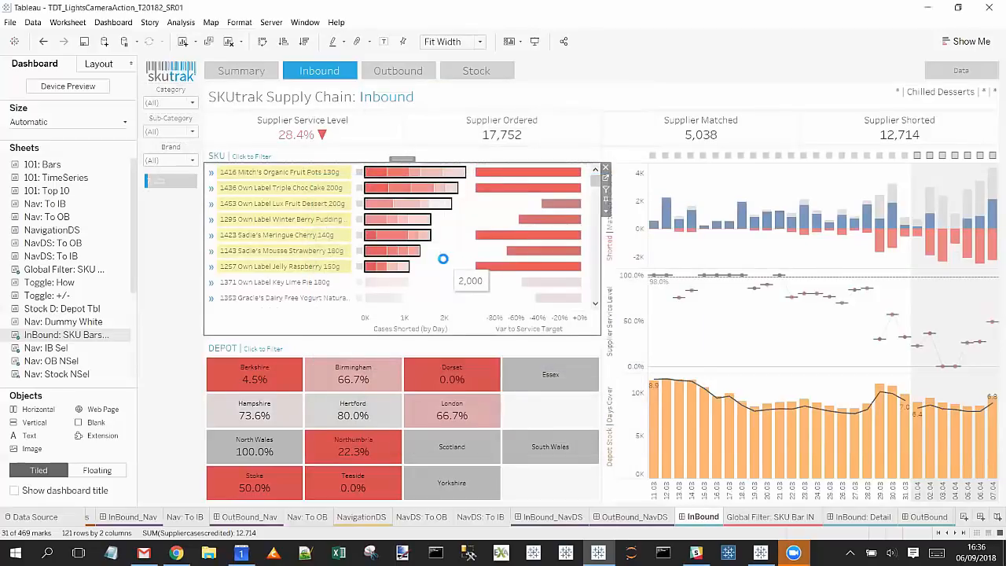
# - Clear the bar selection and remove the action filter from the Global Filter: SKU Bar IN worksheet
pyautogui.click(456, 260)
pyautogui.click(459, 260)
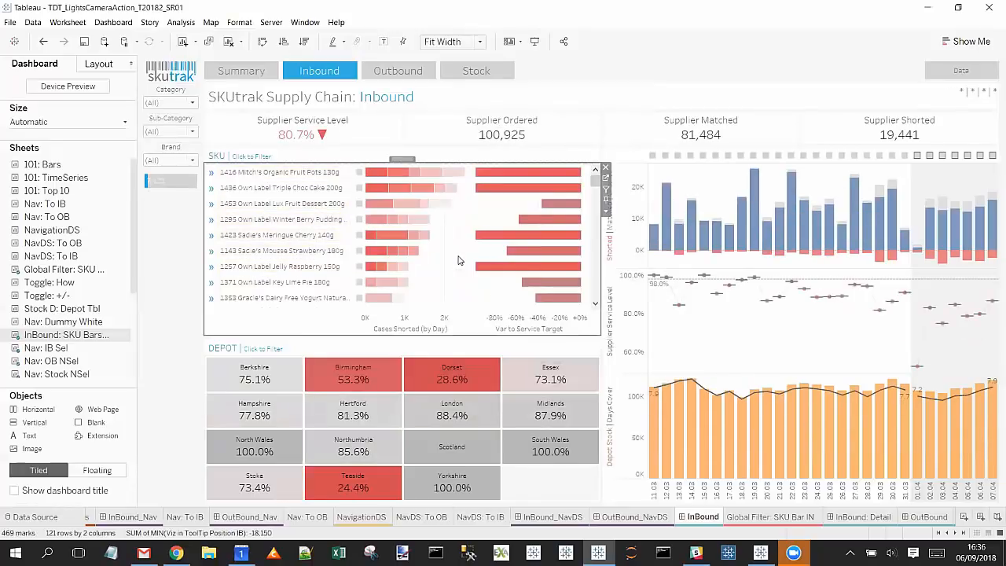
pyautogui.click(747, 516)
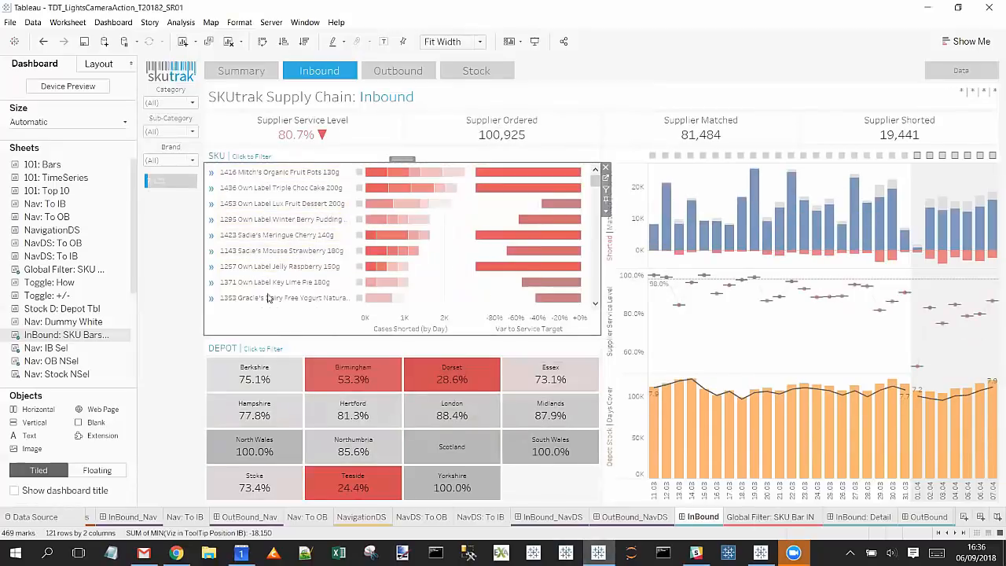
pyautogui.moveTo(181, 168); pyautogui.dragTo(235, 421)
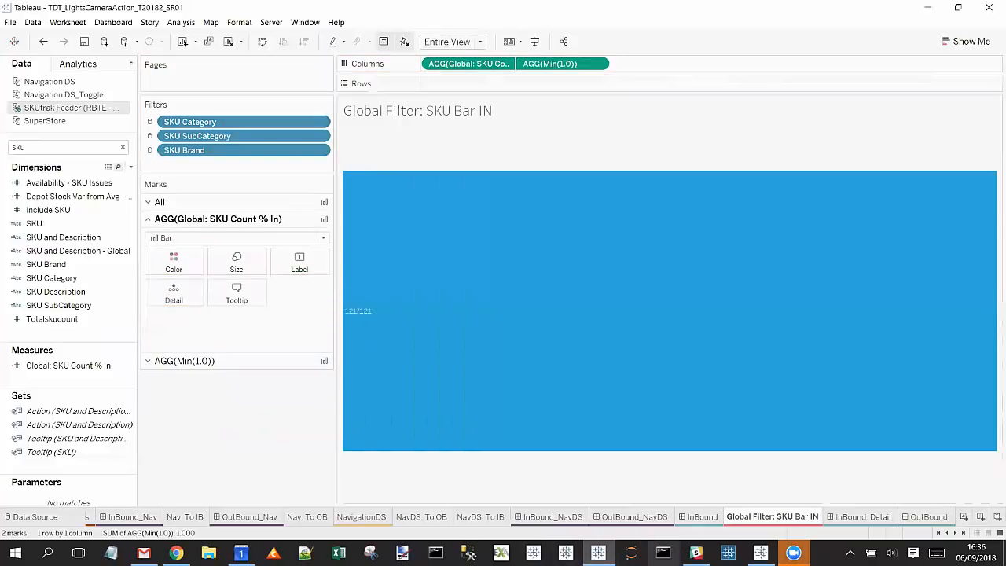
# - On the InBound dashboard, select the bars of the top eight SKUs and apply Add to Global from the tooltip
pyautogui.click(701, 516)
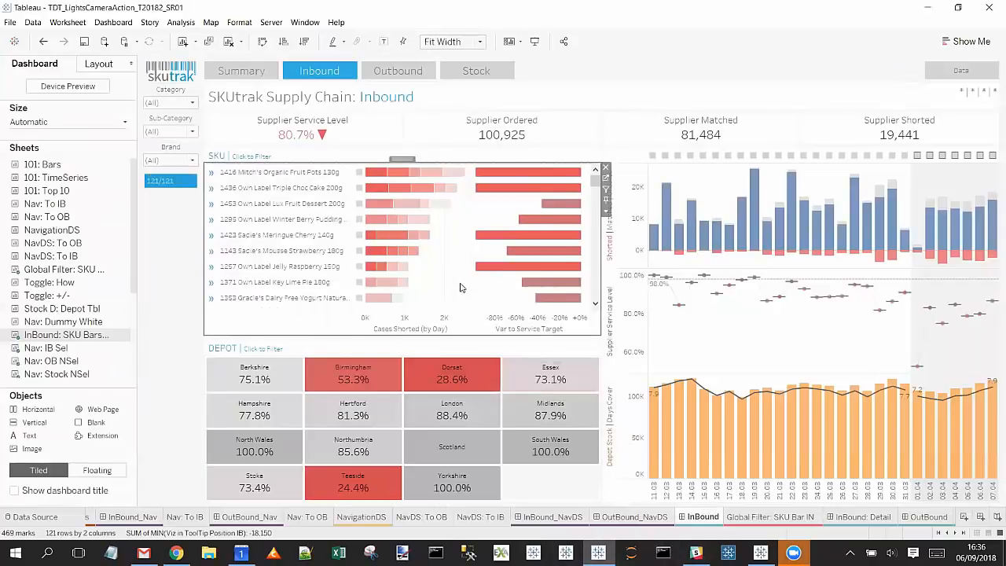
pyautogui.moveTo(399, 252); pyautogui.dragTo(396, 218)
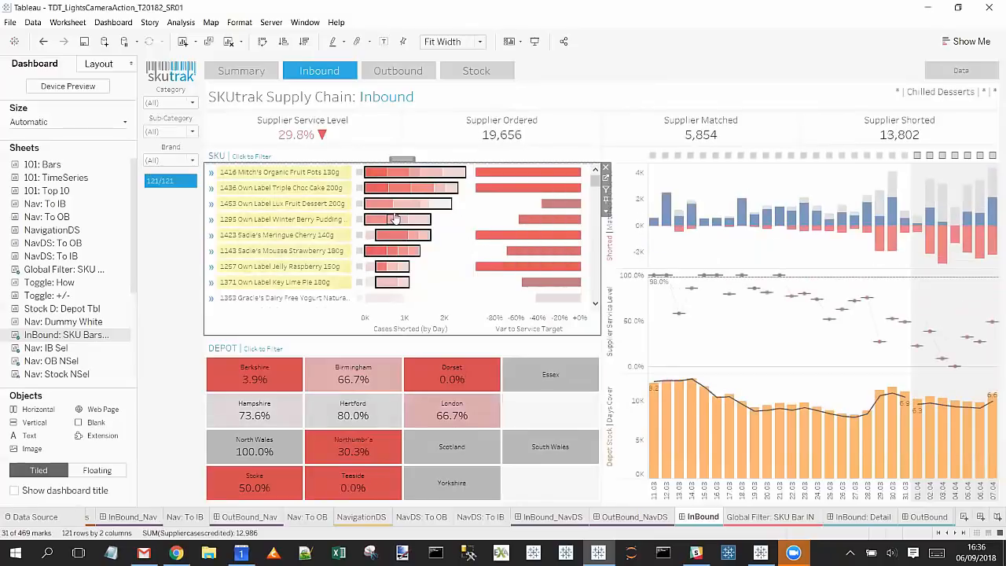
pyautogui.moveTo(396, 220)
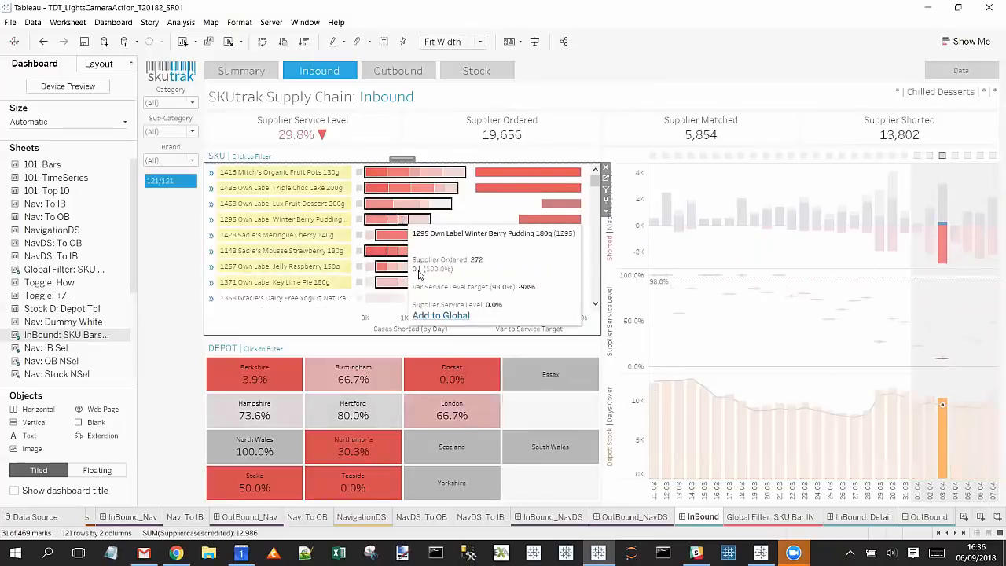
pyautogui.click(441, 316)
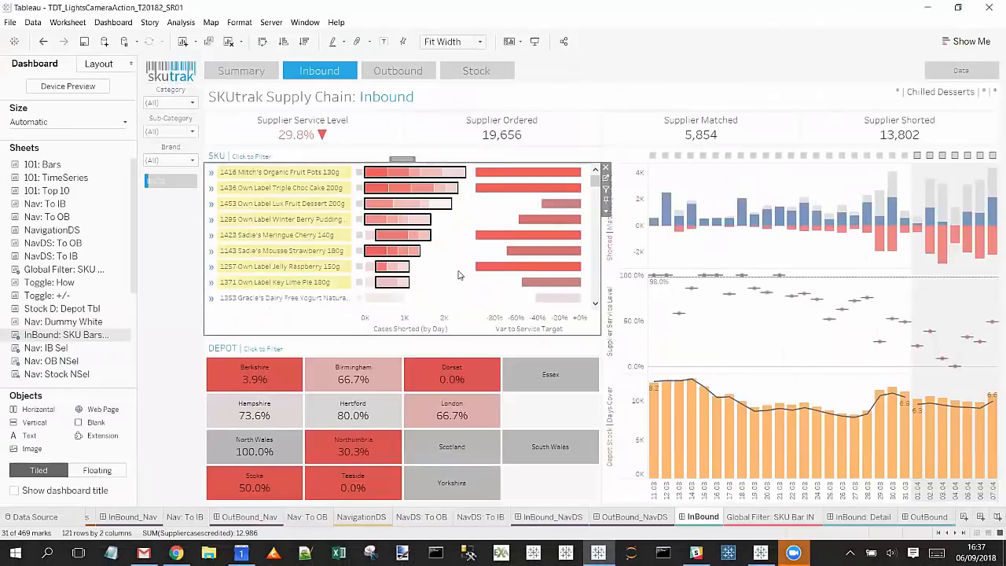
# - Clear the bar selection on the InBound dashboard and look through the full SKU list
pyautogui.click(452, 294)
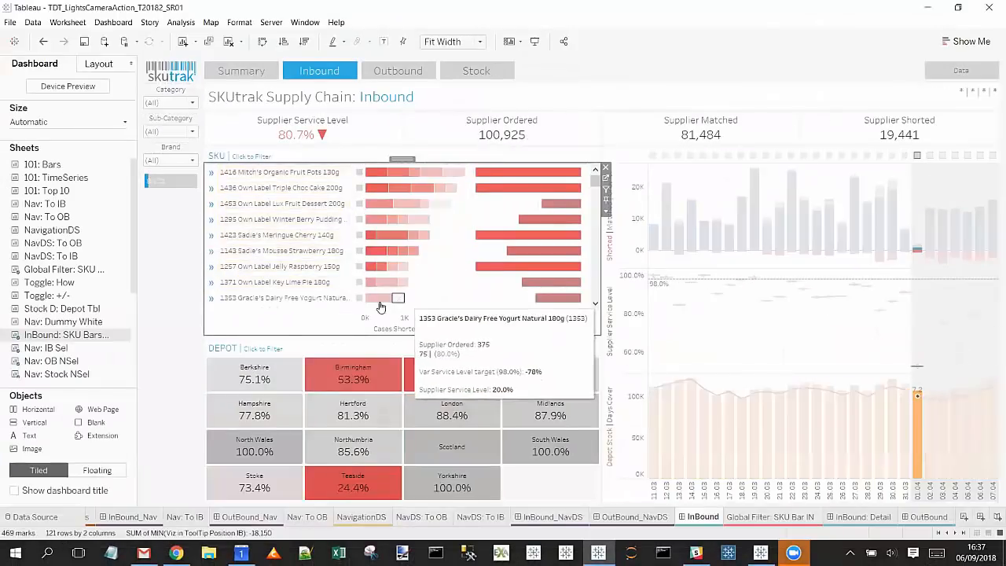
pyautogui.scroll(-3, 471, 270)
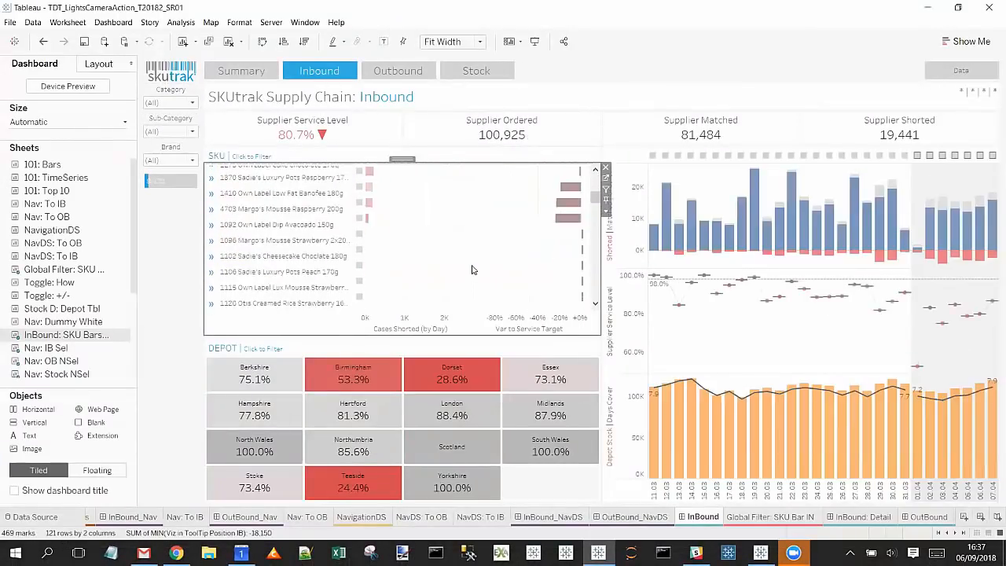
pyautogui.scroll(3, 472, 269)
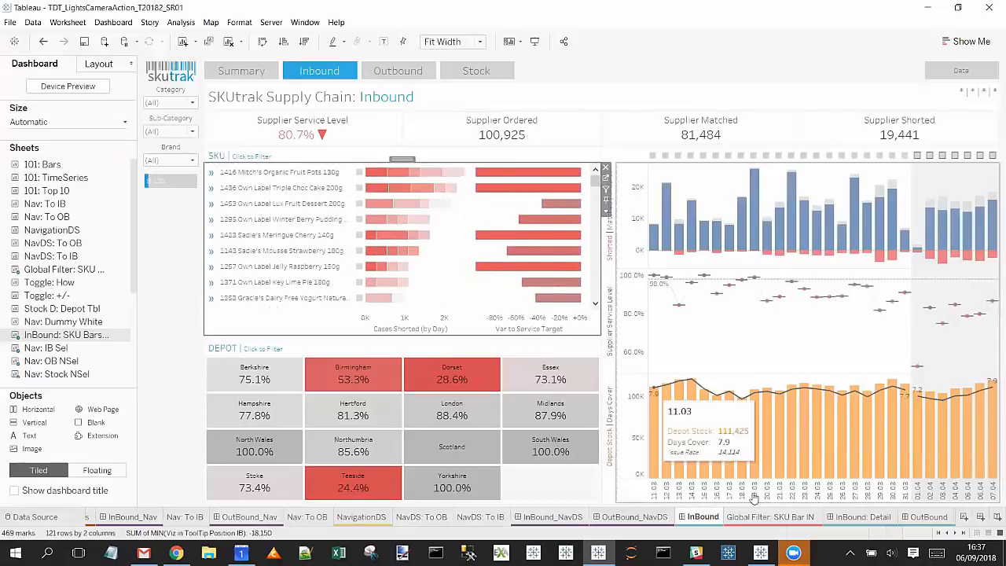
# - On the Global Filter: SKU Bar IN worksheet, apply the SKU and Description - Global action filter to all worksheets using this data source
pyautogui.click(765, 517)
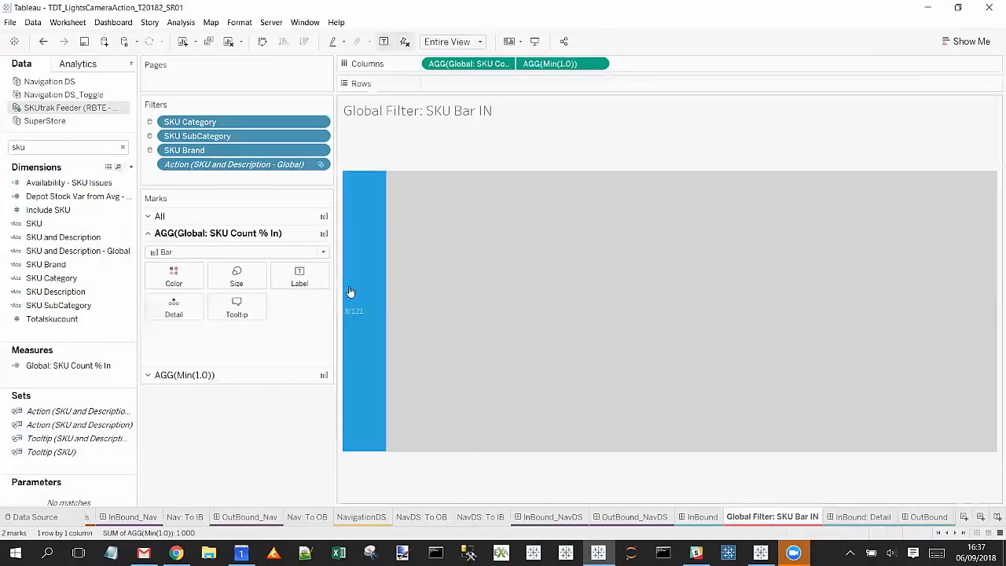
pyautogui.click(319, 165)
pyautogui.moveTo(255, 234)
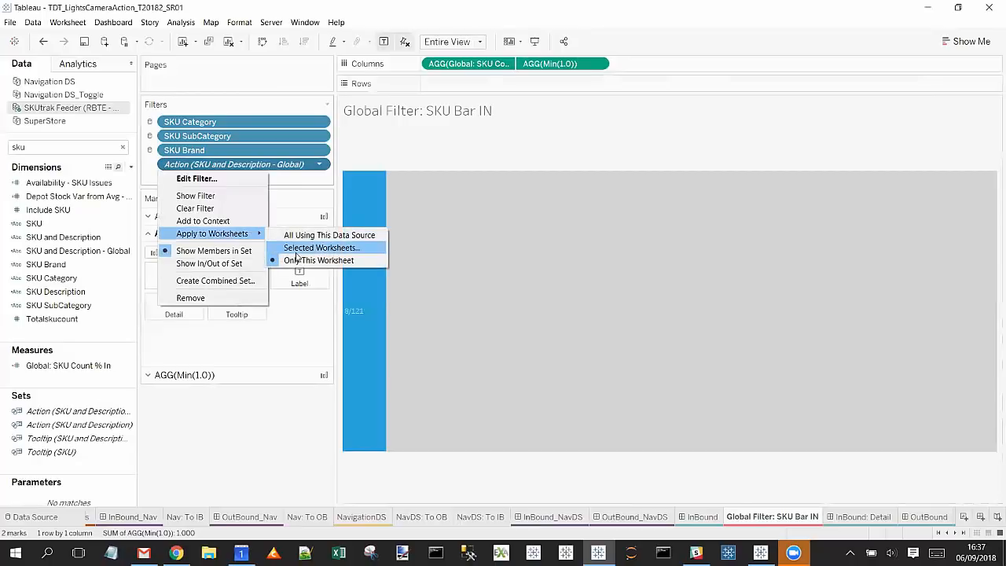
pyautogui.click(308, 237)
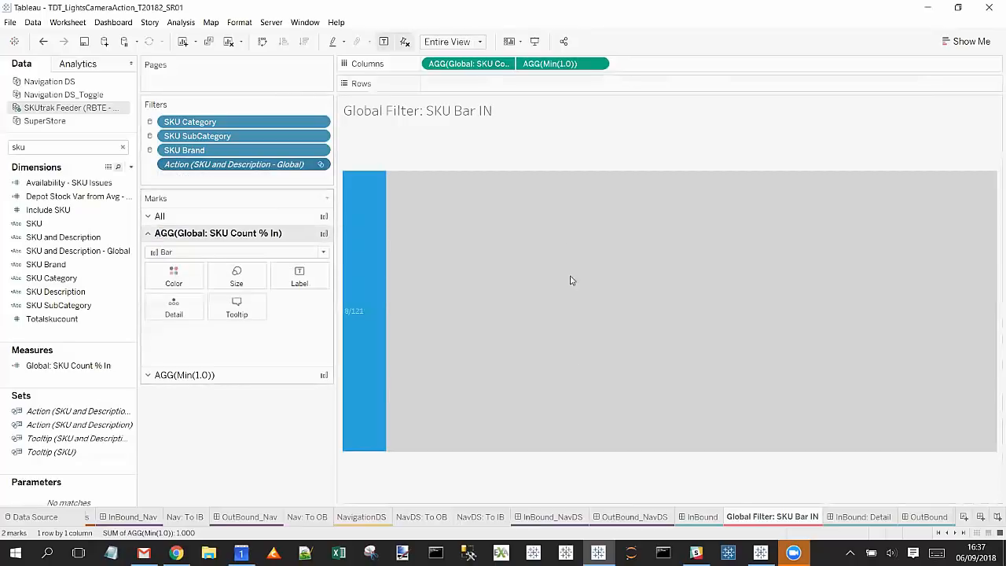
# - On the InBound dashboard, filter to 1436 Own Label Triple Choc Cake 200g with its row arrow and clear that selection
pyautogui.click(703, 518)
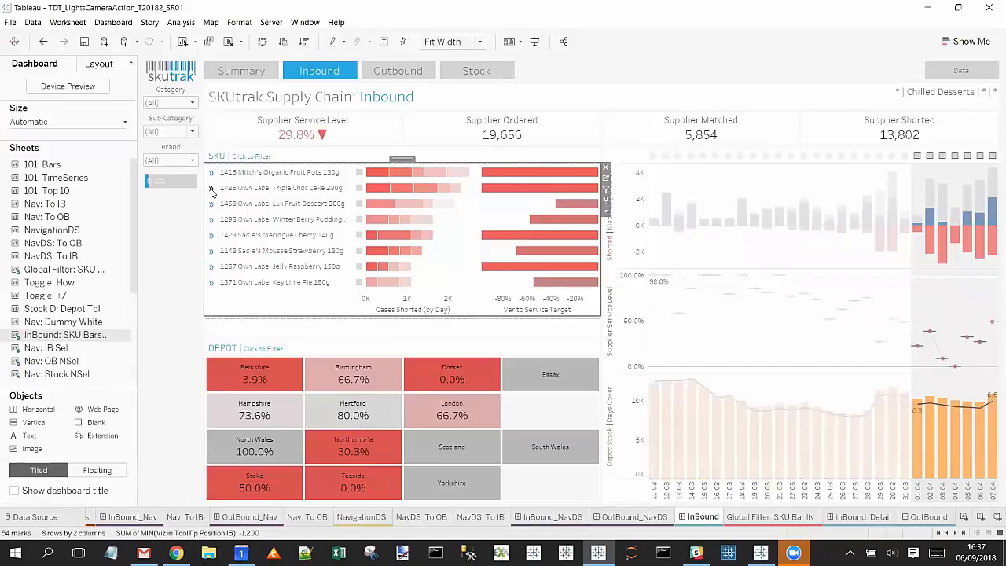
pyautogui.click(210, 190)
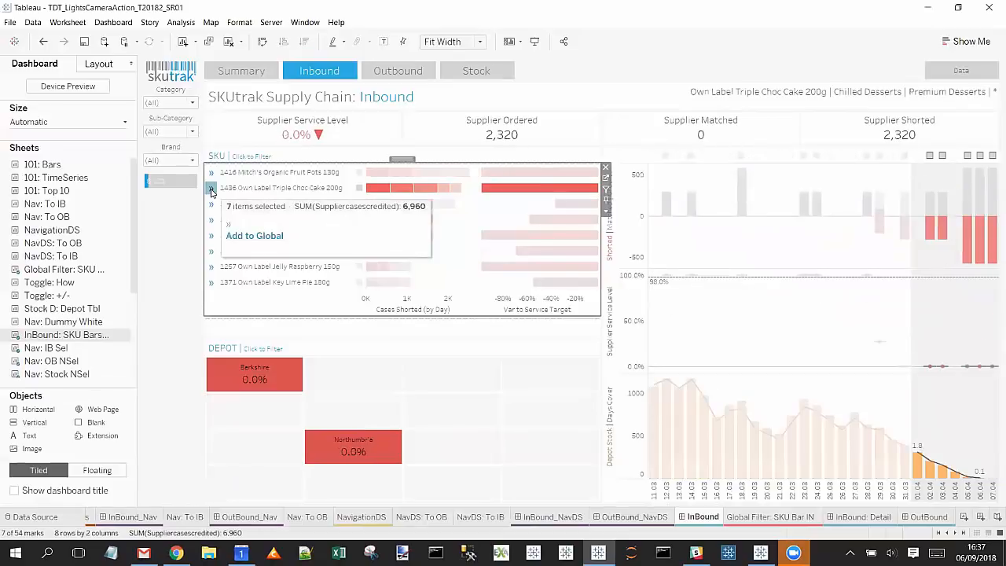
pyautogui.click(210, 191)
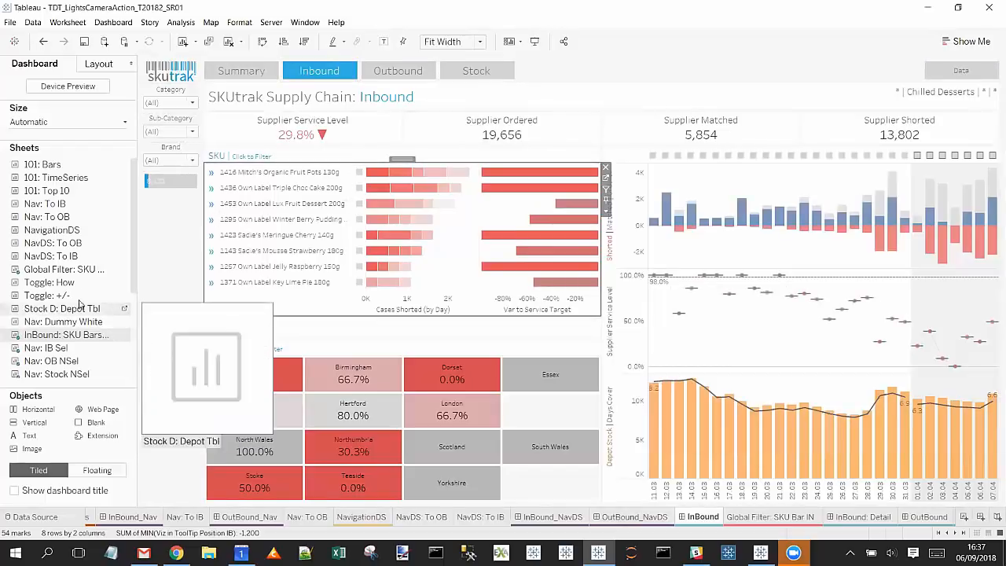
# - Show the Action (SKU and Description - Global) filter of the global SKU bar on the InBound dashboard
pyautogui.click(169, 180)
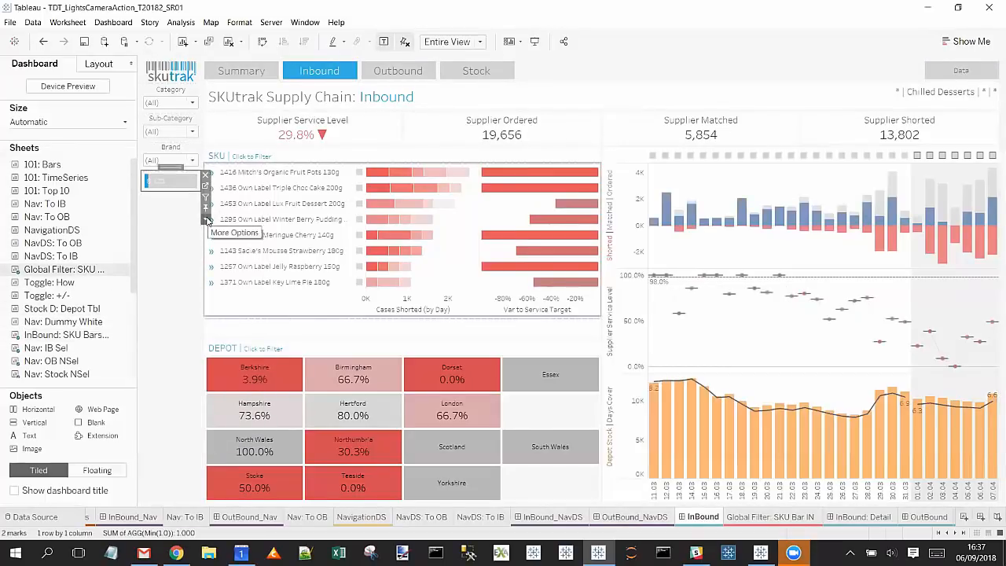
pyautogui.click(207, 220)
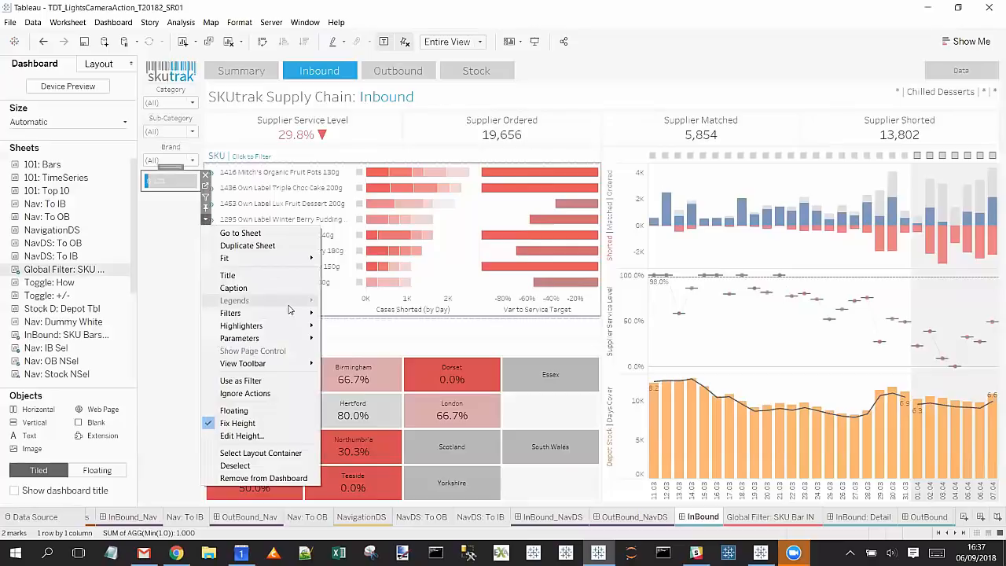
pyautogui.moveTo(289, 314)
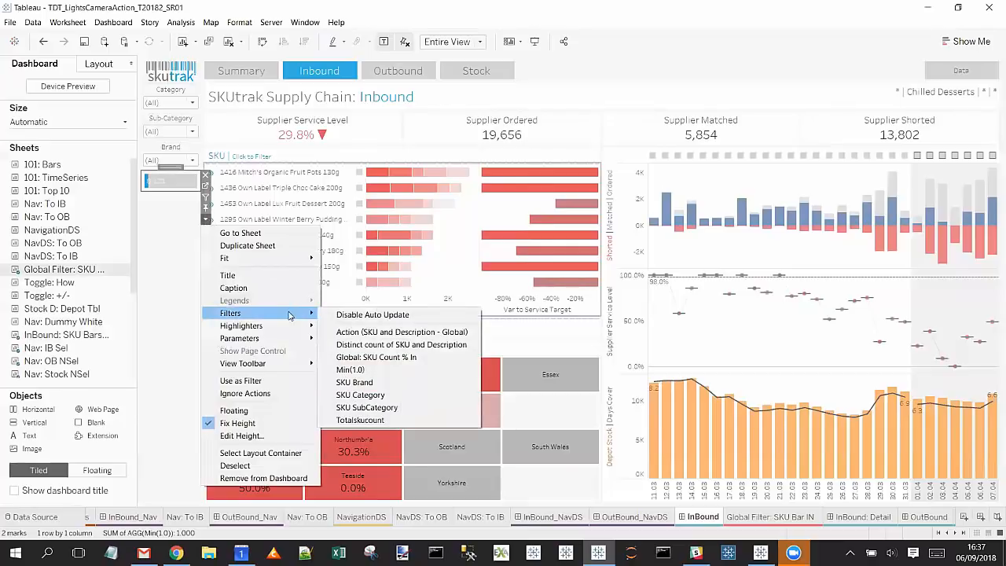
pyautogui.click(359, 332)
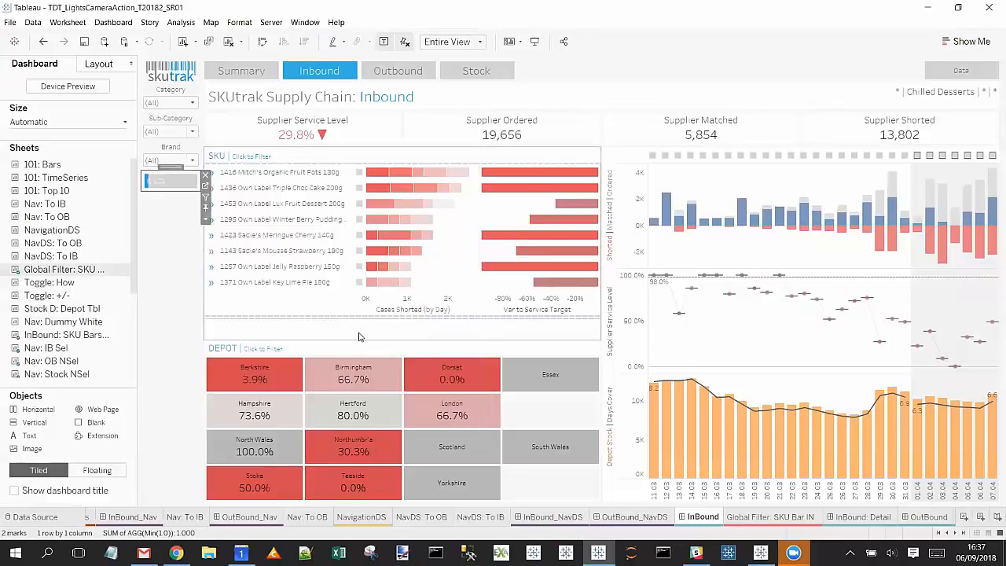
# - Change the SKU filter to a multiple values dropdown with an Apply button and place it beneath the Brand filter
pyautogui.click(205, 234)
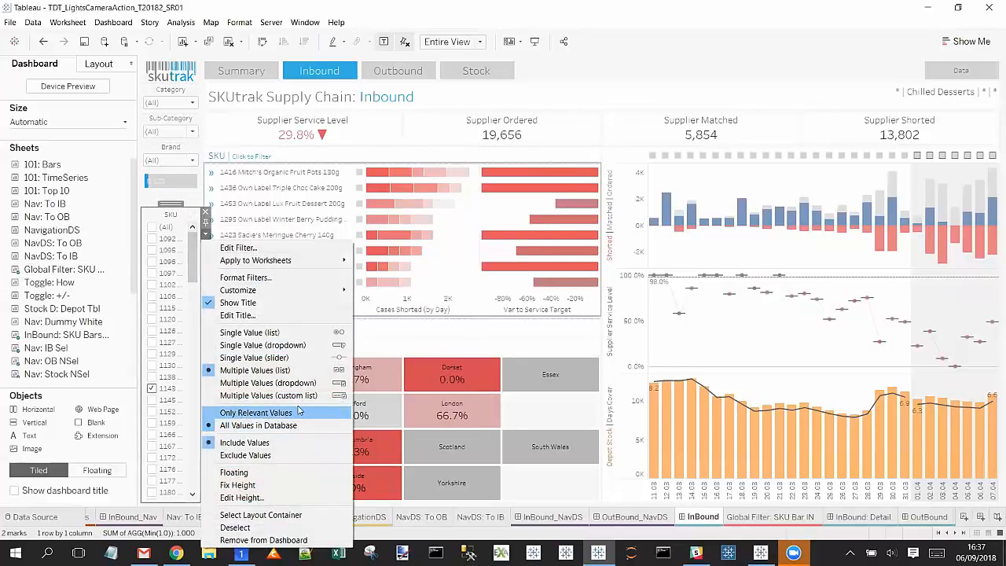
pyautogui.click(297, 384)
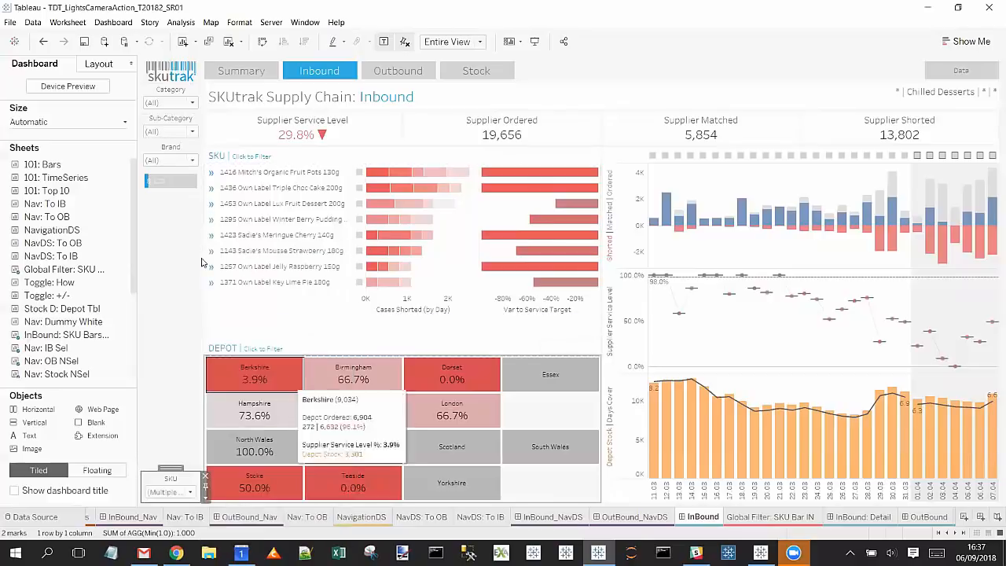
pyautogui.click(205, 498)
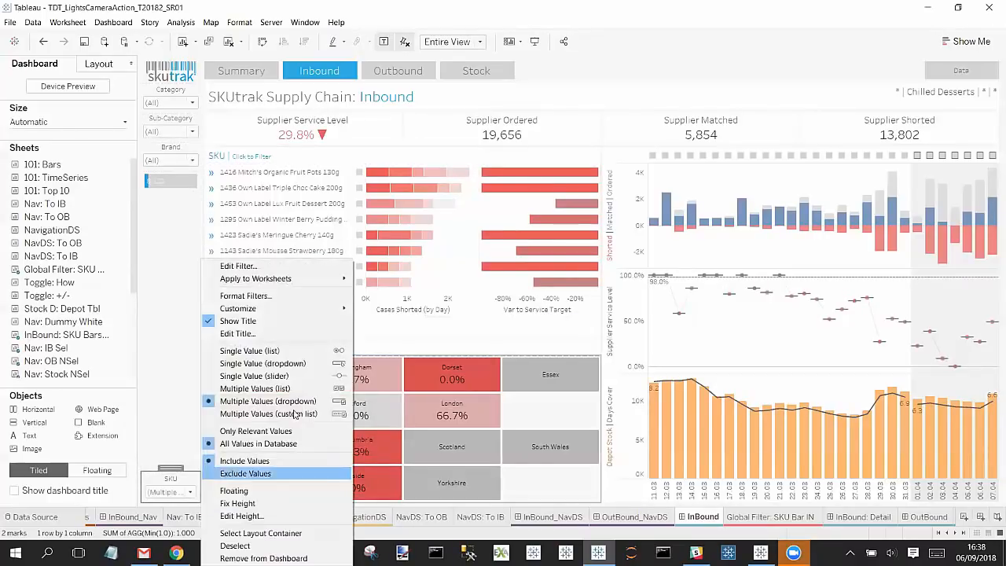
pyautogui.moveTo(309, 308)
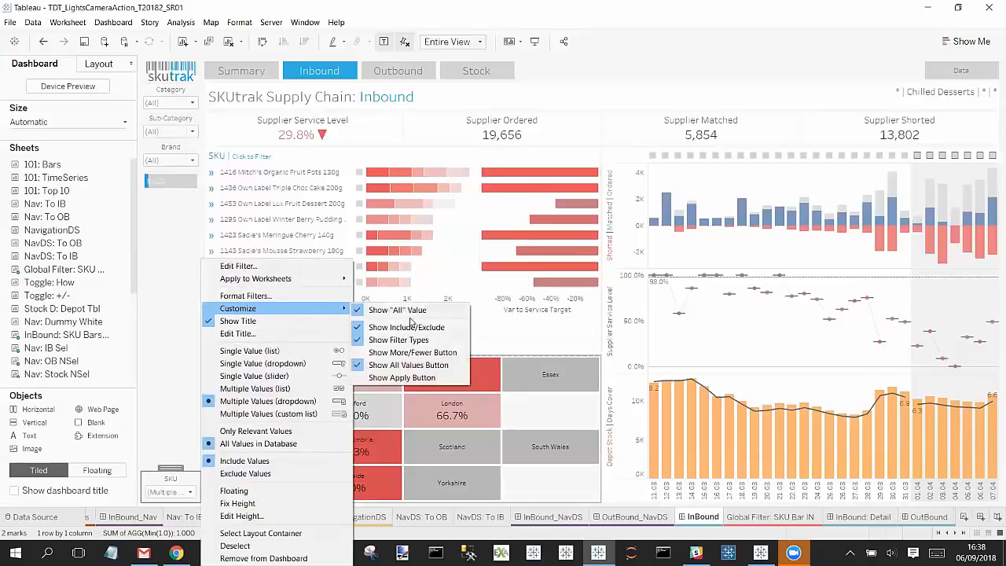
pyautogui.click(393, 377)
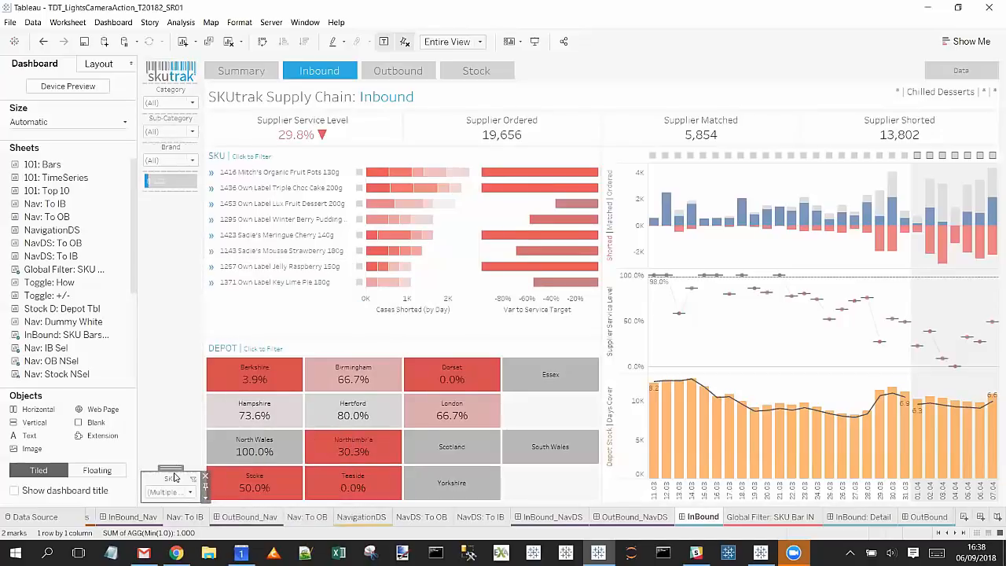
pyautogui.moveTo(174, 467); pyautogui.dragTo(173, 181)
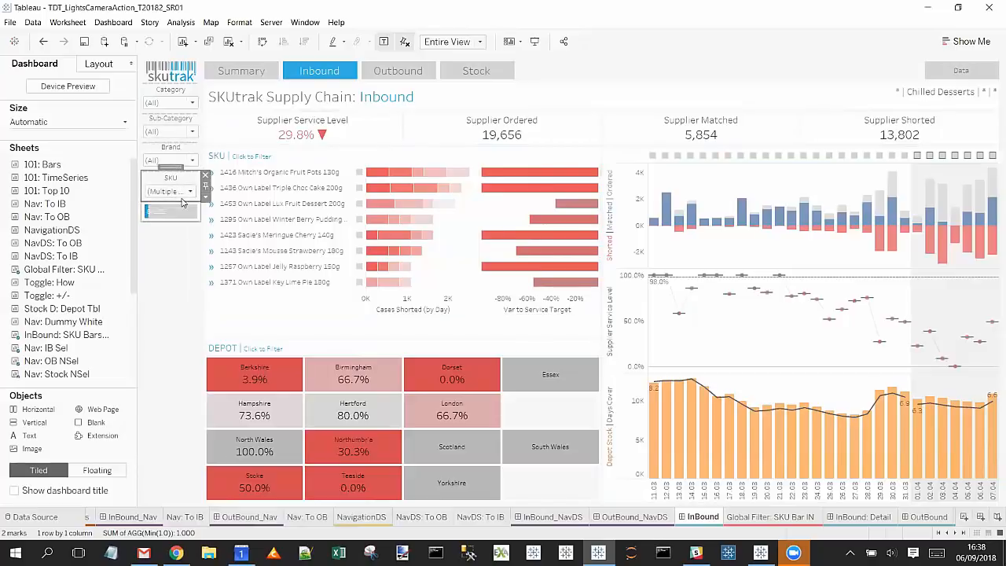
# - Add 1095 Sadie's Kids Pots Mixed Fruit and 1096 Margo's Mousse Strawberry to the SKU filter and apply it
pyautogui.click(190, 193)
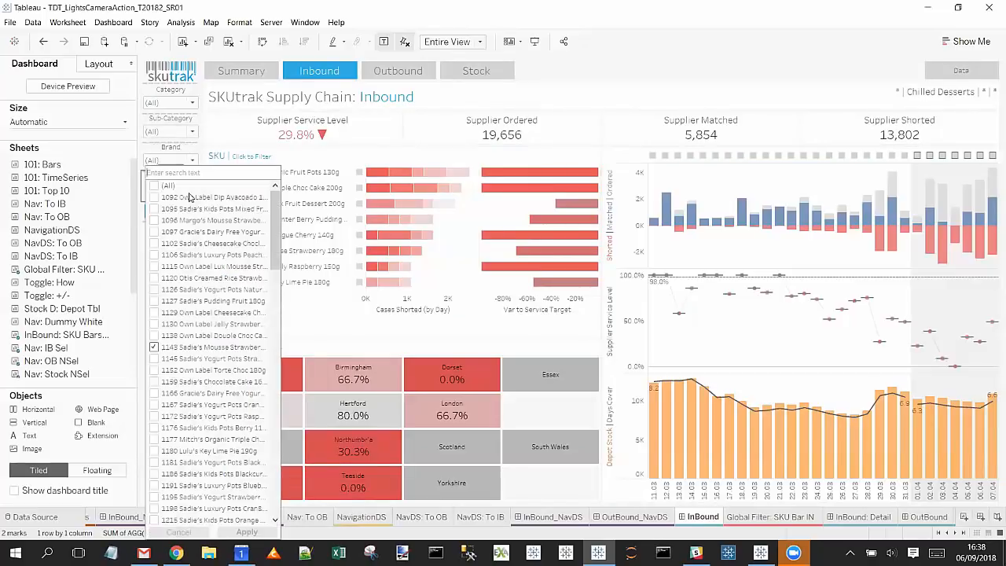
pyautogui.click(154, 209)
pyautogui.click(154, 220)
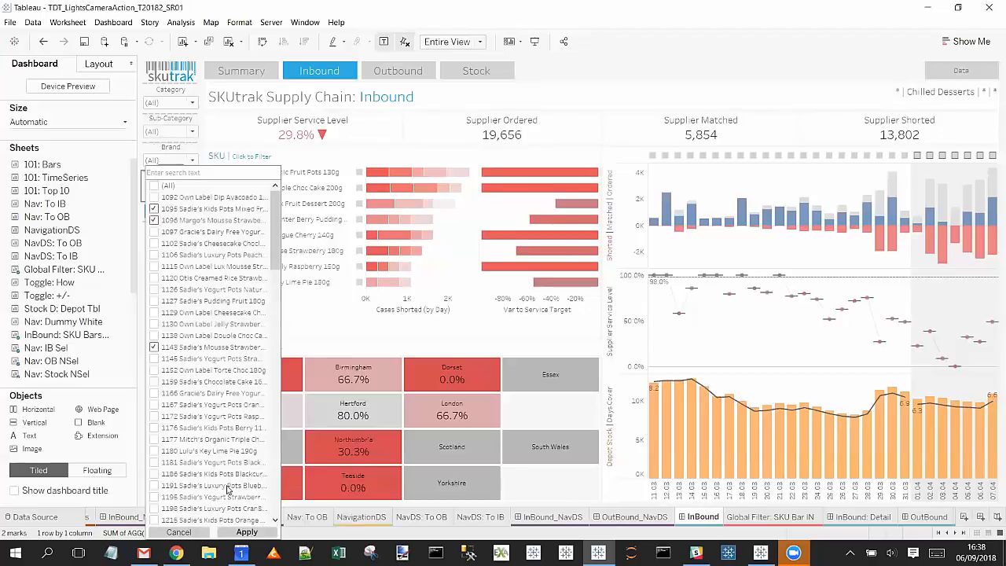
pyautogui.click(264, 533)
pyautogui.click(460, 273)
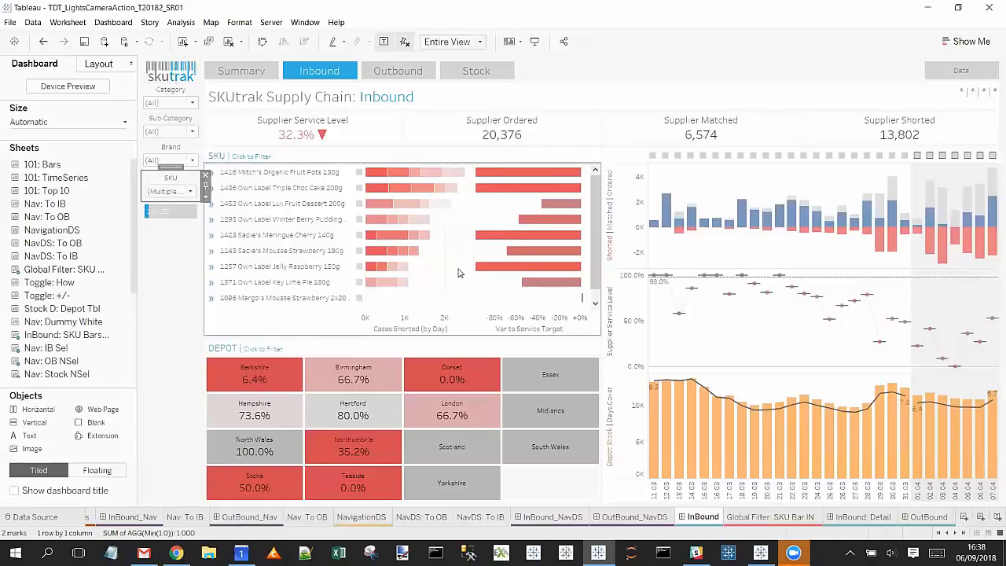
# - On the Outbound dashboard, search the SKU filter for "jell", add 1130 Own Label Jelly Strawberry and apply the filter
pyautogui.click(407, 71)
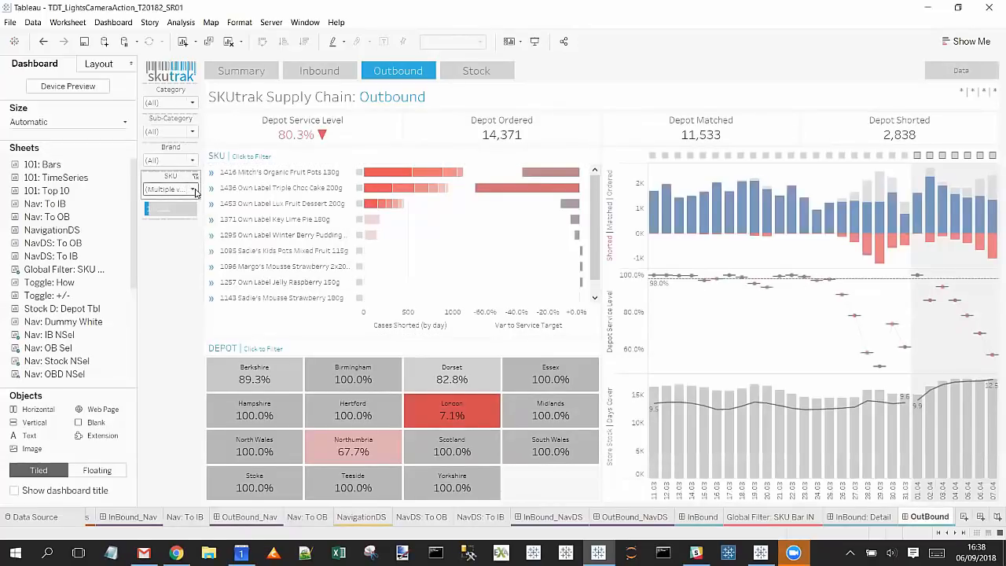
pyautogui.click(193, 190)
pyautogui.write('jel')
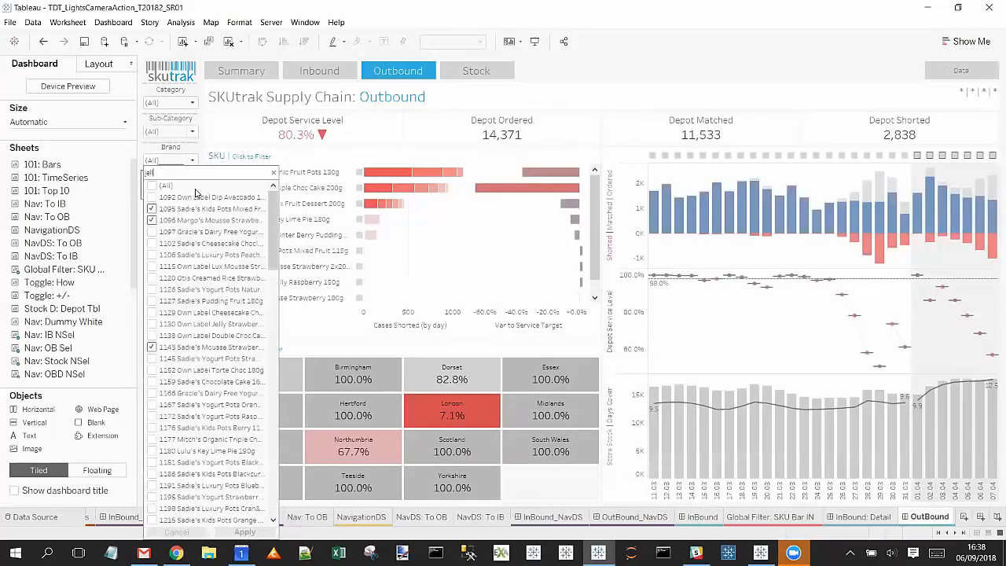
pyautogui.write('l')
pyautogui.click(152, 215)
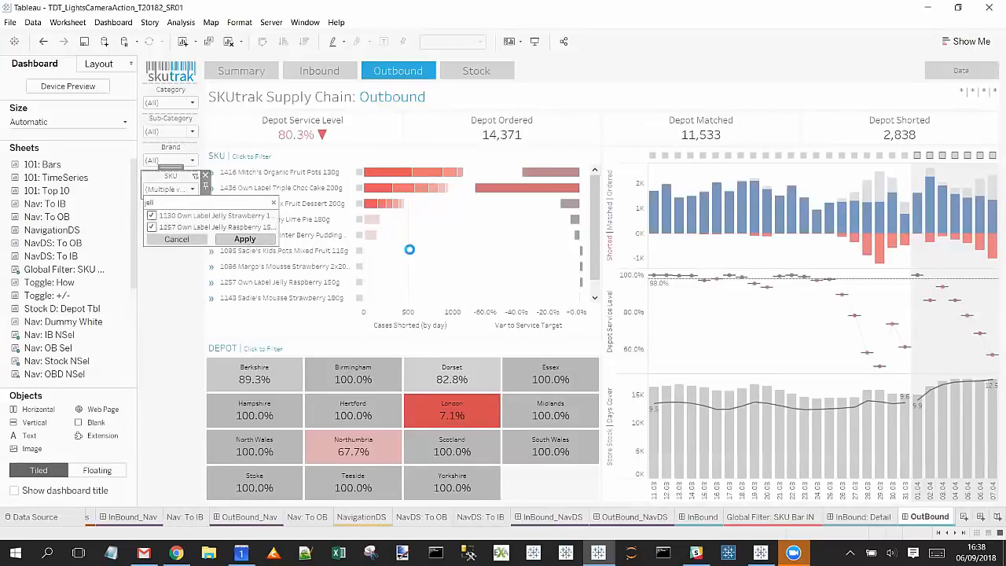
pyautogui.press('Return')
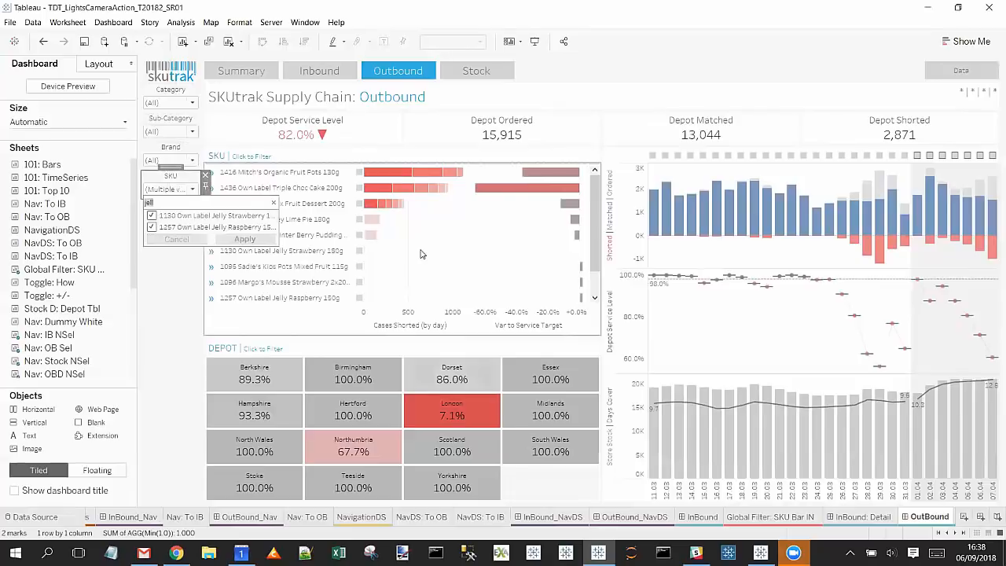
pyautogui.click(440, 256)
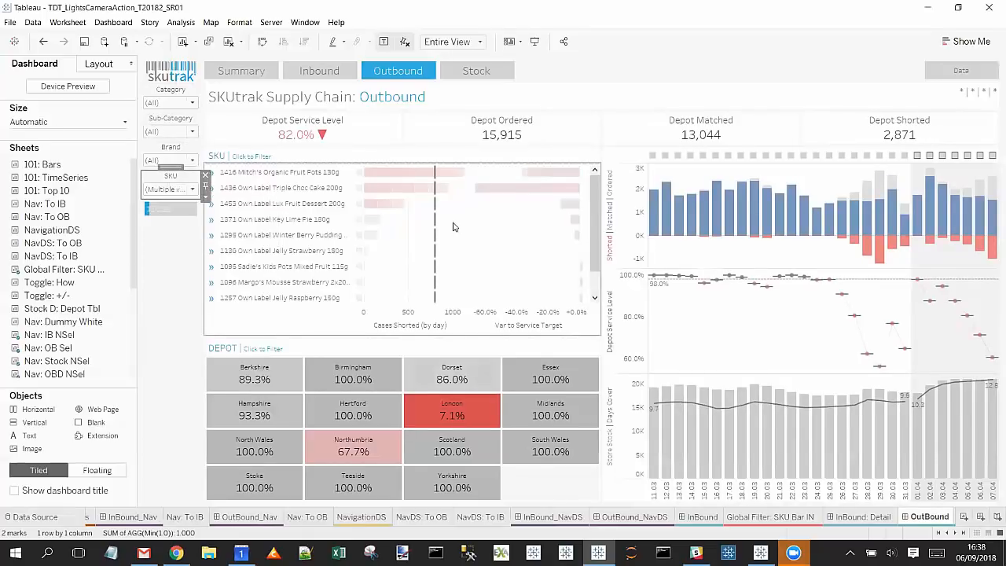
pyautogui.click(453, 226)
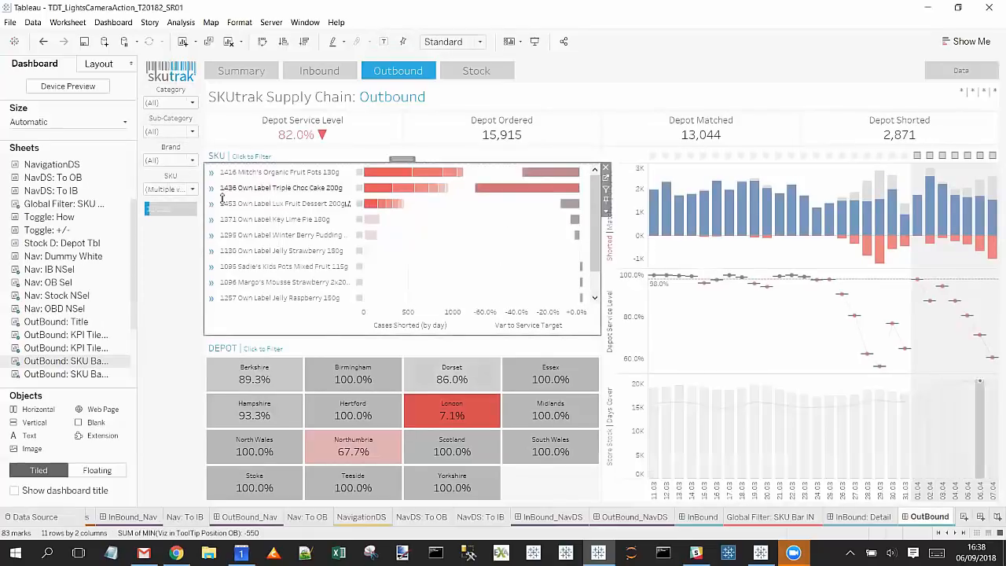
# - Filter the Outbound dashboard to 1453 Own Label Lux Fruit Dessert 200g with its row arrow and clear that selection
pyautogui.click(212, 208)
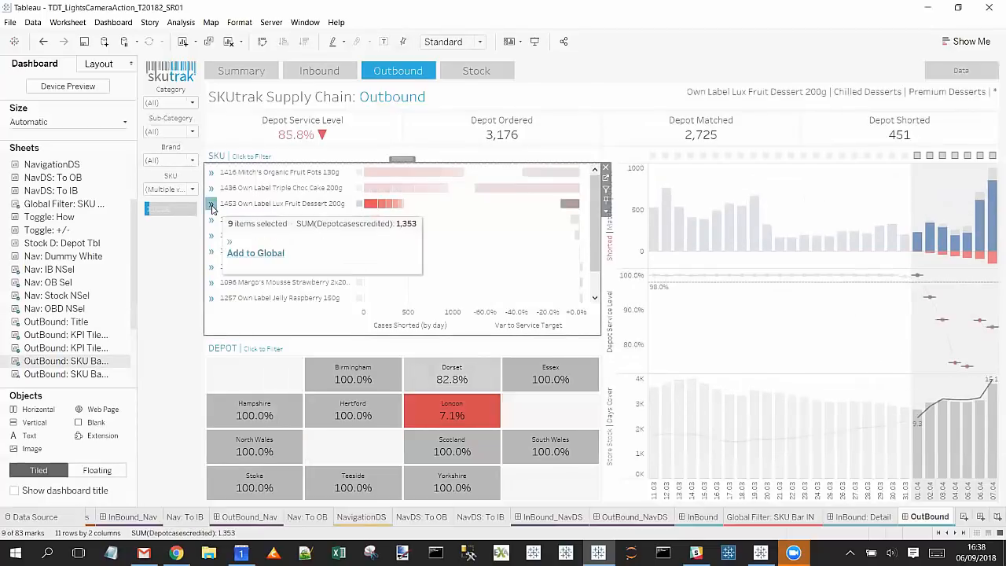
pyautogui.click(212, 209)
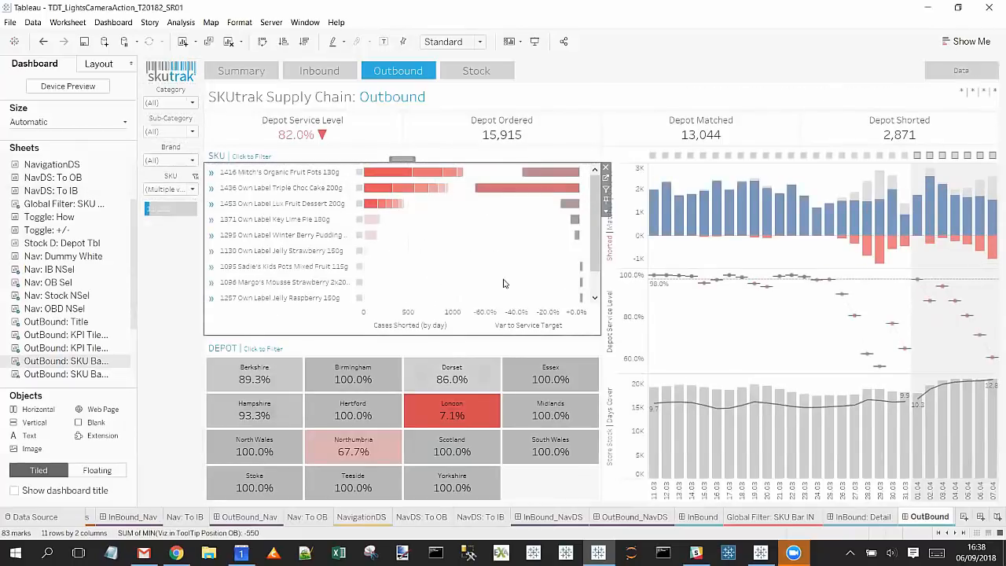
# - On the Stock dashboard, apply Add to Global to 1130 Own Label Jelly Strawberry 150g and open the Stock Detail view
pyautogui.click(475, 70)
pyautogui.click(476, 70)
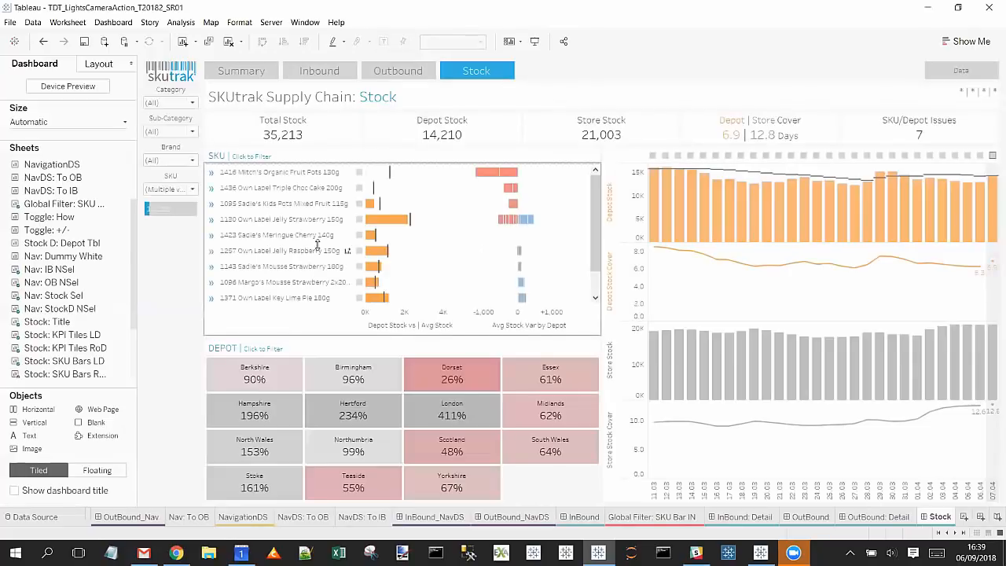
pyautogui.click(249, 225)
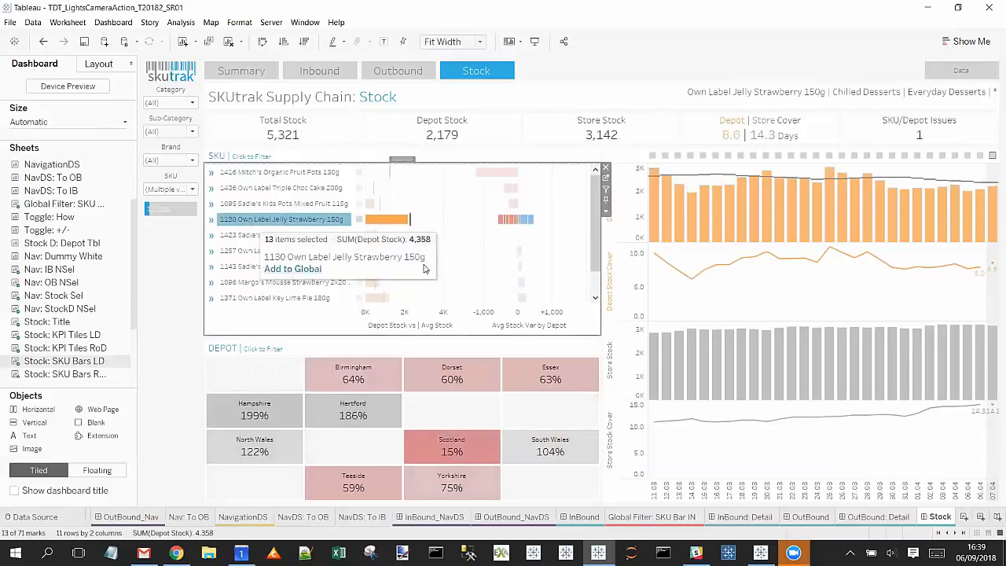
pyautogui.click(423, 269)
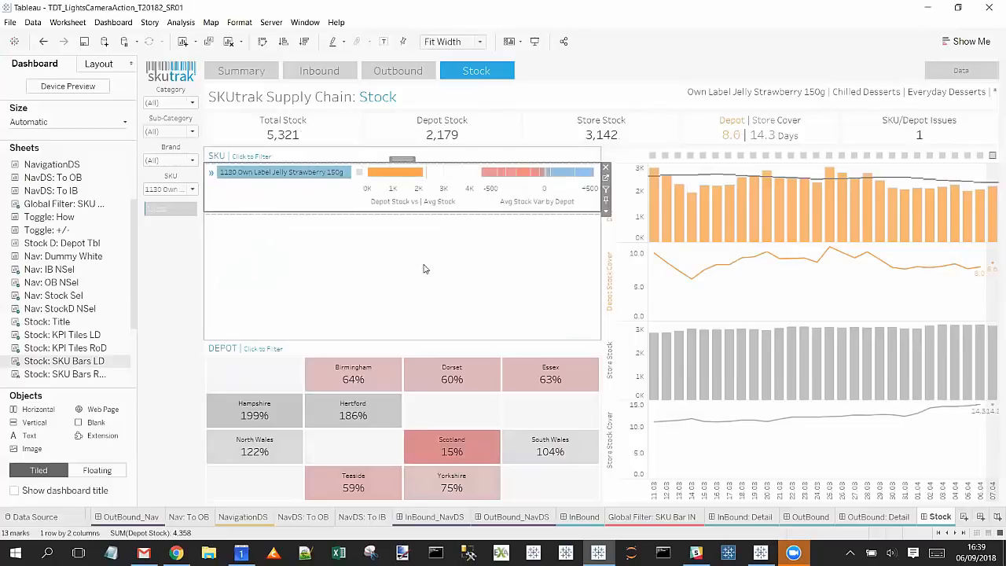
pyautogui.click(299, 171)
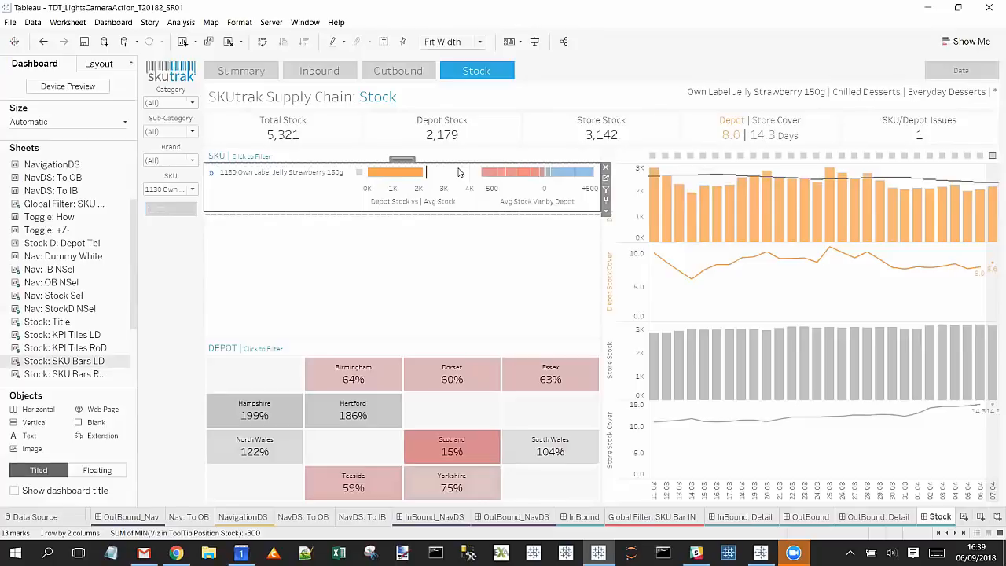
pyautogui.click(969, 70)
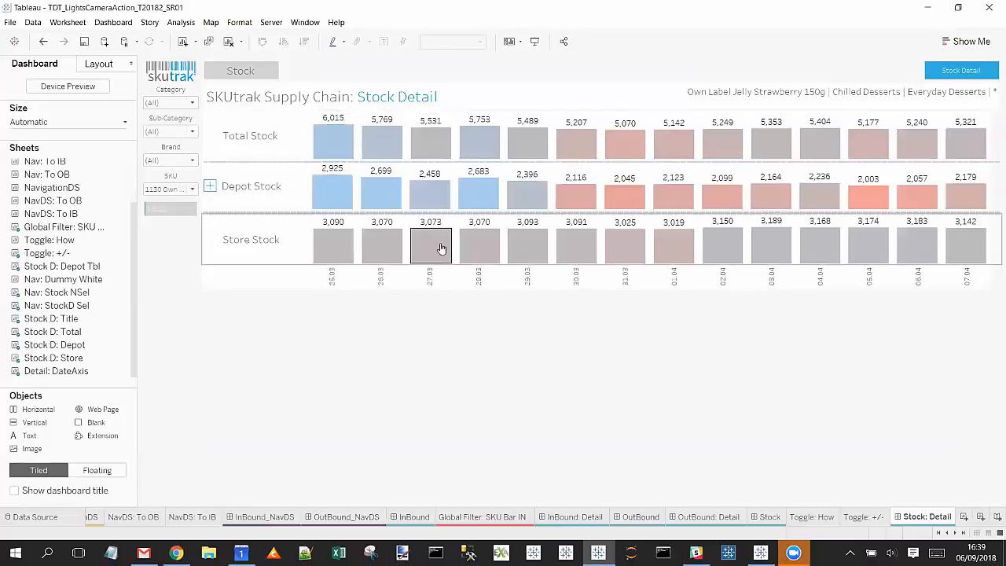
# - Present the Stock: Detail dashboard full screen, expand and collapse the Depot Stock breakdown twice, and leave the presentation
pyautogui.click(534, 41)
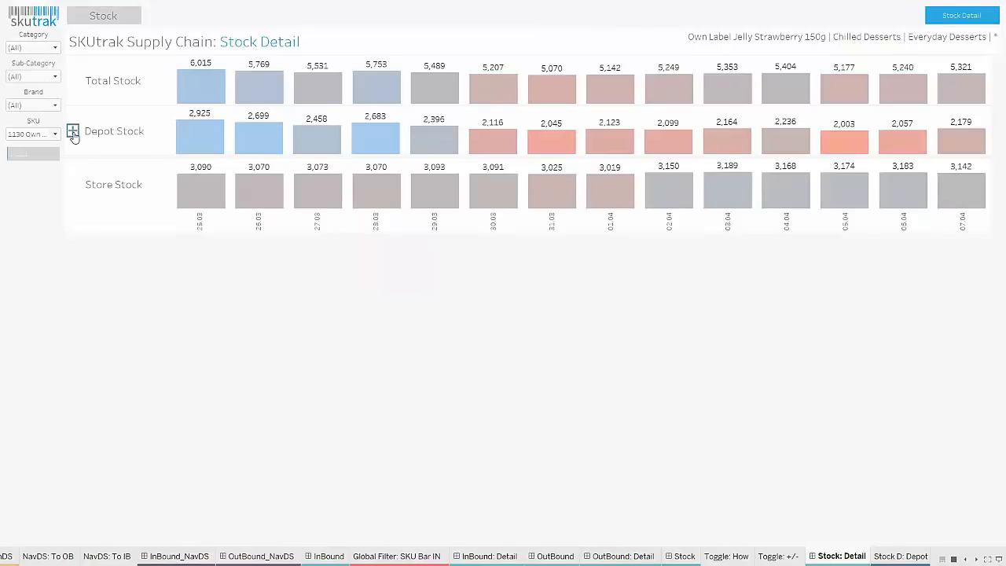
pyautogui.click(73, 132)
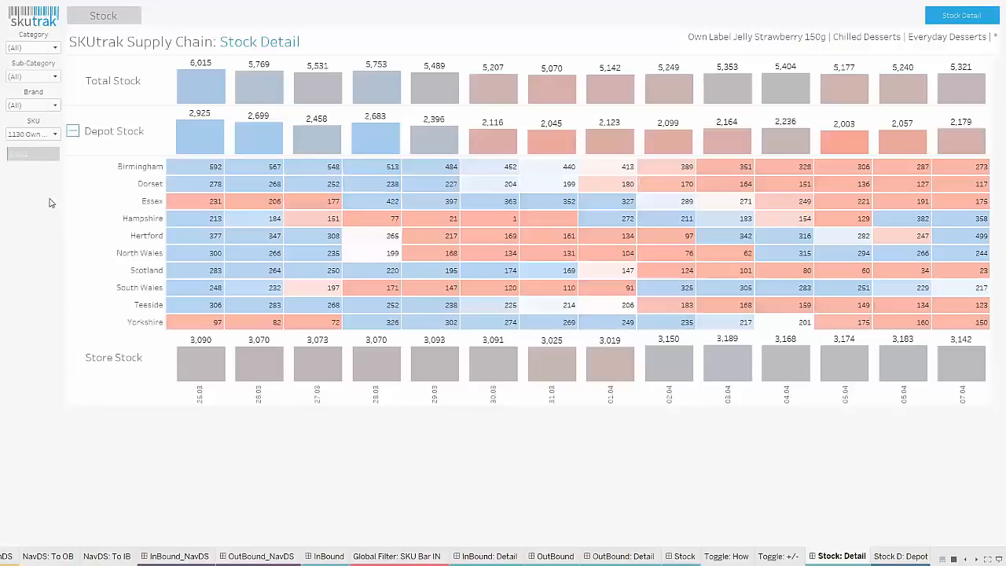
pyautogui.click(74, 131)
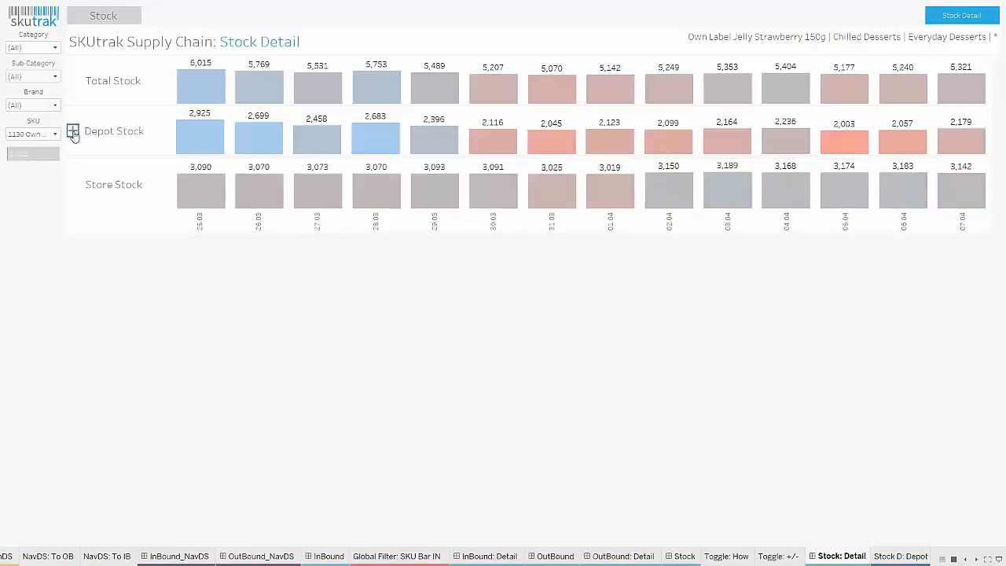
pyautogui.click(73, 131)
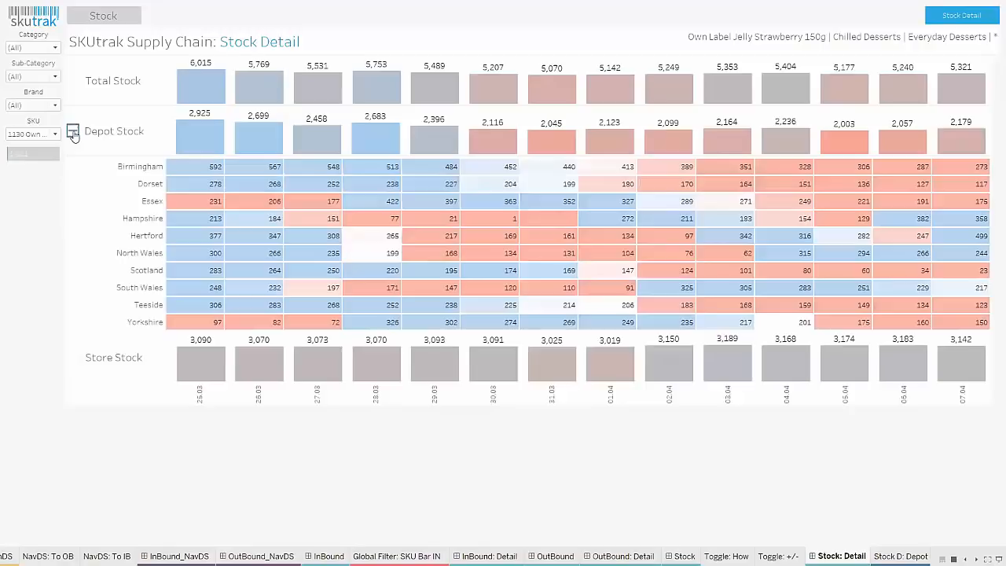
pyautogui.click(73, 131)
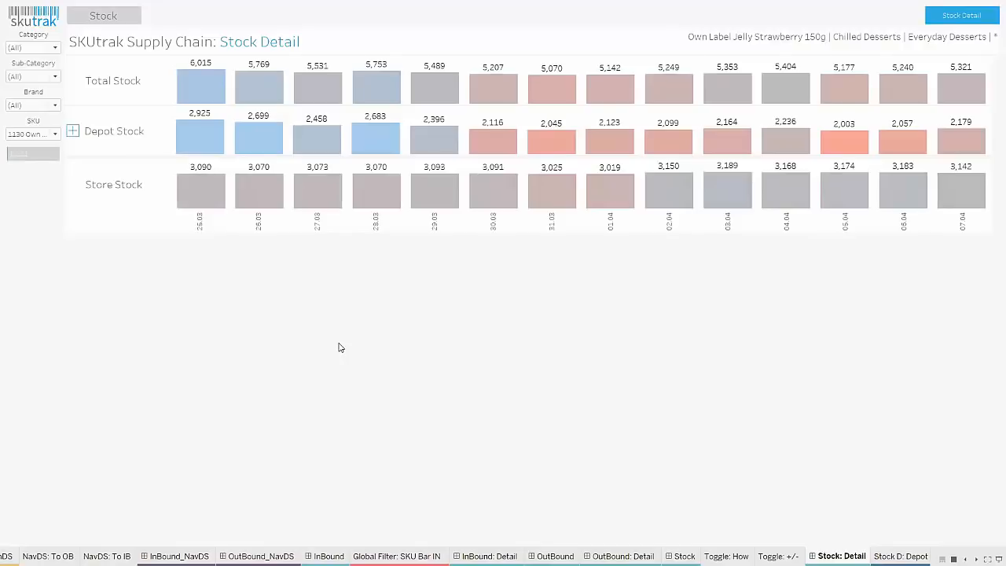
pyautogui.press('Escape')
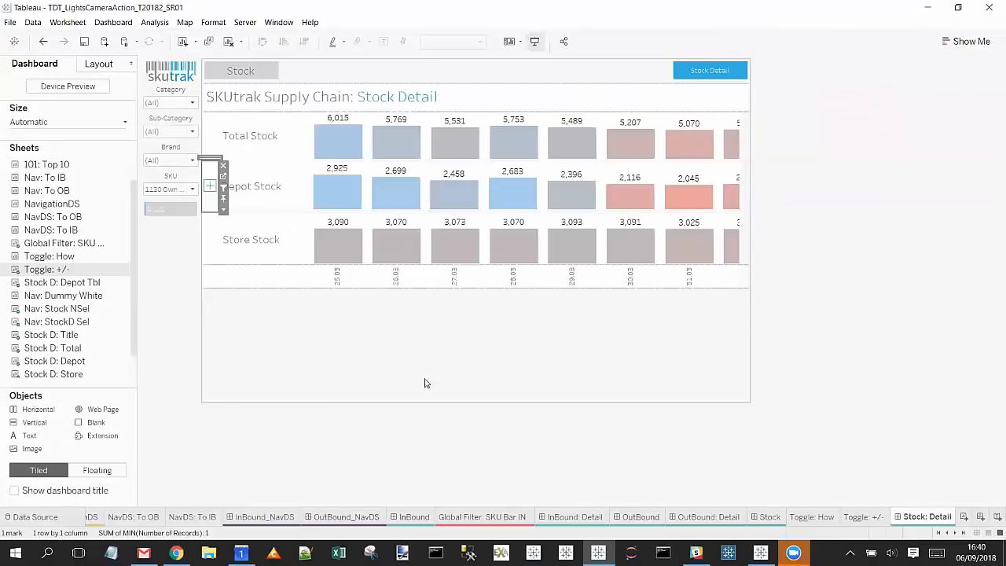
# - On the Toggle: How sheet, clear the field search and remove the Action (ID) filter
pyautogui.click(795, 516)
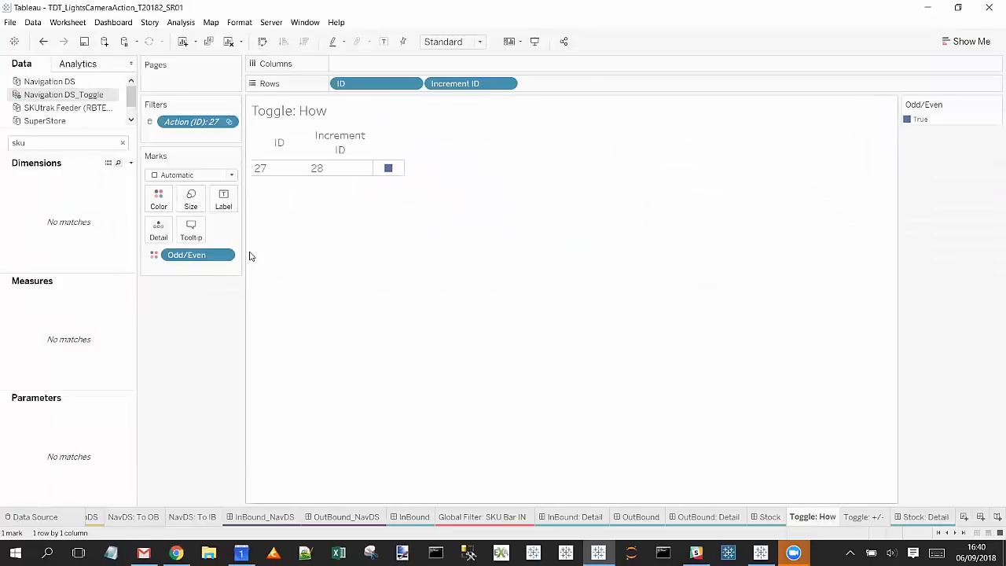
pyautogui.click(122, 143)
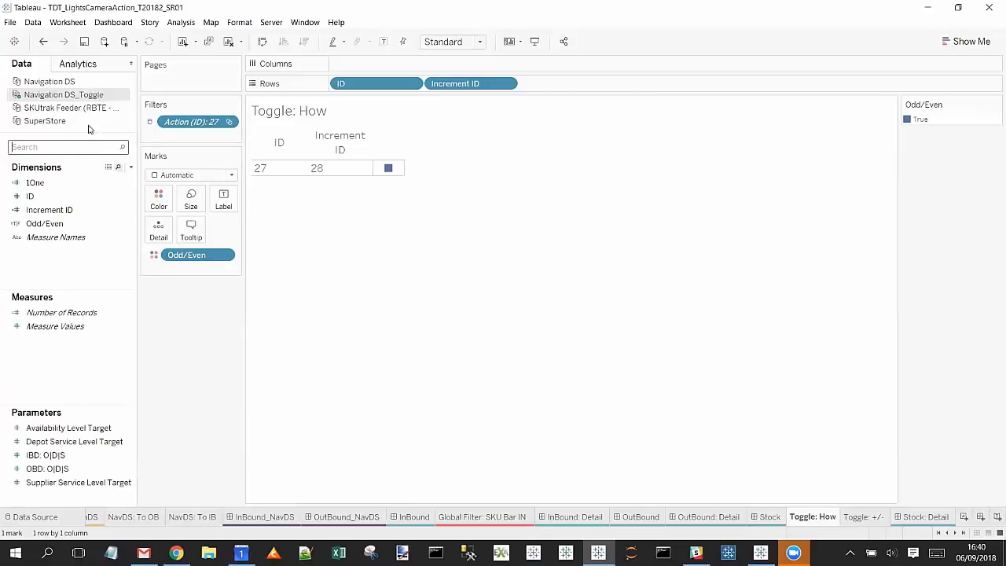
pyautogui.moveTo(206, 121); pyautogui.dragTo(206, 339)
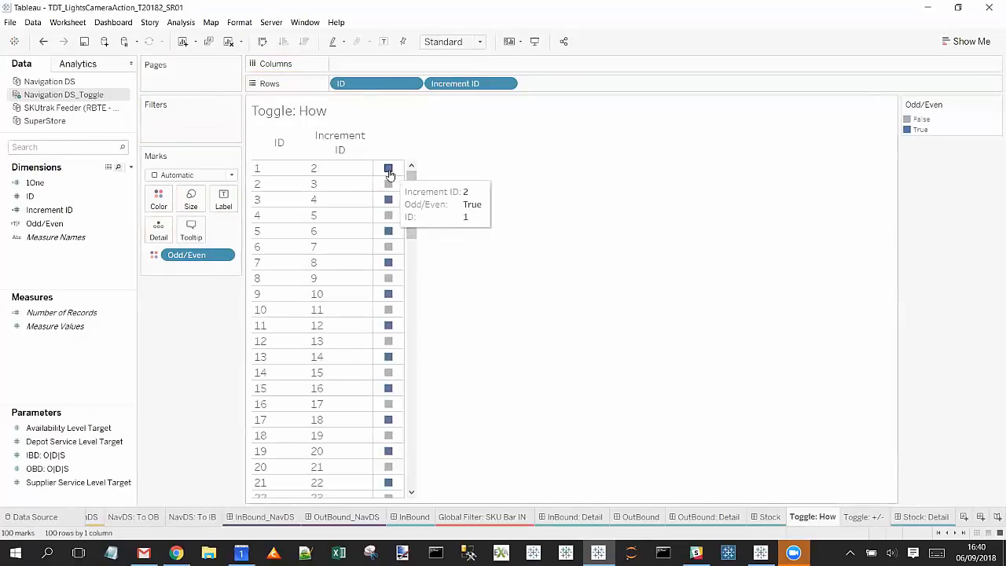
pyautogui.moveTo(388, 170)
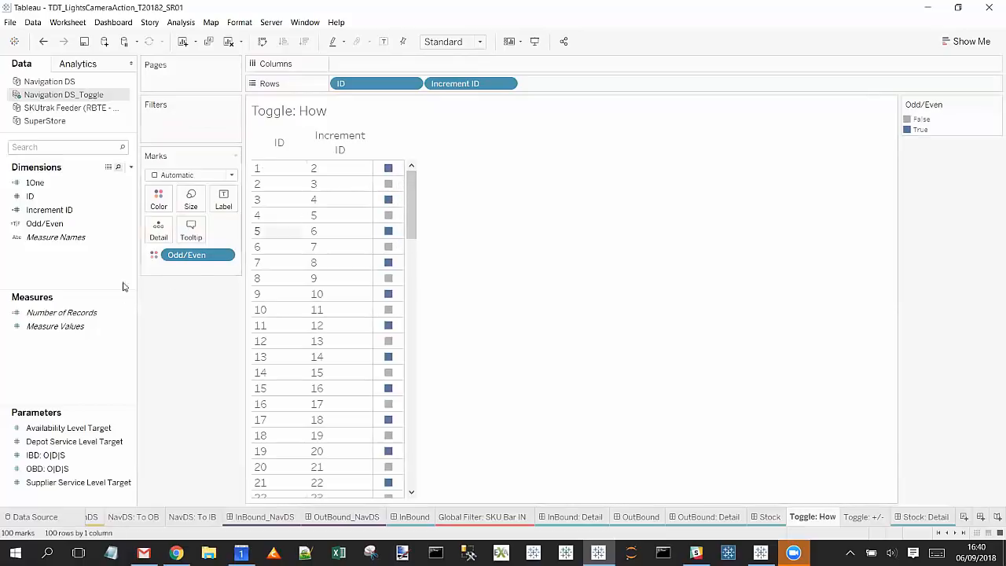
# - Inspect the Odd/Even calculation in Navigation DS_Toggle, close it and undo the removal of the Action (ID) filter
pyautogui.click(90, 228)
pyautogui.rightClick(89, 233)
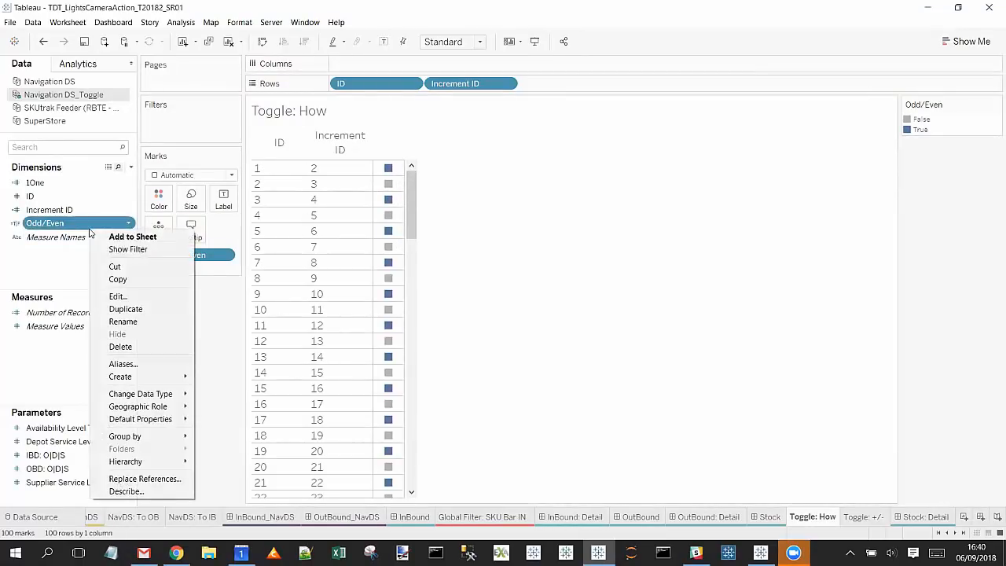
pyautogui.click(160, 296)
pyautogui.keyDown('ctrl'); pyautogui.scroll(5, 500, 274); pyautogui.keyUp('ctrl')
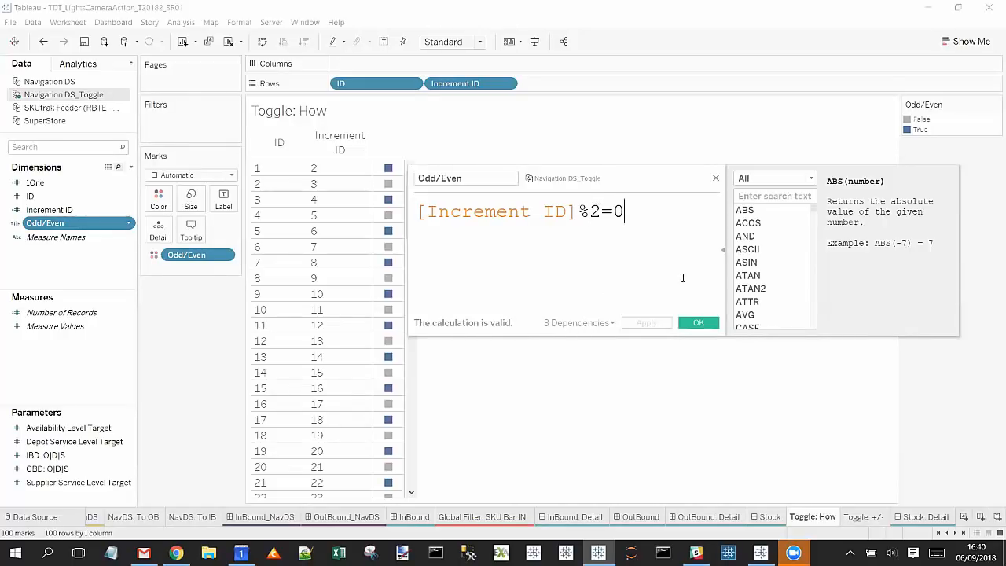
pyautogui.click(715, 183)
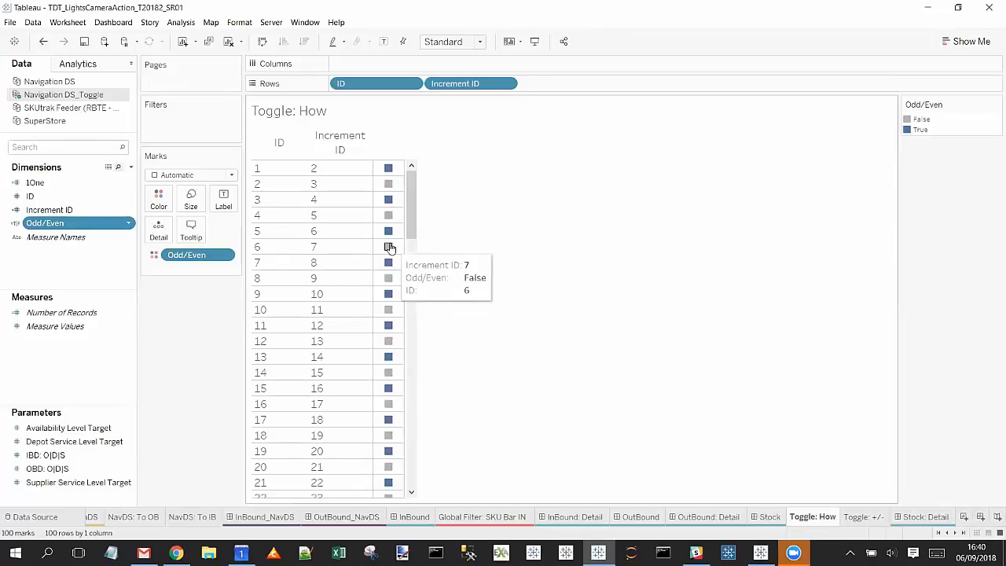
pyautogui.click(43, 41)
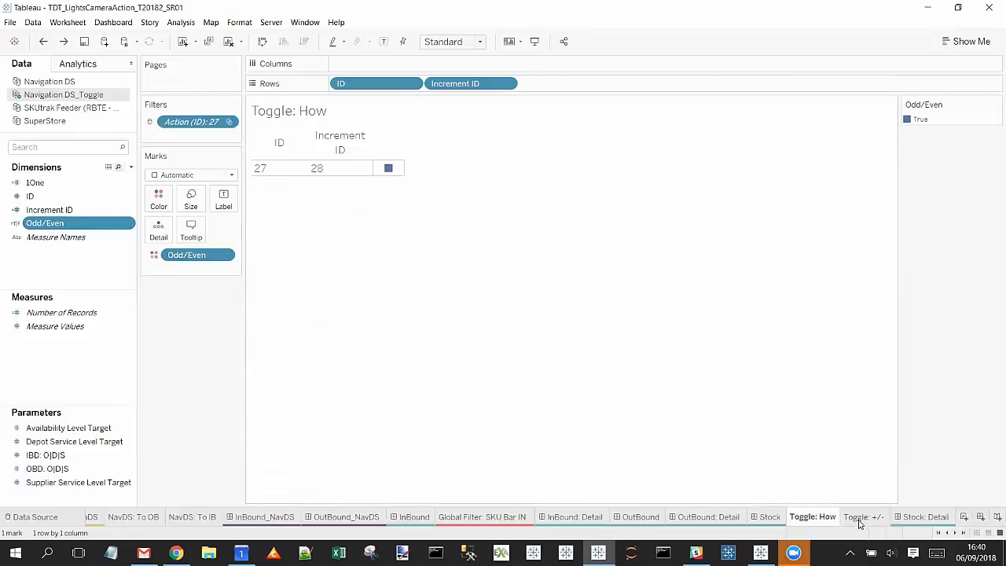
# - On the Toggle: +/- sheet, remove the Action (ID) filter and the MIN(Number of Records) fields from rows and columns
pyautogui.click(861, 519)
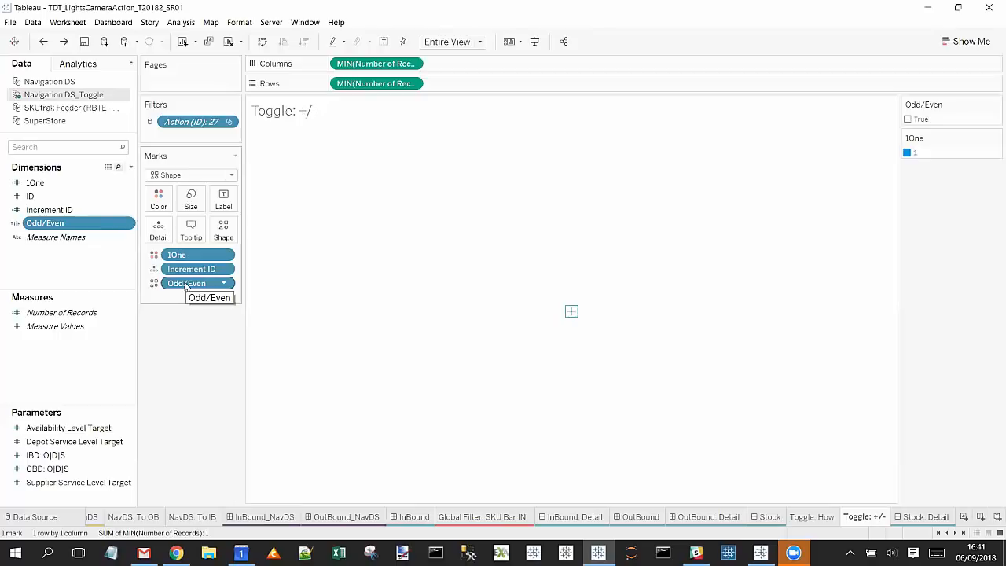
pyautogui.moveTo(204, 124); pyautogui.dragTo(206, 358)
pyautogui.moveTo(365, 84); pyautogui.dragTo(252, 320)
pyautogui.moveTo(363, 64); pyautogui.dragTo(165, 395)
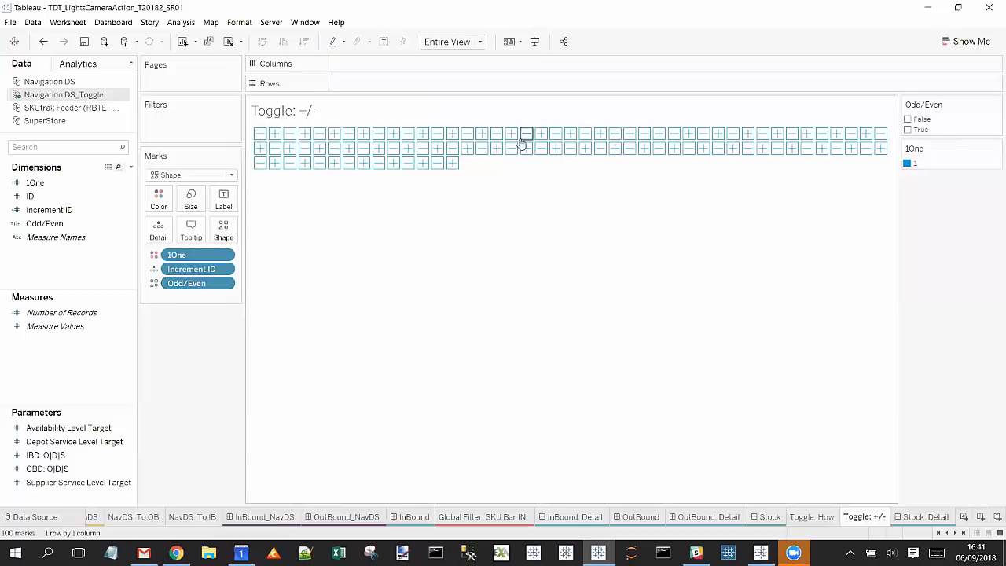
# - Undo the three removals on the Toggle: +/- sheet to restore its filter, rows and columns
pyautogui.click(43, 42)
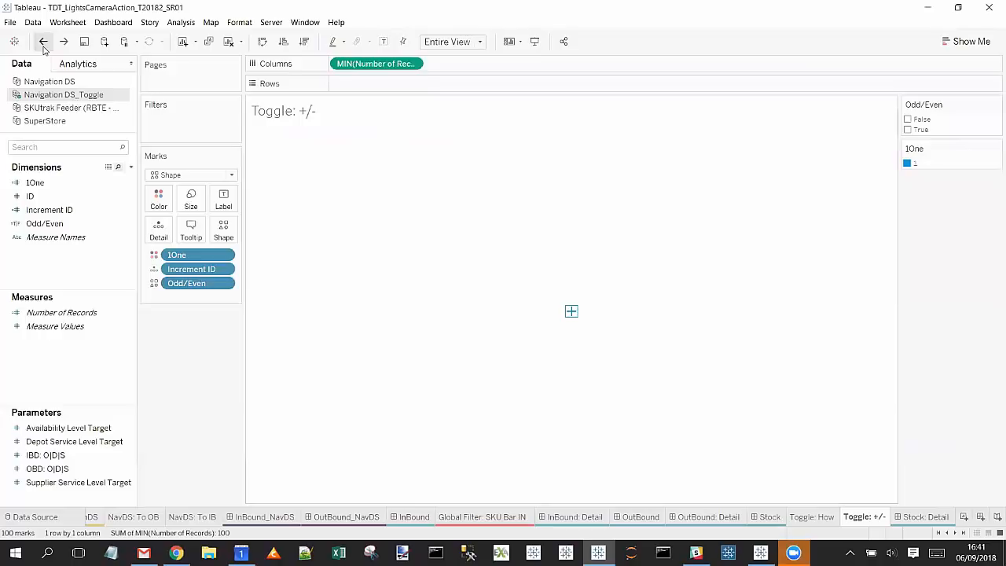
pyautogui.click(44, 43)
pyautogui.click(43, 44)
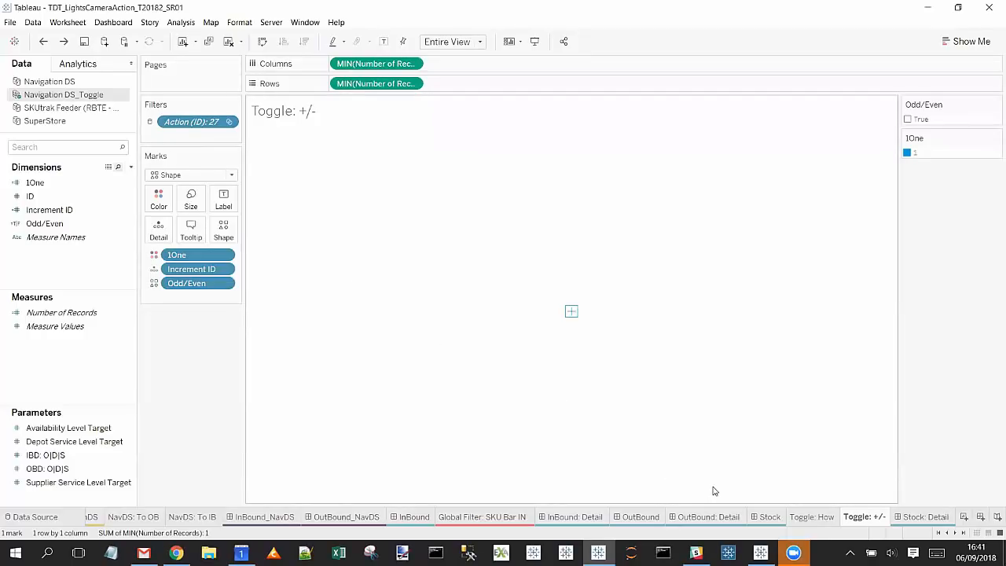
# - On the Stock: Detail dashboard, expand Depot Stock and open the depot table's underlying Stock D: Depot Tbl sheet
pyautogui.click(815, 517)
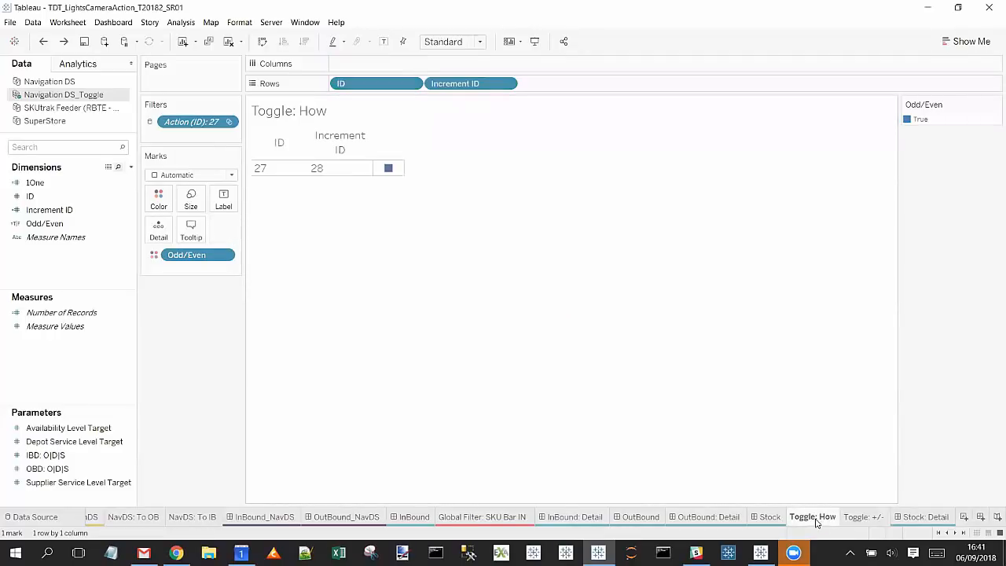
pyautogui.click(913, 521)
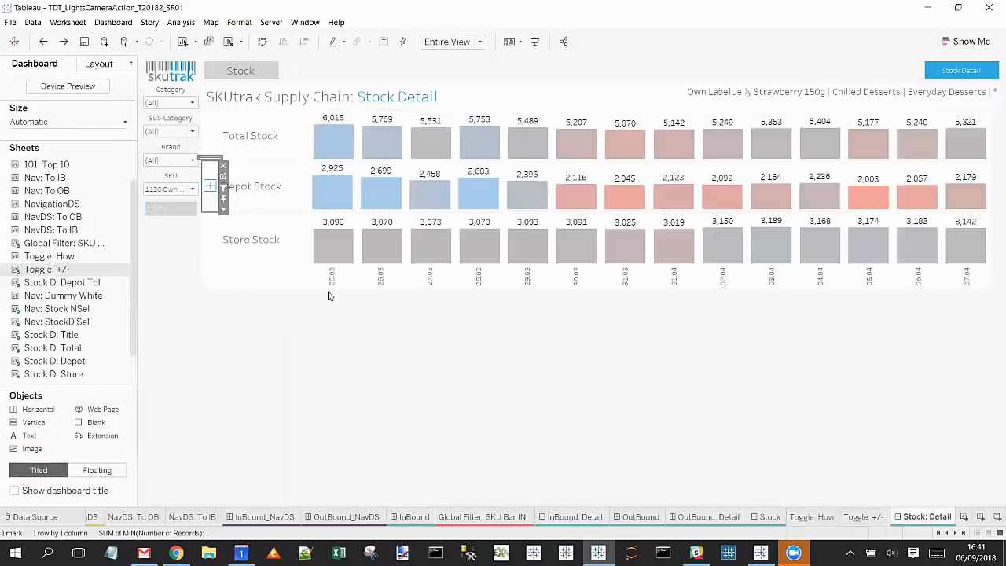
pyautogui.click(210, 192)
pyautogui.click(209, 194)
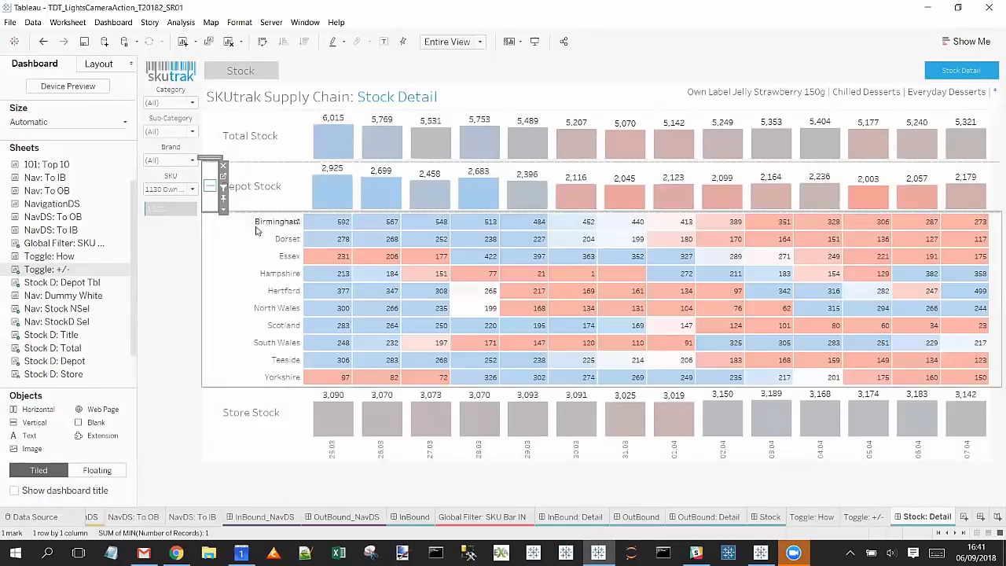
pyautogui.click(227, 236)
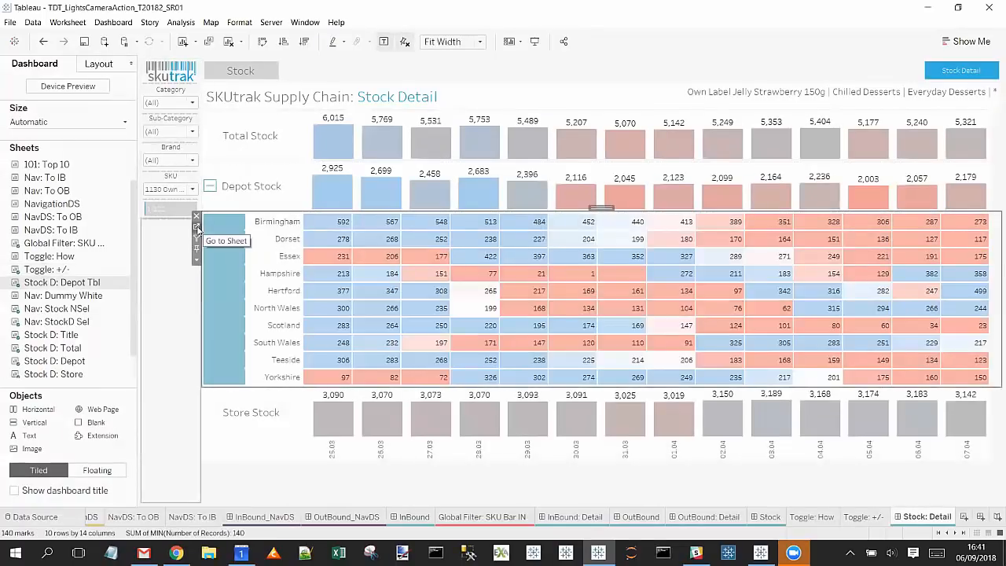
pyautogui.click(196, 227)
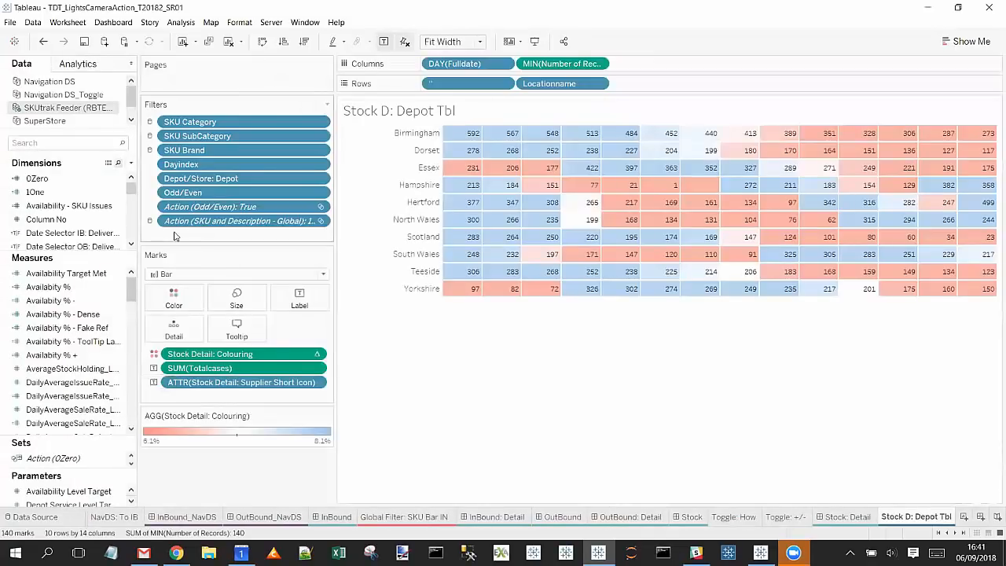
# - Search the fields for "odd" and compare Odd/Even in the Navigation DS_Toggle and SKUtrak Feeder data sources
pyautogui.scroll(-1, 68, 198)
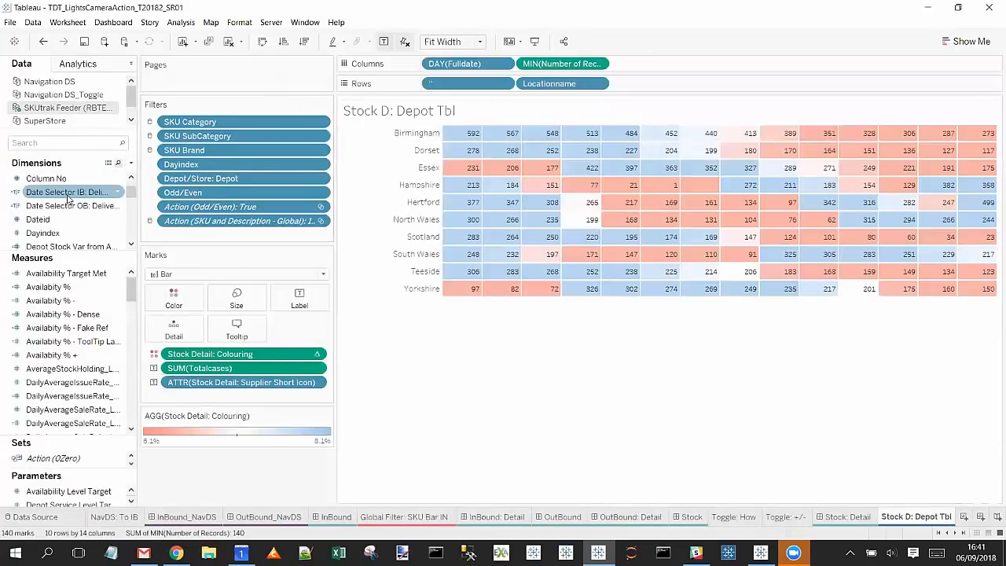
pyautogui.scroll(-10, 73, 194)
pyautogui.write('odd')
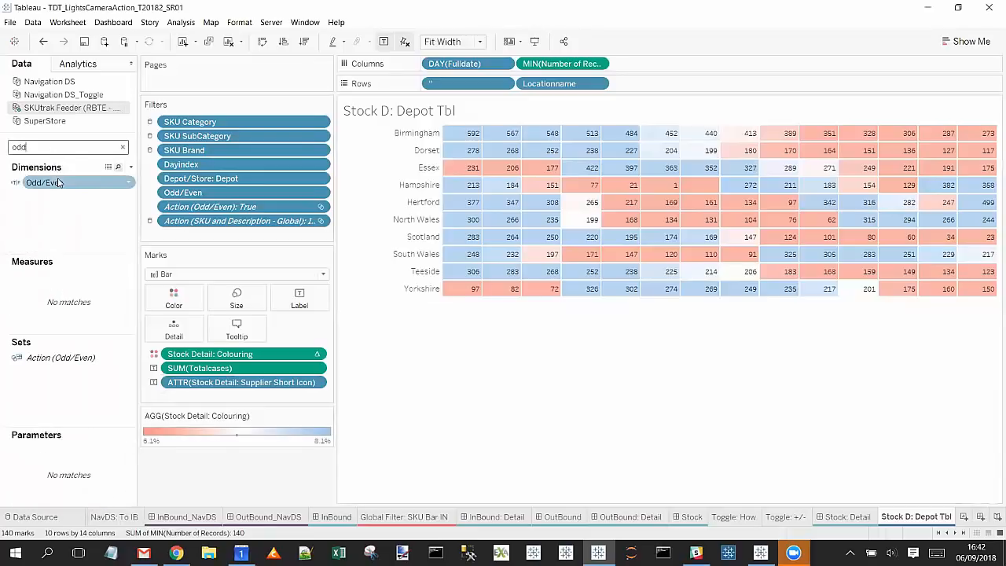
pyautogui.click(53, 95)
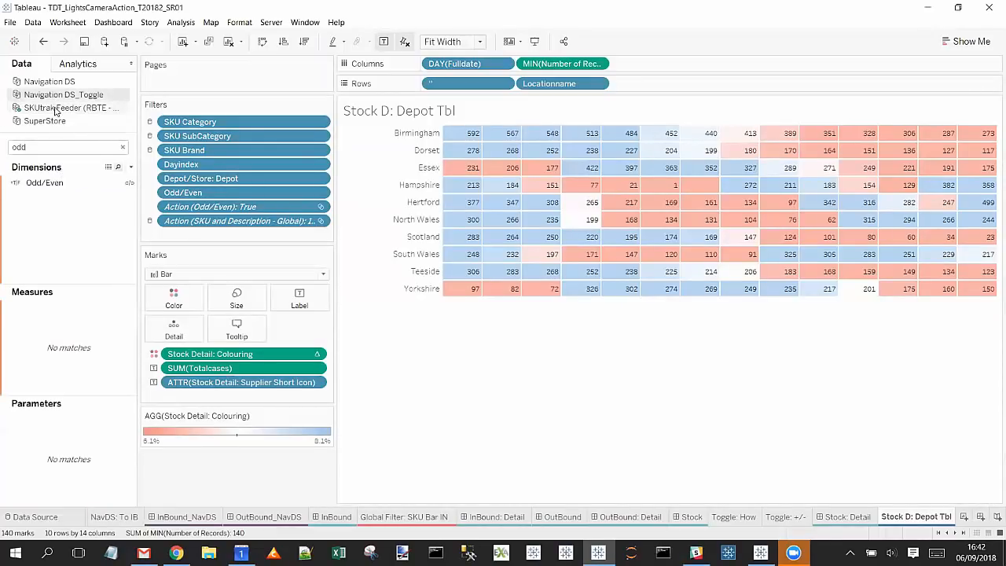
pyautogui.click(55, 110)
pyautogui.click(61, 97)
pyautogui.click(70, 108)
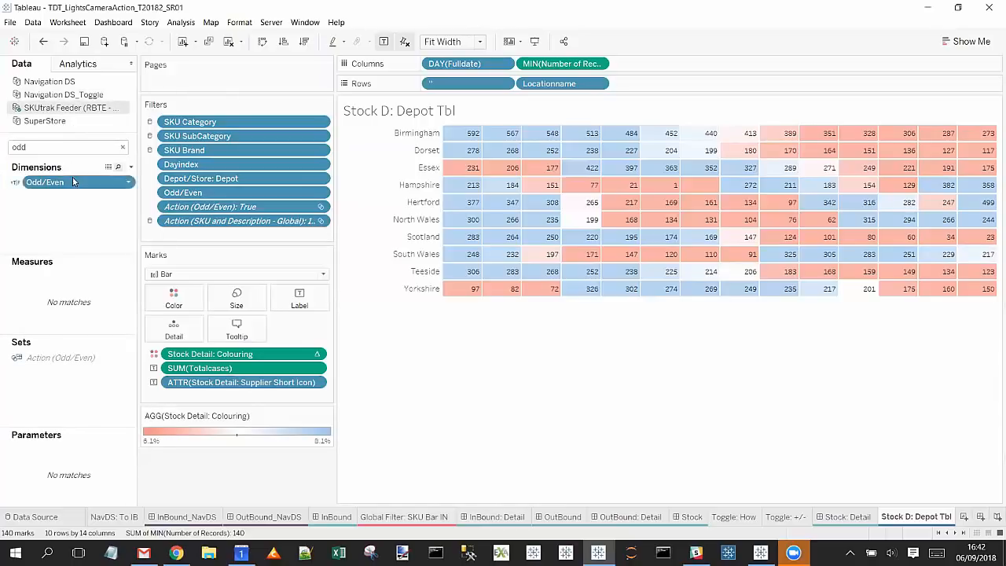
# - Inspect the Odd/Even calculation in the SKUtrak Feeder data source and close it without changes
pyautogui.rightClick(72, 181)
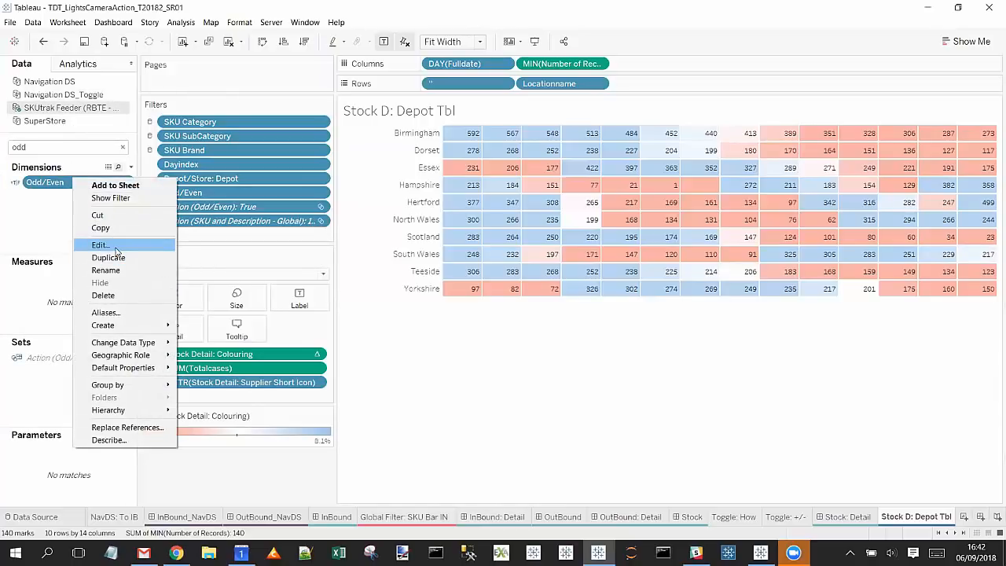
pyautogui.click(100, 245)
pyautogui.scroll(5, 481, 256)
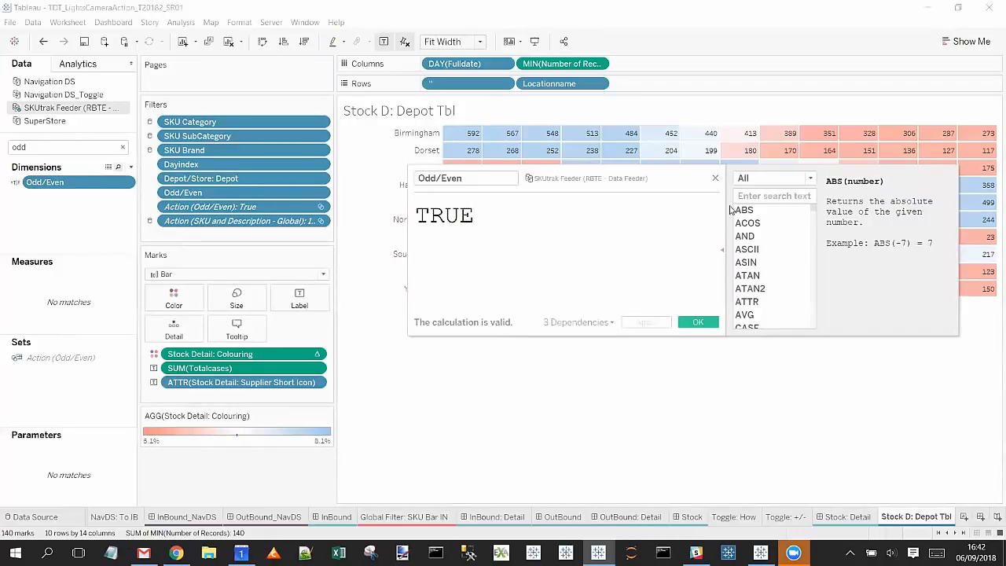
pyautogui.click(715, 179)
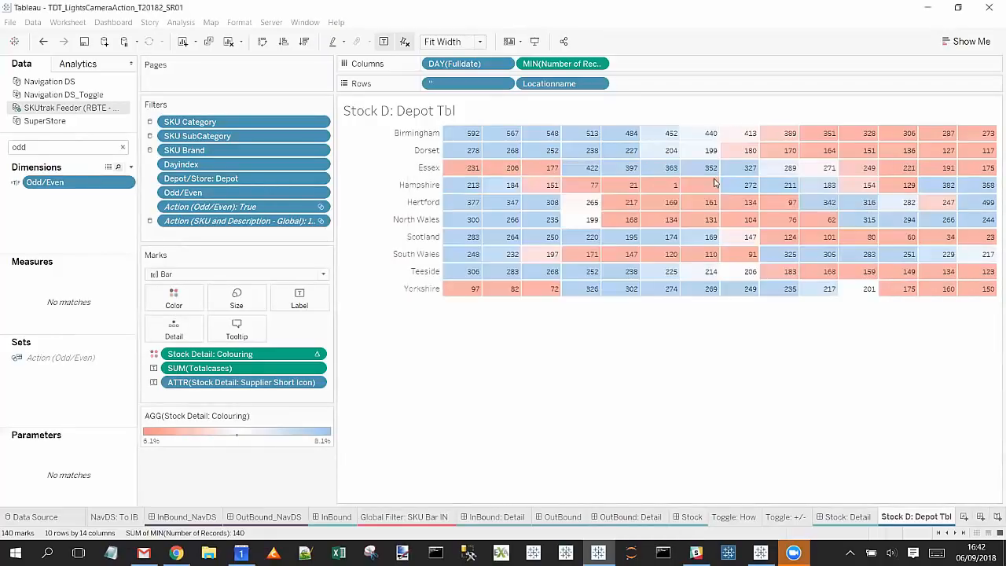
# - Edit the Odd/Even filter of the depot table to a custom value list containing False and apply it
pyautogui.rightClick(252, 194)
pyautogui.click(292, 204)
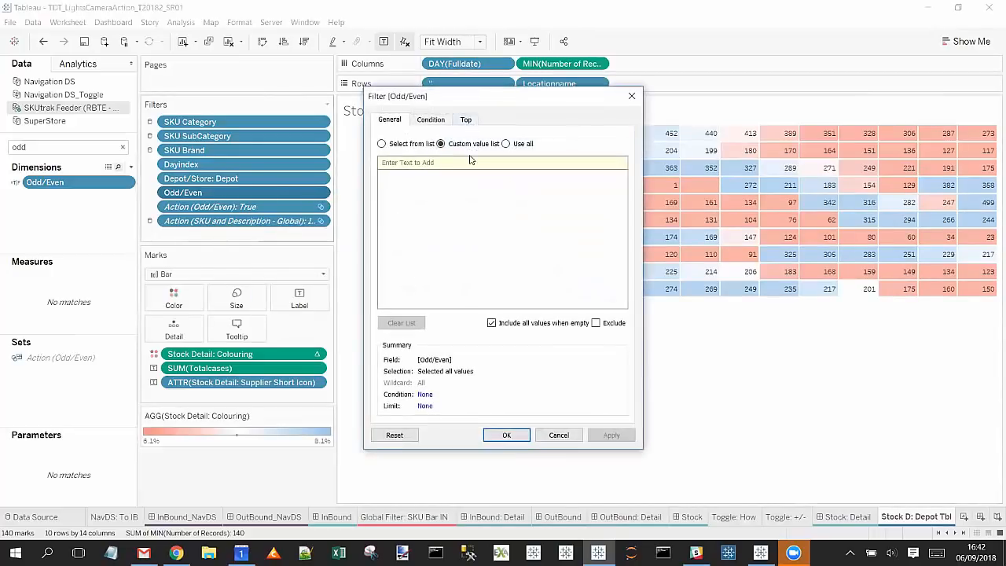
pyautogui.click(413, 146)
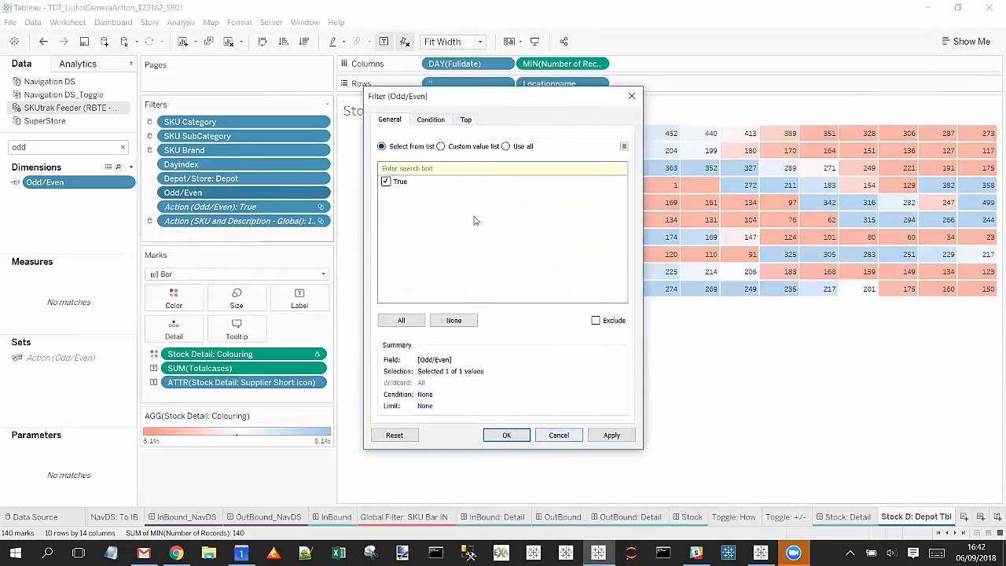
pyautogui.click(456, 146)
pyautogui.write('Fal')
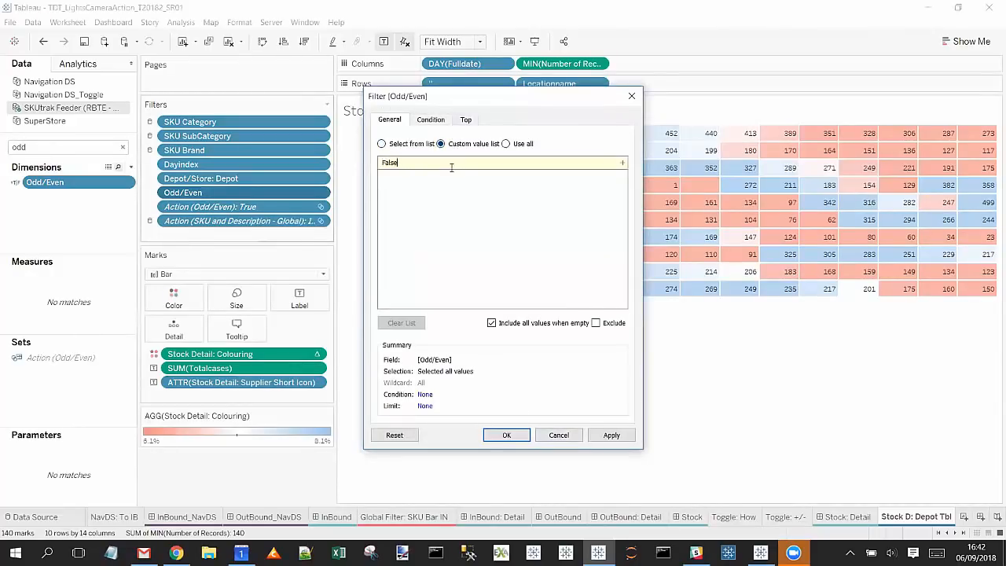
pyautogui.write('se')
pyautogui.click(621, 163)
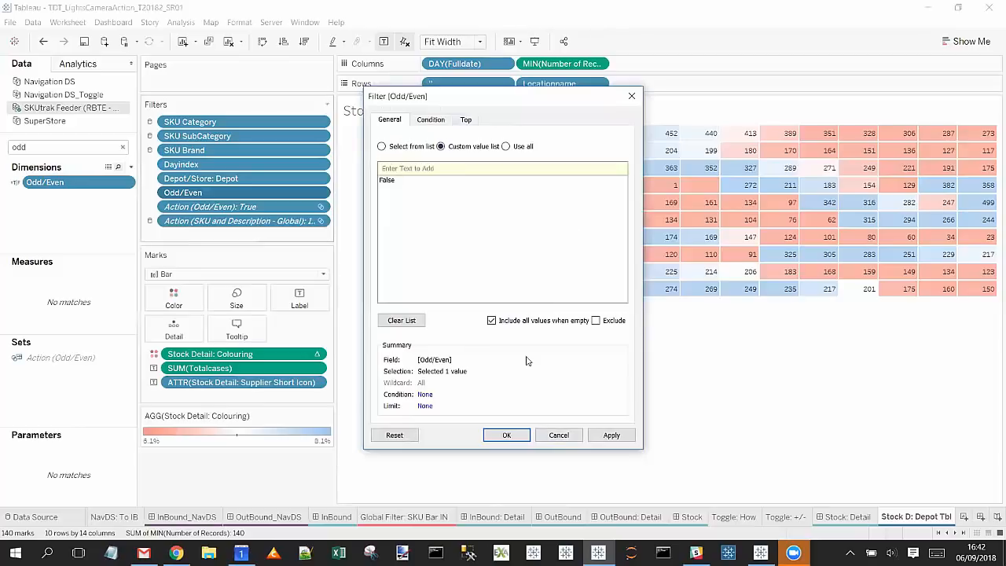
pyautogui.click(611, 434)
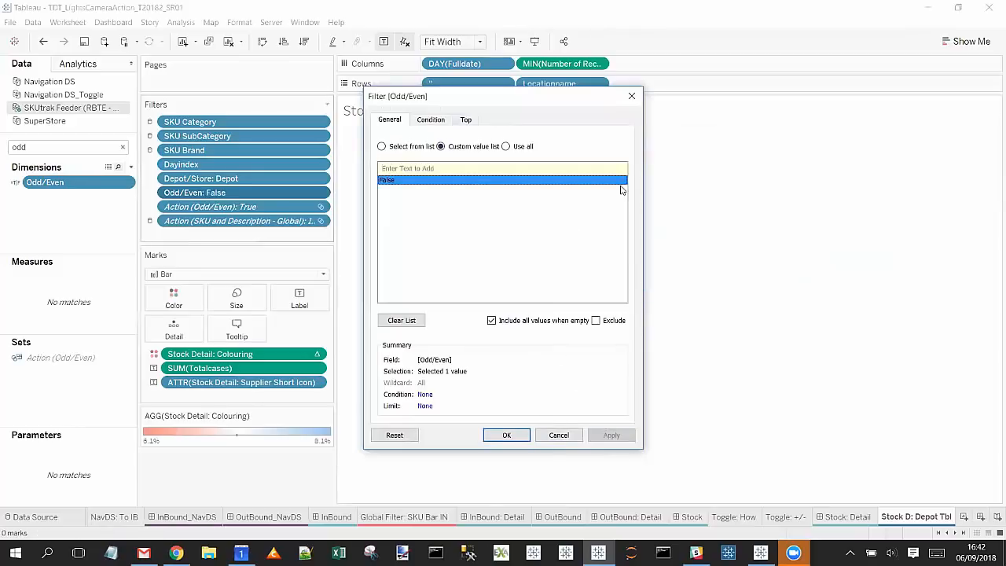
# - Replace the custom value in the depot table's Odd/Even filter with True and confirm the filter
pyautogui.click(622, 180)
pyautogui.write('True')
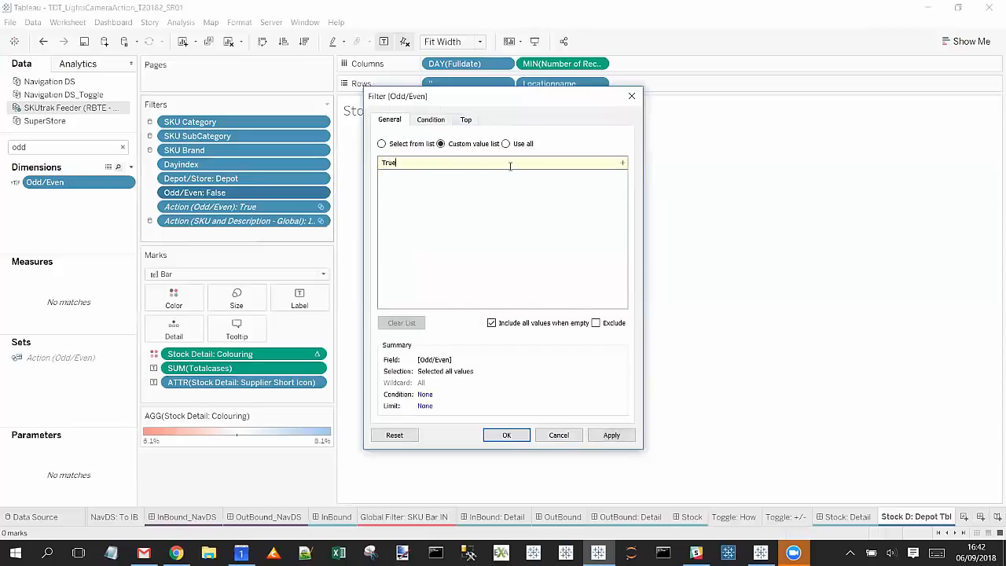
pyautogui.click(621, 163)
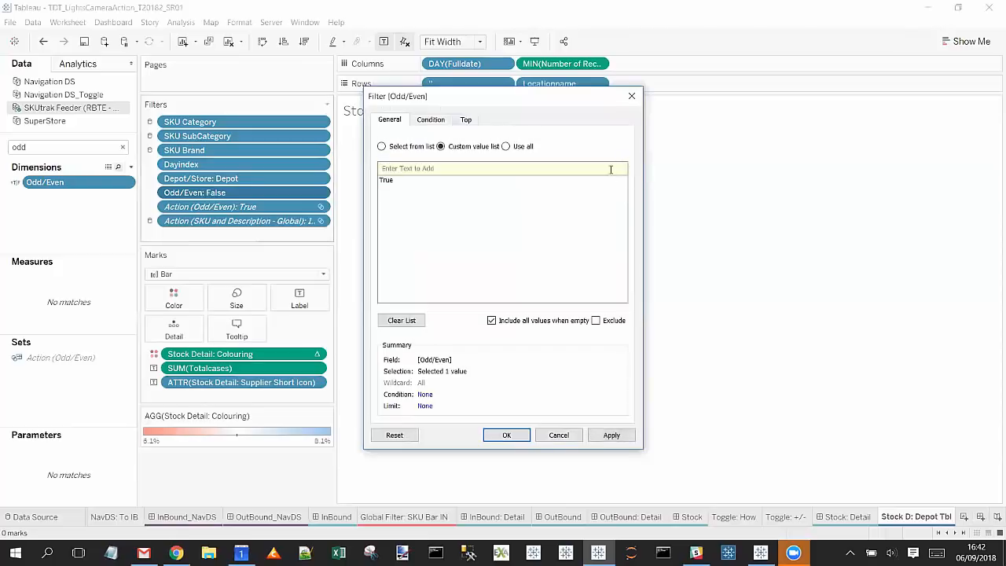
pyautogui.click(512, 437)
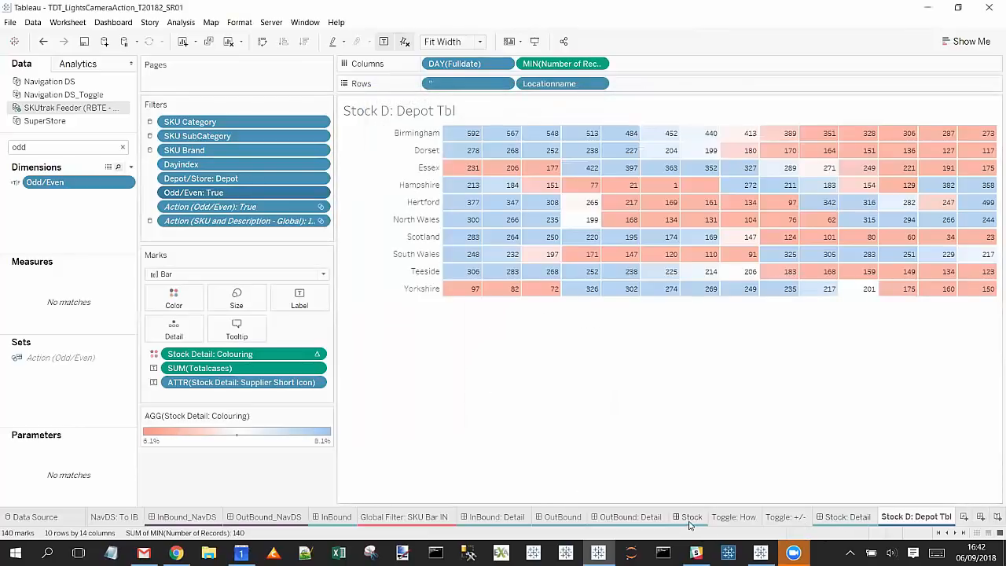
# - Review the source sheet, target sheet and field mapping of the Stock: Detail dashboard's Open Depot Table action
pyautogui.click(828, 520)
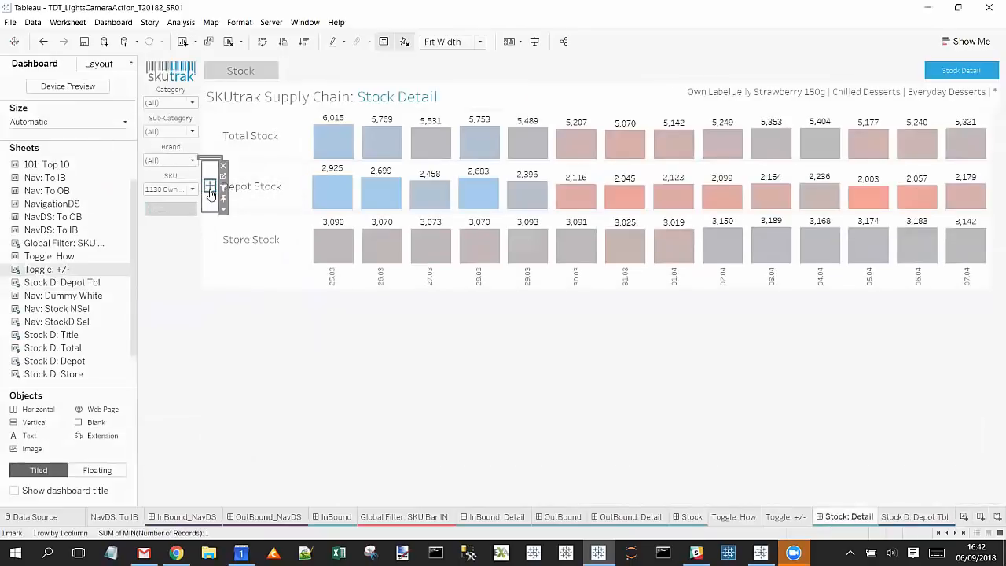
pyautogui.click(113, 22)
pyautogui.click(124, 169)
pyautogui.click(390, 247)
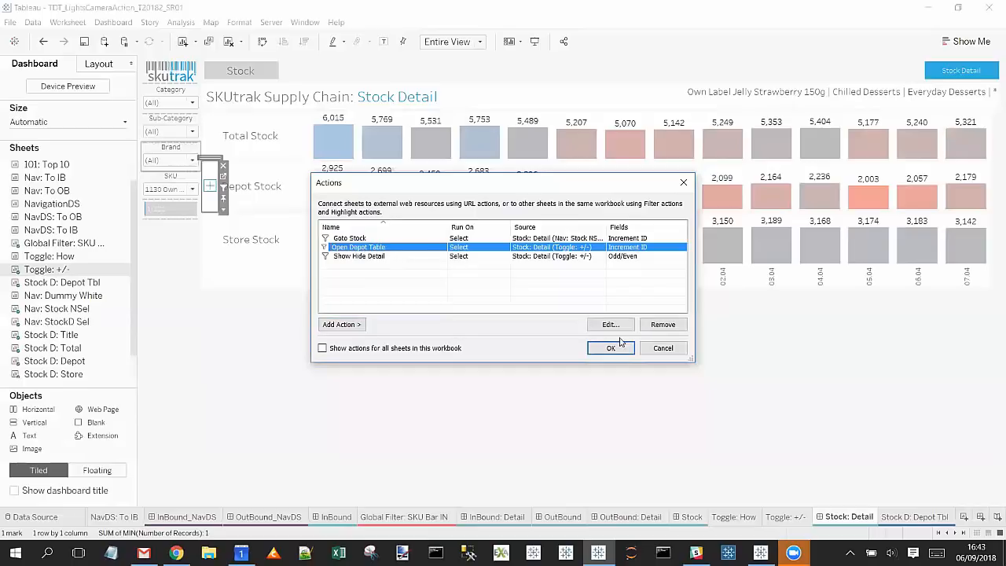
pyautogui.click(610, 324)
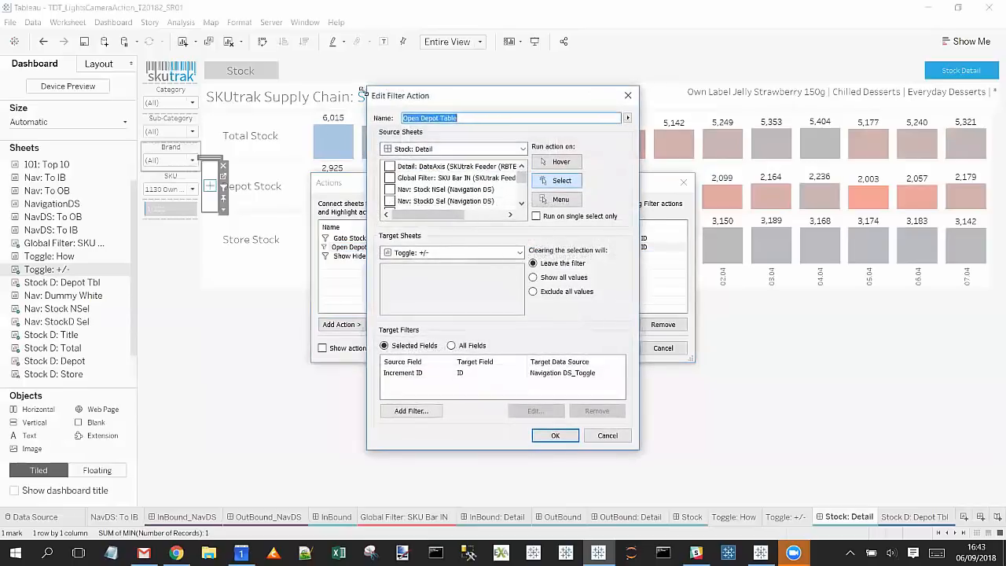
pyautogui.moveTo(364, 92); pyautogui.dragTo(271, 116)
pyautogui.scroll(-1, 293, 124)
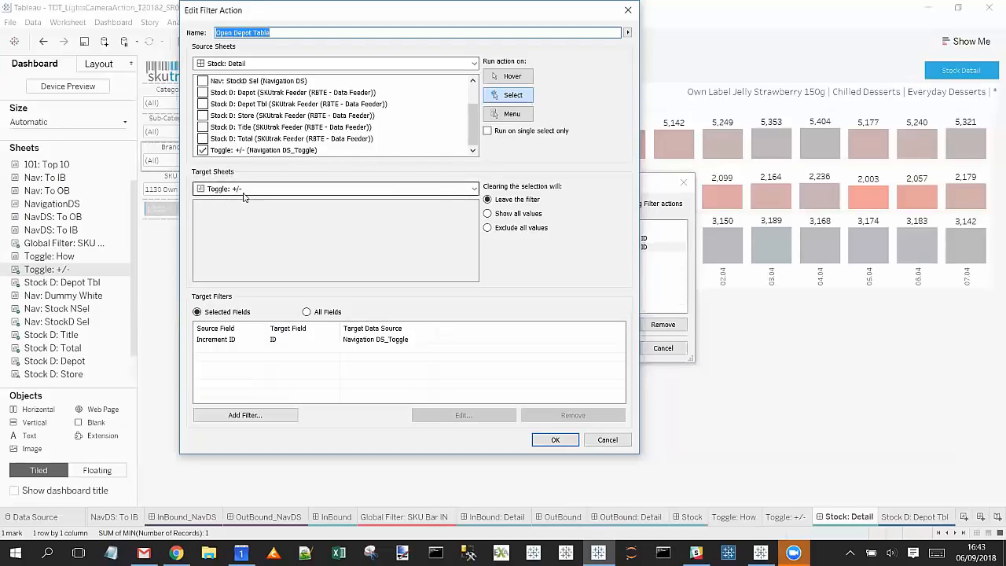
pyautogui.click(555, 440)
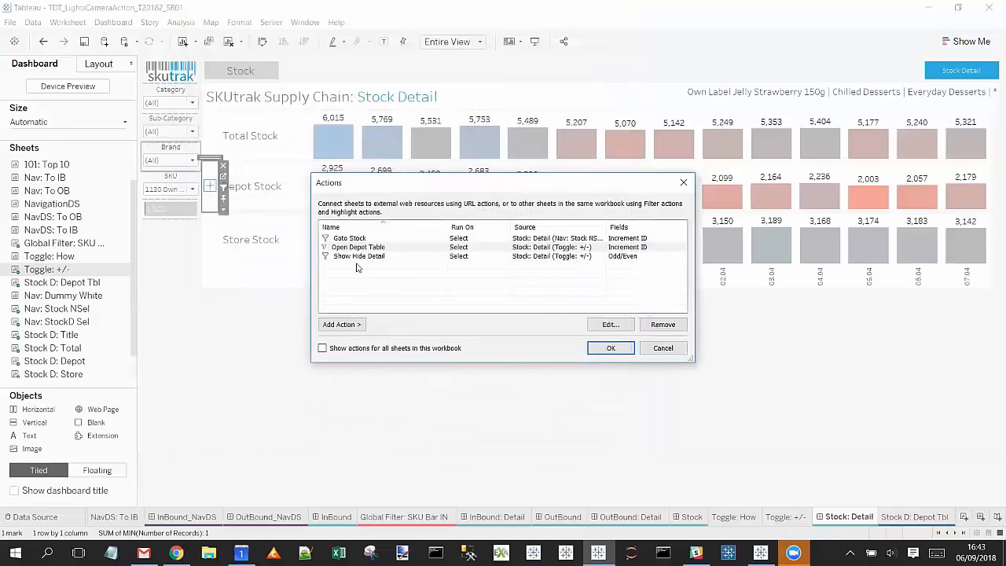
# - Open the Show Hide Detail filter action and examine its source and target sheets
pyautogui.click(363, 256)
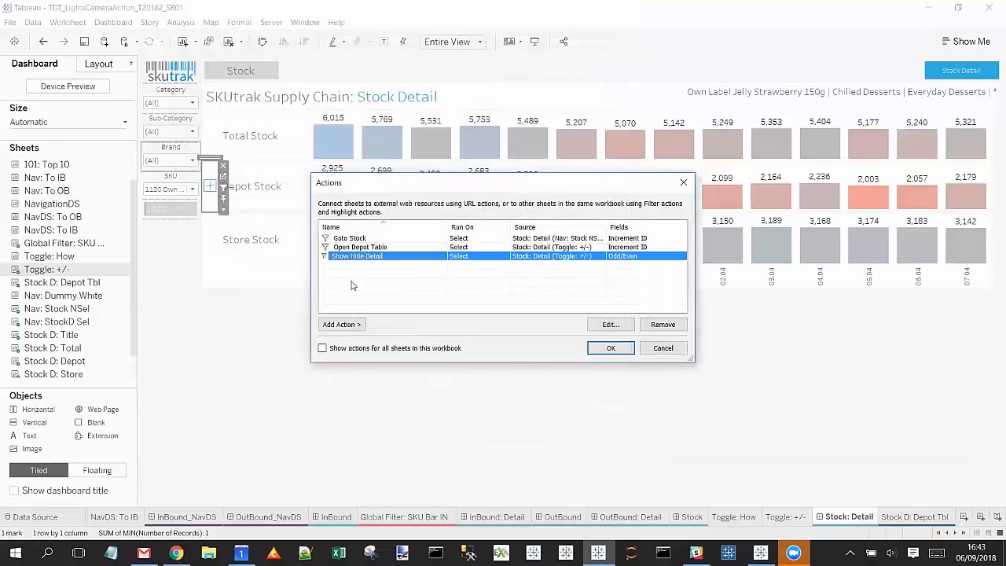
pyautogui.click(619, 328)
pyautogui.scroll(-3, 441, 183)
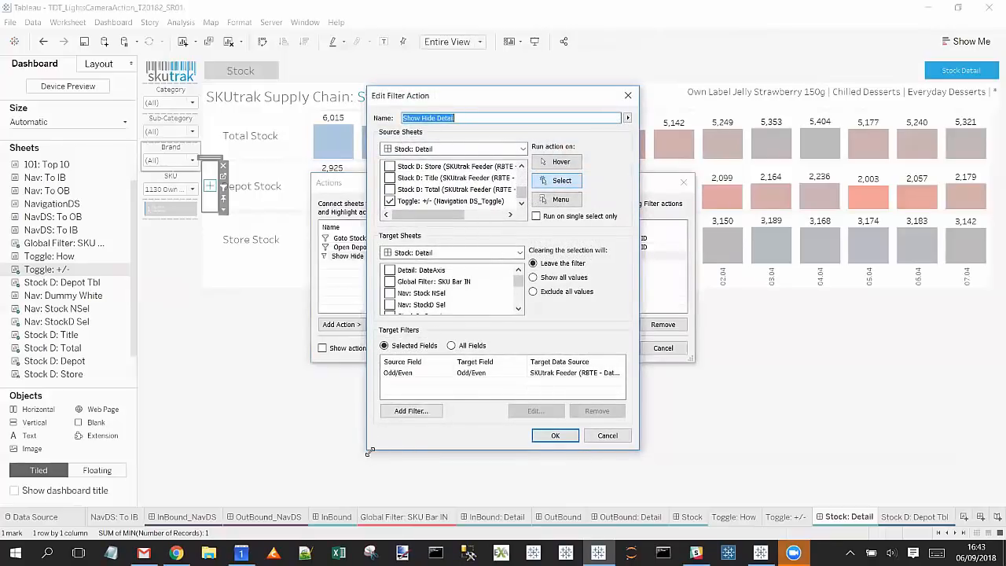
pyautogui.moveTo(368, 451); pyautogui.dragTo(239, 520)
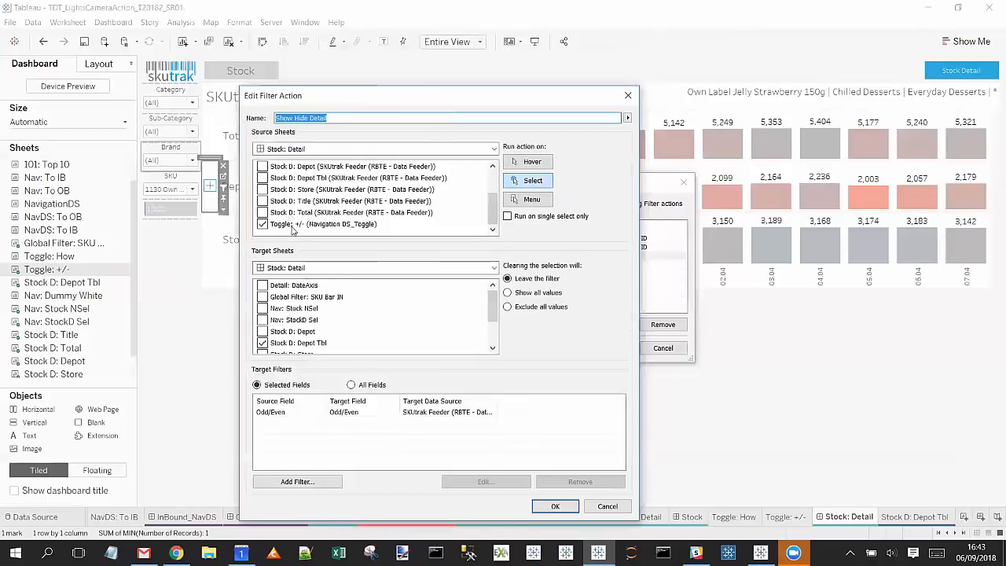
pyautogui.scroll(-1, 330, 322)
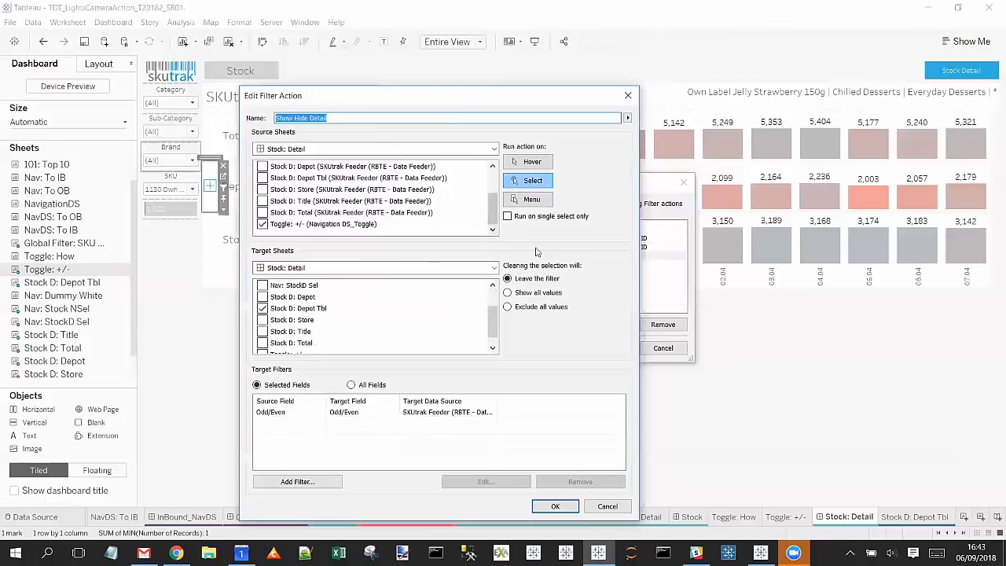
# - Inspect the Odd/Even mapping from Navigation DS_Toggle to SKUtrak Feeder in the action, and close all action dialogs without changes
pyautogui.click(328, 413)
pyautogui.click(498, 482)
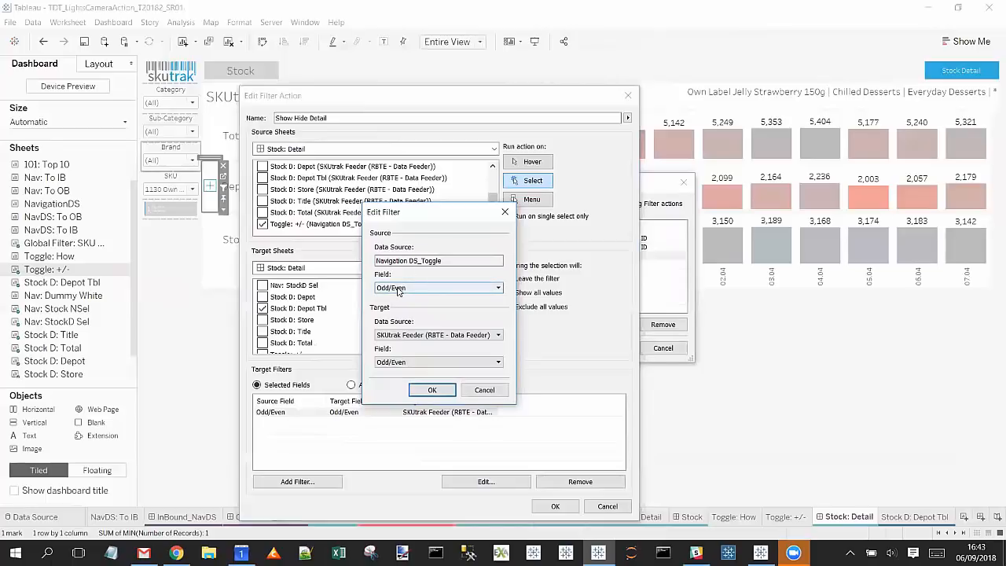
pyautogui.click(451, 336)
pyautogui.click(451, 341)
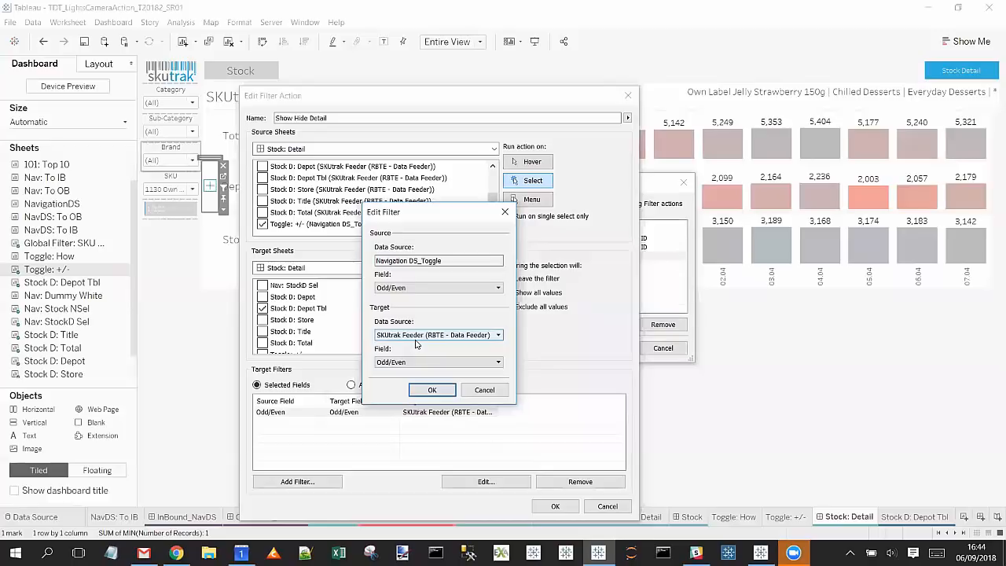
pyautogui.click(484, 389)
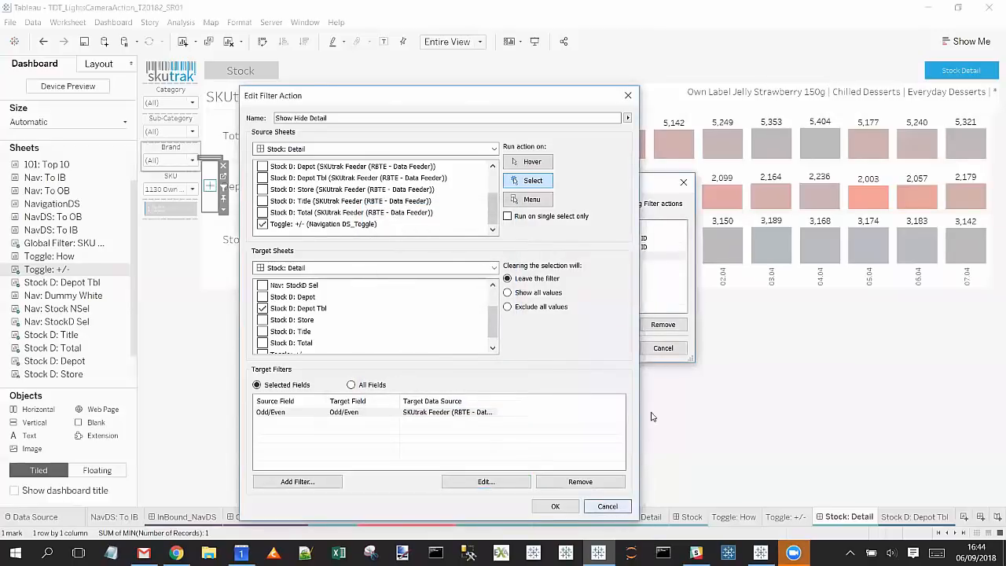
pyautogui.click(608, 506)
pyautogui.click(665, 351)
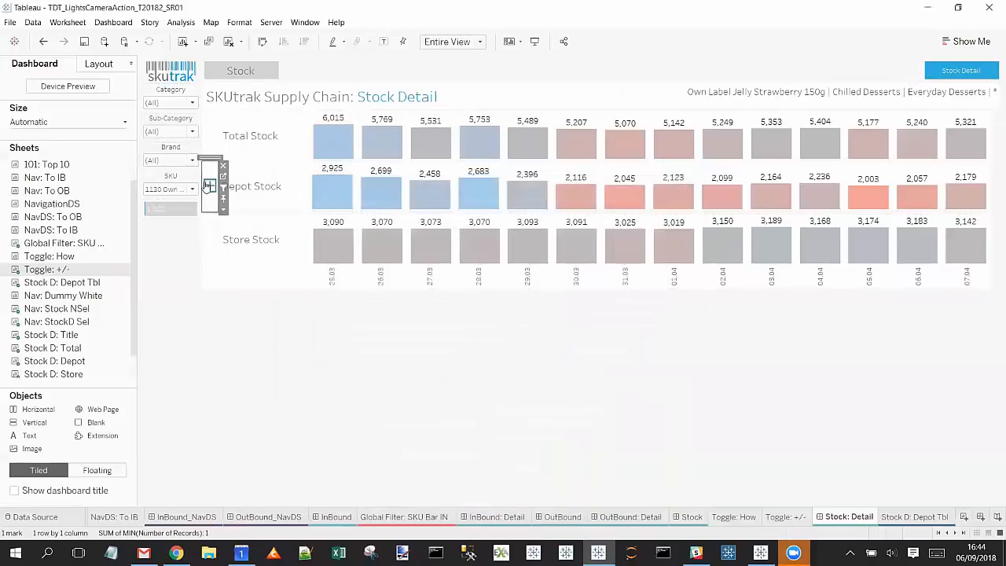
# - Test the plus/minus toggle beside Depot Stock by expanding and collapsing the depot table
pyautogui.click(209, 185)
pyautogui.click(208, 184)
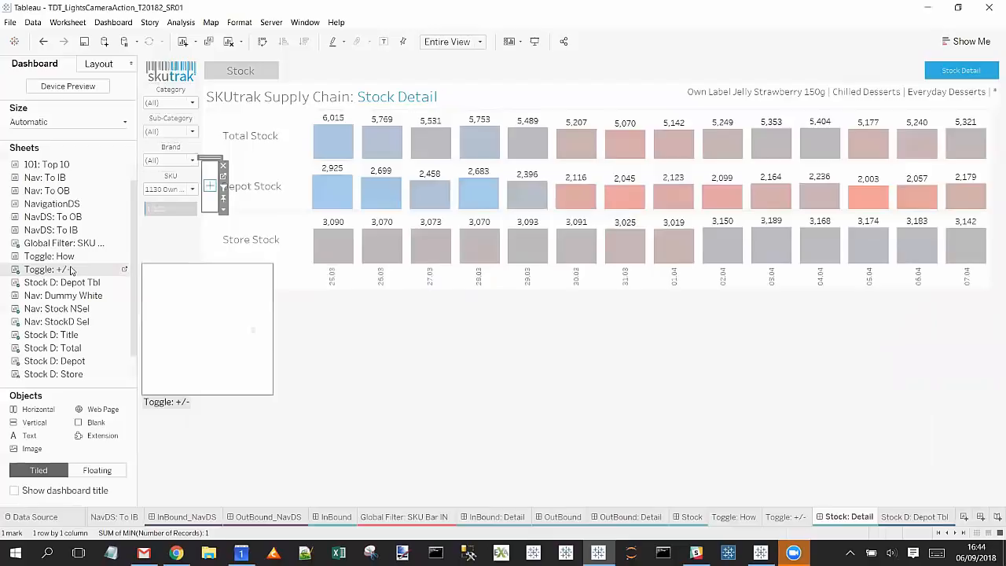
pyautogui.click(45, 255)
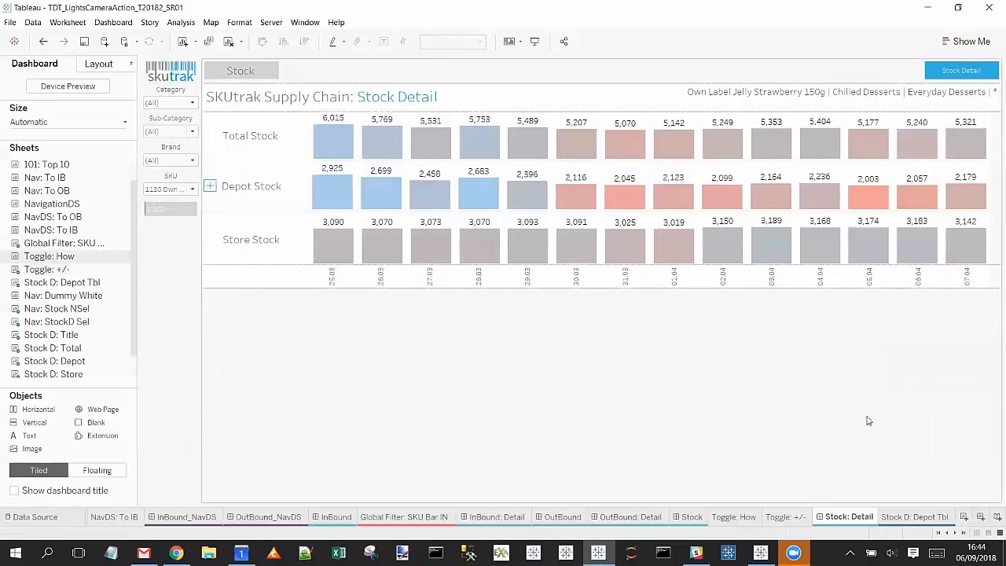
pyautogui.click(952, 533)
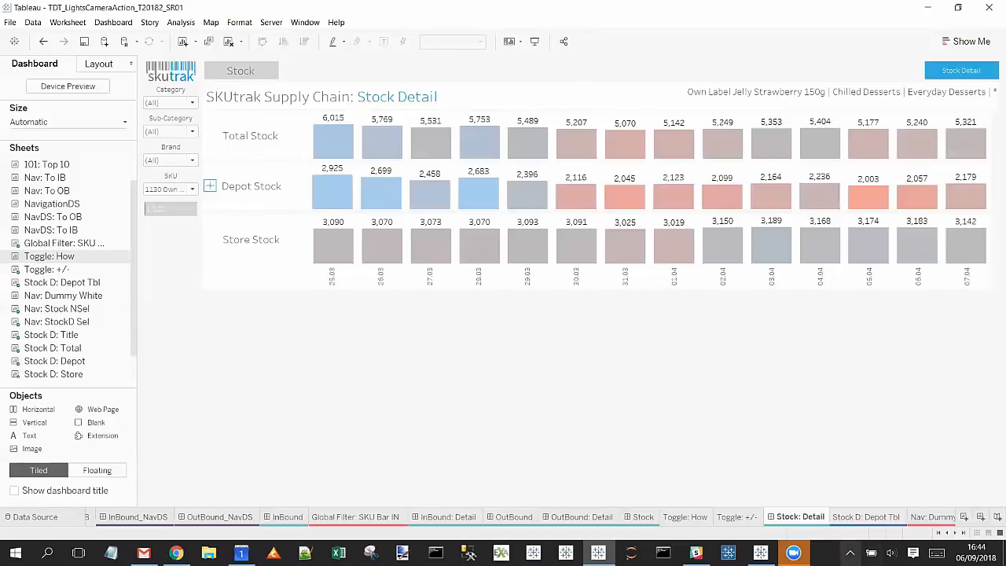
# - Switch to the Beta 20183 Set Feature and Button Navigation workbook and place a Button object beside the Inbound heading
pyautogui.moveTo(772, 550)
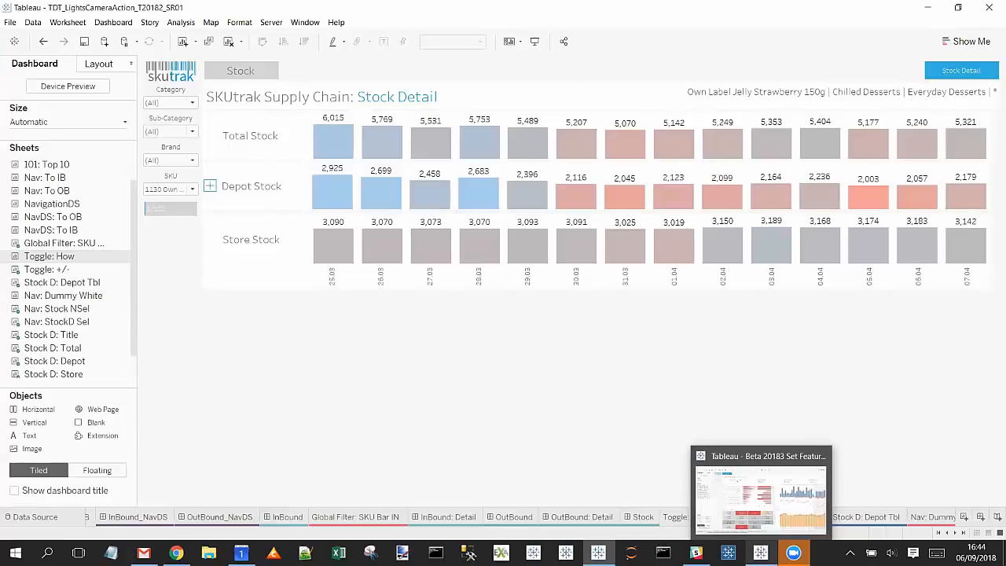
pyautogui.click(760, 553)
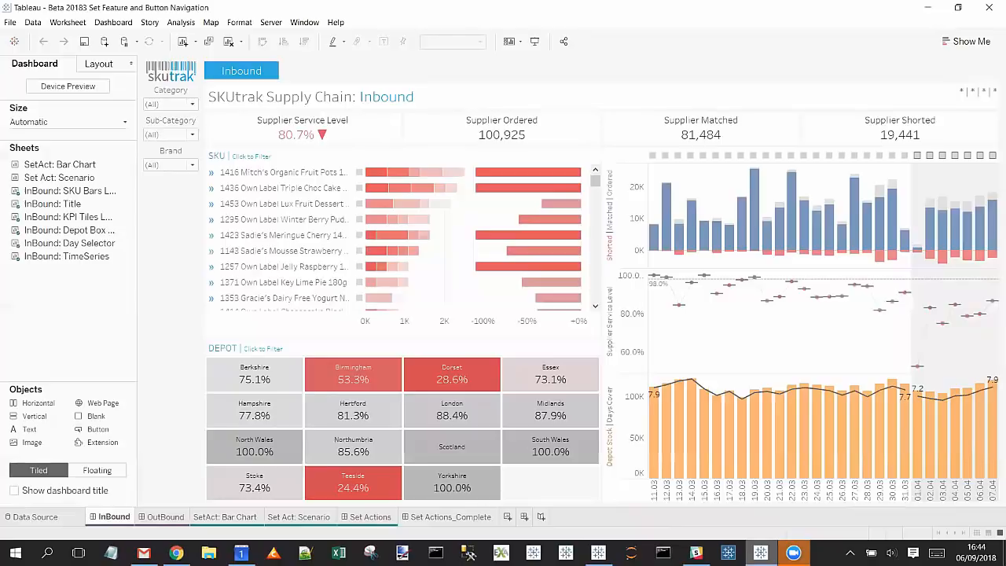
pyautogui.moveTo(412, 495)
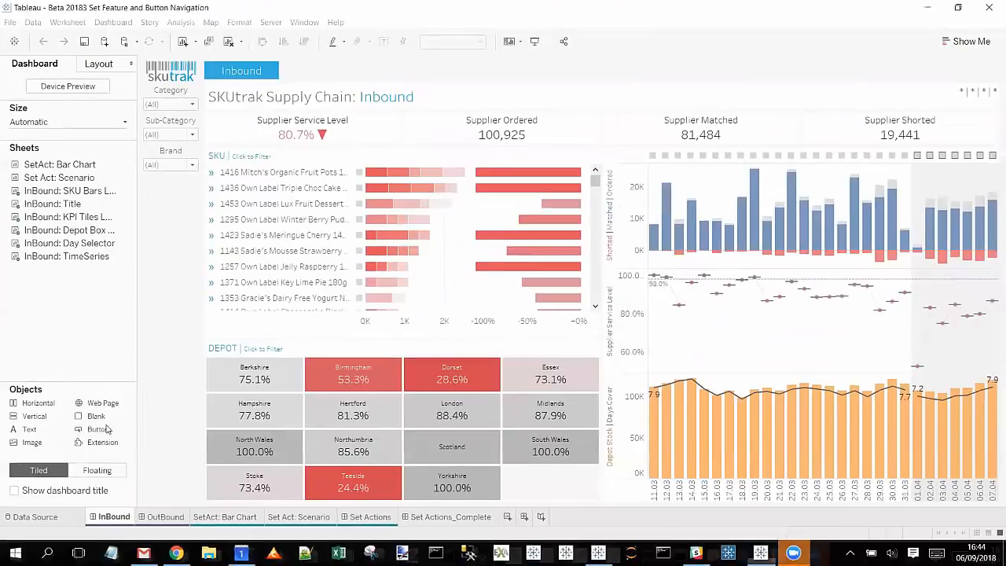
pyautogui.moveTo(108, 428); pyautogui.dragTo(292, 77)
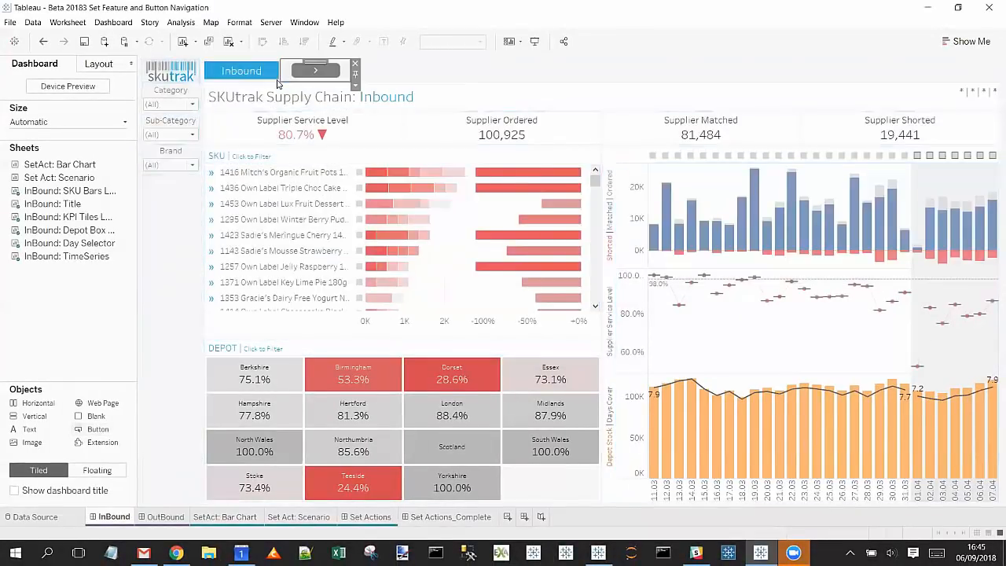
# - Configure the new button to navigate to OutBound and use the image Outbound Button_v2.png
pyautogui.click(355, 87)
pyautogui.click(391, 99)
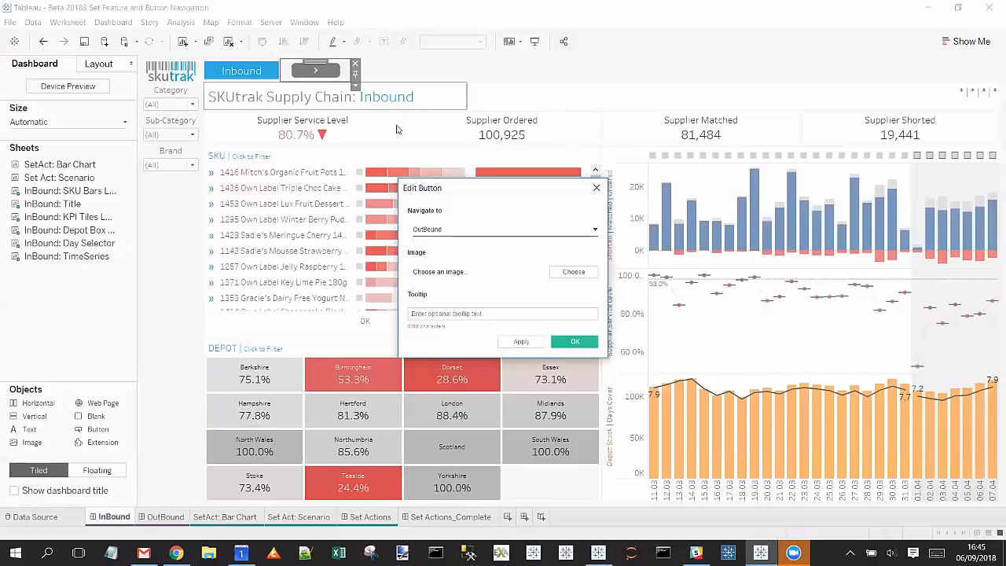
pyautogui.click(571, 275)
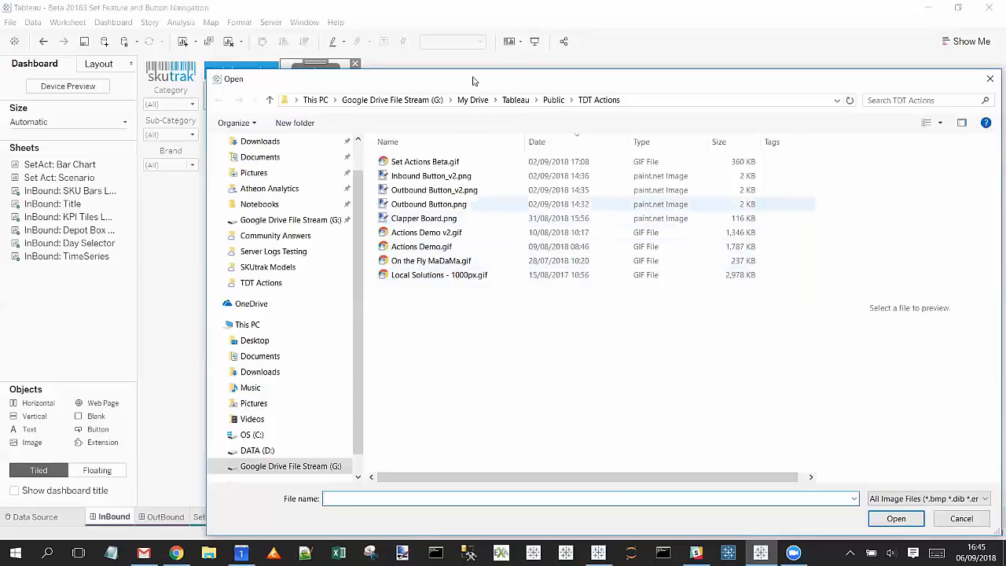
pyautogui.moveTo(473, 81); pyautogui.dragTo(473, 79)
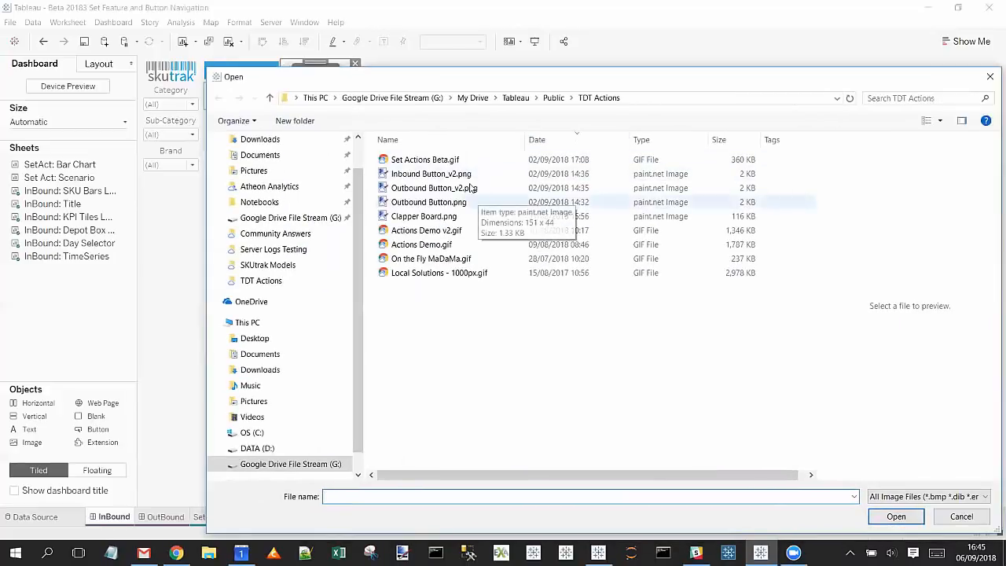
pyautogui.click(470, 189)
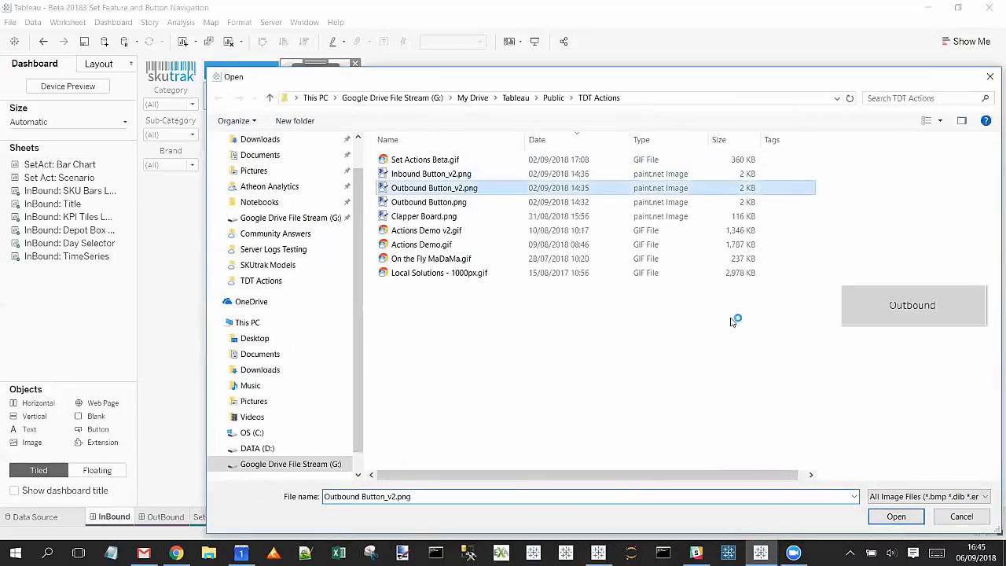
pyautogui.click(896, 516)
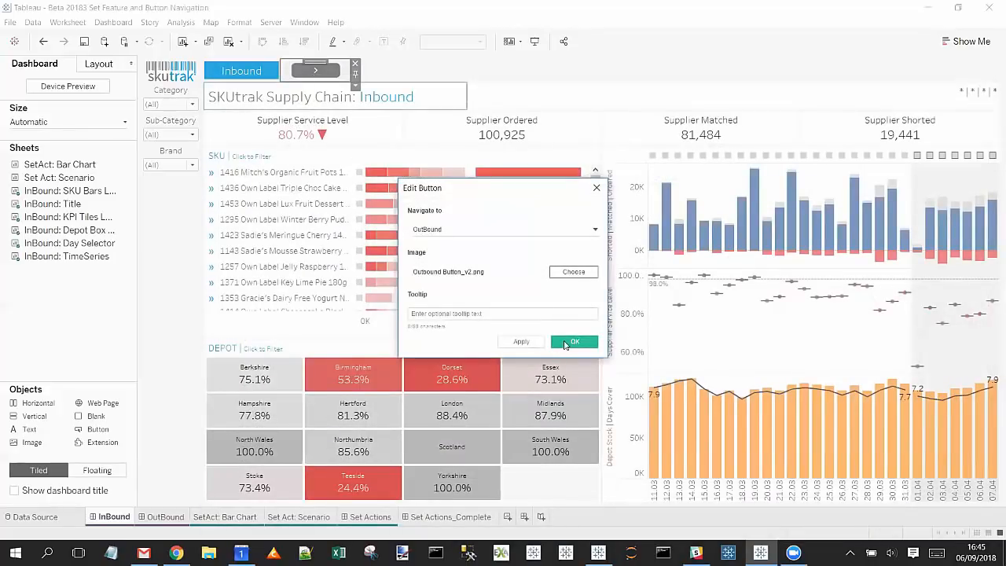
pyautogui.click(566, 343)
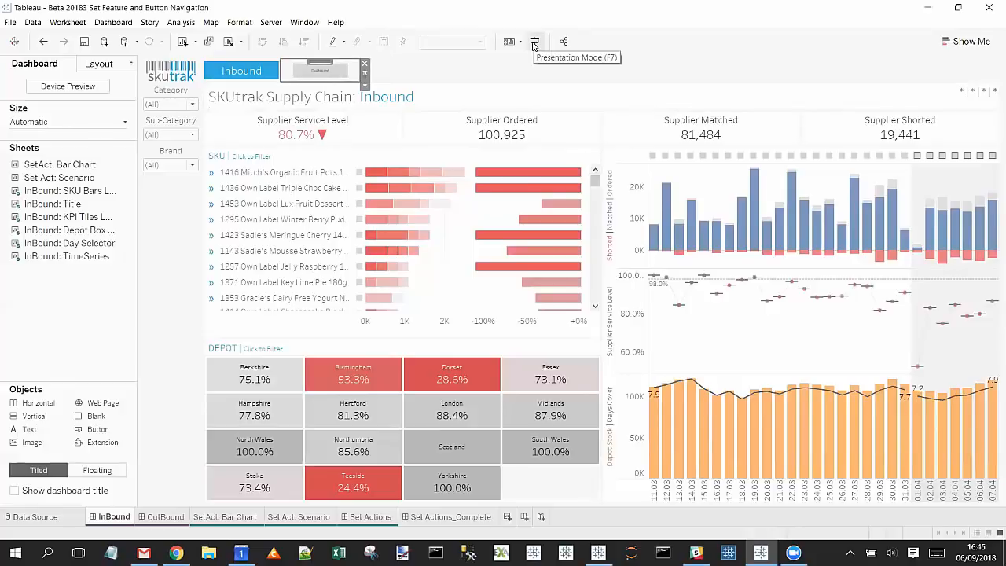
# - Follow the new button to the OutBound dashboard and place a Button object beside the Outbound heading
pyautogui.keyDown('alt'); pyautogui.click(319, 72); pyautogui.keyUp('alt')
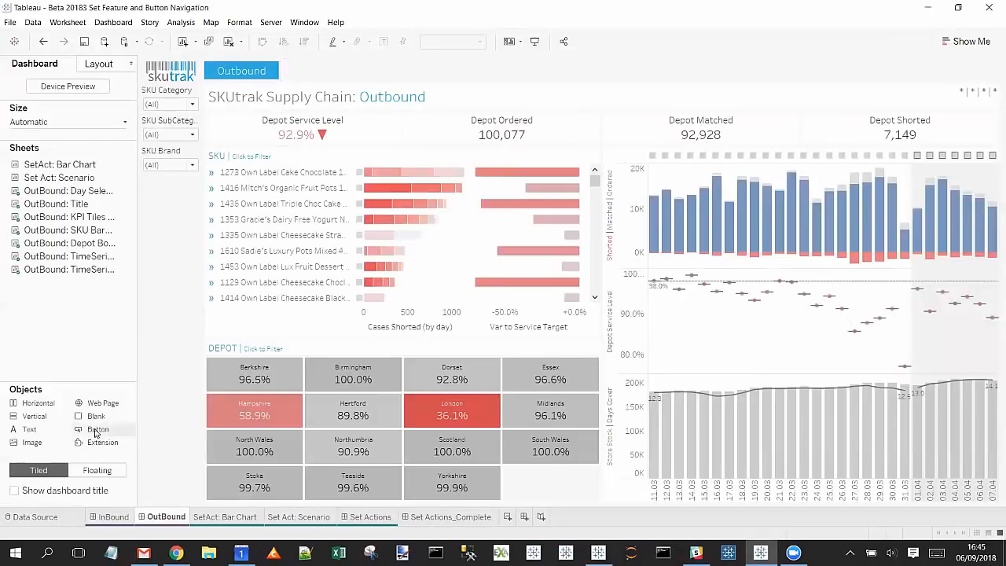
pyautogui.moveTo(92, 429); pyautogui.dragTo(286, 83)
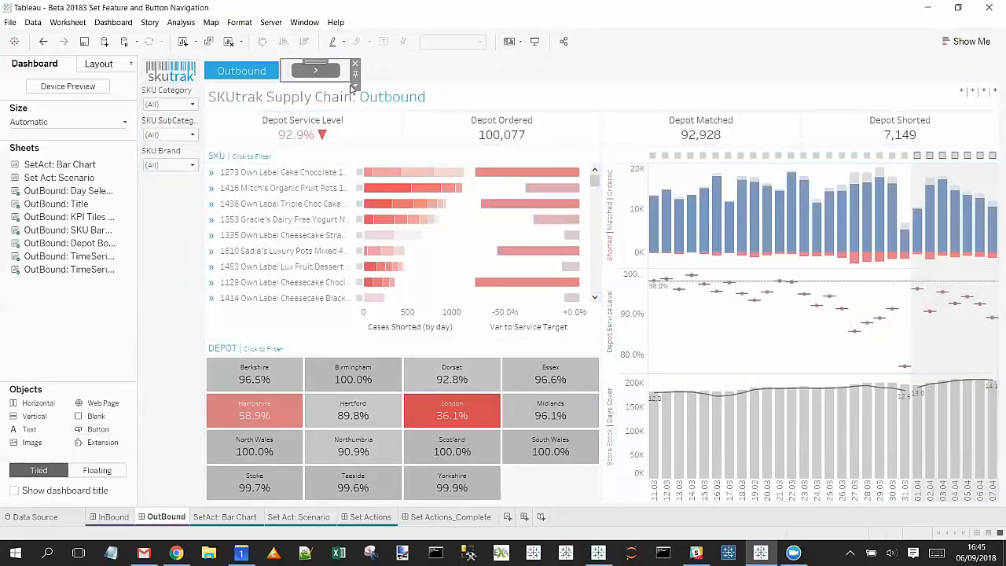
# - Configure the button beside the Outbound heading to navigate to InBound and use the image Inbound Button_v2.png
pyautogui.click(353, 88)
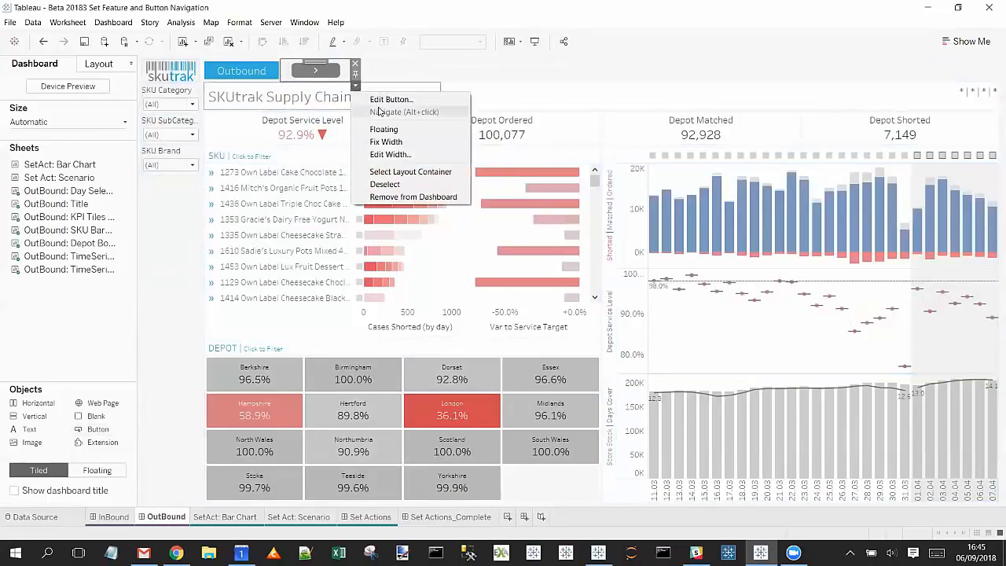
pyautogui.click(381, 99)
pyautogui.click(485, 229)
pyautogui.click(485, 261)
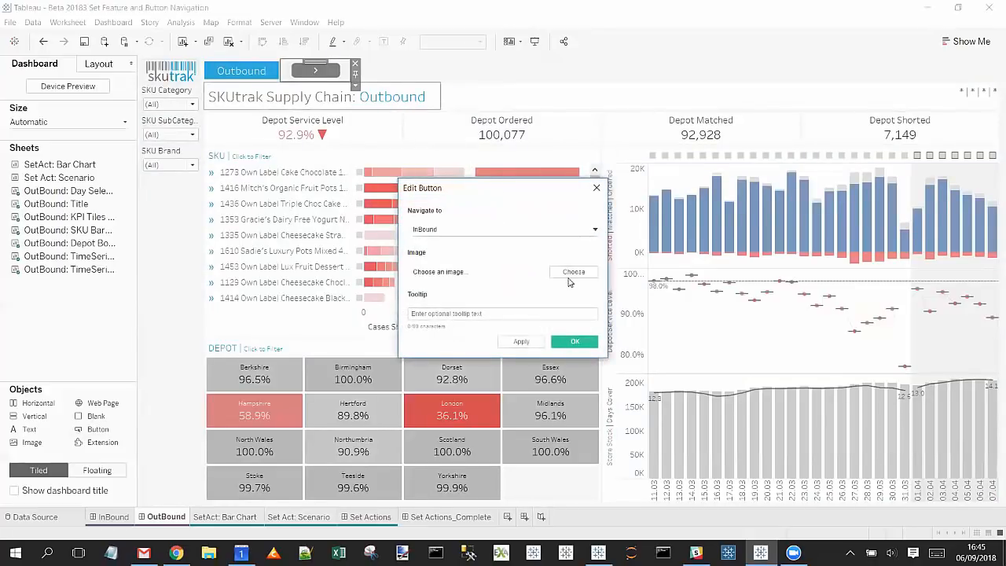
pyautogui.click(572, 275)
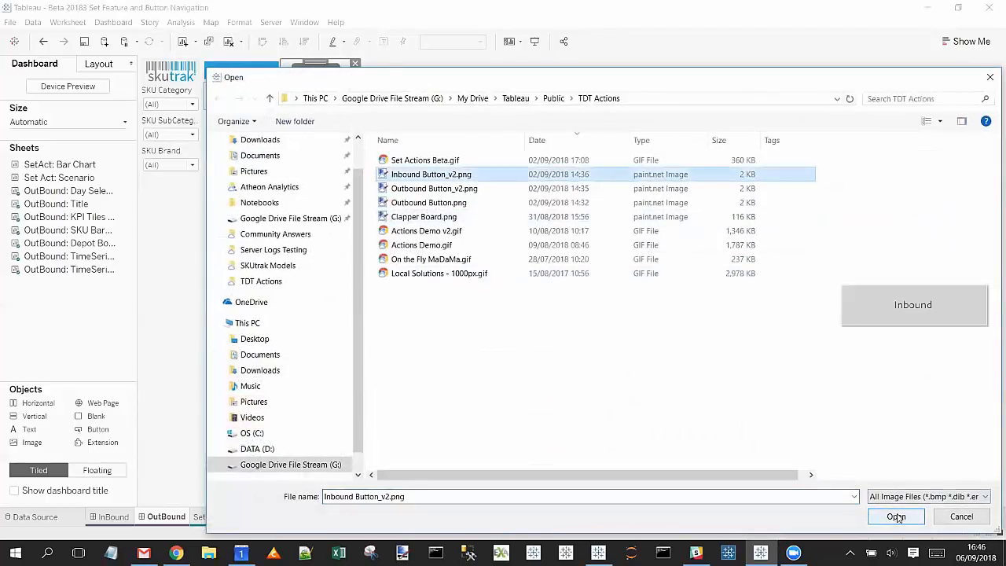
pyautogui.press('Return')
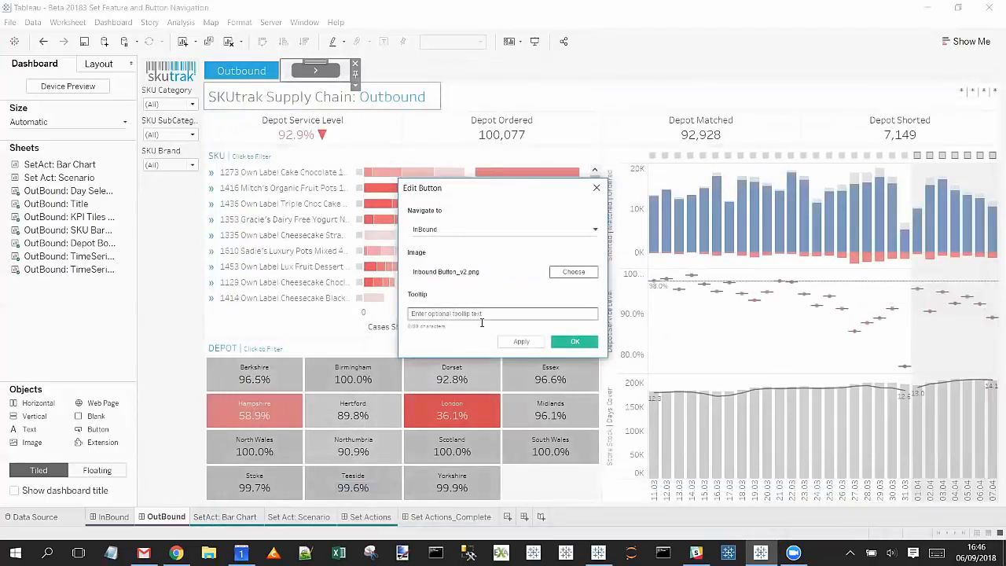
pyautogui.click(428, 314)
pyautogui.click(572, 346)
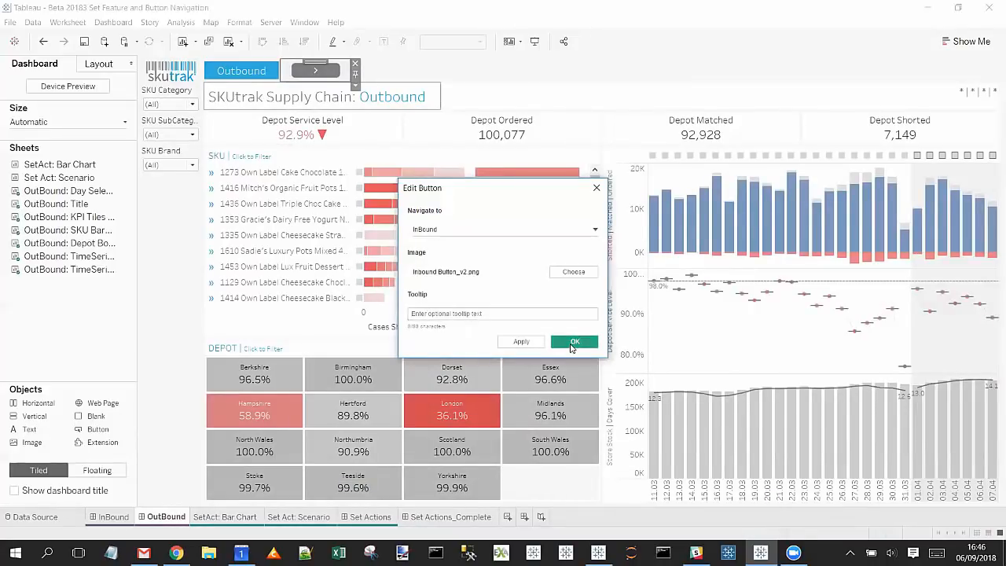
# - Test the navigation buttons in presentation mode by switching back and forth between the InBound and OutBound dashboards
pyautogui.click(541, 43)
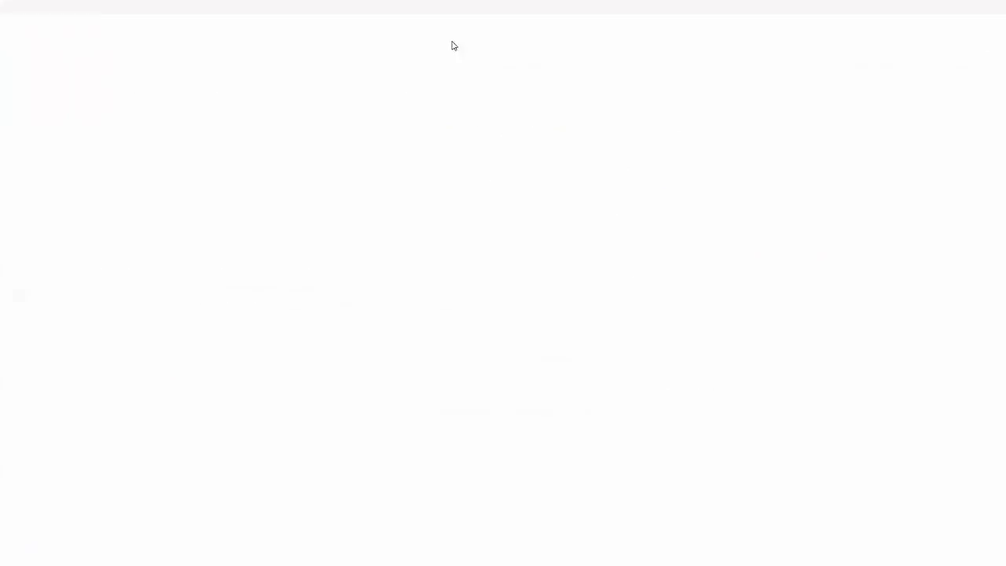
pyautogui.click(180, 17)
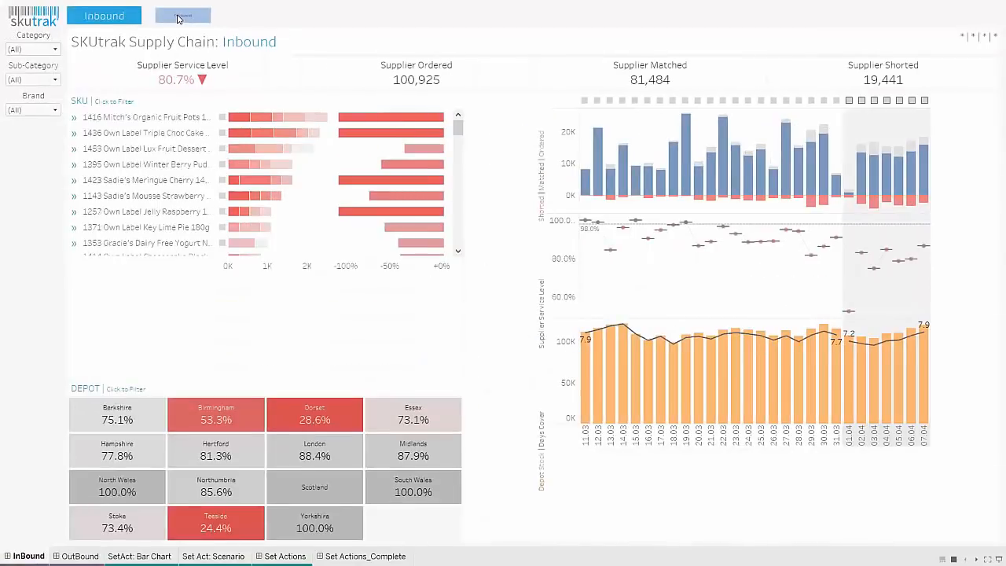
pyautogui.click(179, 17)
pyautogui.click(180, 17)
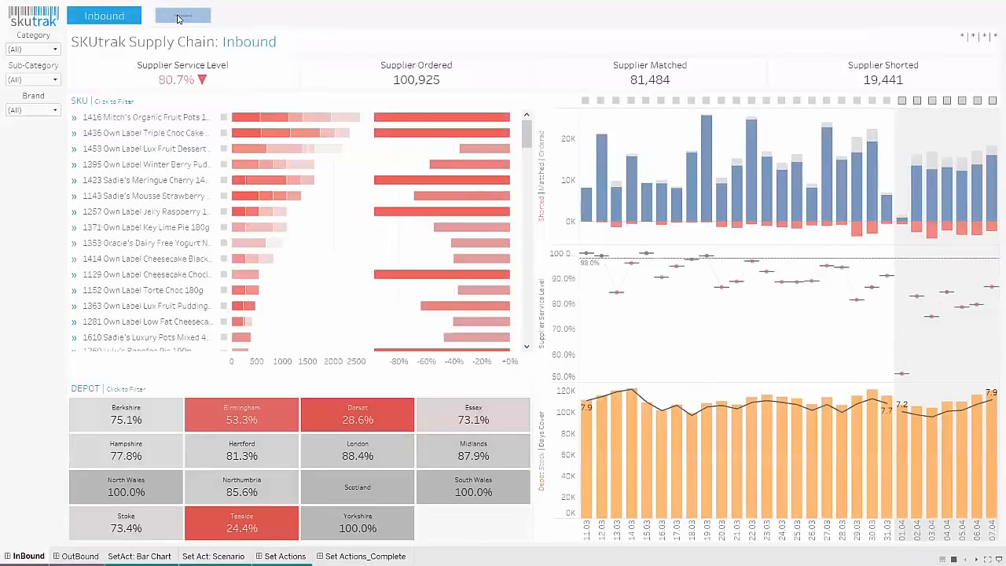
pyautogui.click(180, 17)
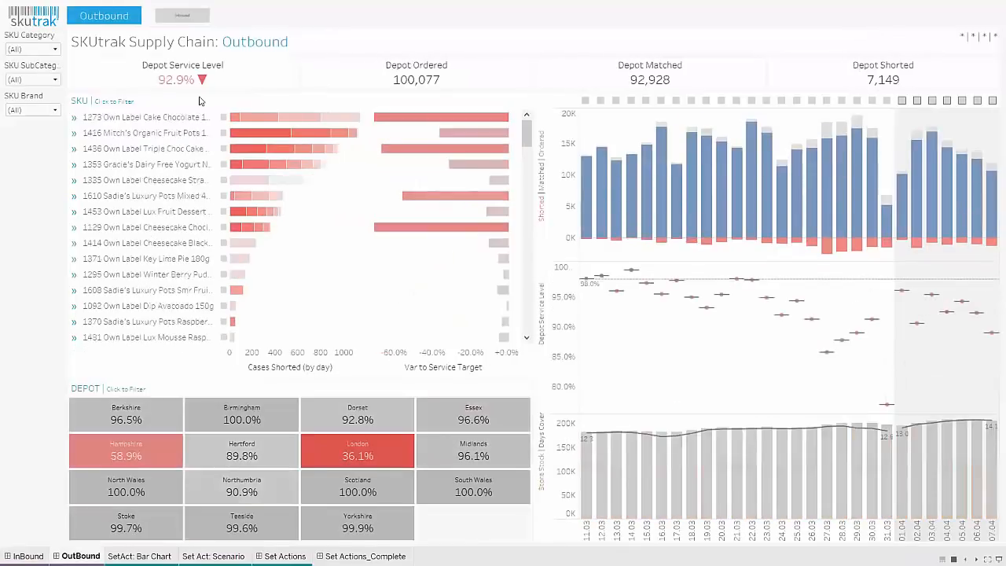
pyautogui.click(180, 17)
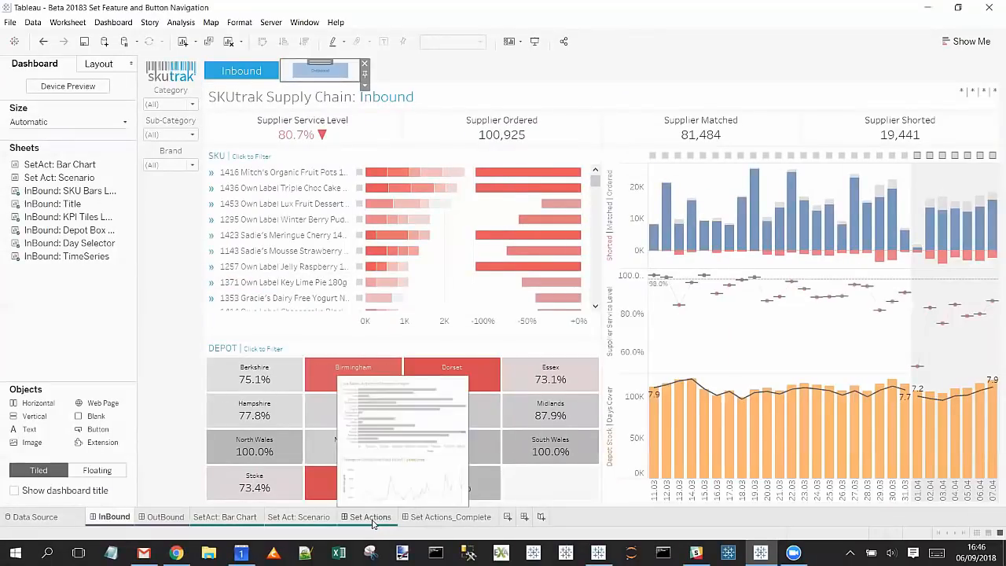
# - View the Set Actions dashboard, open the SetAct: Bar Chart worksheet and enlarge its Sets list
pyautogui.click(371, 517)
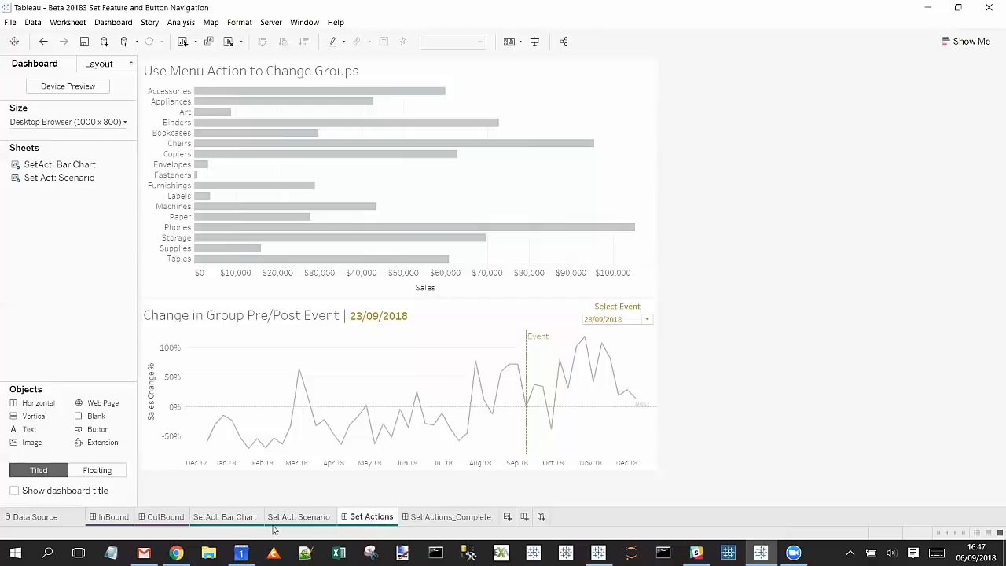
pyautogui.click(225, 516)
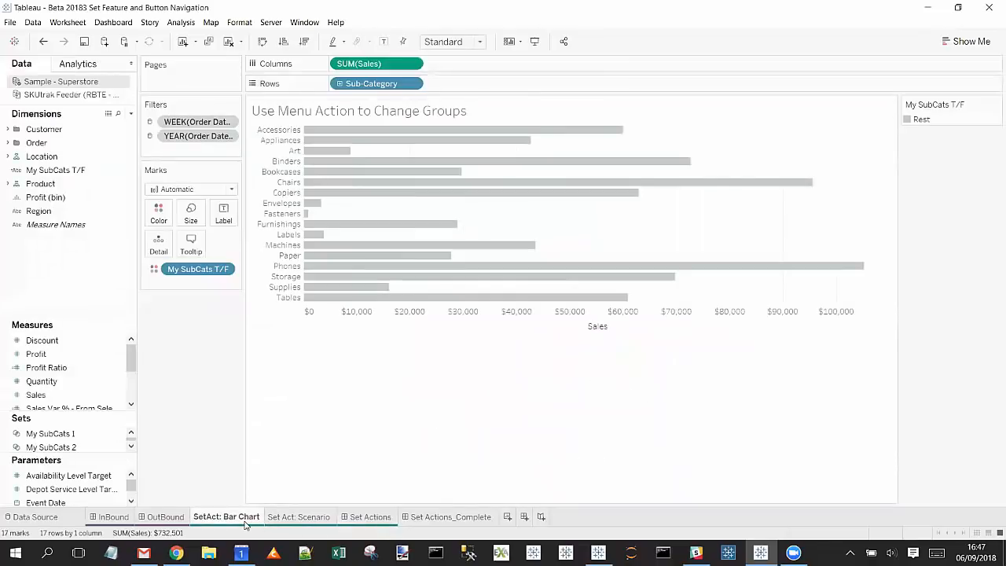
pyautogui.moveTo(63, 340)
pyautogui.mouseDown()
pyautogui.moveTo(59, 313)
pyautogui.moveTo(74, 342)
pyautogui.mouseUp()
pyautogui.moveTo(84, 416); pyautogui.dragTo(89, 362)
pyautogui.click(55, 384)
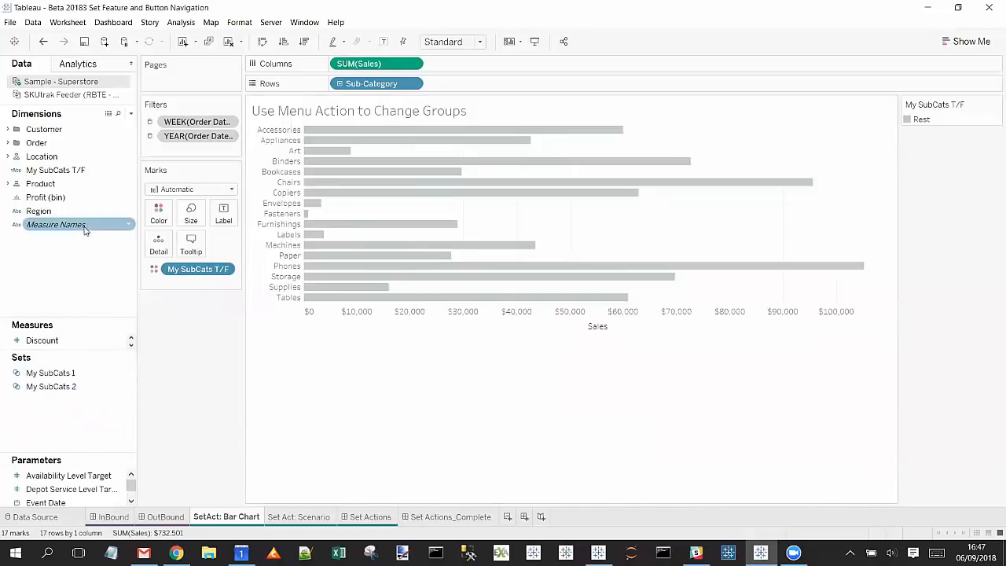
# - Expand the Product hierarchy and examine the option for creating a set from Sub-Category
pyautogui.click(7, 183)
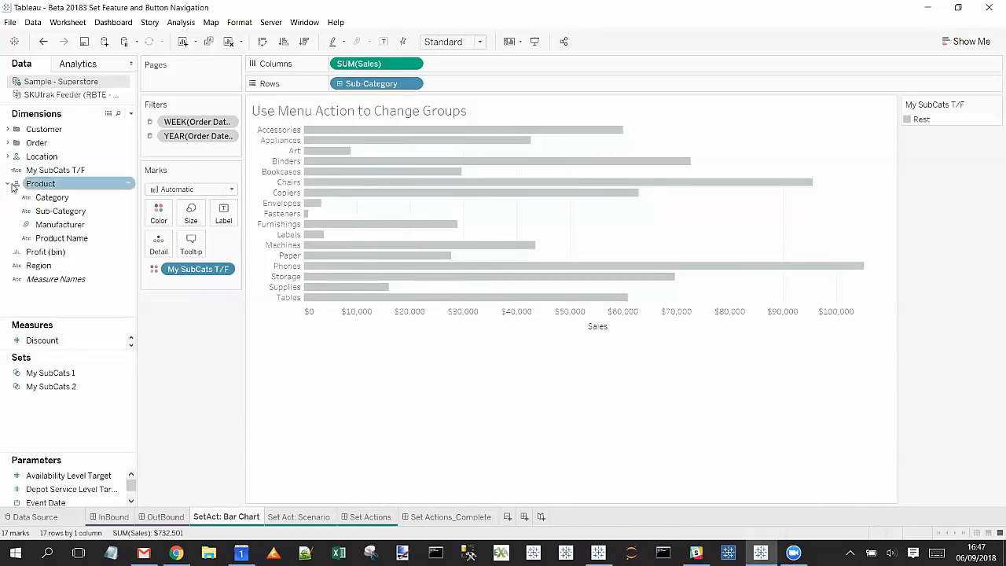
pyautogui.rightClick(54, 211)
pyautogui.moveTo(141, 303)
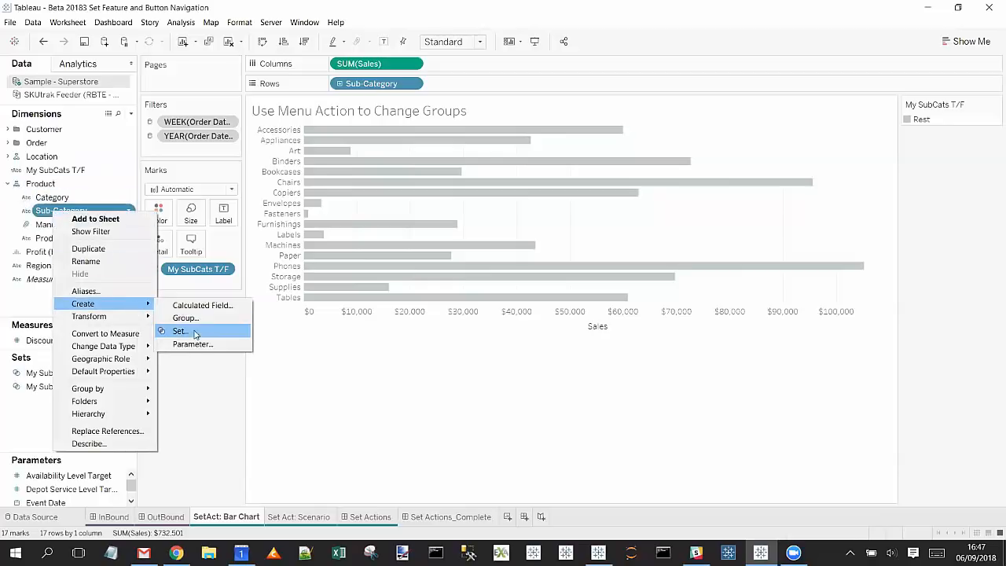
pyautogui.click(209, 402)
# - Review the members of the My SubCats 1 set in its edit dialog
pyautogui.click(74, 386)
pyautogui.click(73, 374)
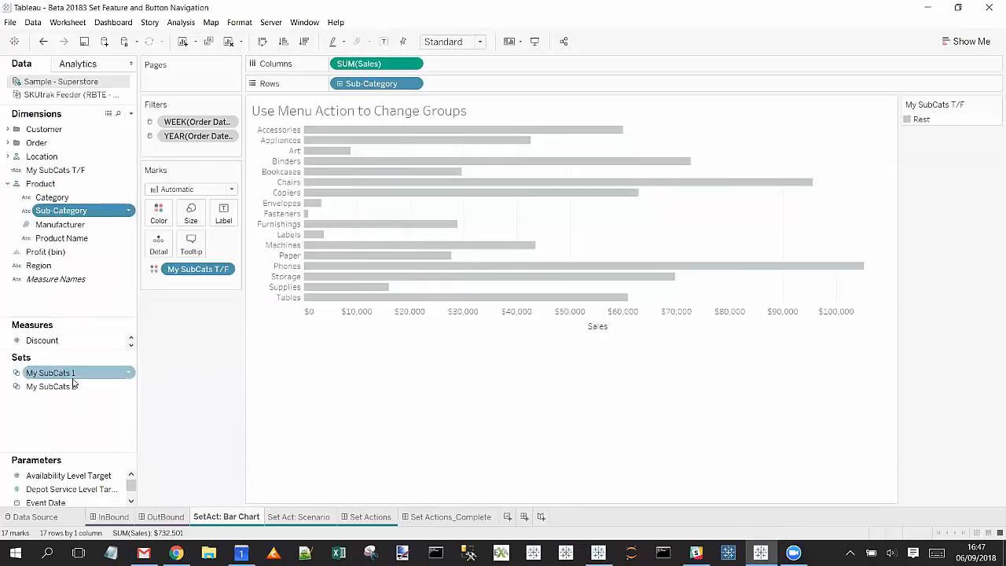
pyautogui.rightClick(73, 374)
pyautogui.click(106, 222)
pyautogui.scroll(-2, 438, 236)
pyautogui.scroll(2, 438, 236)
pyautogui.click(552, 446)
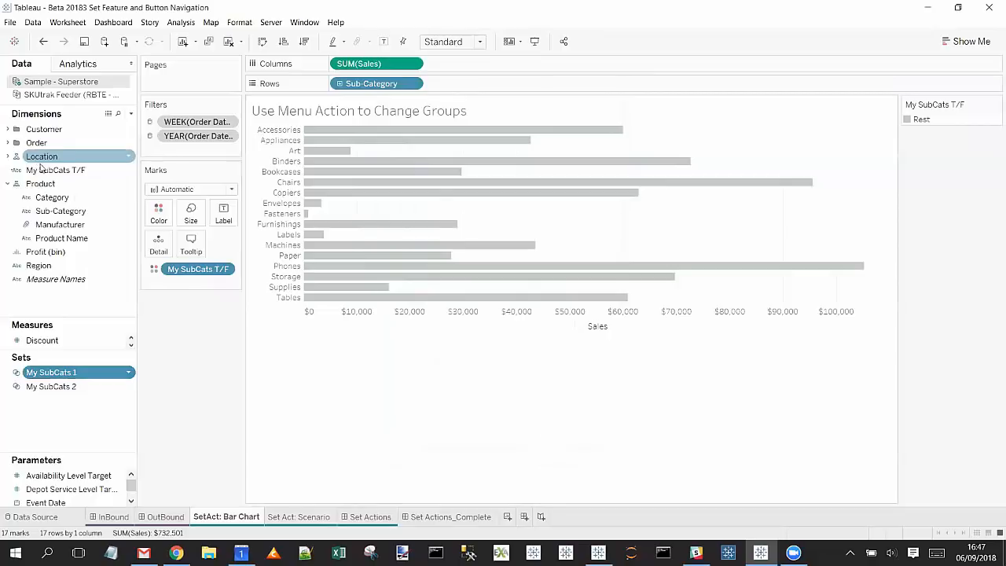
# - Review the formula of the My SubCats T/F calculated field
pyautogui.rightClick(57, 177)
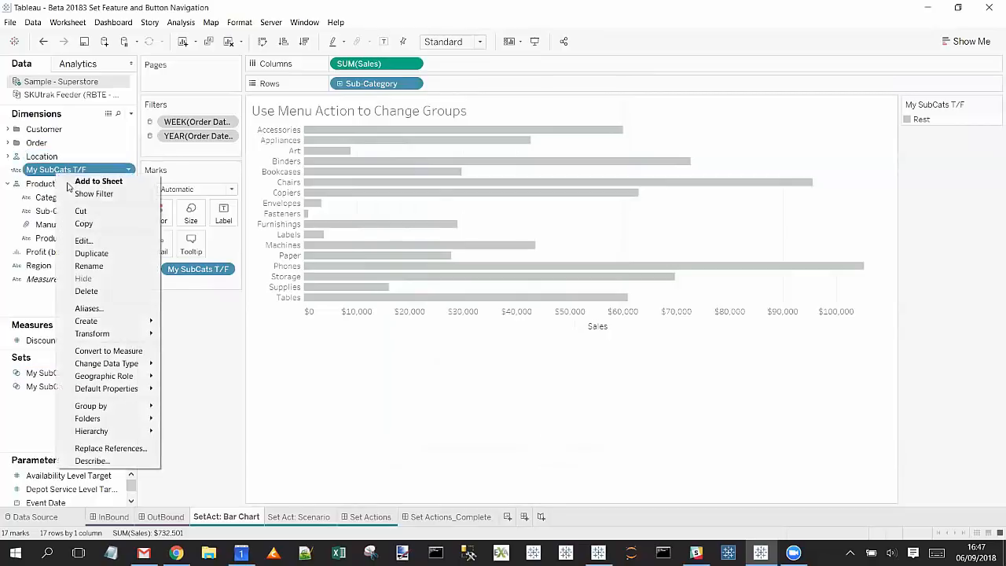
pyautogui.click(84, 238)
pyautogui.scroll(4, 439, 281)
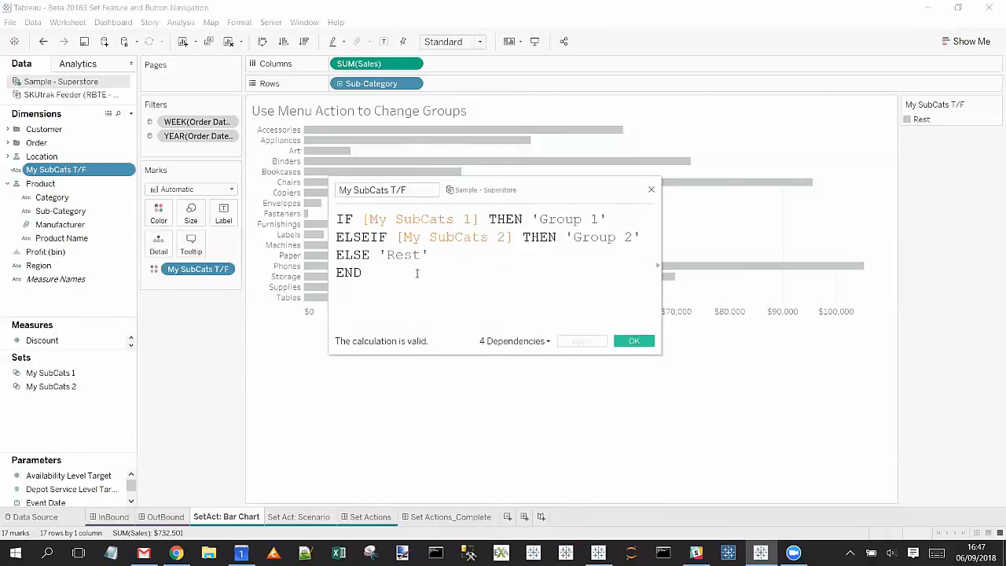
pyautogui.click(633, 341)
# - Try selecting all and no values in the My SubCats 1 set, and apply only Copiers and Envelopes as members
pyautogui.click(55, 373)
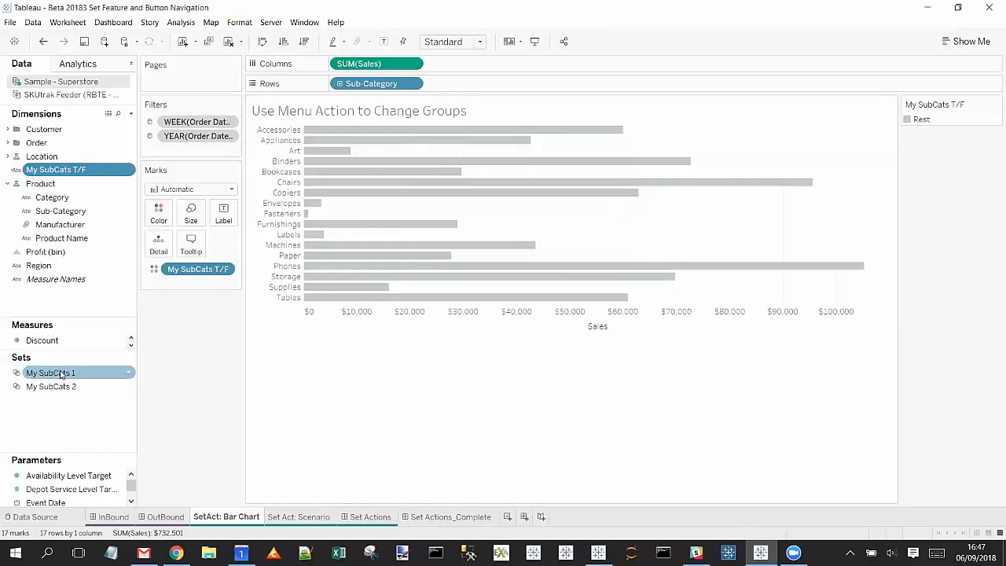
pyautogui.rightClick(61, 375)
pyautogui.click(104, 213)
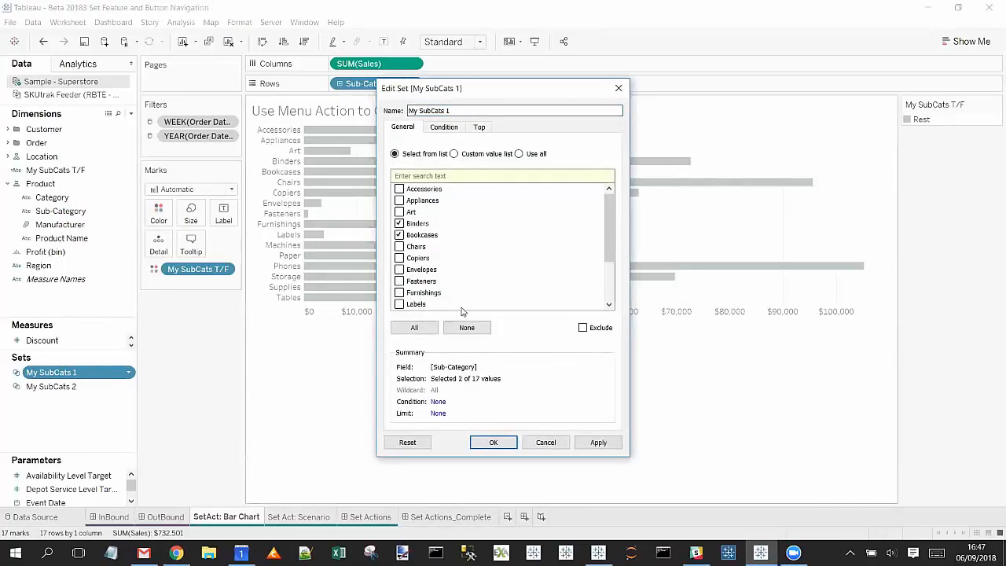
pyautogui.click(431, 327)
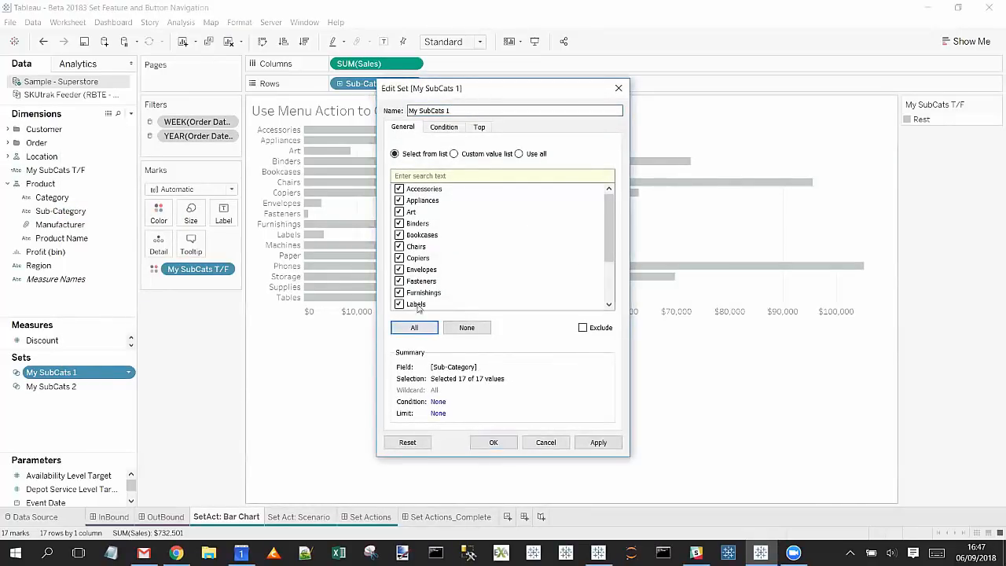
pyautogui.click(466, 327)
pyautogui.click(399, 270)
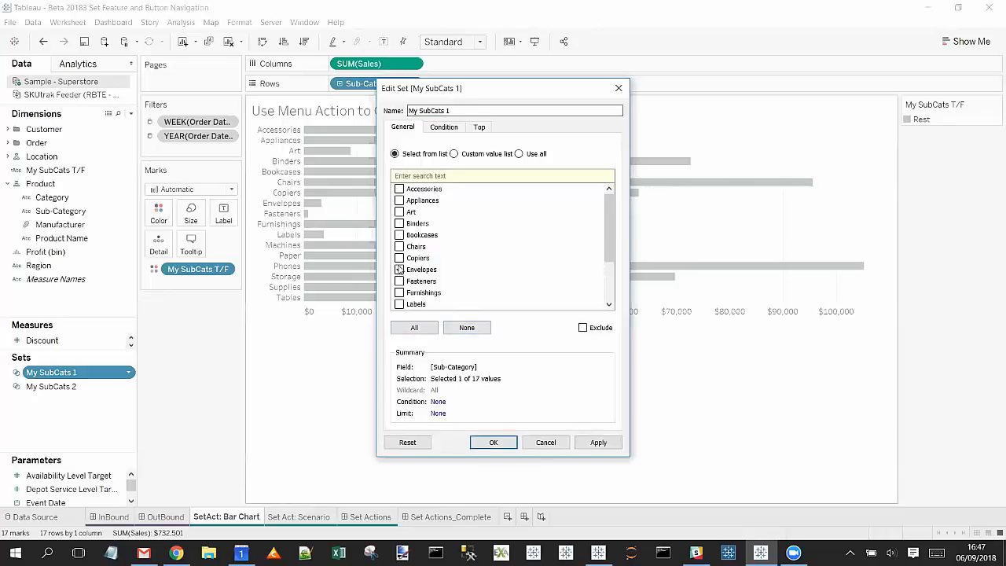
pyautogui.click(399, 258)
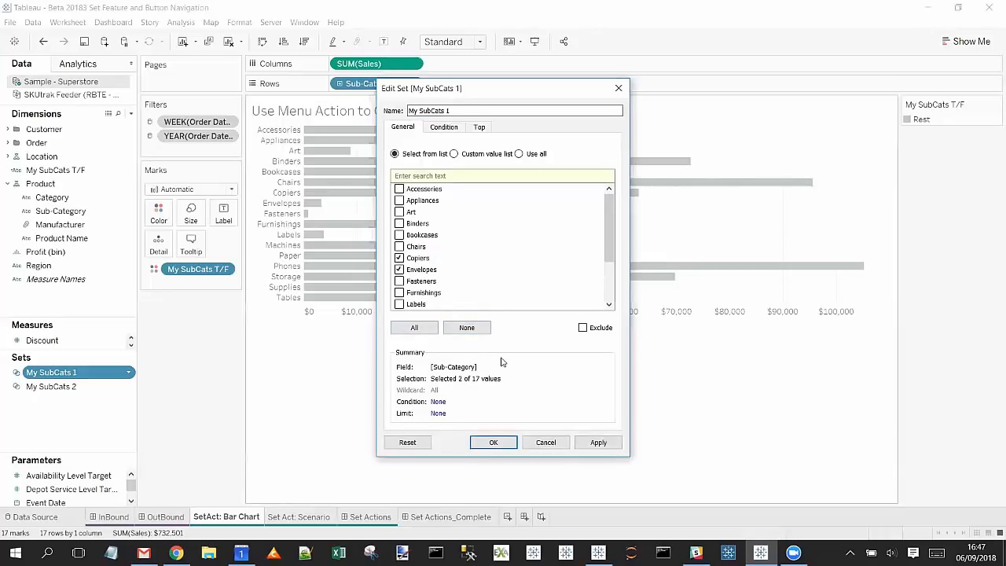
pyautogui.click(597, 442)
# - Clear all members from the My SubCats 1 set and apply the empty selection
pyautogui.click(485, 328)
pyautogui.click(605, 444)
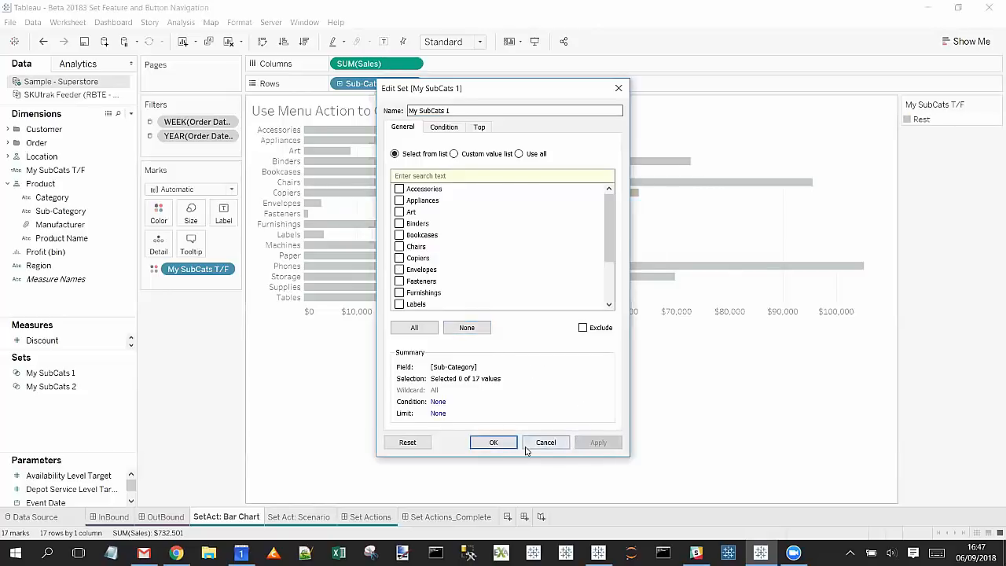
pyautogui.click(495, 442)
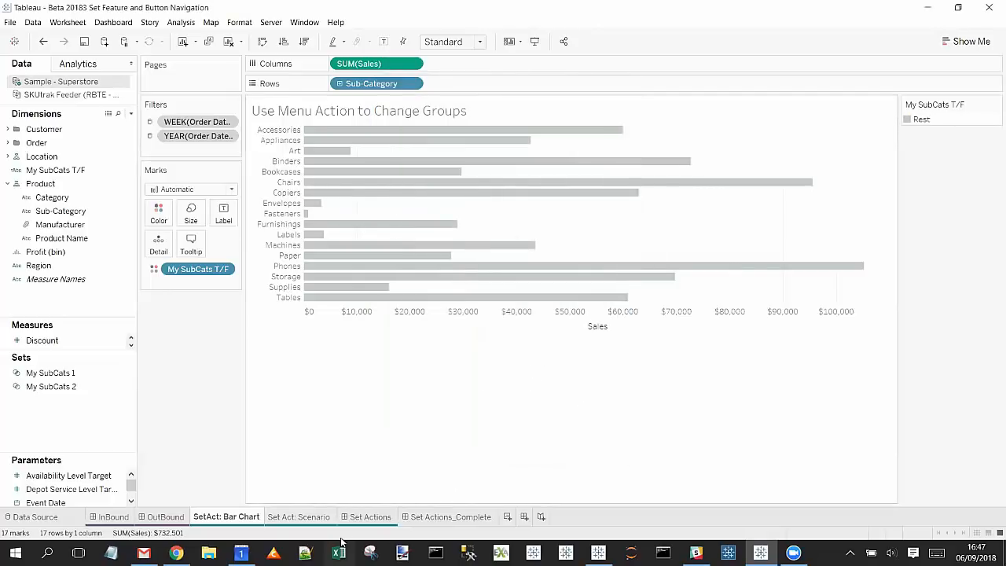
# - On the Set Actions dashboard, add a Change Set Values action named Add to Group 1, with only SetAct: Bar Chart as source sheet
pyautogui.click(377, 515)
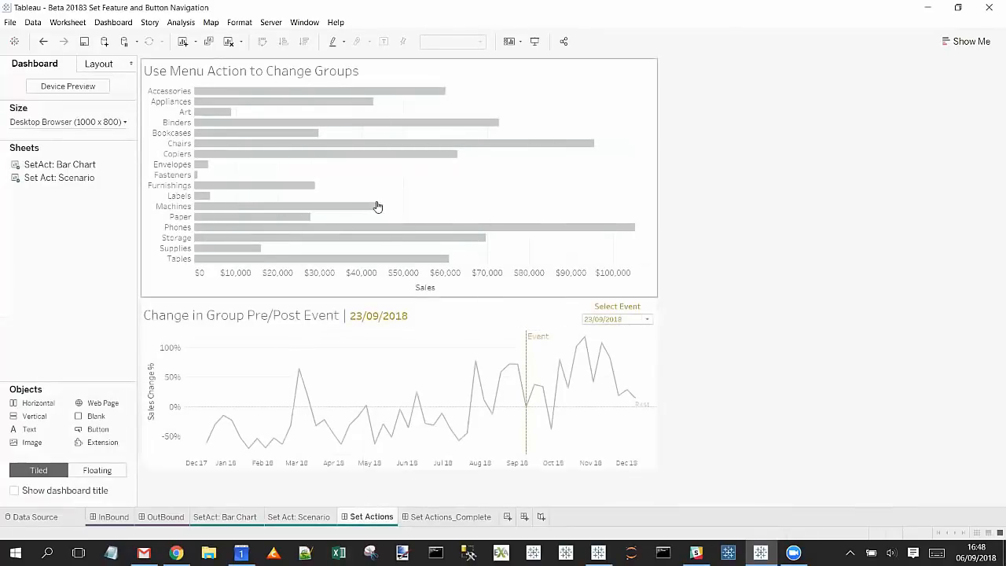
pyautogui.click(113, 24)
pyautogui.click(155, 169)
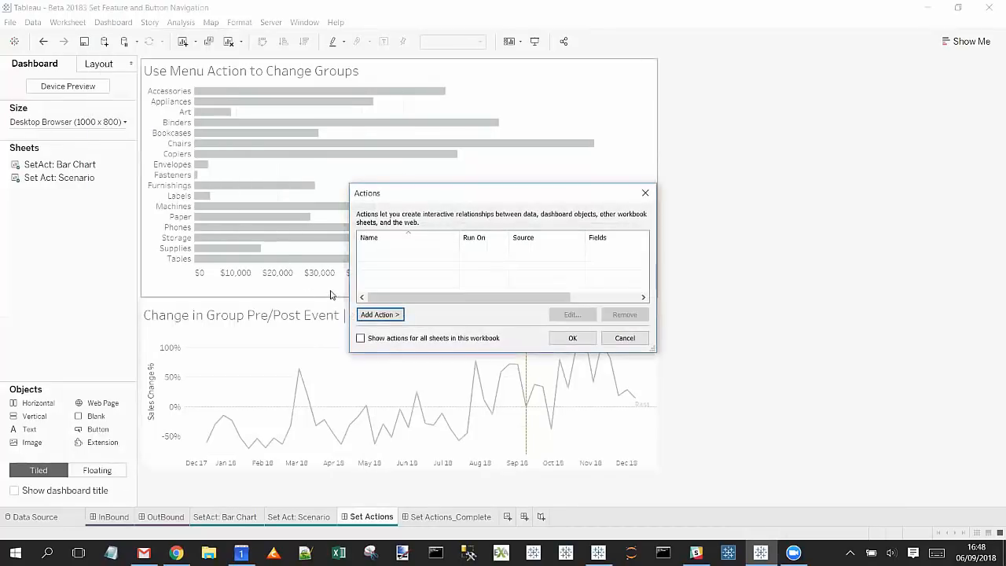
pyautogui.click(368, 316)
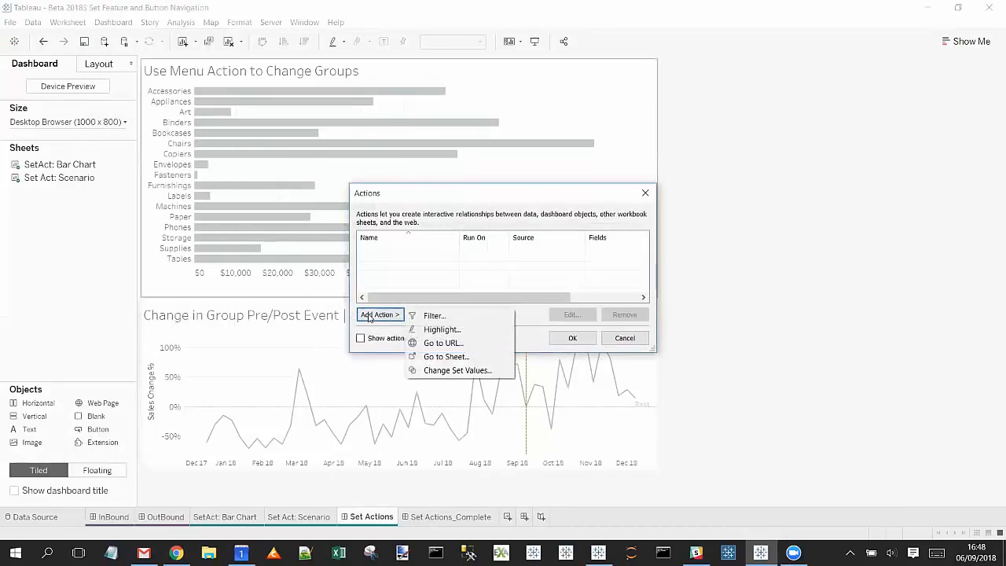
pyautogui.click(446, 370)
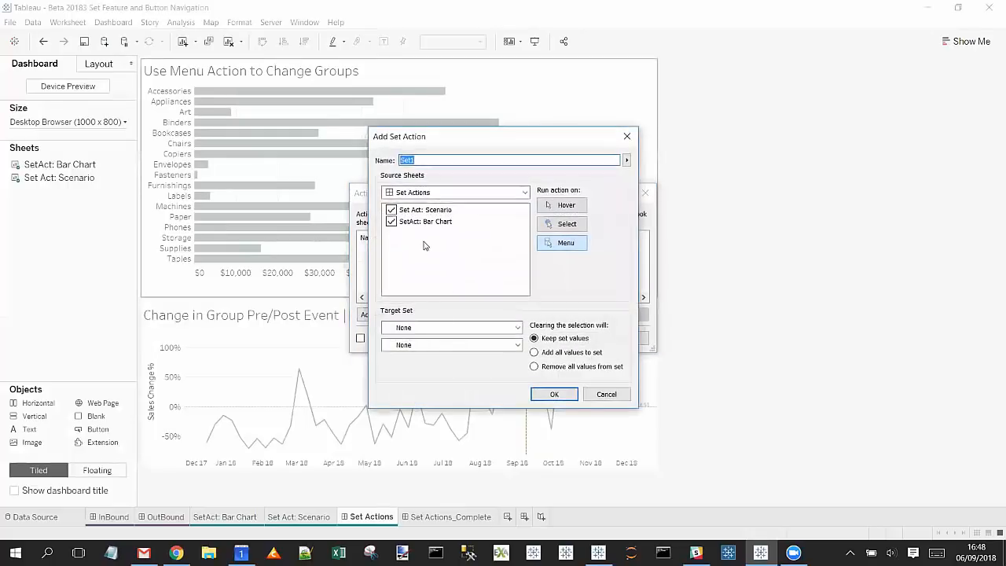
pyautogui.click(391, 210)
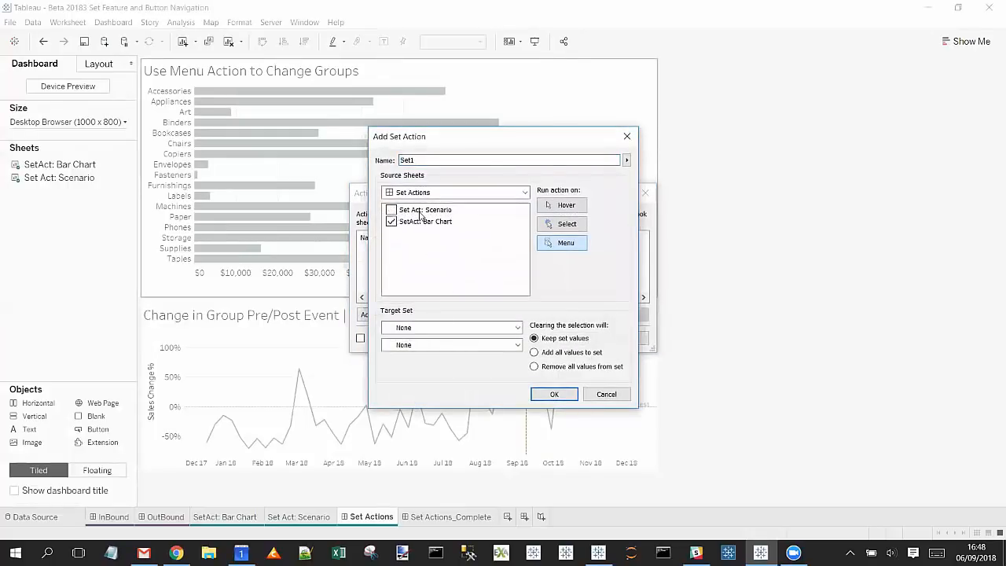
pyautogui.write('Add t')
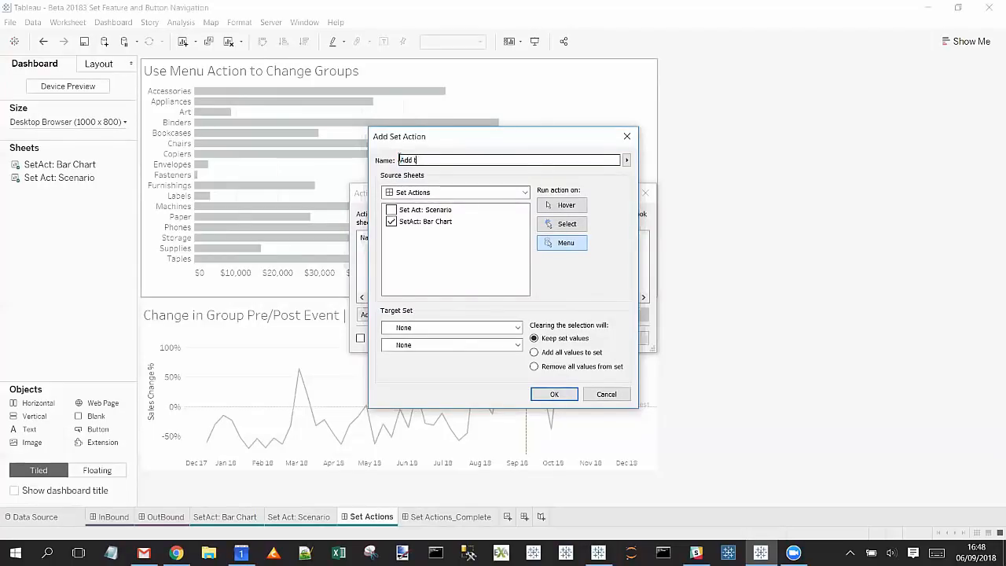
pyautogui.write('o Group 1')
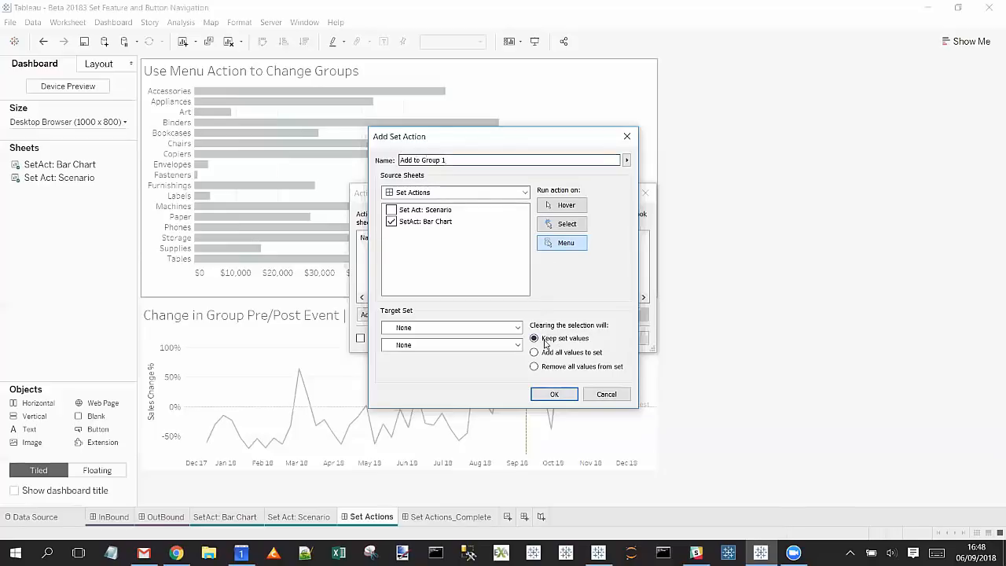
# - Target the Add to Group 1 action at the My SubCats 1 set of Sample - Superstore, and confirm it
pyautogui.click(509, 328)
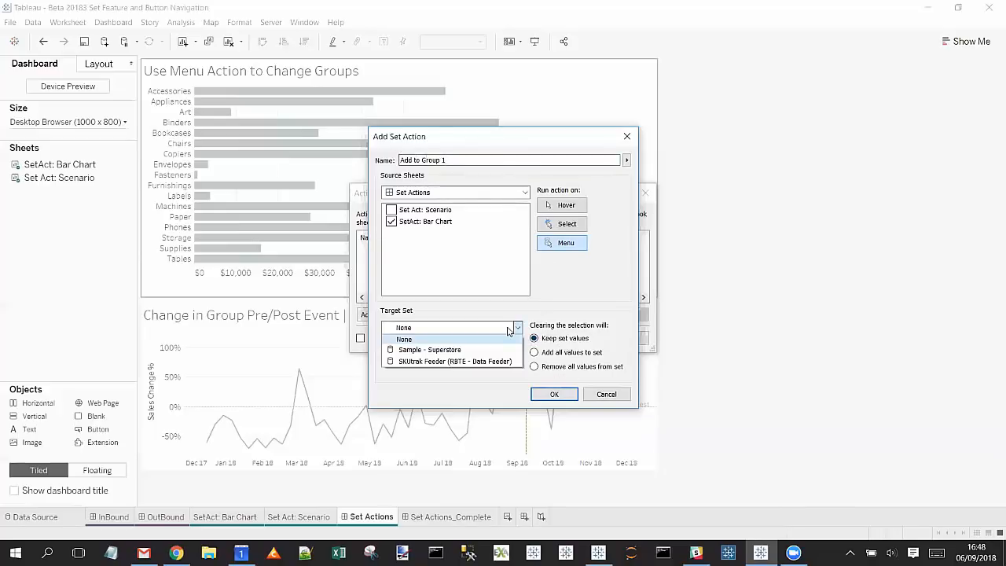
pyautogui.click(471, 349)
pyautogui.click(473, 348)
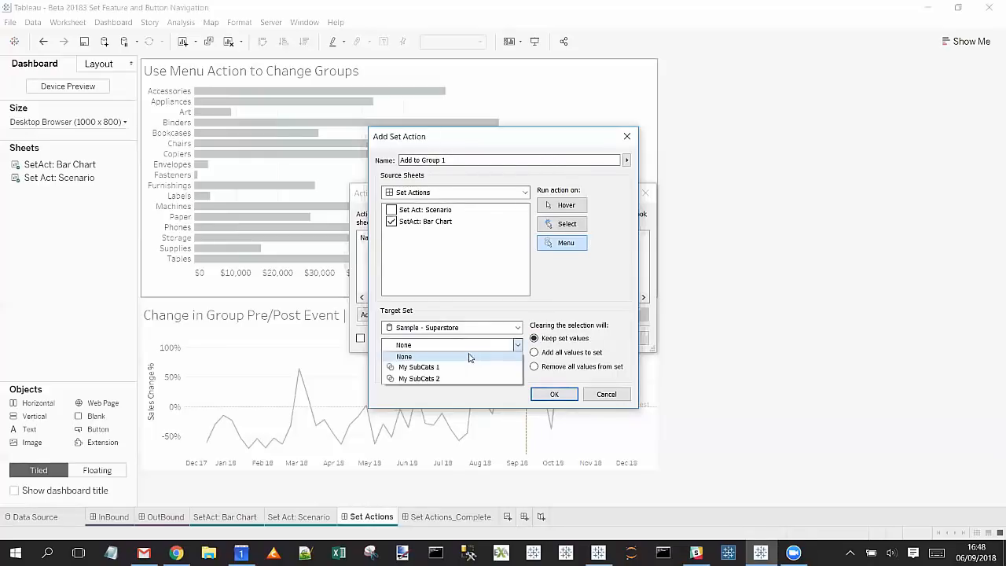
pyautogui.click(473, 367)
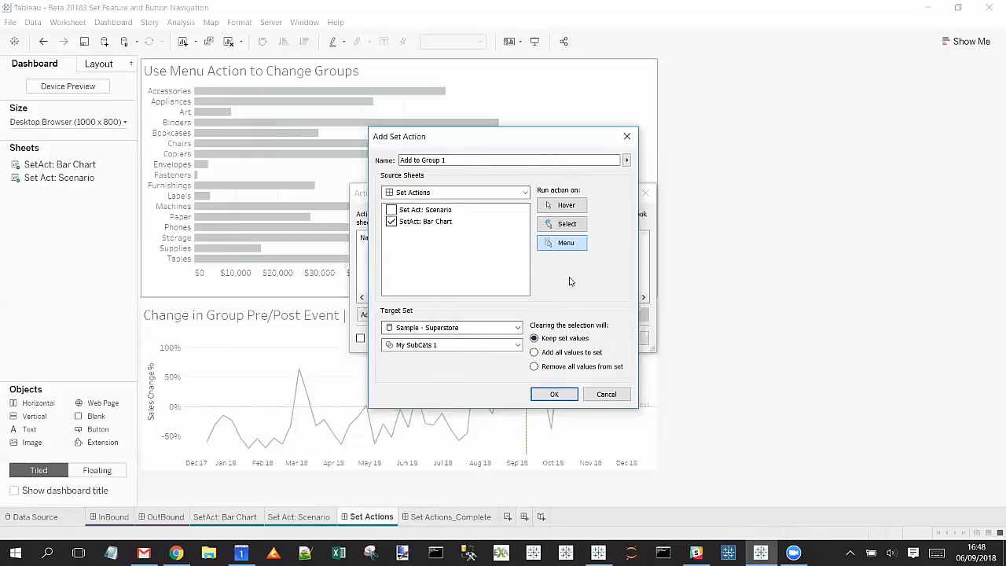
pyautogui.click(554, 394)
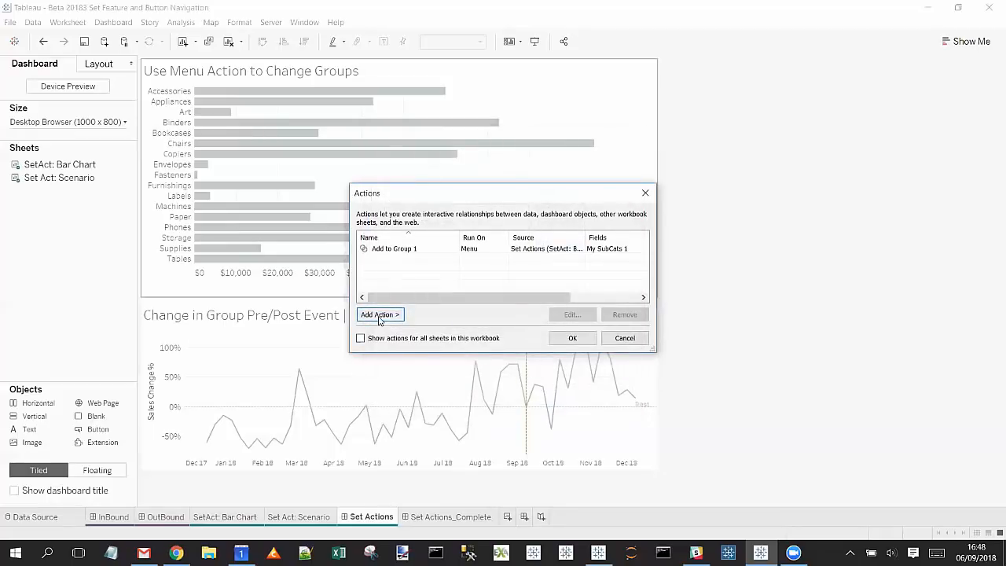
# - Add a Change Set Values action named Add to Group 2, with only SetAct: Bar Chart as source and Sample - Superstore's My SubCats 2 as target
pyautogui.click(381, 318)
pyautogui.click(453, 370)
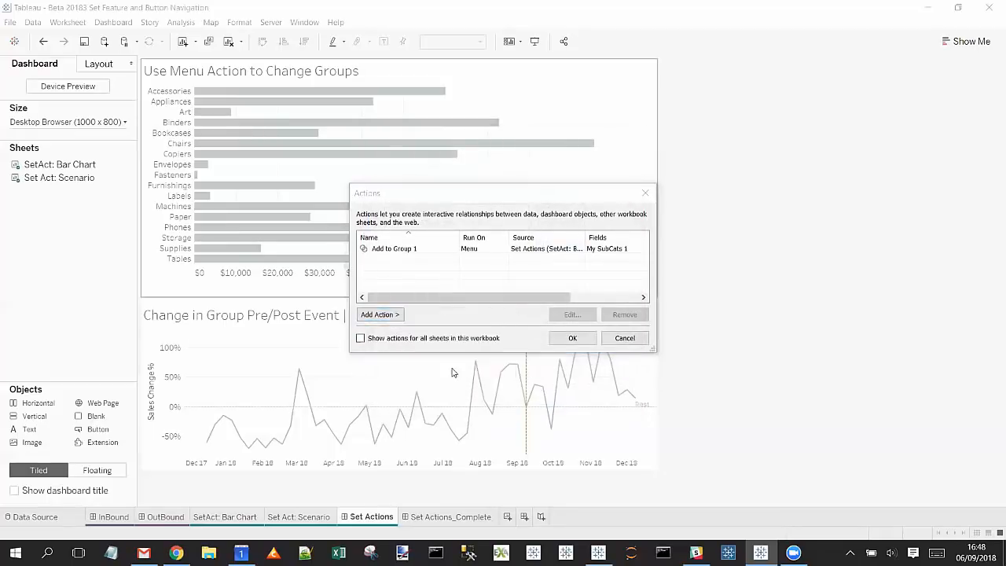
pyautogui.write('Add to Group 2')
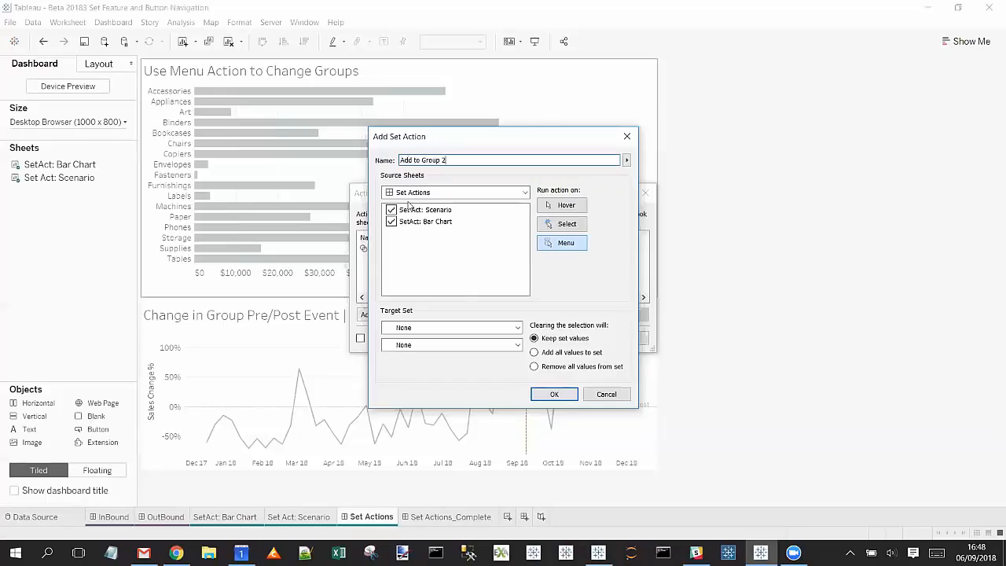
pyautogui.click(407, 208)
pyautogui.click(431, 328)
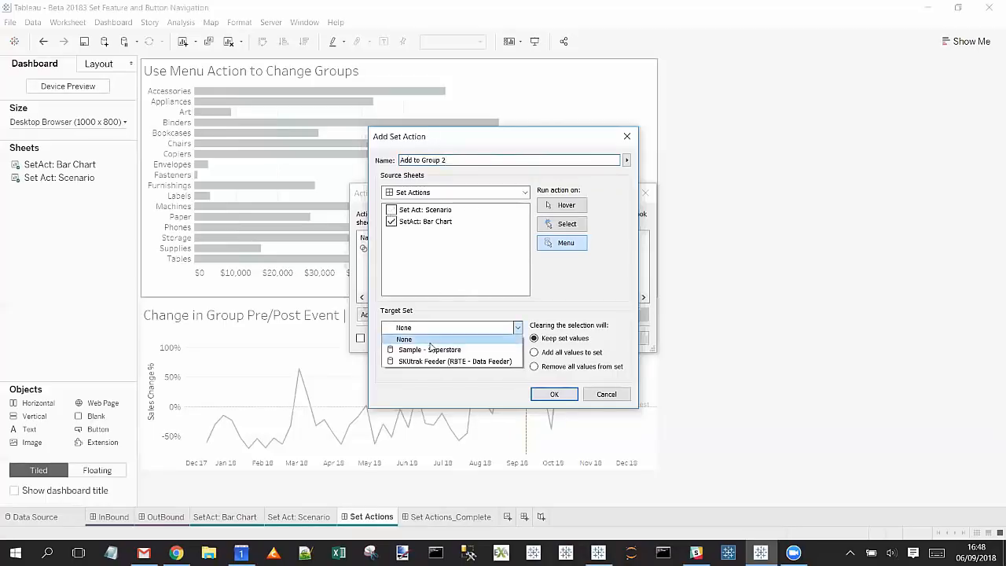
pyautogui.click(430, 349)
pyautogui.click(435, 345)
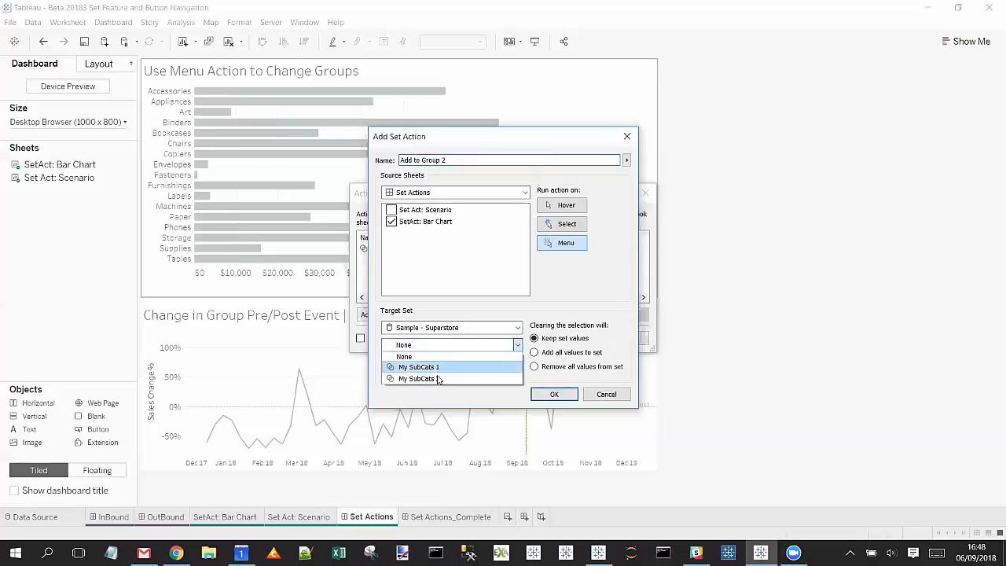
pyautogui.click(438, 379)
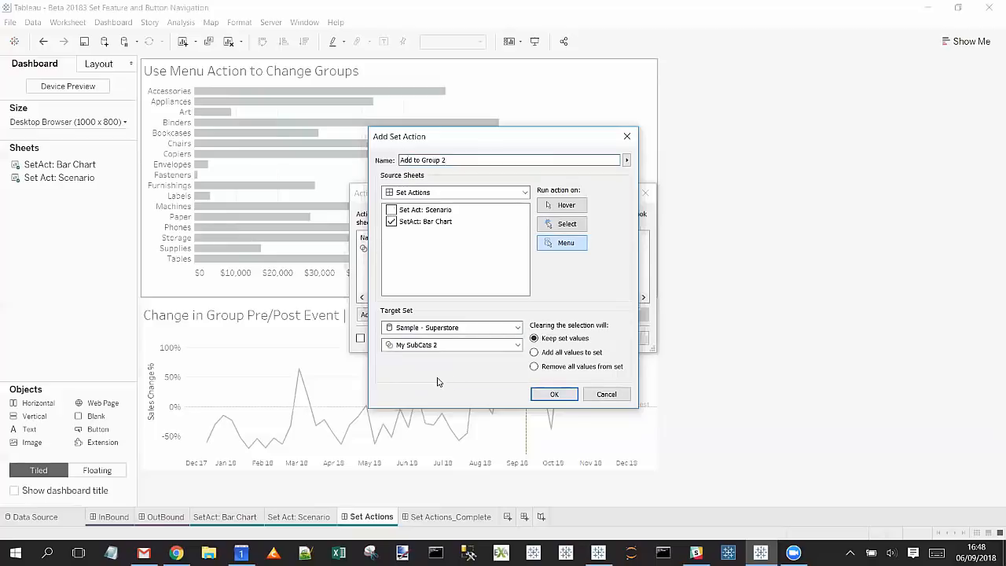
pyautogui.click(554, 393)
pyautogui.click(569, 338)
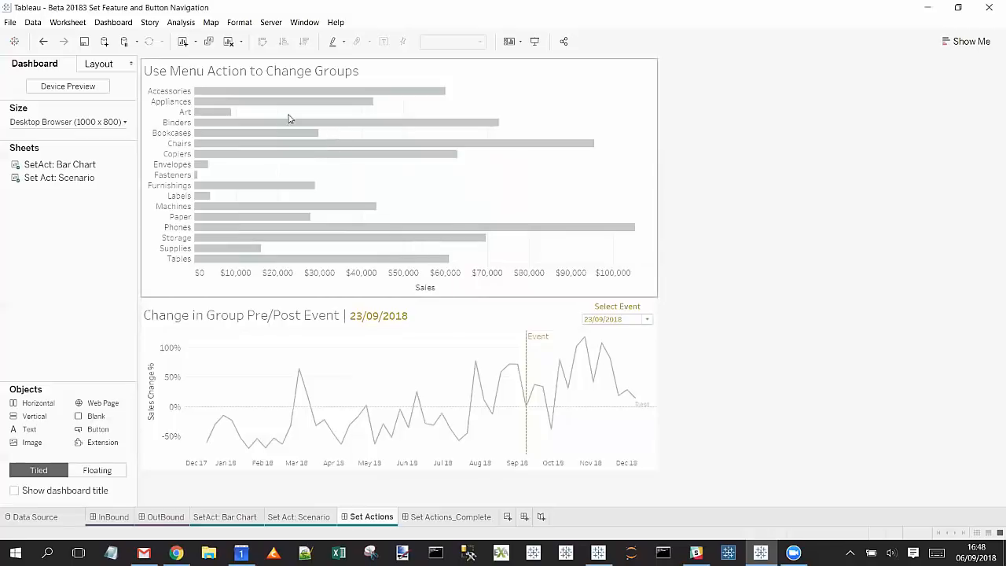
# - Use the bar chart's set actions to assign Accessories, Appliances, Art and Chairs to Group 1, and Paper, Phones, Storage and Supplies to Group 2
pyautogui.moveTo(270, 115); pyautogui.dragTo(196, 85)
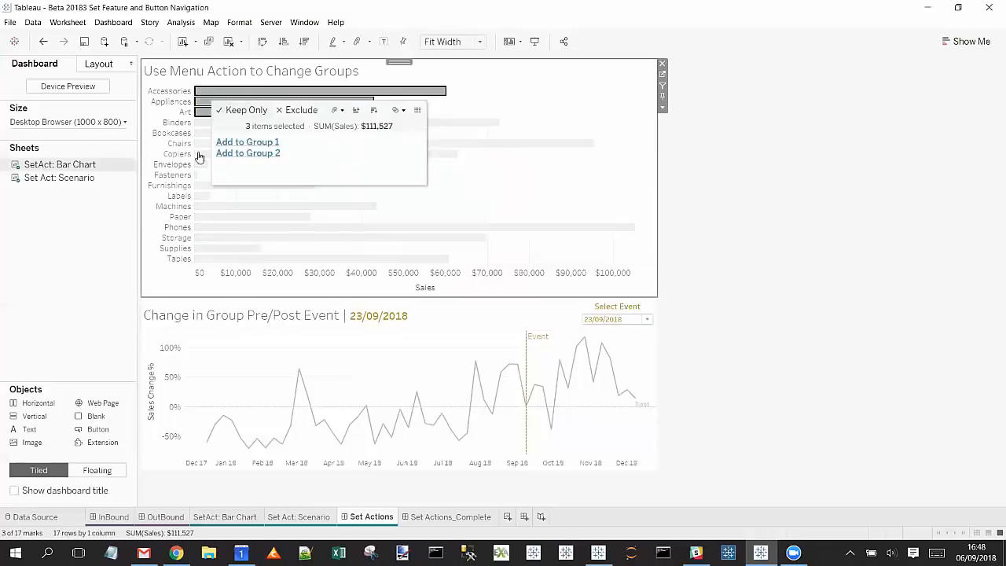
pyautogui.keyDown('ctrl'); pyautogui.click(227, 145); pyautogui.keyUp('ctrl')
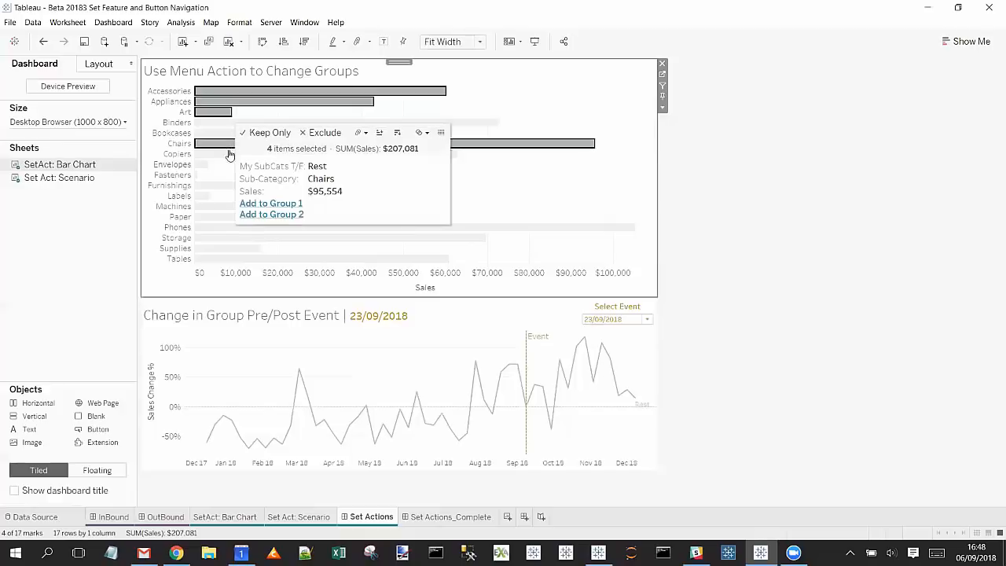
pyautogui.click(291, 204)
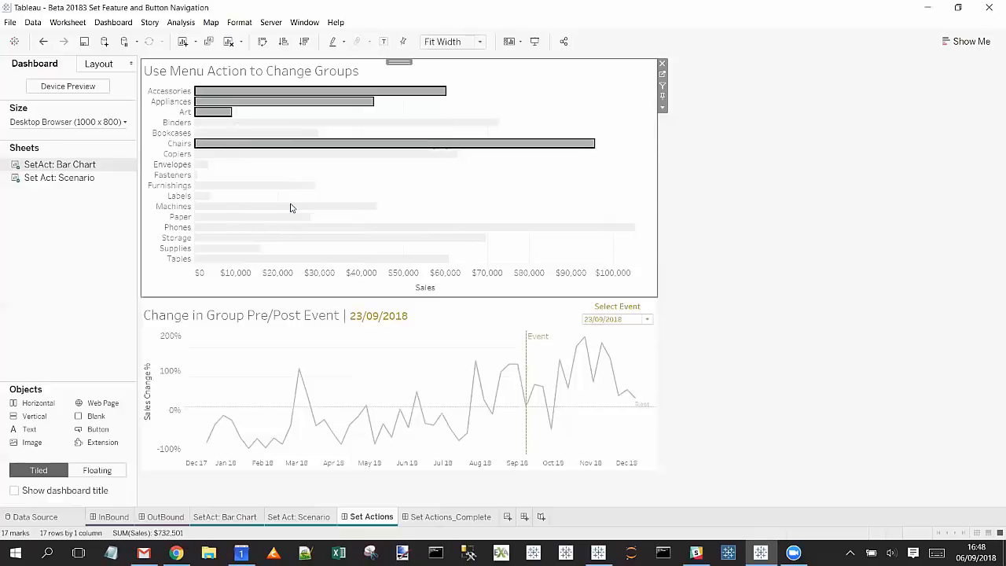
pyautogui.moveTo(466, 250); pyautogui.dragTo(239, 224)
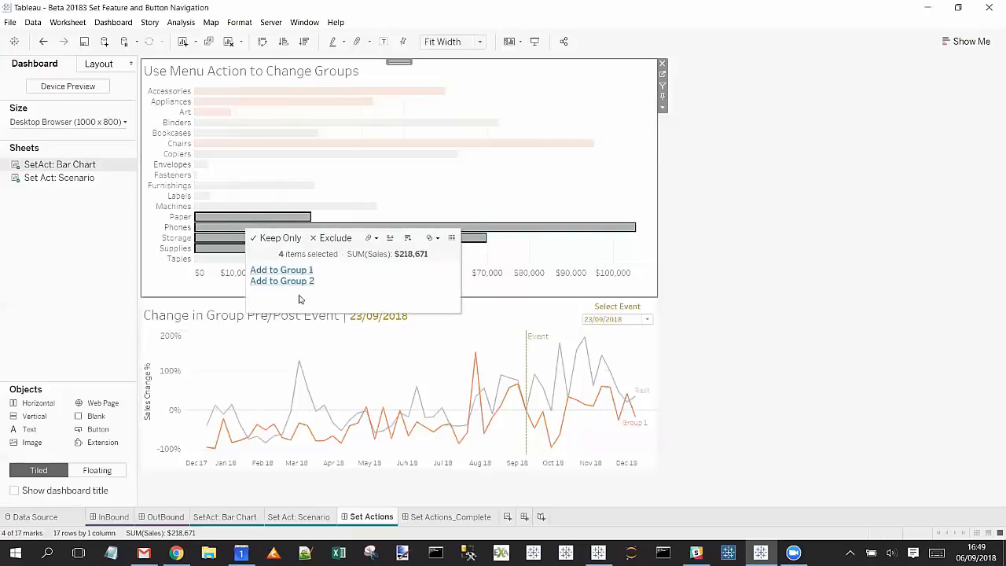
pyautogui.click(301, 281)
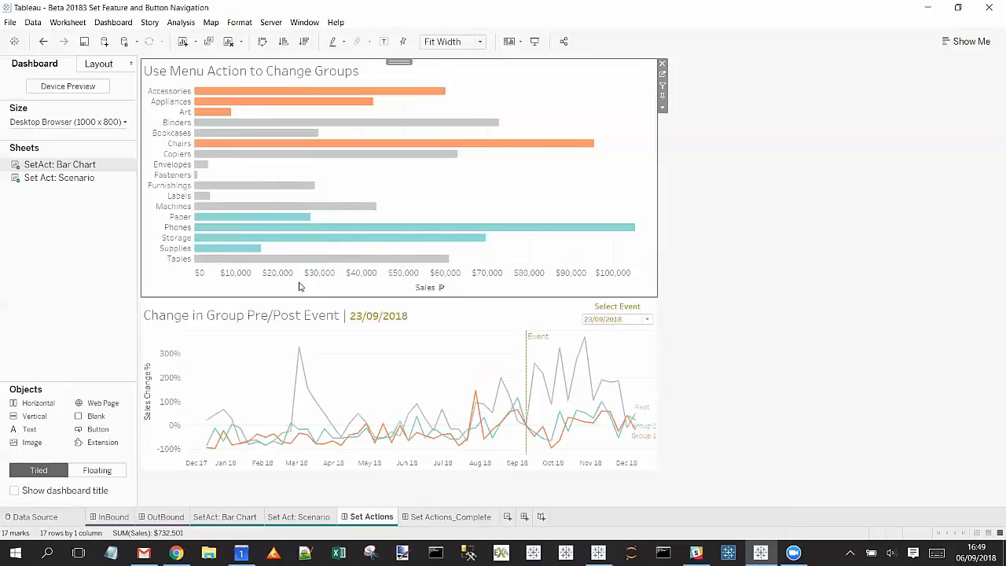
# - Set the Select Event date to 02/09/2018 and inspect the groups' sales change before and after the event
pyautogui.click(630, 319)
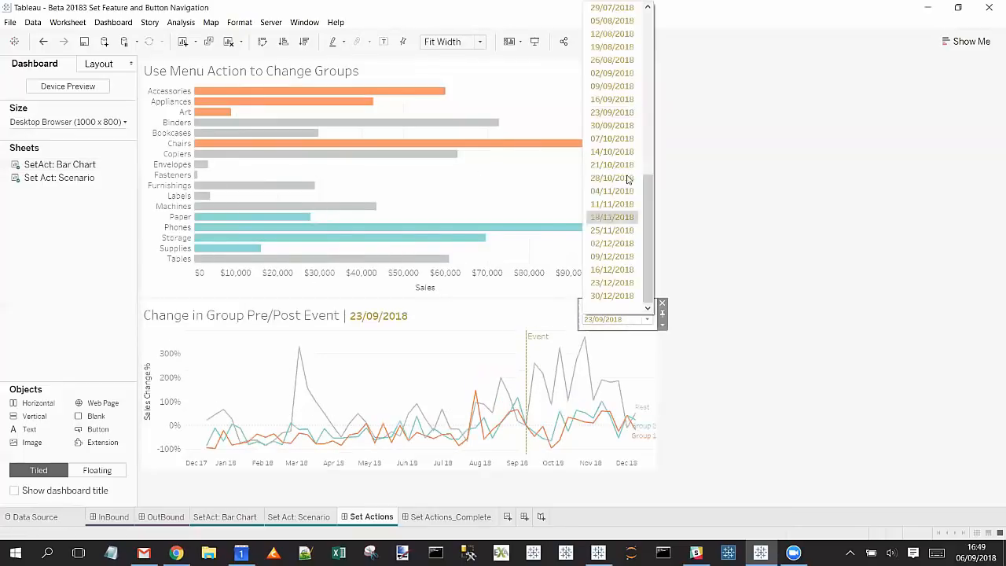
pyautogui.click(611, 74)
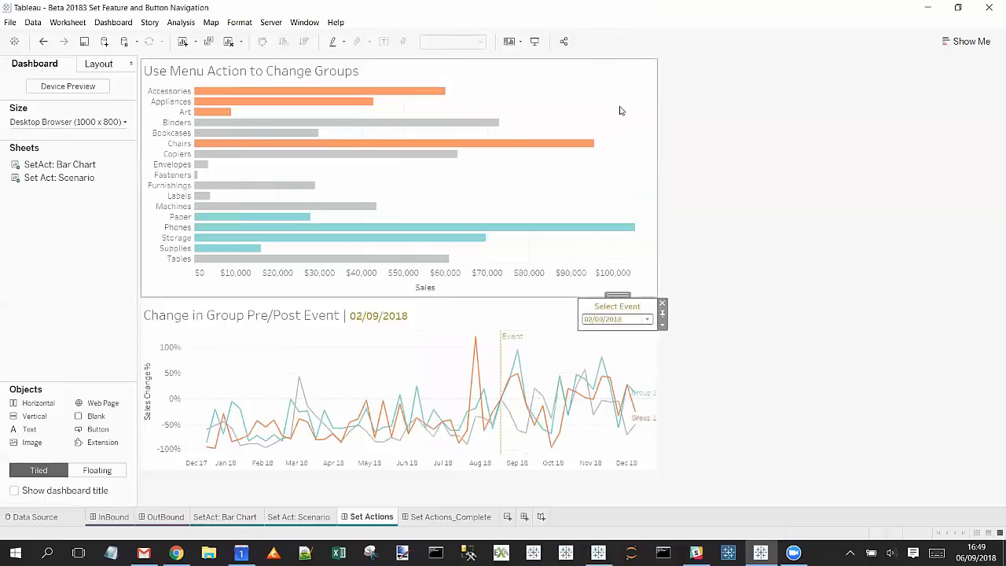
pyautogui.click(619, 110)
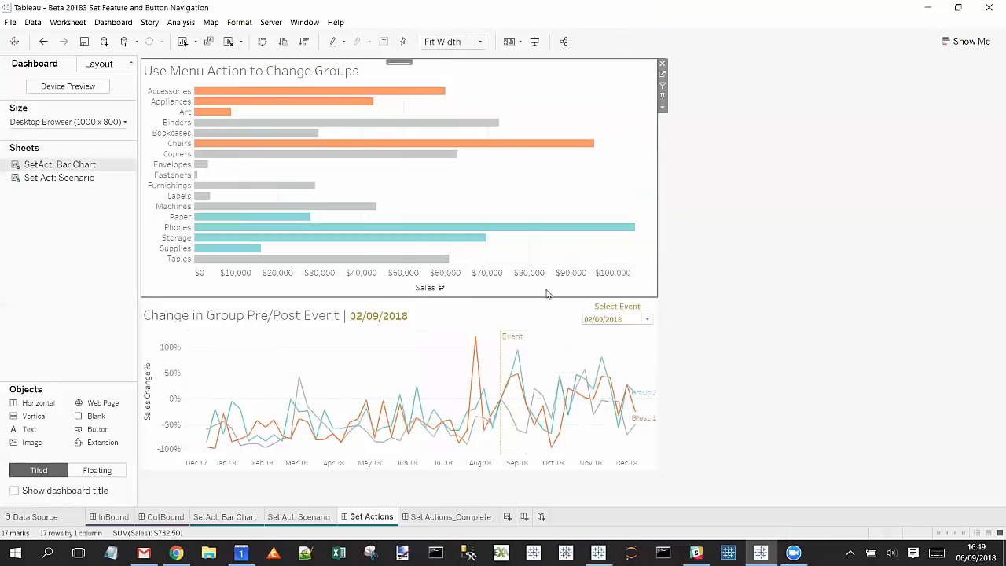
pyautogui.moveTo(235, 444)
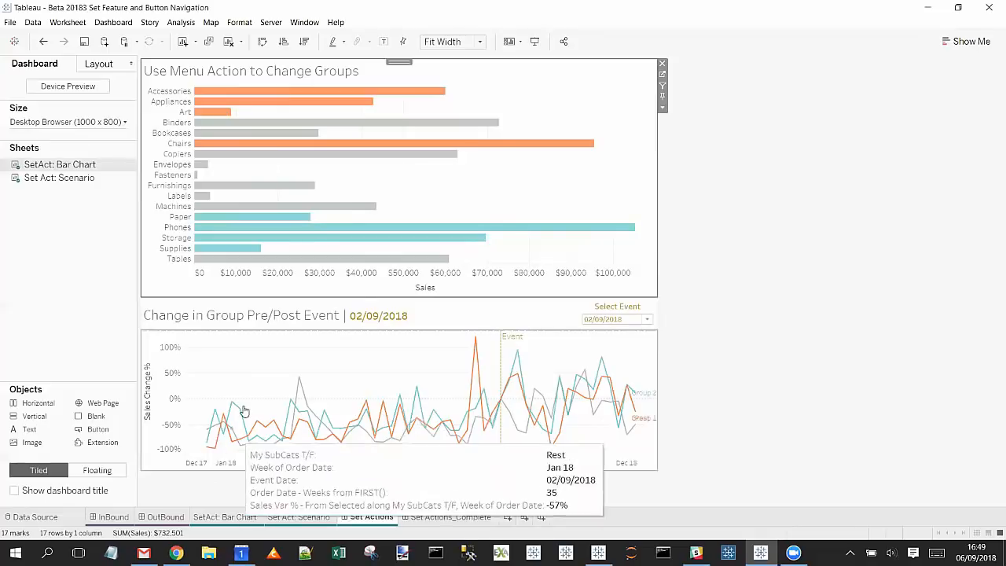
pyautogui.moveTo(313, 444)
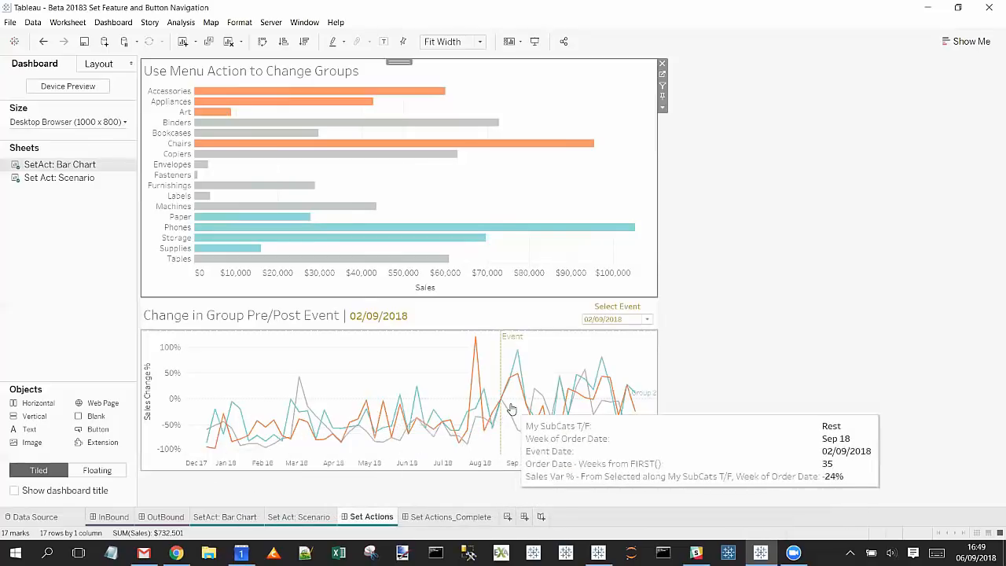
pyautogui.moveTo(529, 401)
pyautogui.moveTo(597, 419)
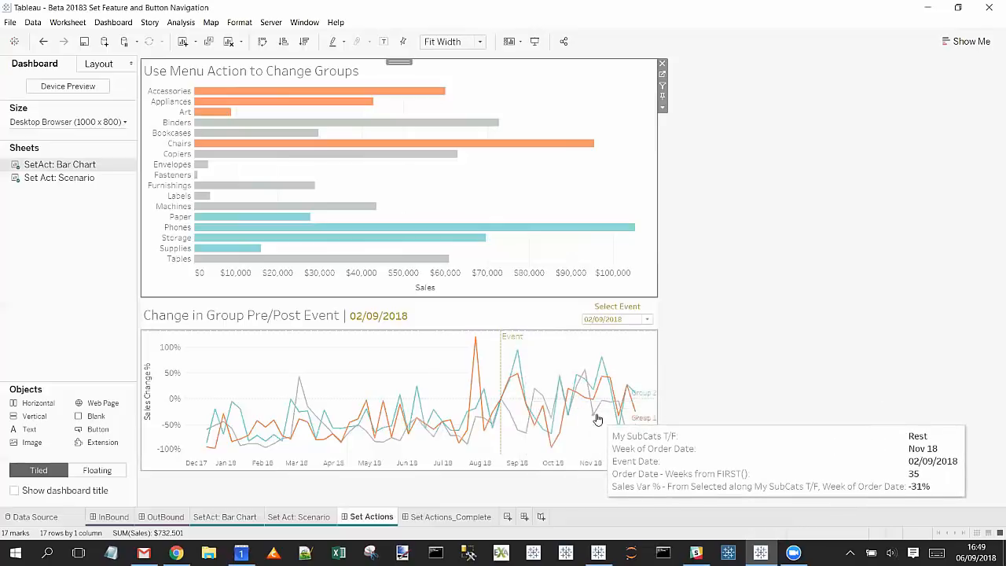
# - Assign only Binders to Group 1, and replace that selection with Accessories, Appliances and Art
pyautogui.click(293, 124)
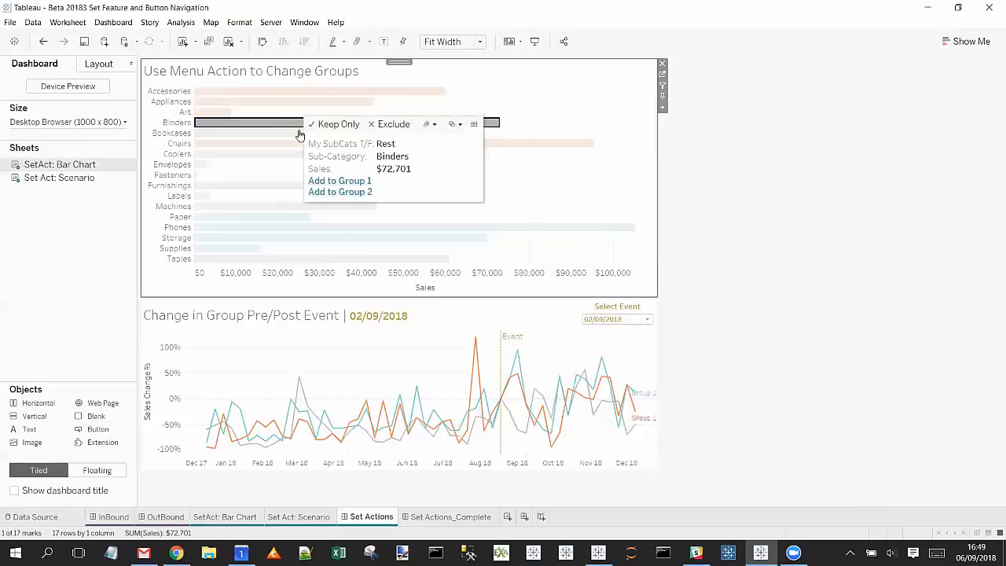
pyautogui.click(353, 181)
pyautogui.moveTo(262, 115); pyautogui.dragTo(225, 91)
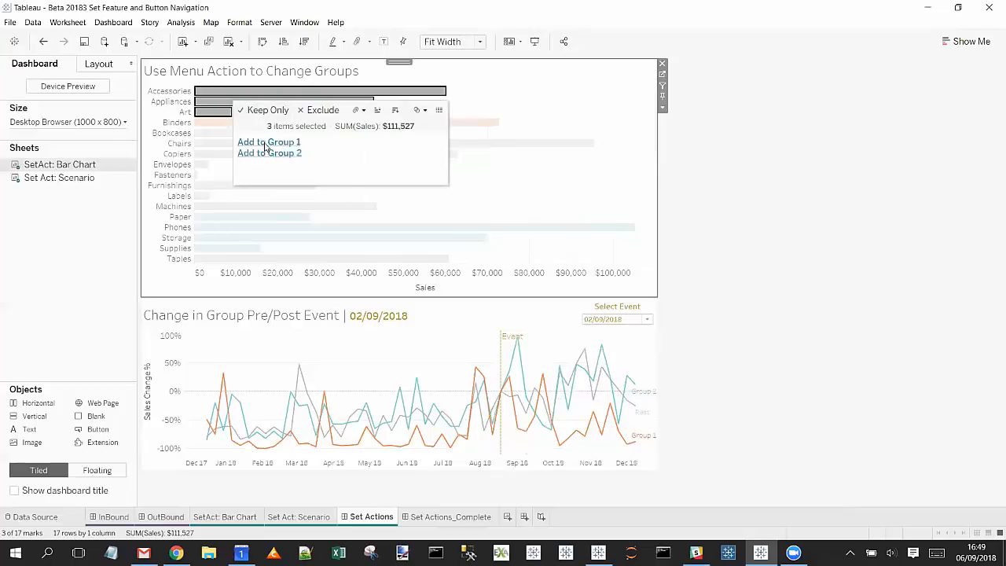
pyautogui.click(266, 146)
pyautogui.click(59, 264)
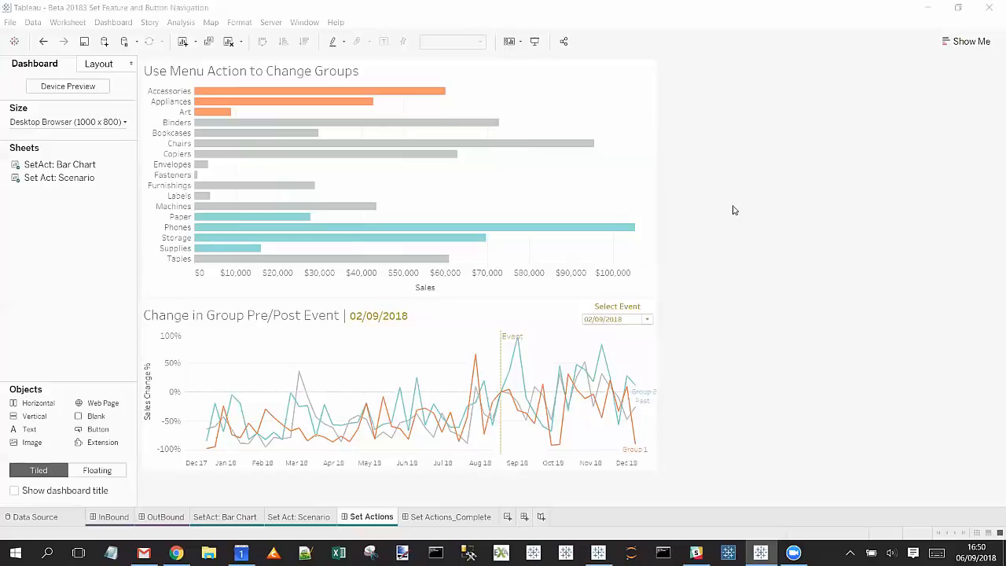
# - Preview the Set Actions dashboard in presentation mode, and examine the grouped bars and the weekly lines around the event
pyautogui.click(534, 44)
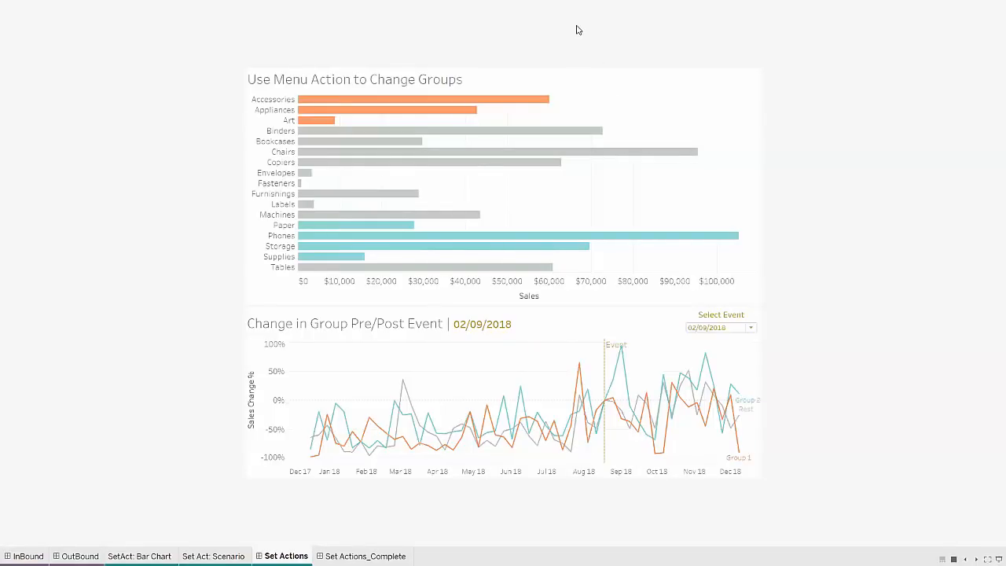
pyautogui.press('Escape')
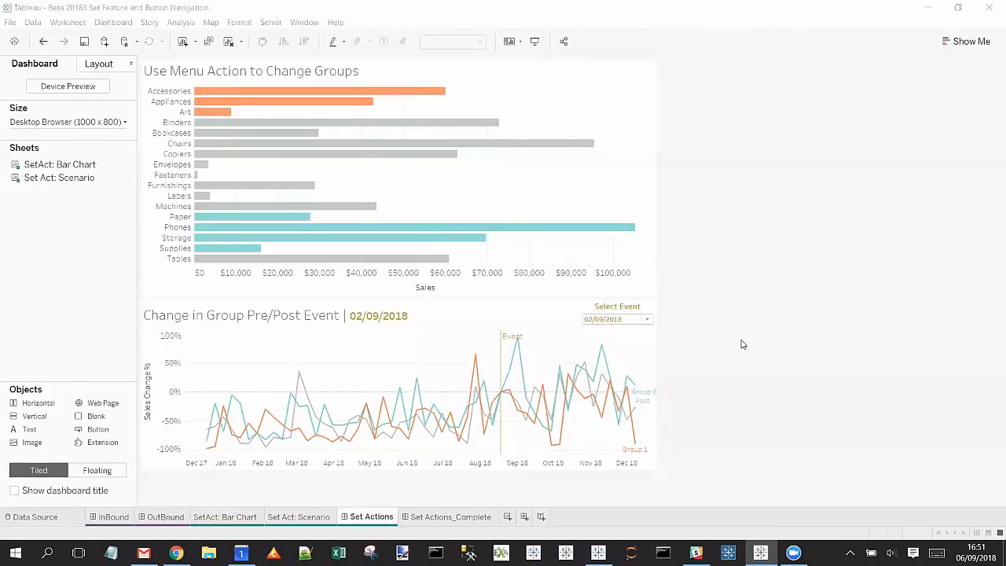
pyautogui.moveTo(758, 536)
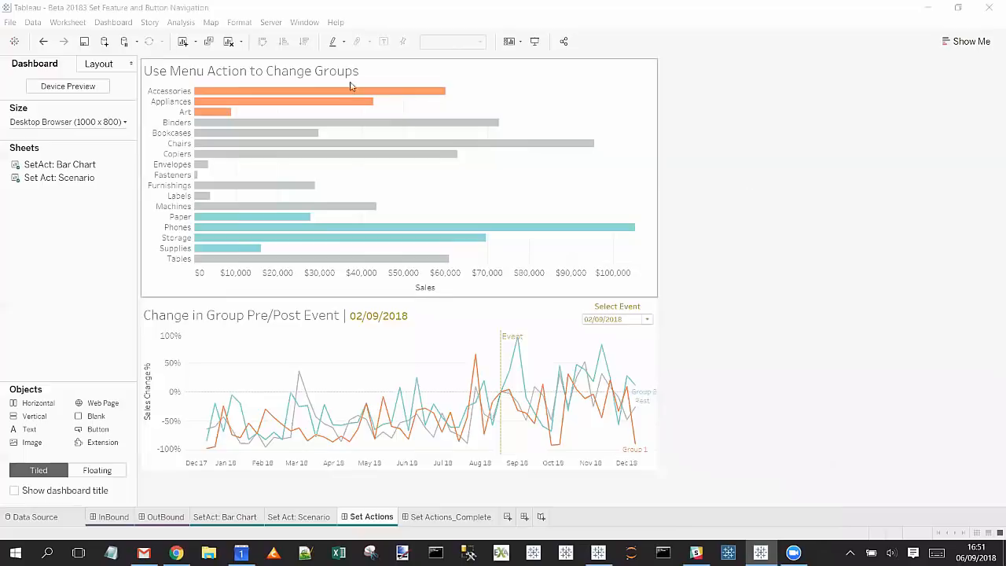
pyautogui.moveTo(211, 116)
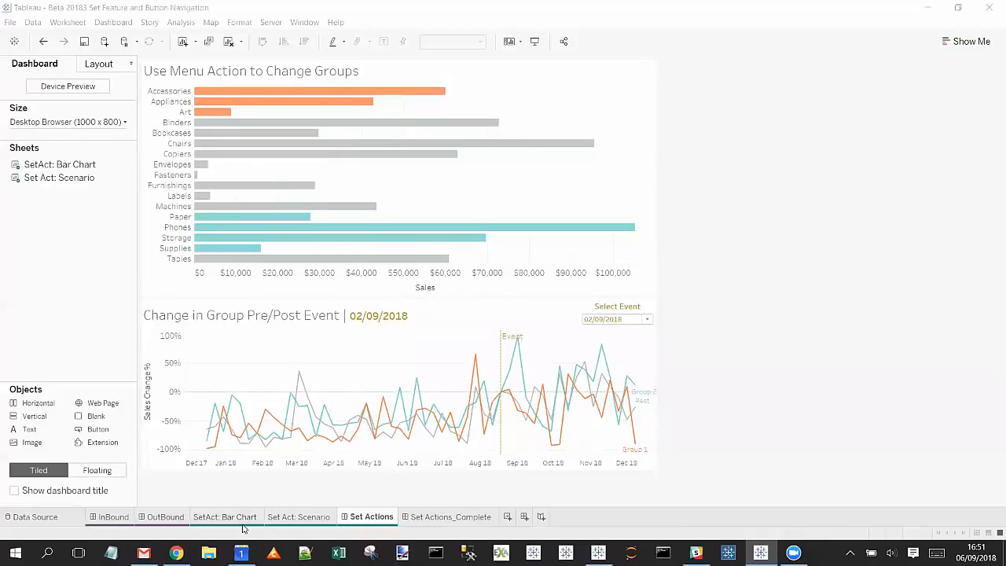
pyautogui.moveTo(476, 228)
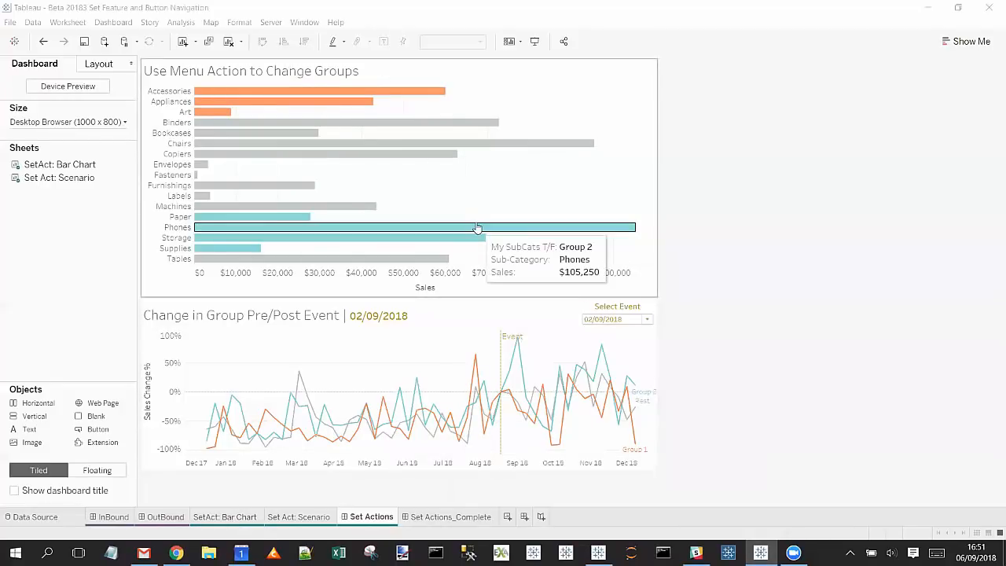
pyautogui.moveTo(500, 402)
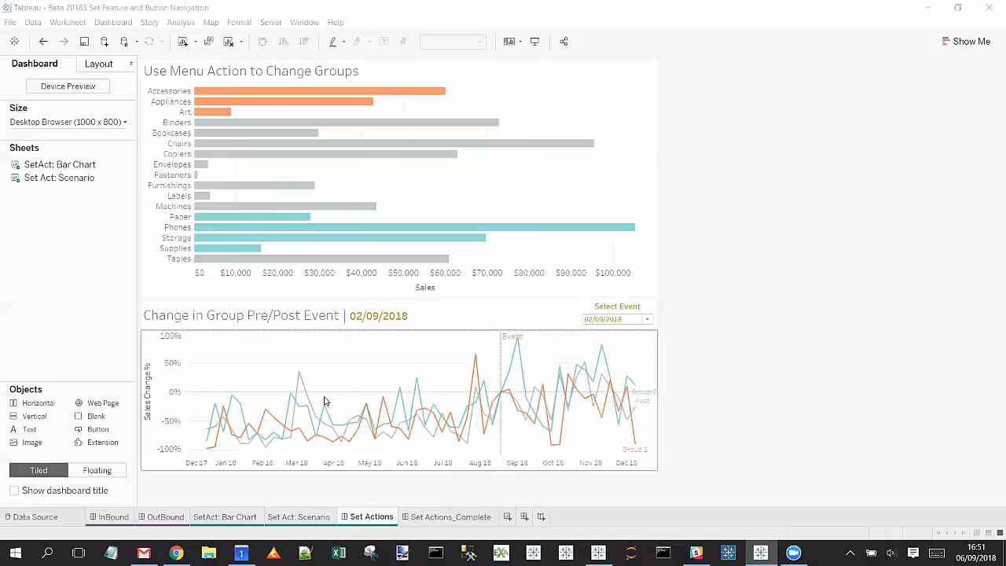
pyautogui.moveTo(226, 432)
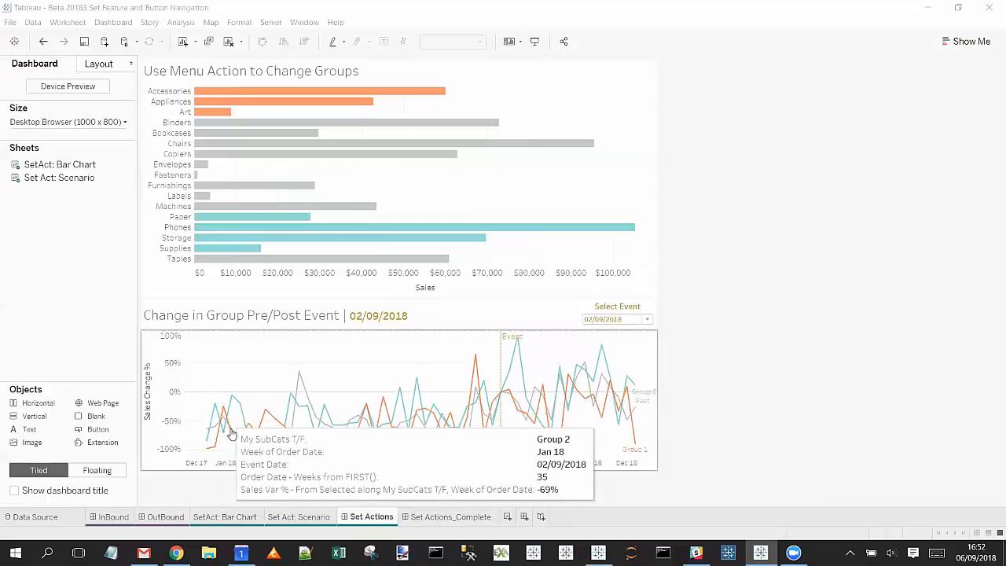
pyautogui.moveTo(536, 404)
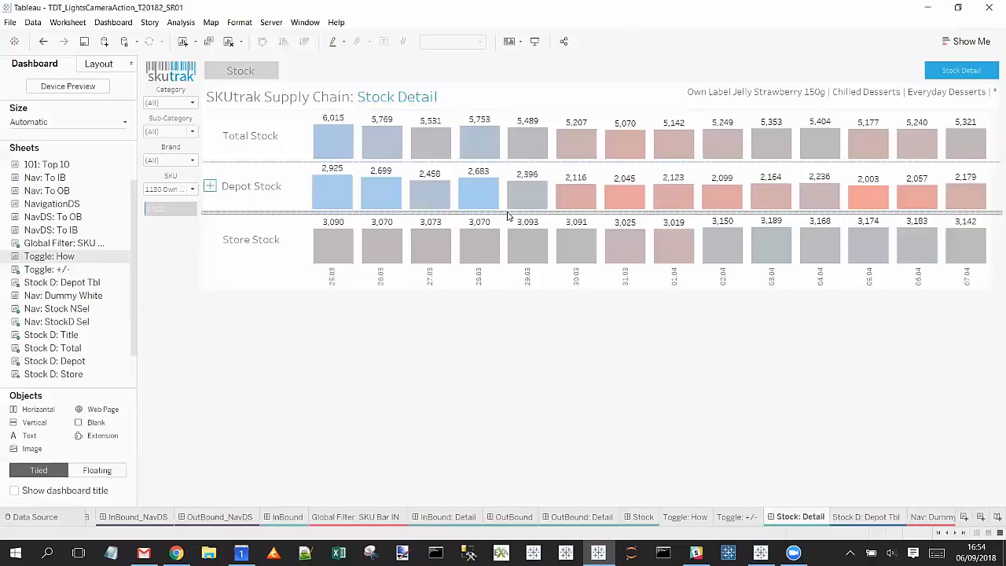
# - Switch to Chrome and read the opening of the Sheet Swap with Action Filters article on the Tableau Community Forums
pyautogui.click(176, 552)
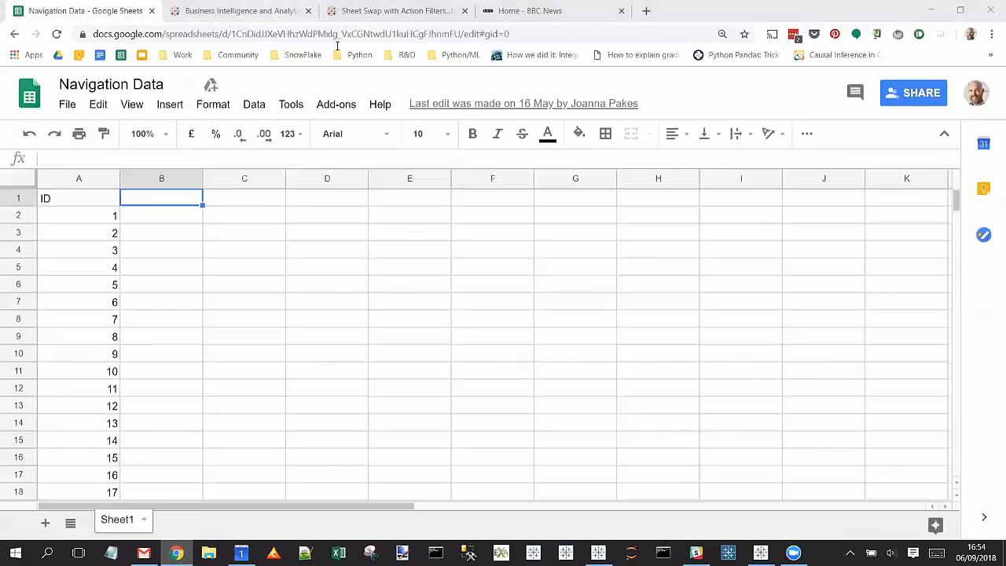
pyautogui.hotkey('ctrl', '3')
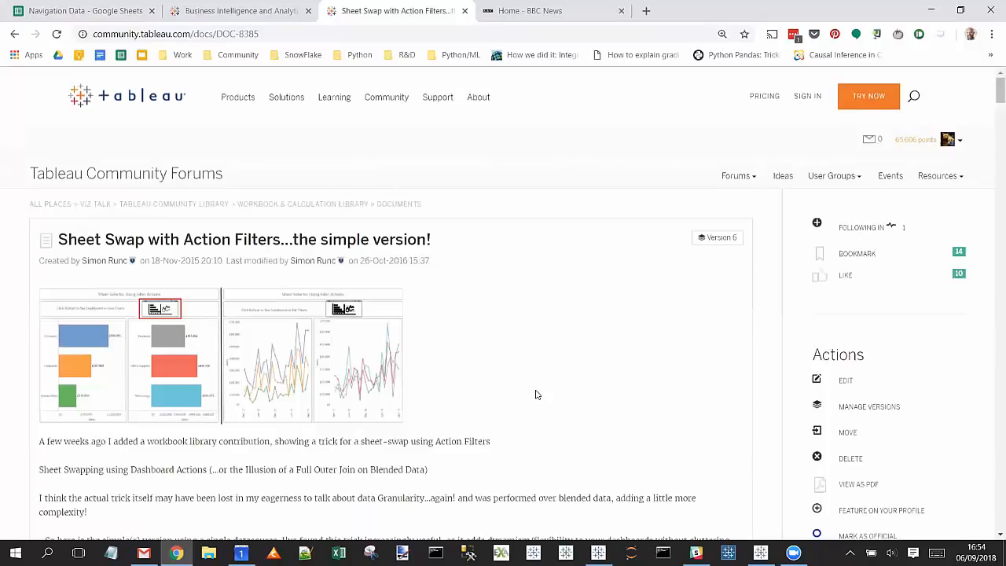
pyautogui.scroll(-2, 536, 395)
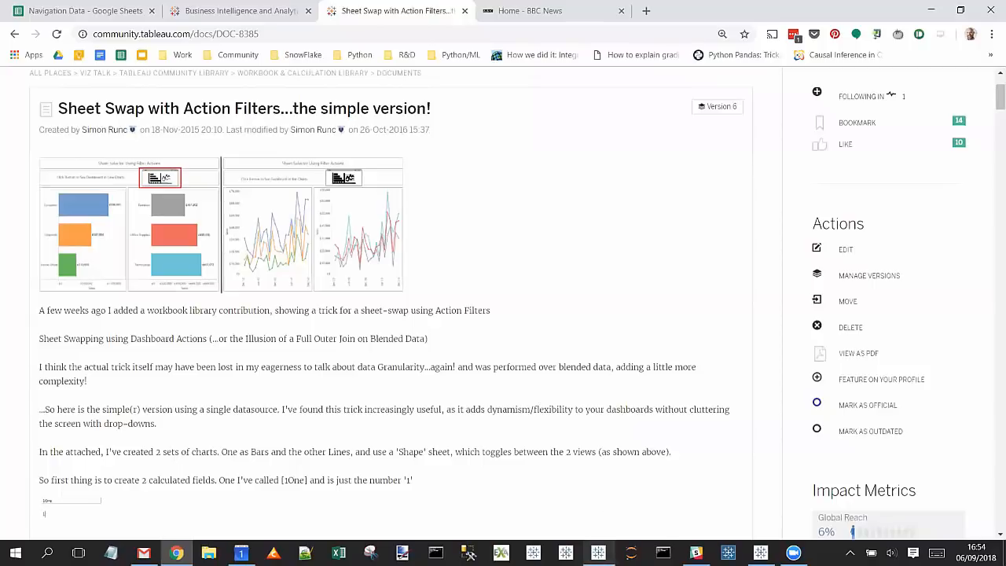
# - Switch to Tableau and open the SheetSwap_1 dashboard
pyautogui.moveTo(605, 549)
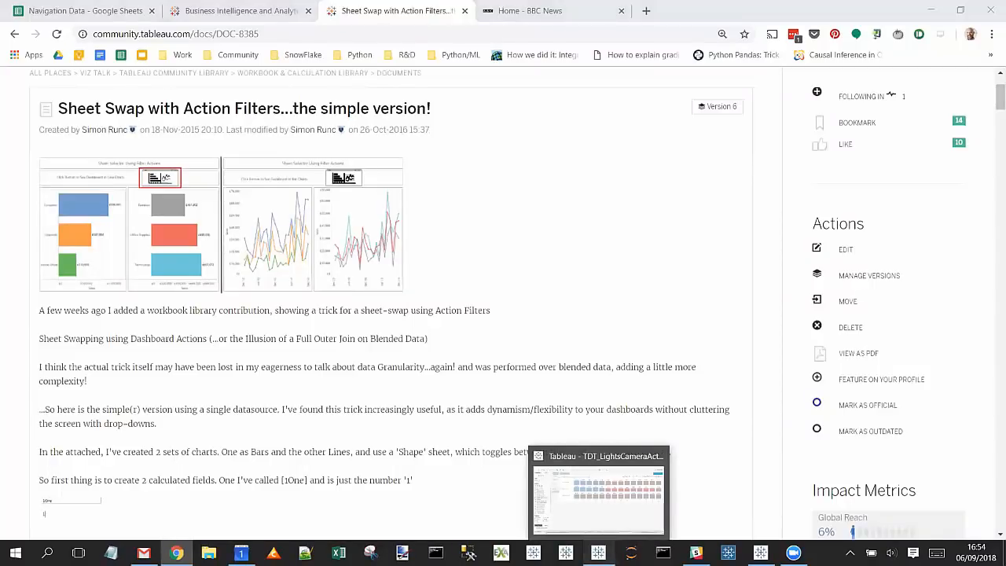
pyautogui.click(598, 552)
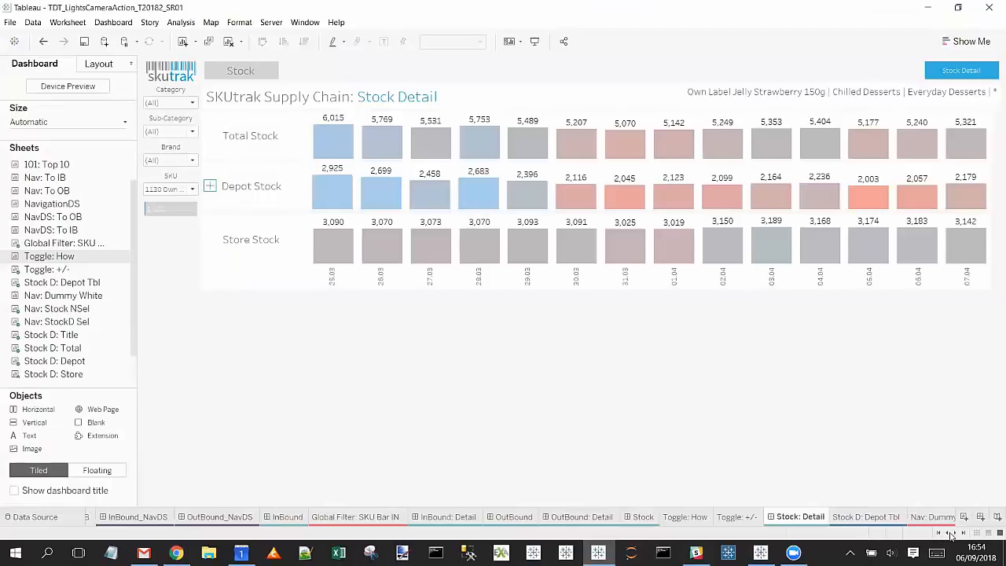
pyautogui.moveTo(946, 534); pyautogui.dragTo(947, 534)
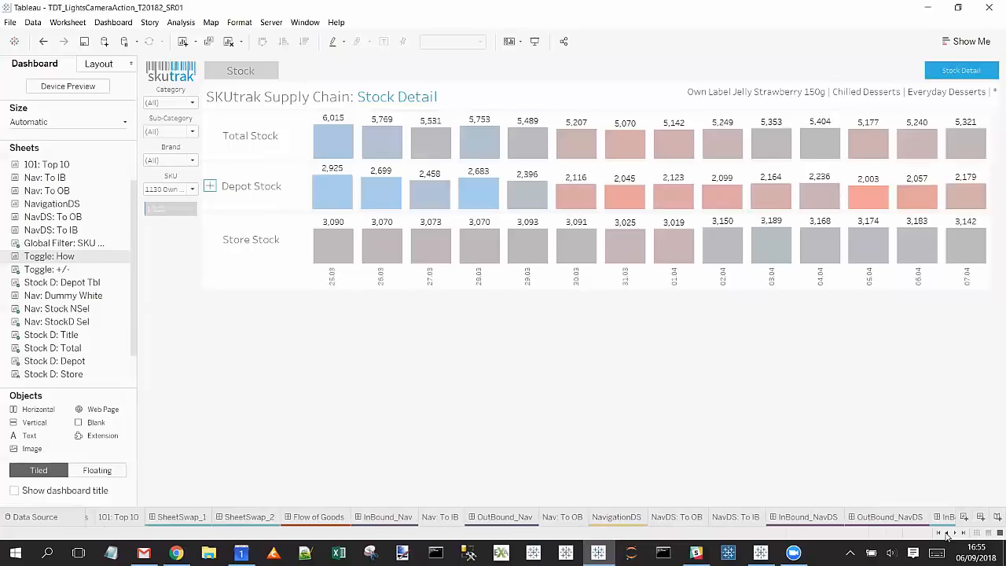
pyautogui.click(167, 516)
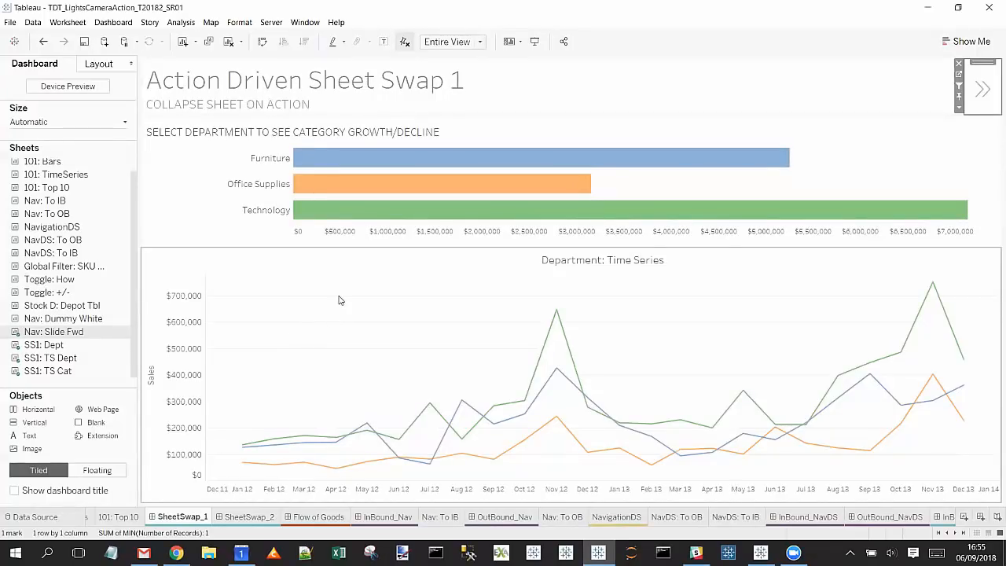
# - Select and deselect the Furniture department bar to examine the swap between department time series and category change
pyautogui.click(420, 165)
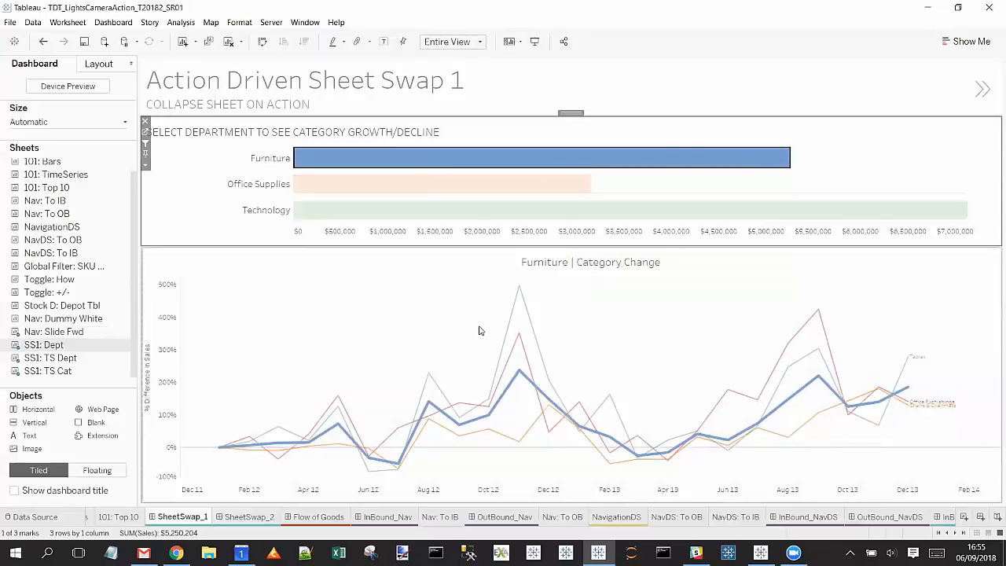
pyautogui.moveTo(223, 449)
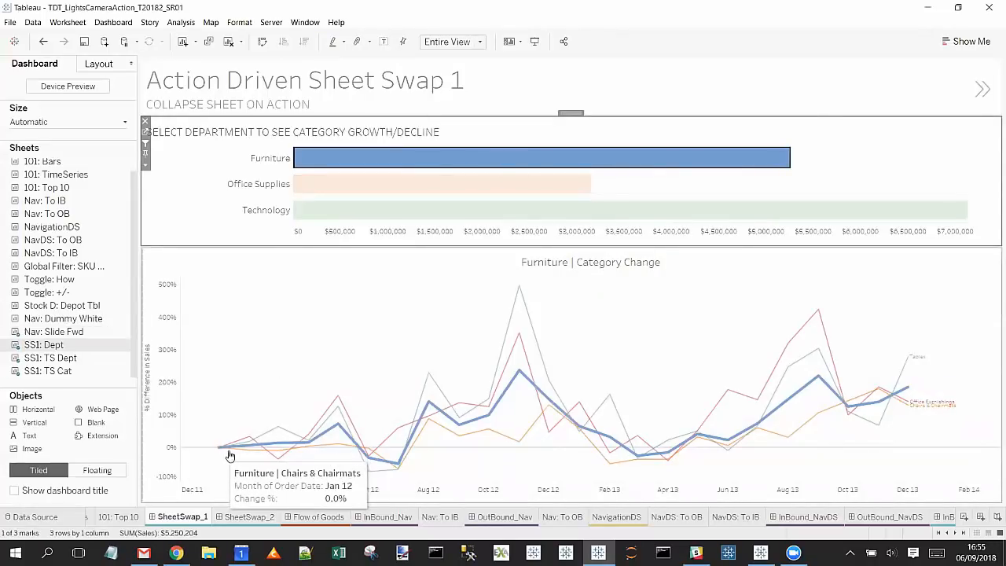
pyautogui.click(640, 165)
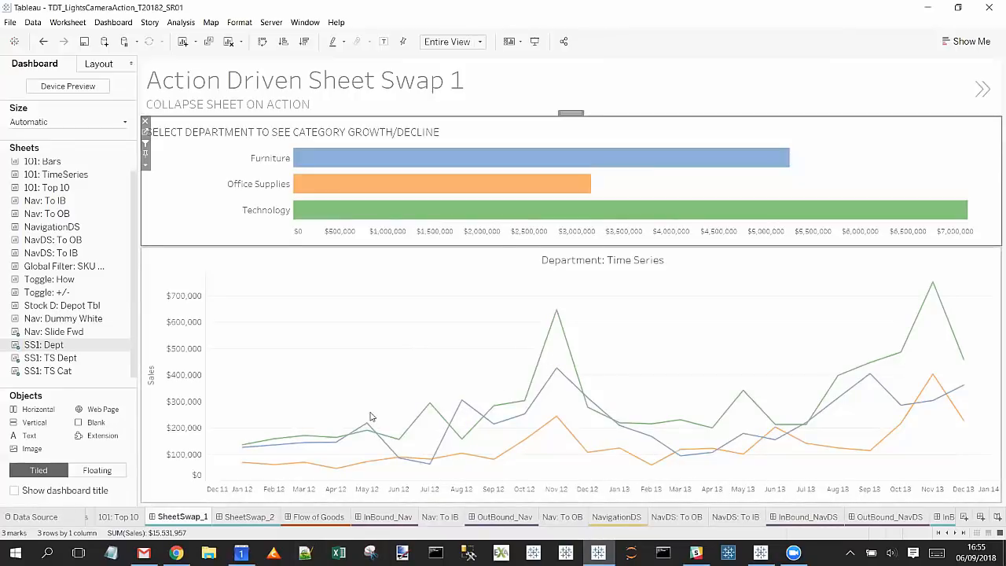
pyautogui.click(330, 159)
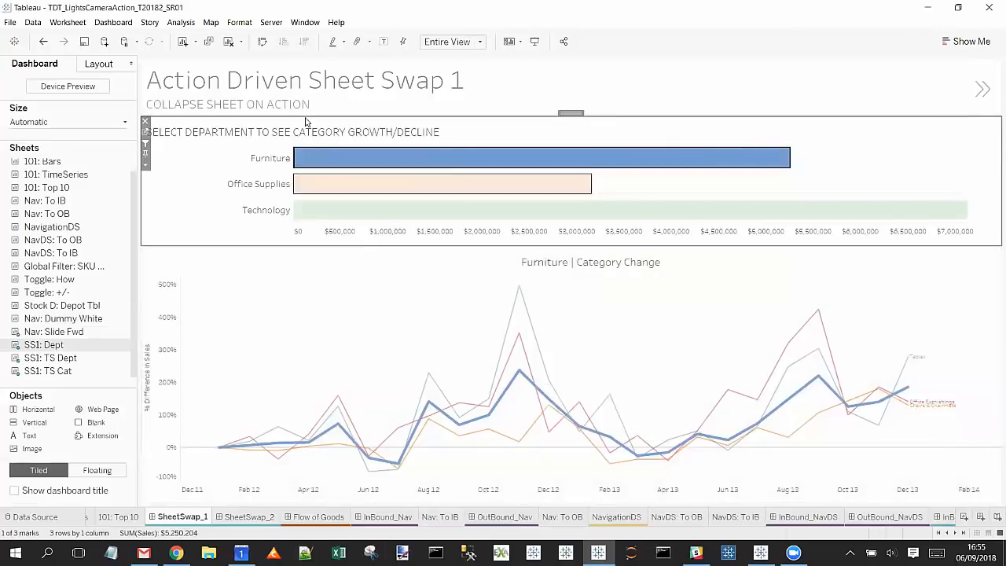
pyautogui.click(326, 157)
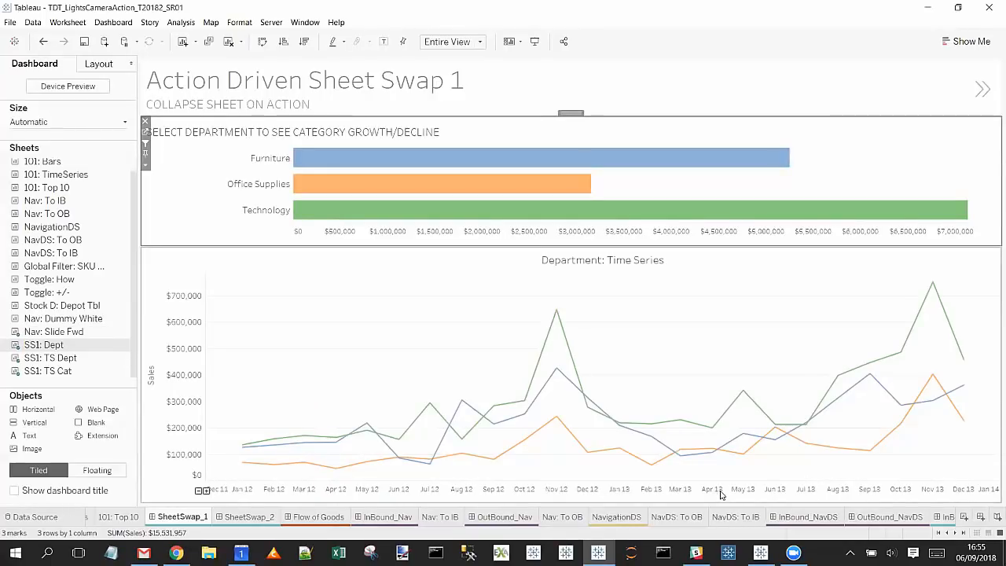
pyautogui.moveTo(792, 552)
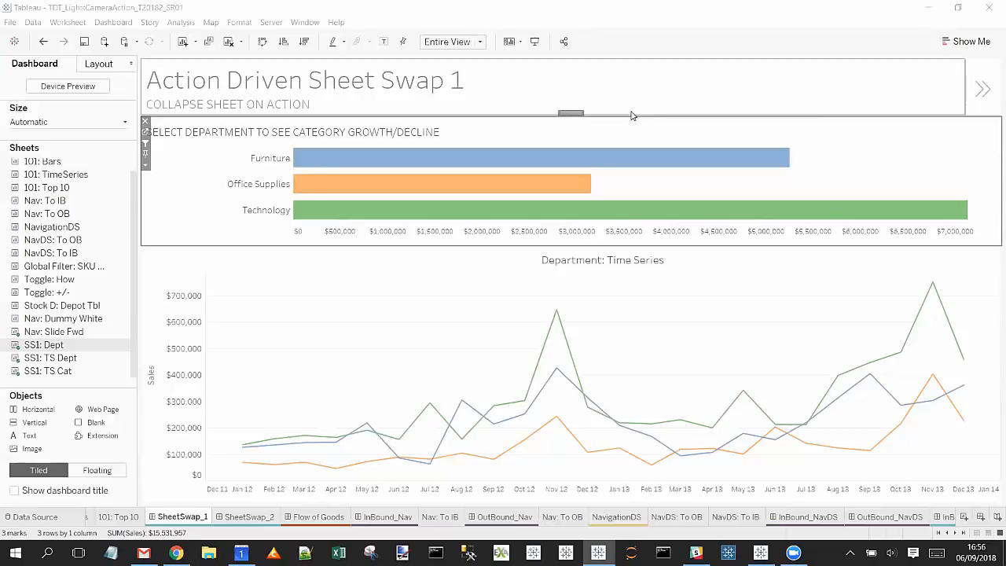
pyautogui.click(991, 72)
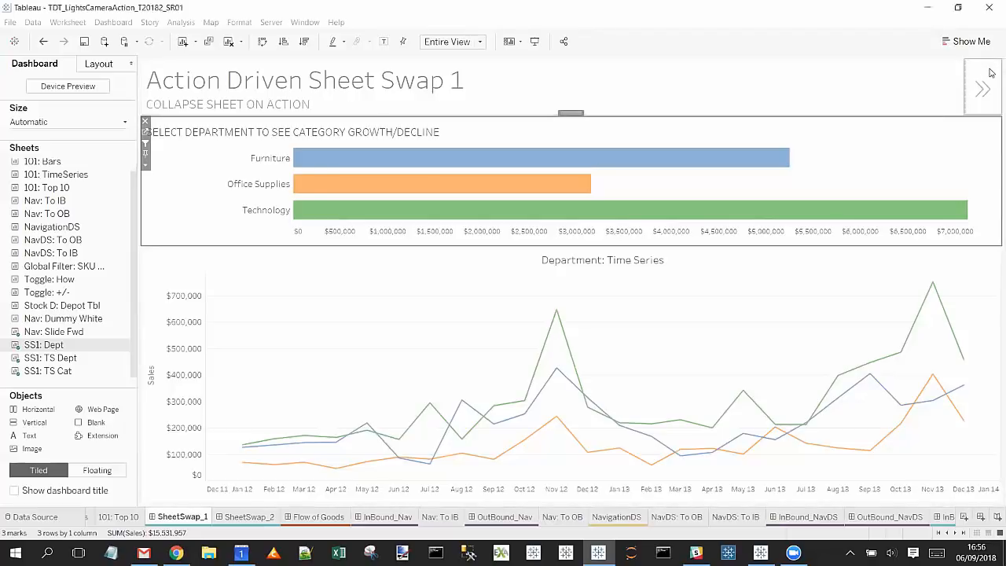
pyautogui.click(991, 72)
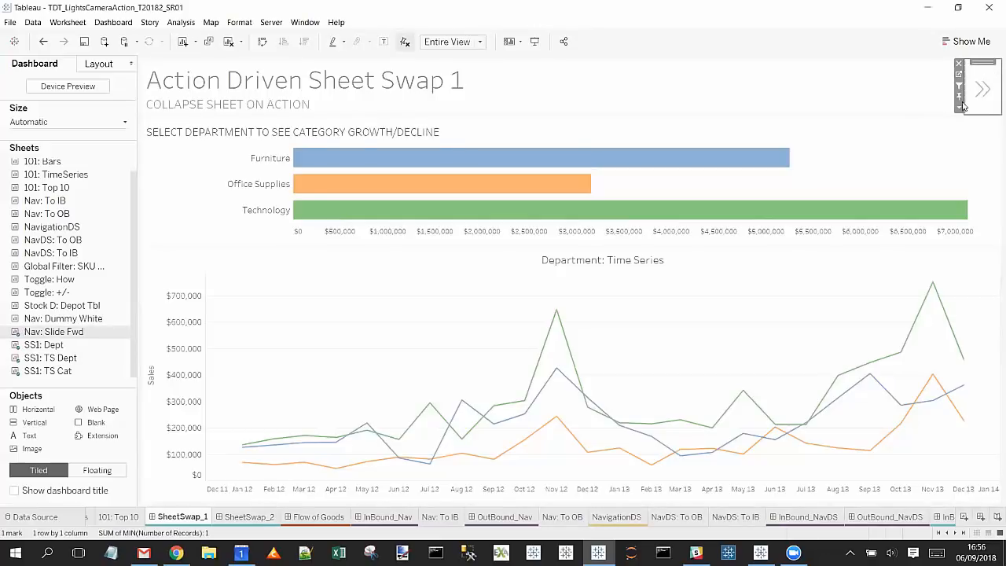
pyautogui.click(118, 23)
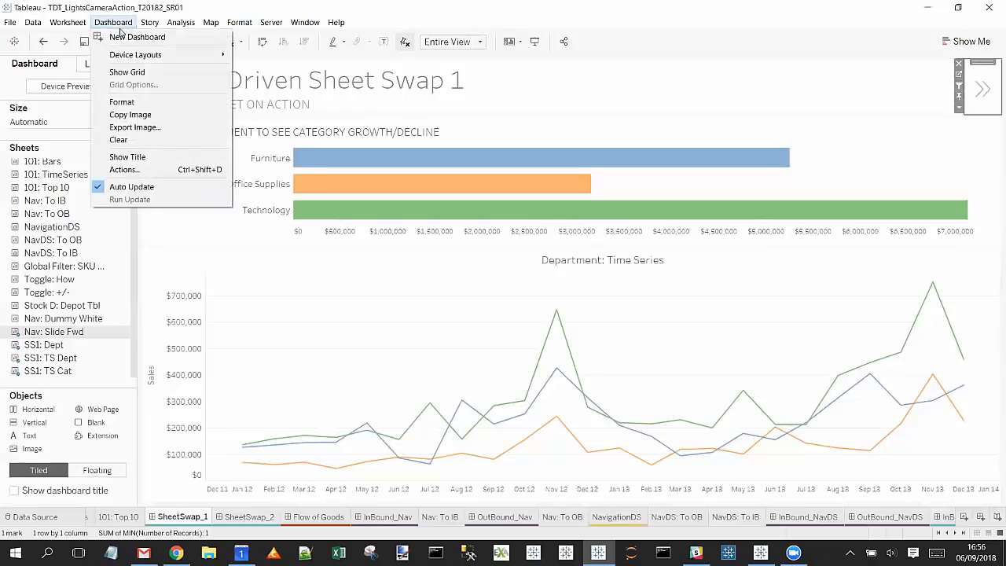
pyautogui.click(143, 169)
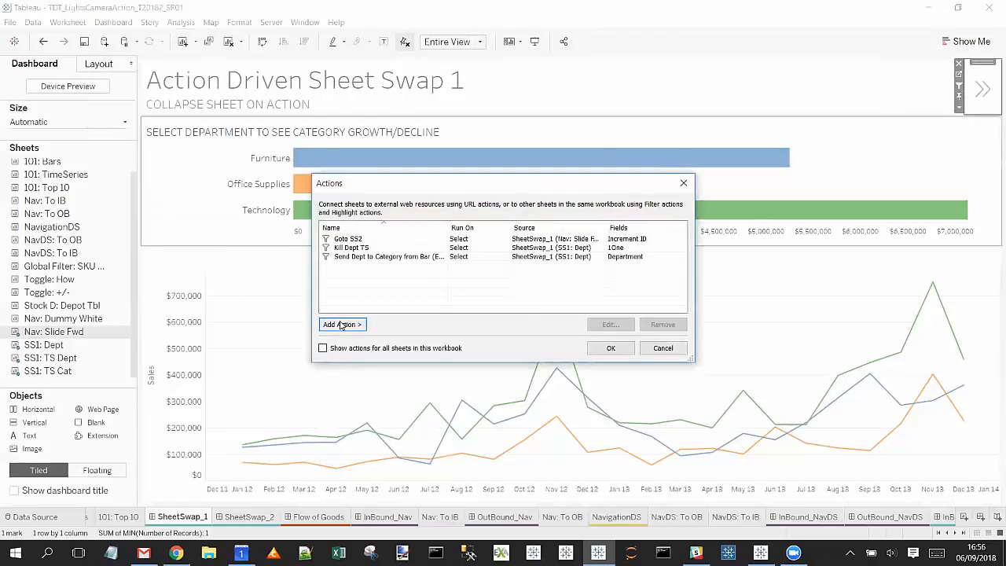
pyautogui.click(341, 324)
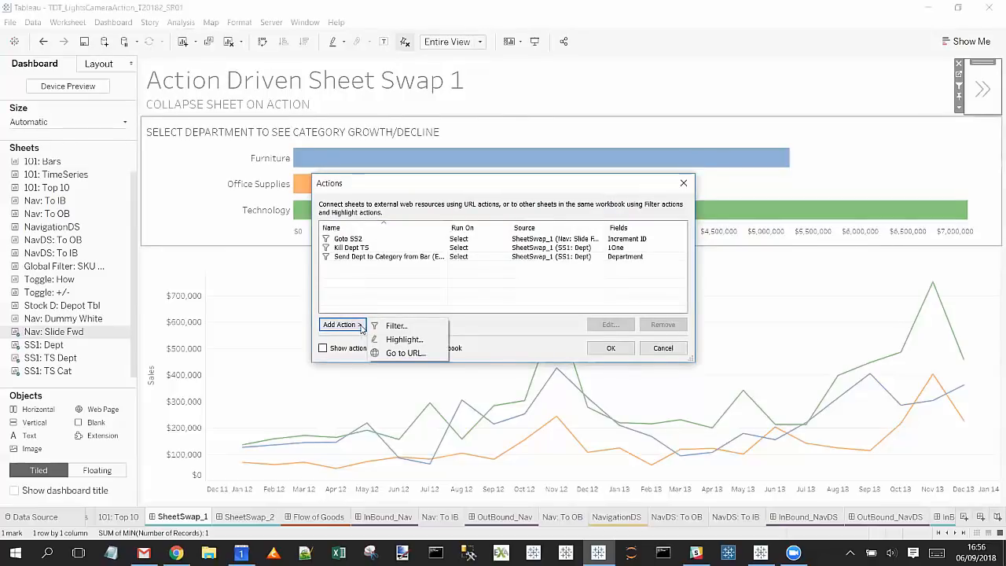
pyautogui.click(405, 353)
pyautogui.click(394, 217)
pyautogui.click(394, 228)
pyautogui.click(395, 240)
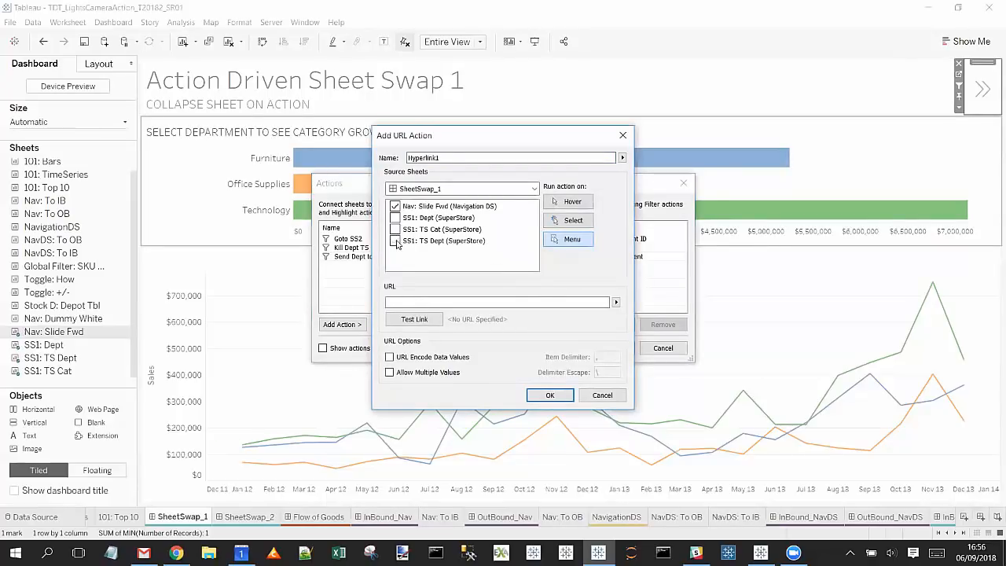
pyautogui.click(422, 304)
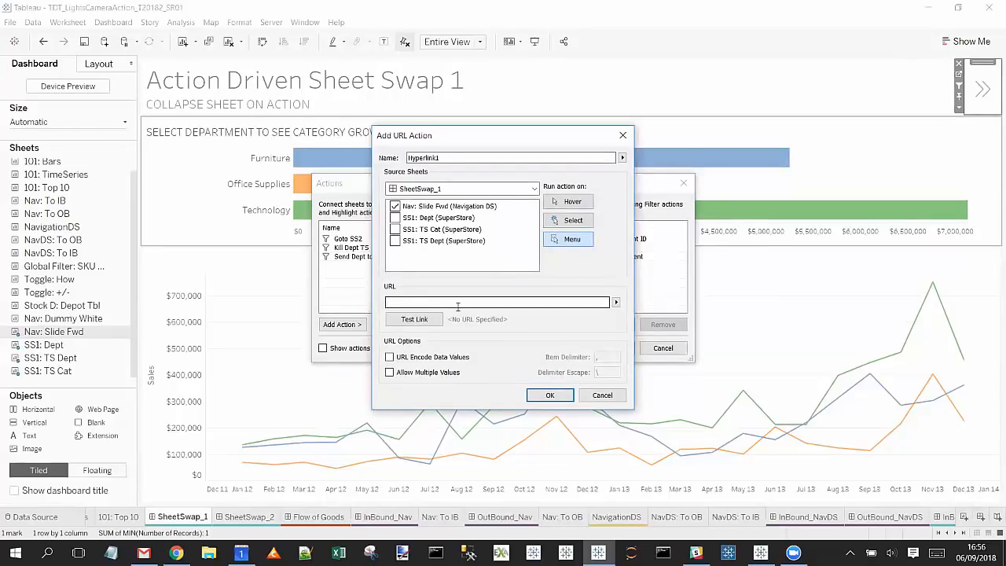
pyautogui.write('www.bbc.co.uk')
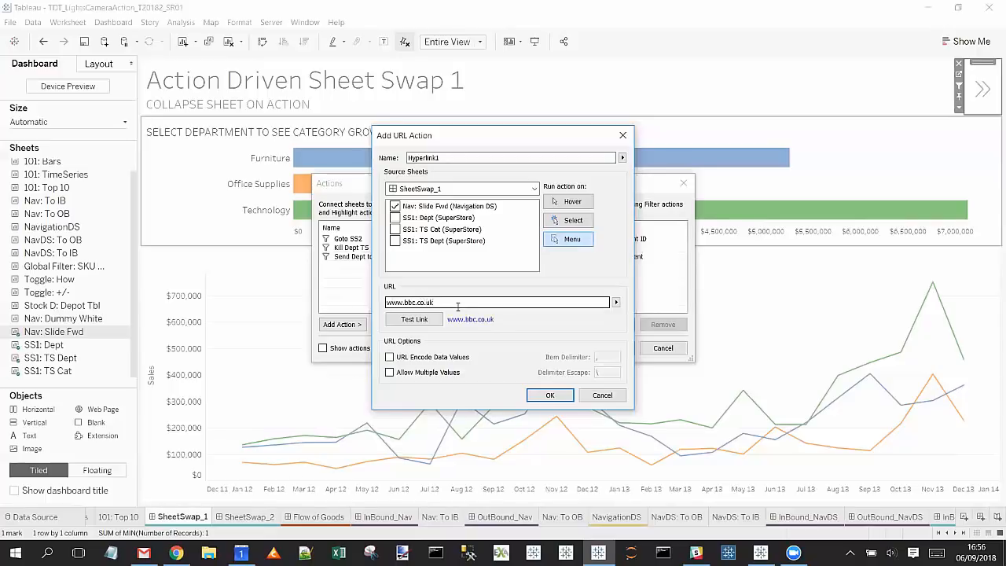
pyautogui.click(546, 396)
pyautogui.click(602, 348)
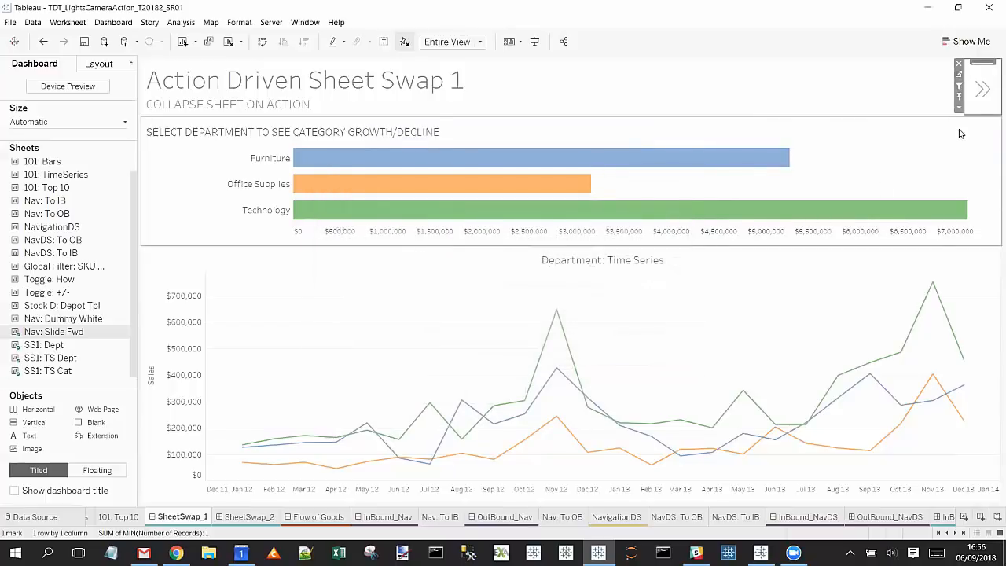
# - Test the forward arrow on SheetSwap_1, and remove the Goto SS2 action from that dashboard
pyautogui.click(980, 91)
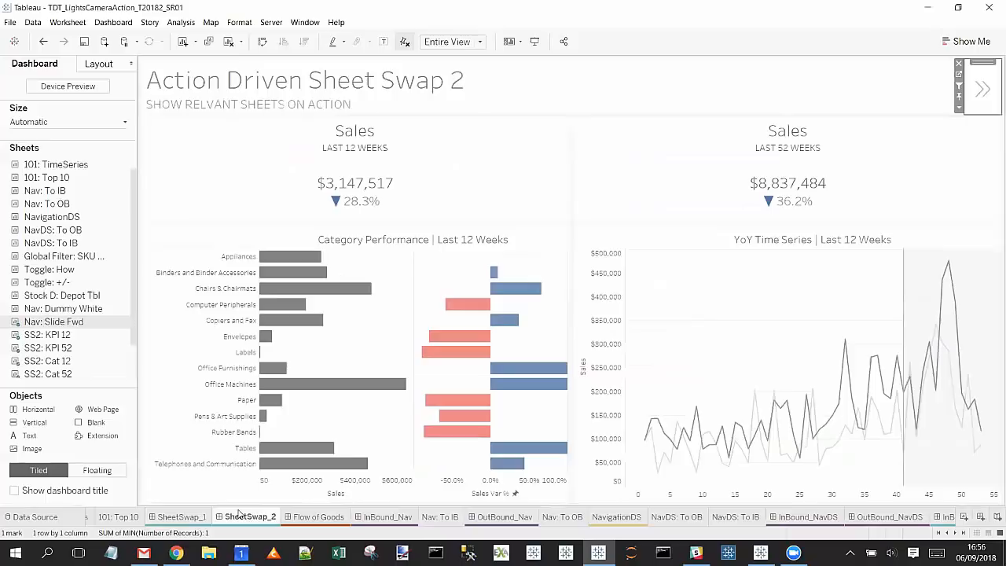
pyautogui.click(206, 516)
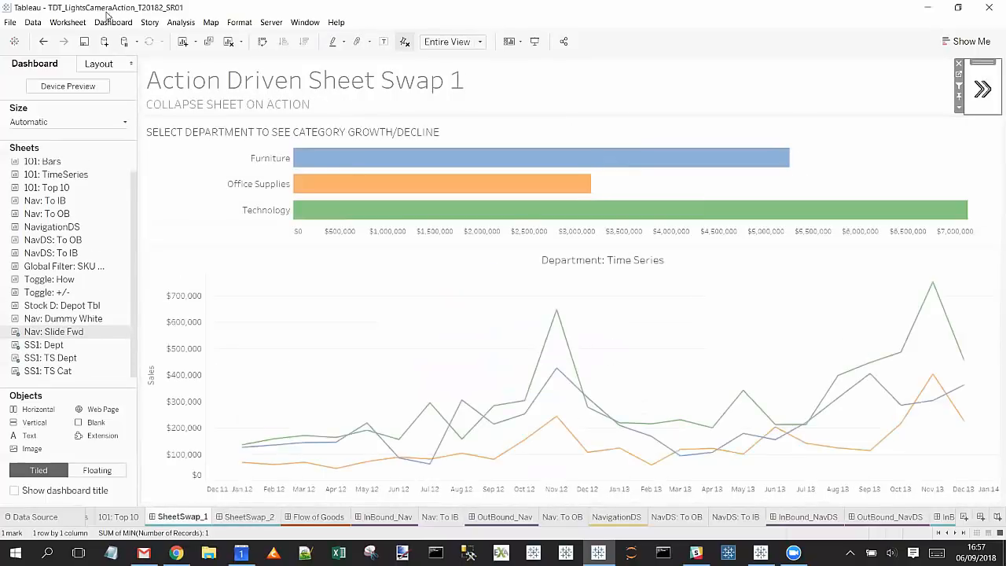
pyautogui.click(110, 22)
pyautogui.click(129, 169)
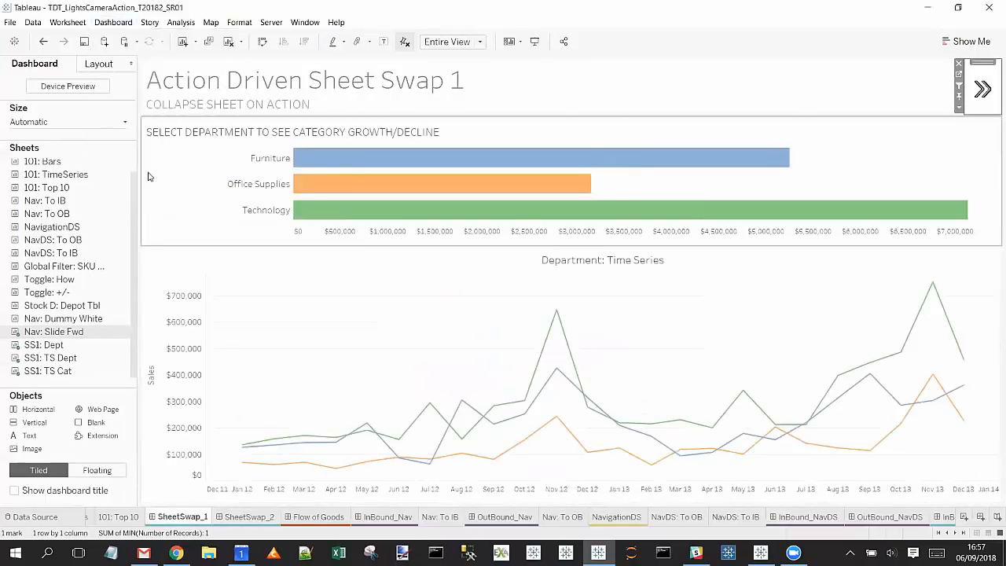
pyautogui.click(370, 242)
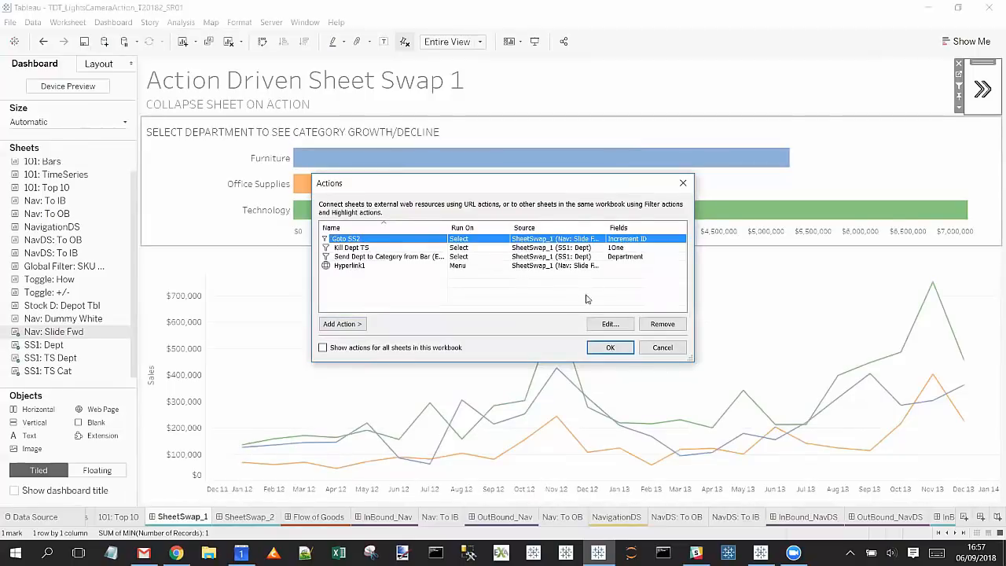
pyautogui.click(658, 326)
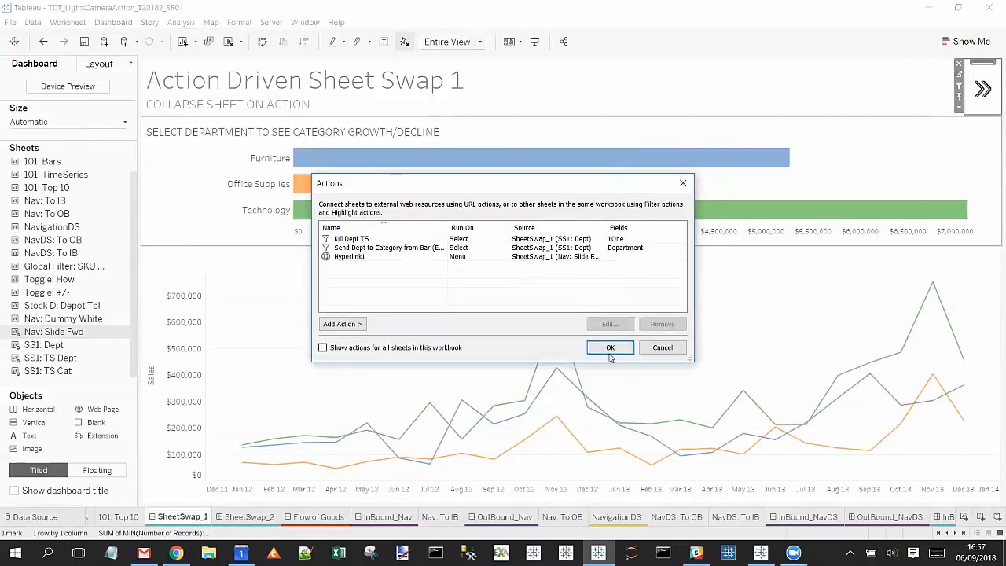
pyautogui.click(606, 348)
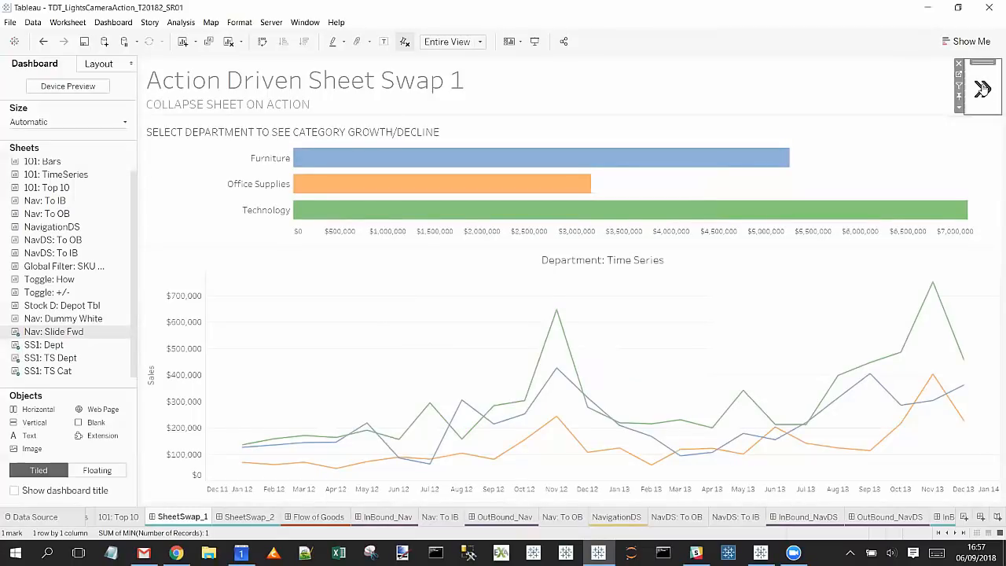
# - Edit the Hyperlink1 URL action to run on Select
pyautogui.click(102, 24)
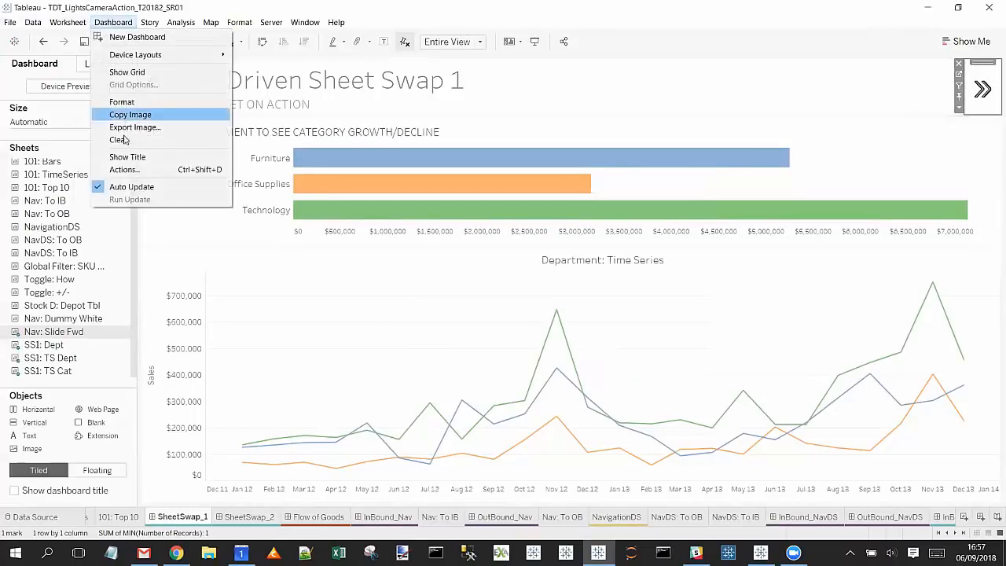
pyautogui.click(135, 168)
pyautogui.click(369, 257)
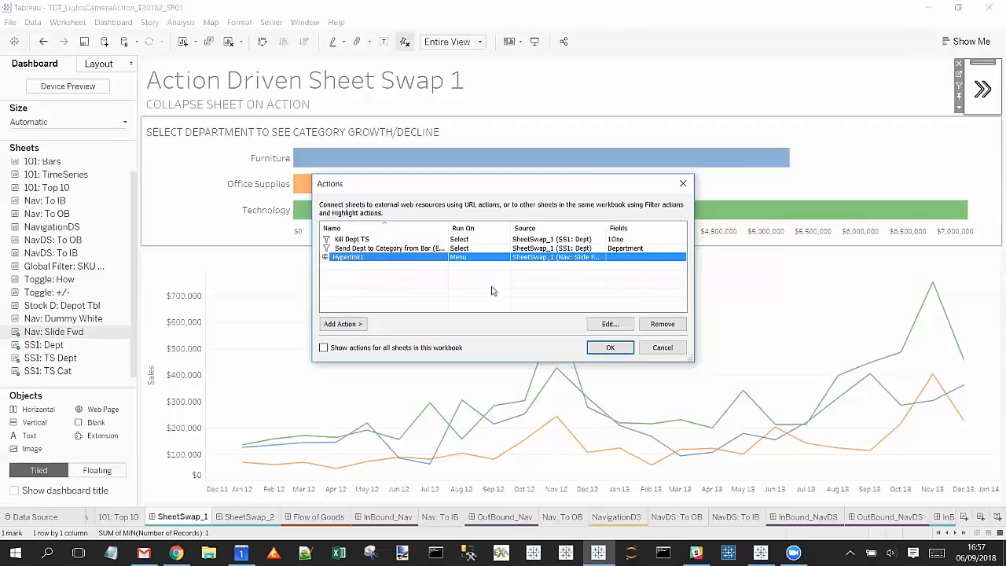
pyautogui.click(609, 323)
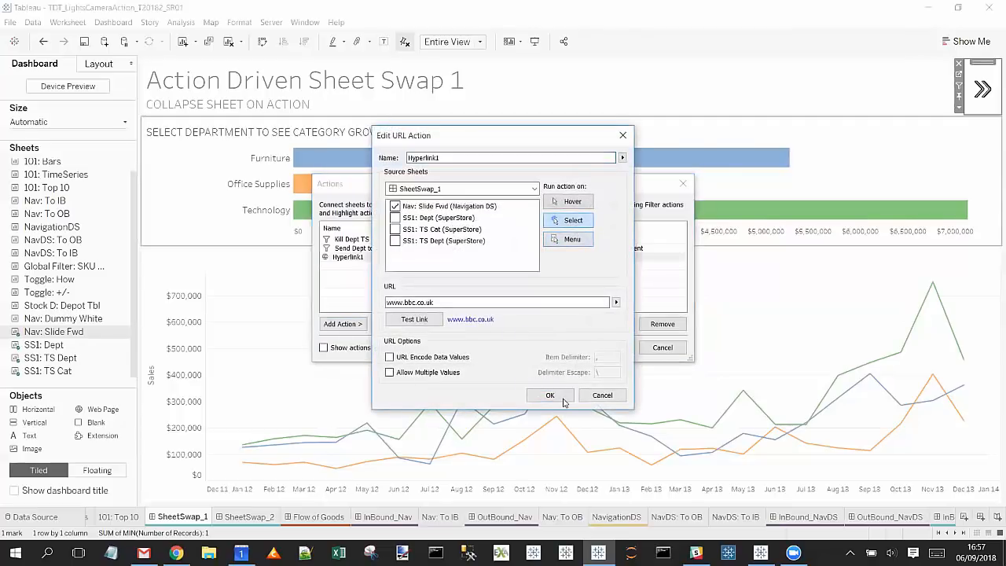
pyautogui.click(550, 394)
pyautogui.click(607, 347)
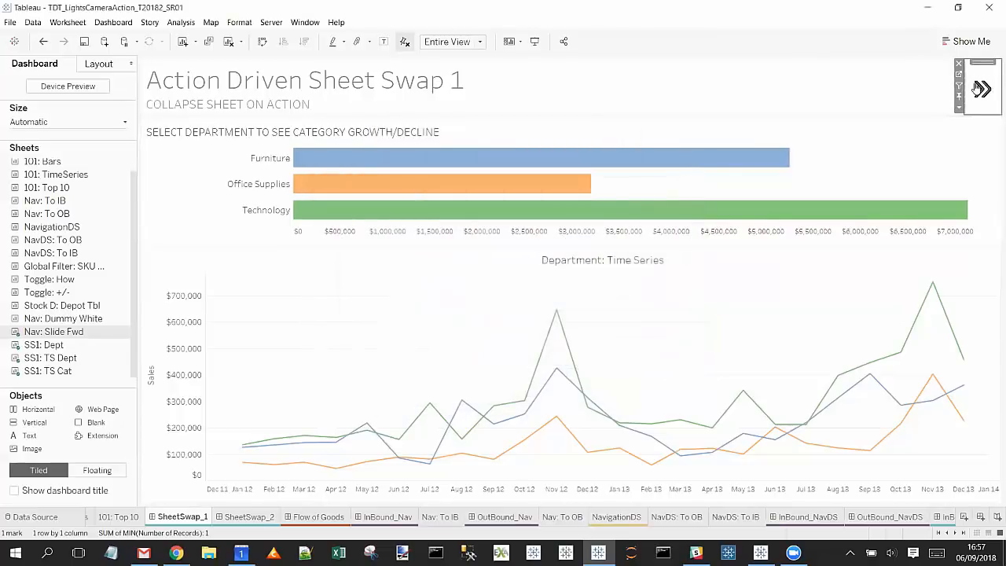
# - Test the forward arrow's web link, close the BBC page it opens, and return to Tableau
pyautogui.click(984, 93)
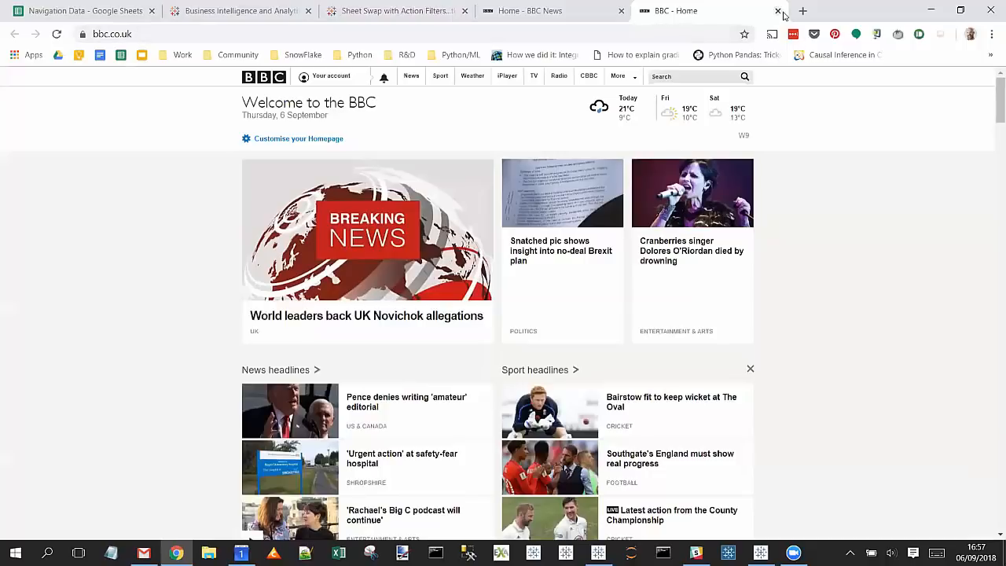
pyautogui.hotkey('ctrl', 'w')
pyautogui.click(936, 11)
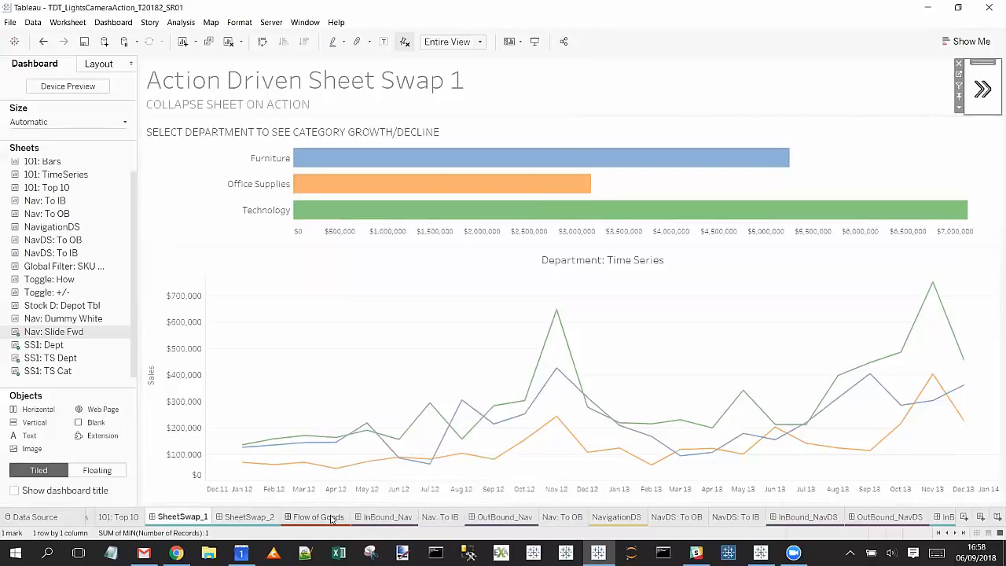
# - Open the Nav: Slide Fwd worksheet from the SheetSwap_2 dashboard, and clear the field search to show its data fields
pyautogui.moveTo(430, 523)
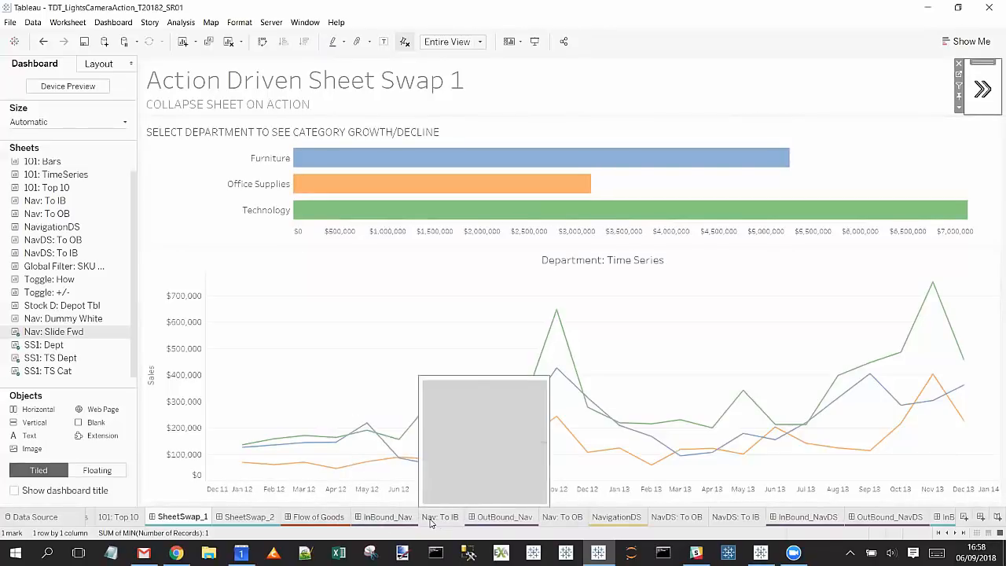
pyautogui.moveTo(245, 530)
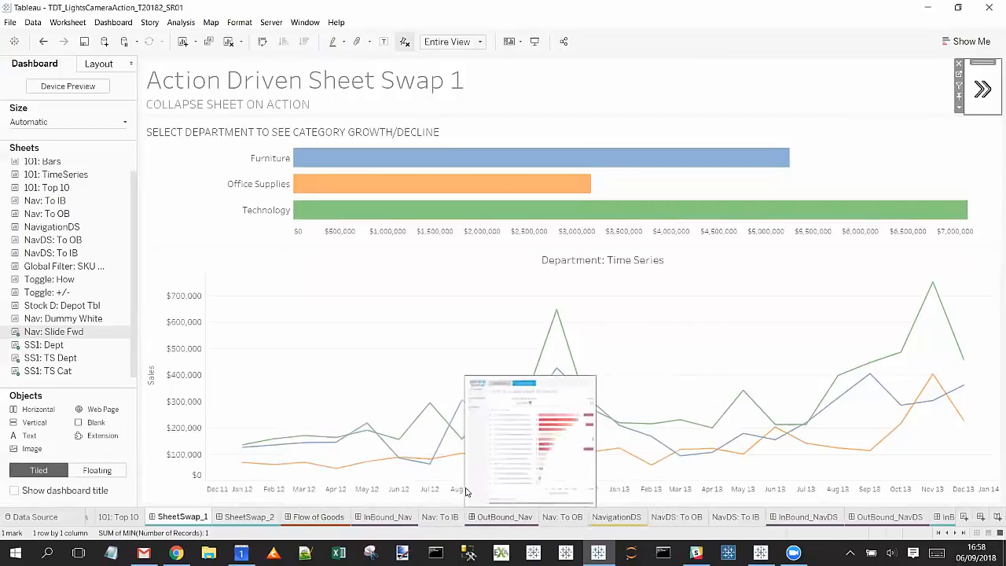
pyautogui.moveTo(588, 521)
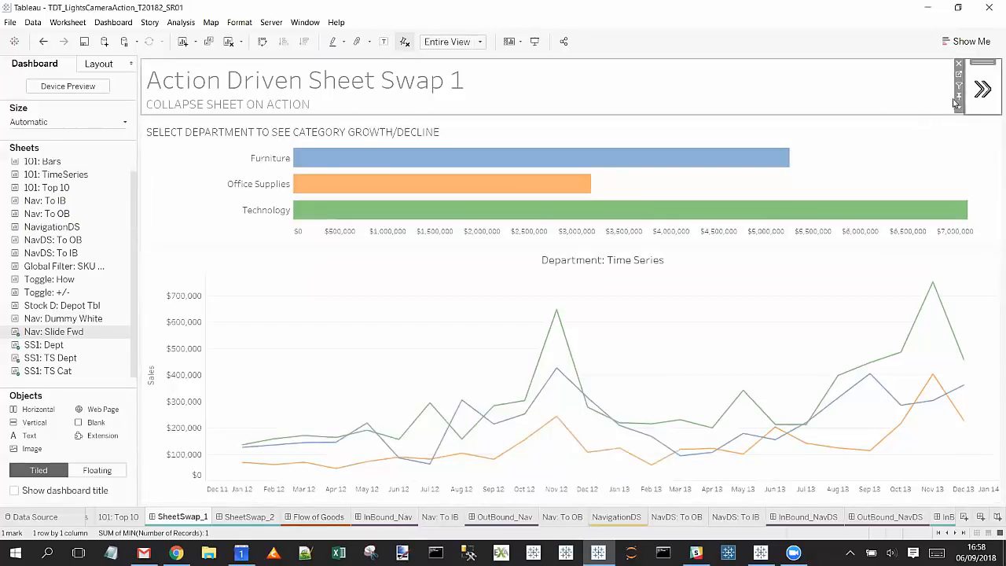
pyautogui.click(241, 517)
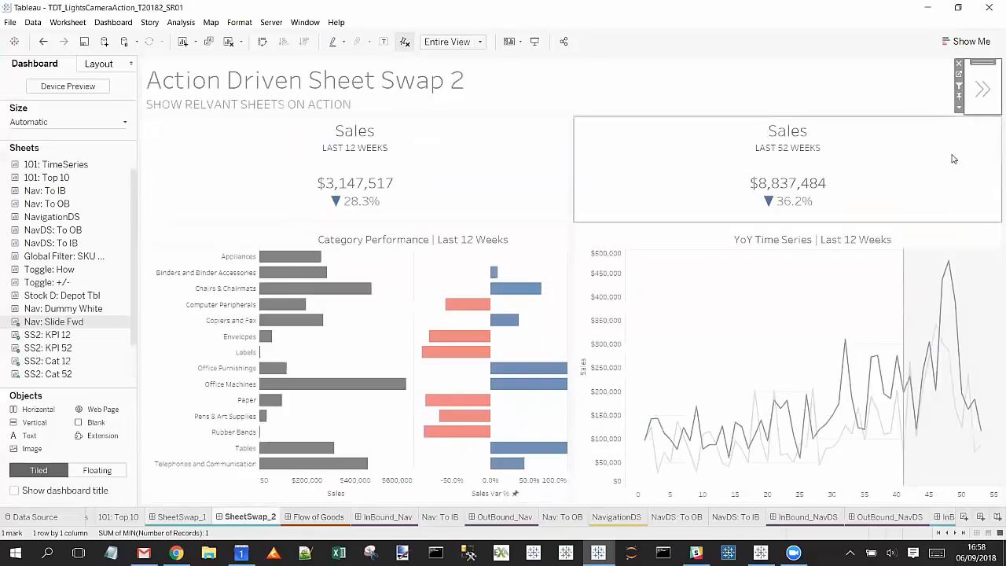
pyautogui.click(958, 77)
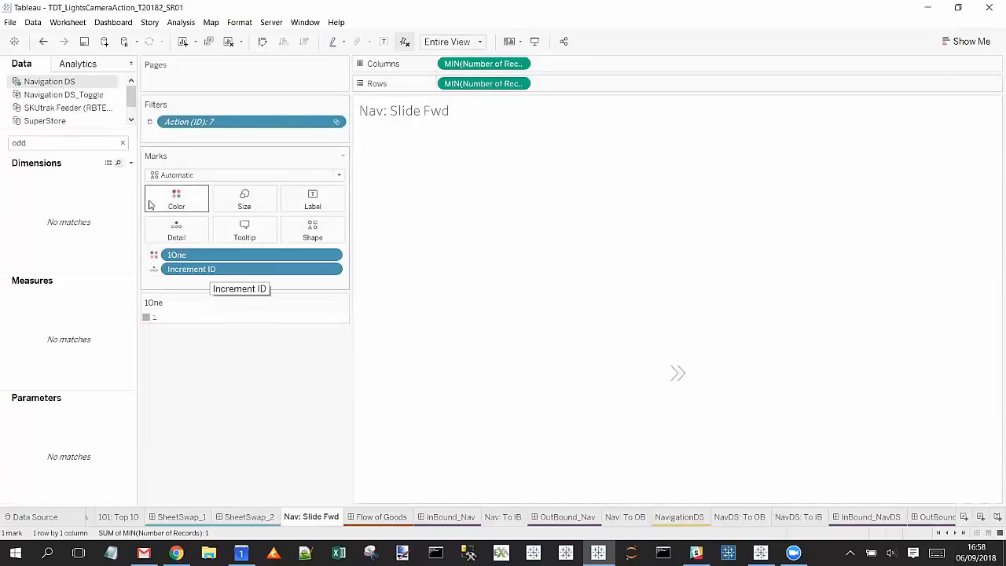
pyautogui.click(122, 142)
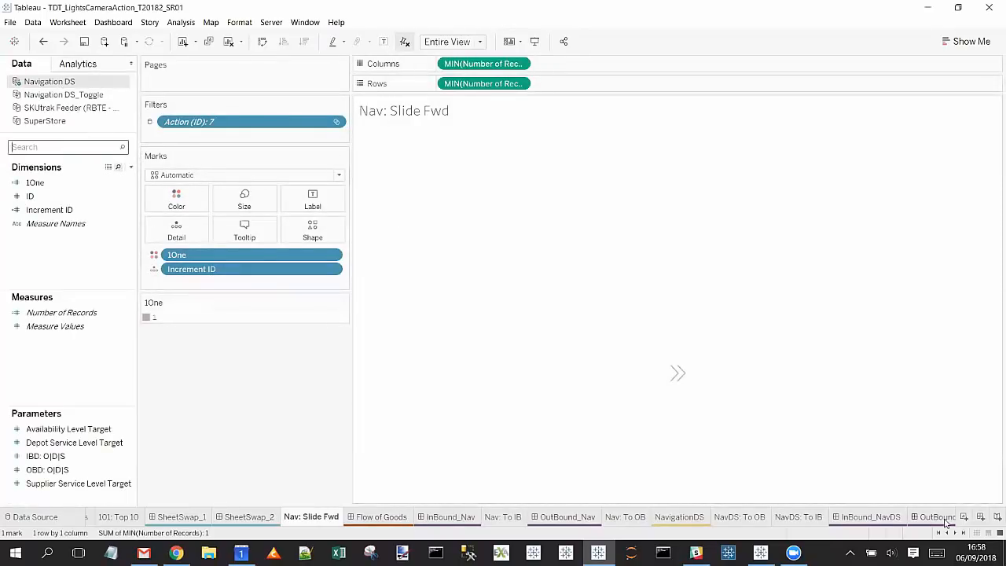
pyautogui.click(938, 532)
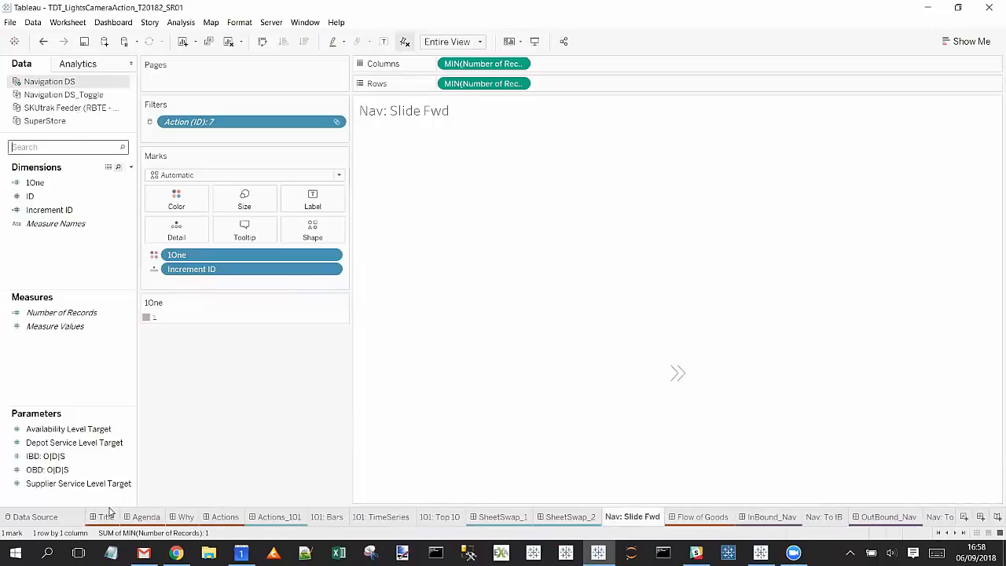